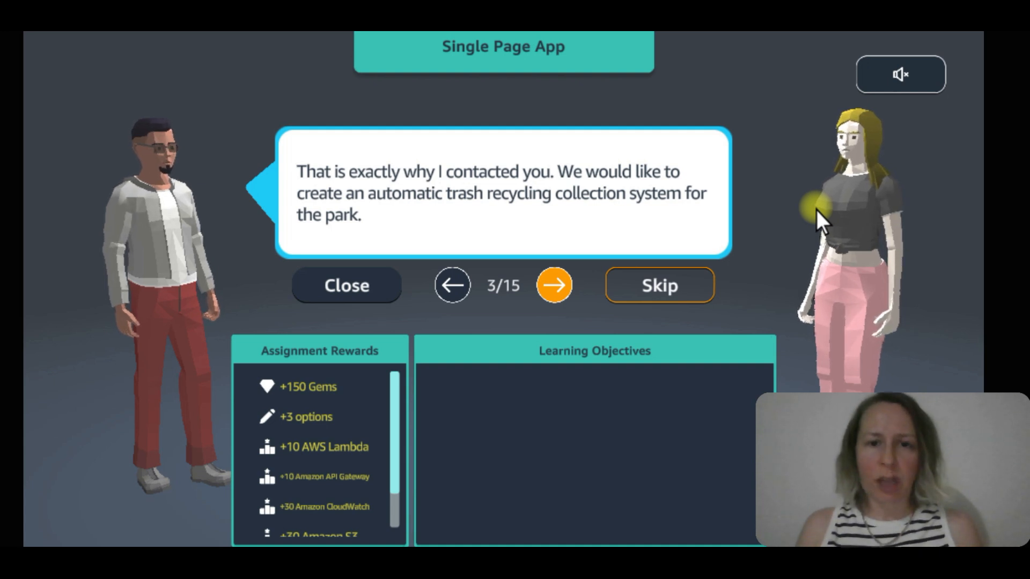
Read through the Single Page App assignment conversation up to its final message, including the learning objectives.
left_click(557, 285)
left_click(557, 285)
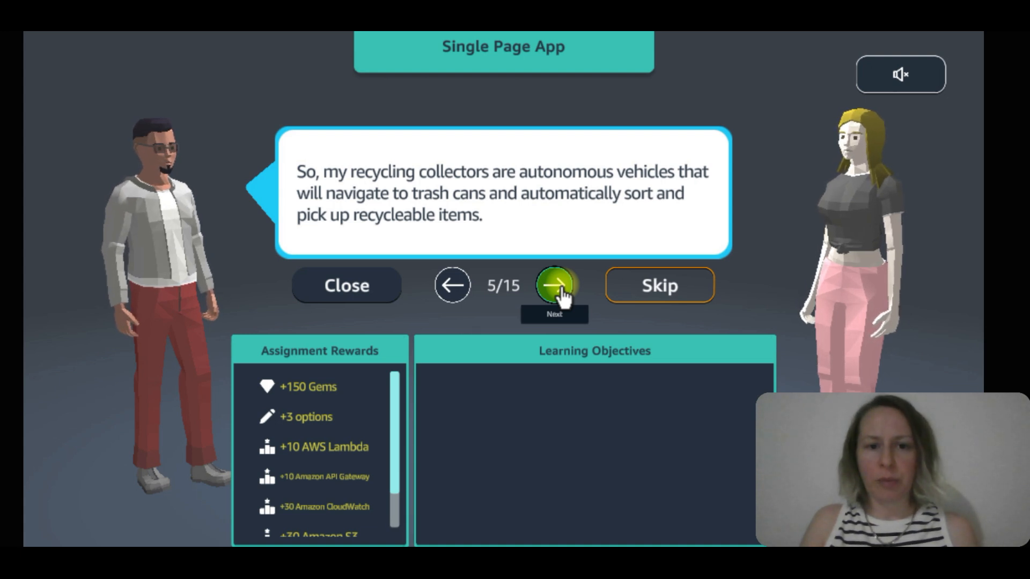
left_click(559, 287)
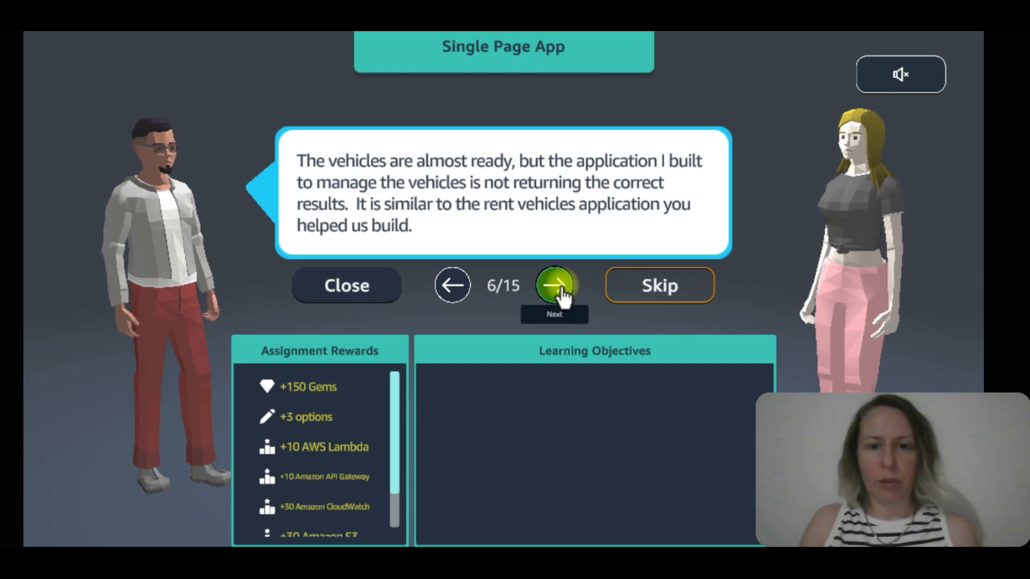
left_click(557, 293)
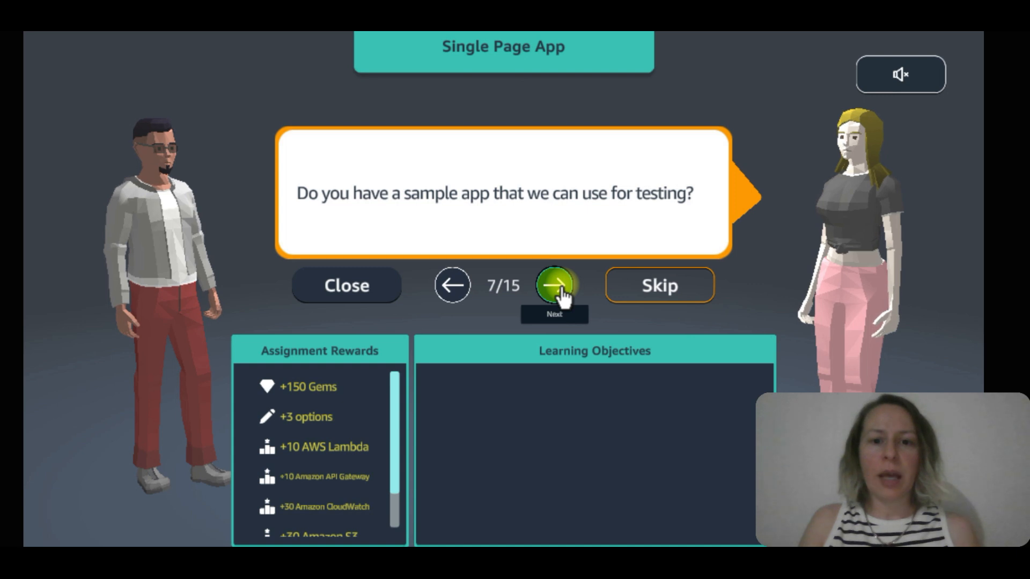
left_click(561, 294)
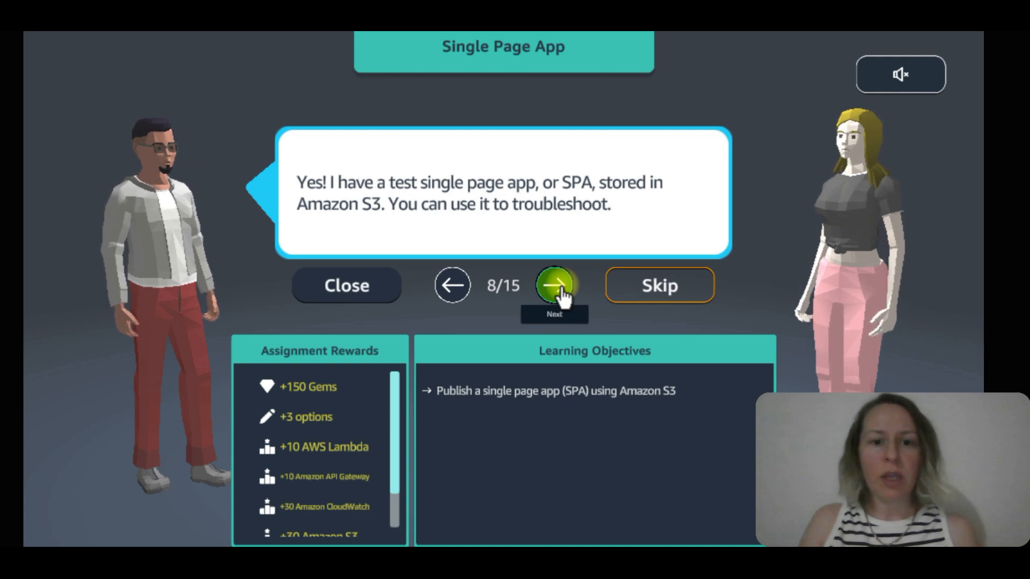
left_click(561, 293)
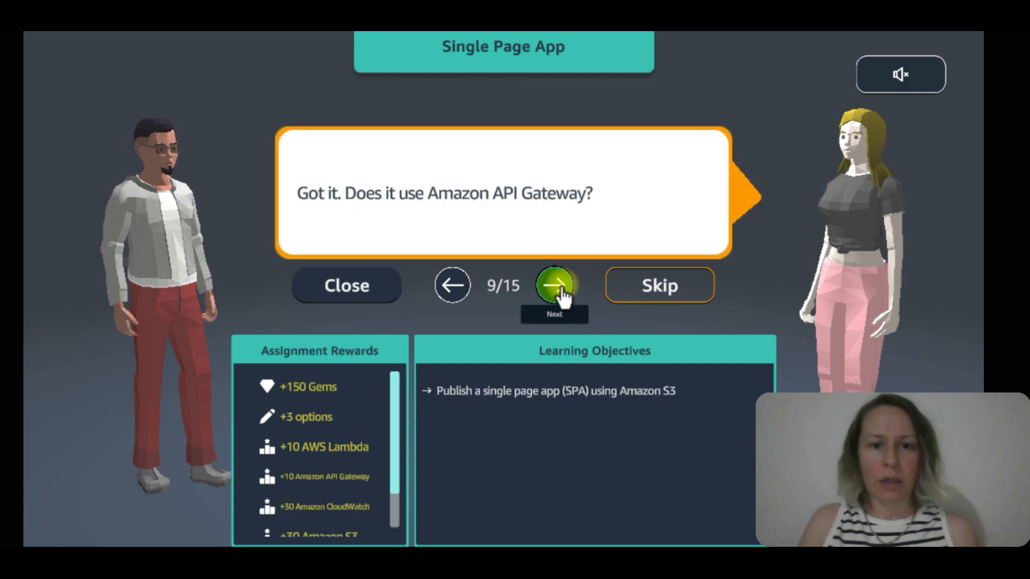
left_click(562, 295)
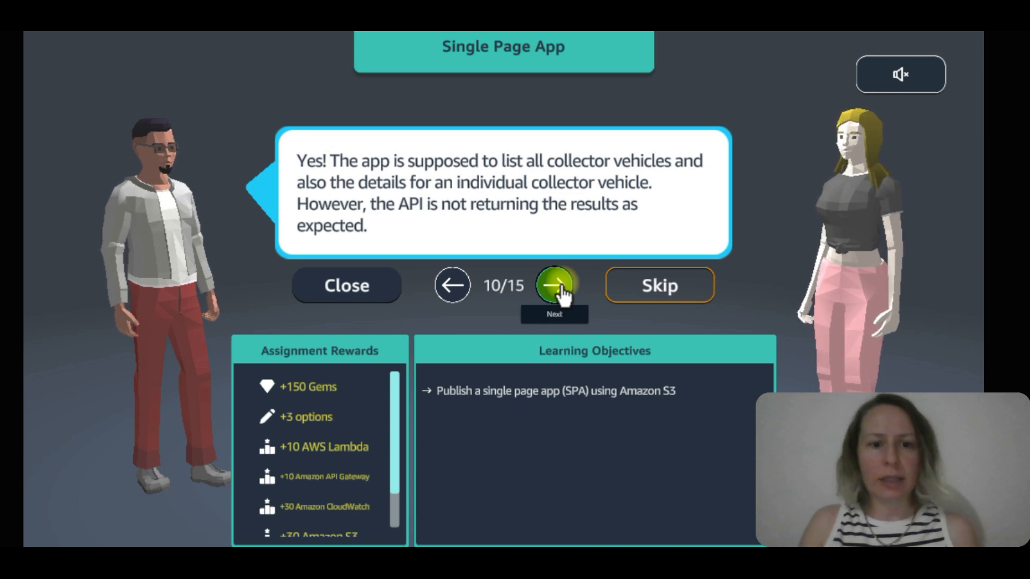
left_click(560, 285)
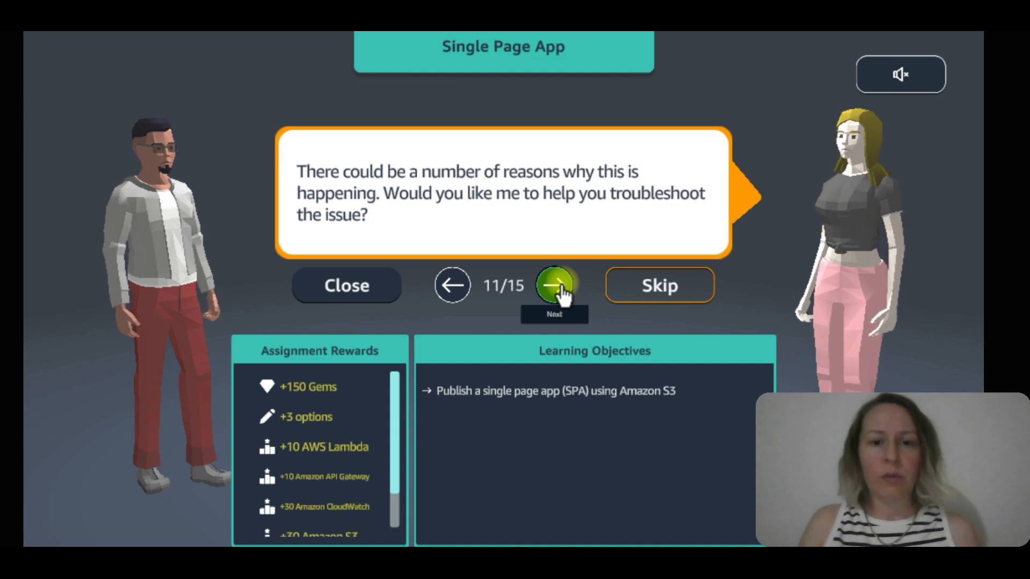
left_click(560, 287)
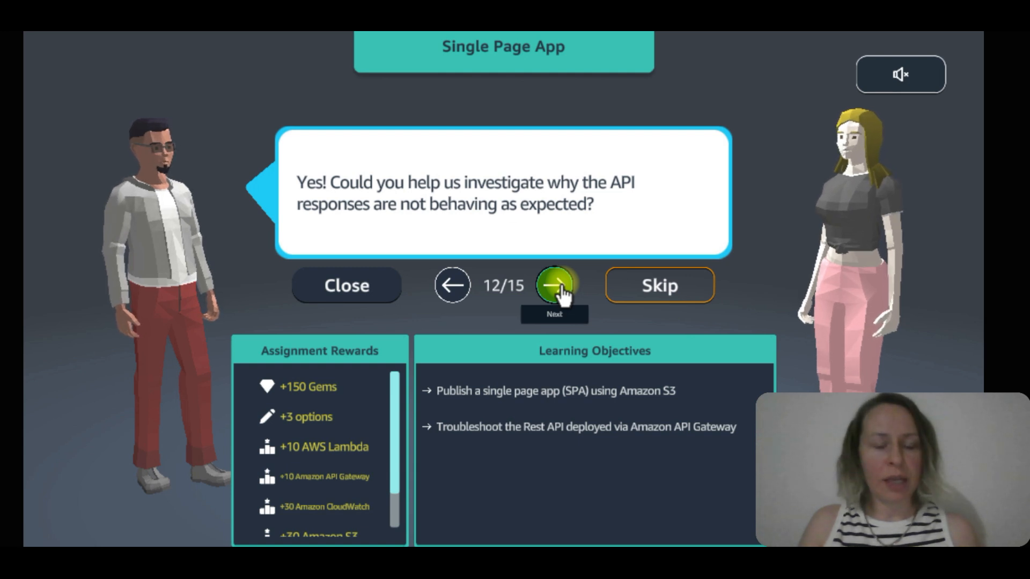
left_click(561, 289)
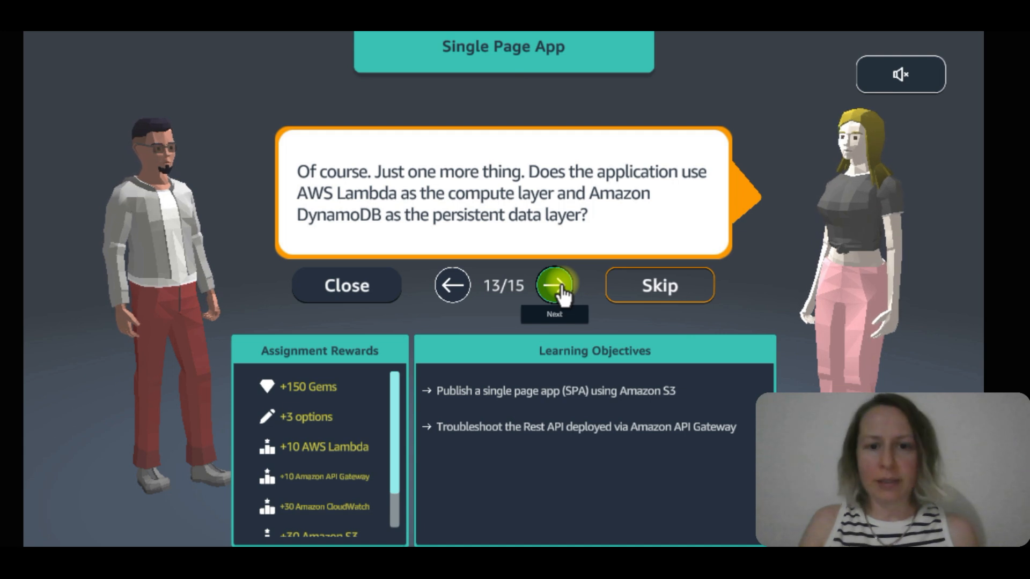
left_click(560, 287)
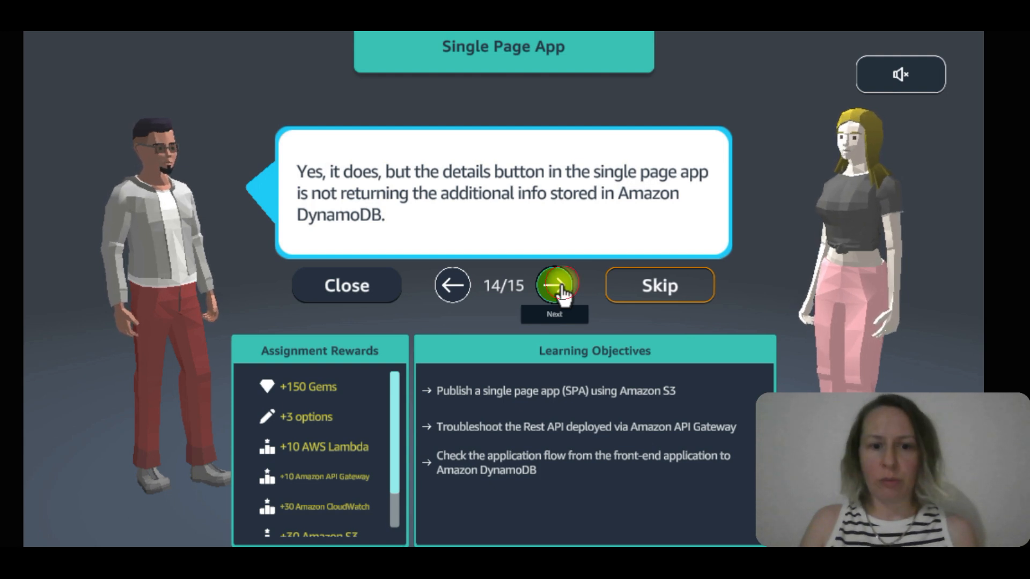
left_click(558, 287)
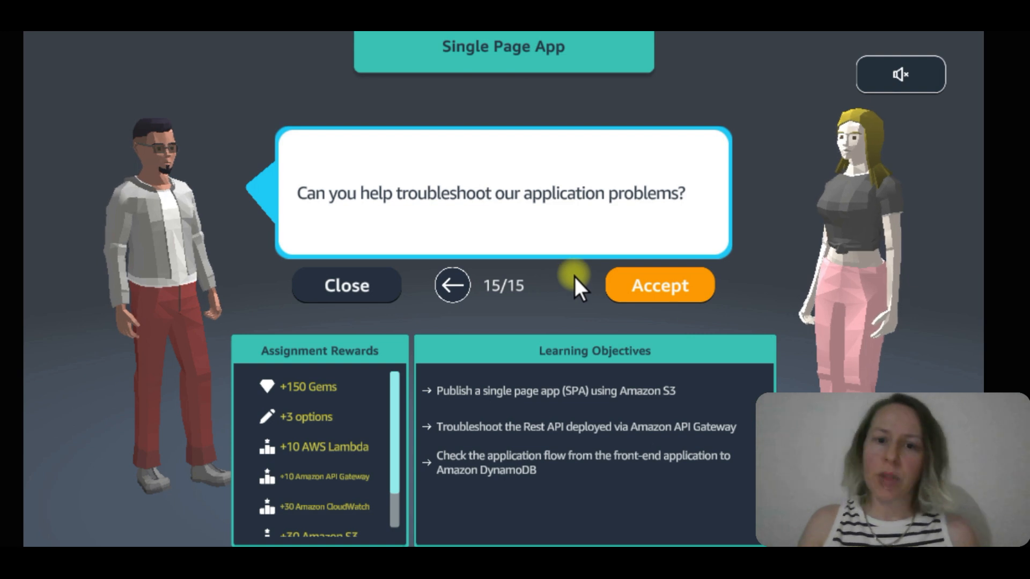
Accept the Single Page App assignment and toggle the display of the DIY part in the plan's architecture diagram.
left_click(678, 291)
left_click(678, 290)
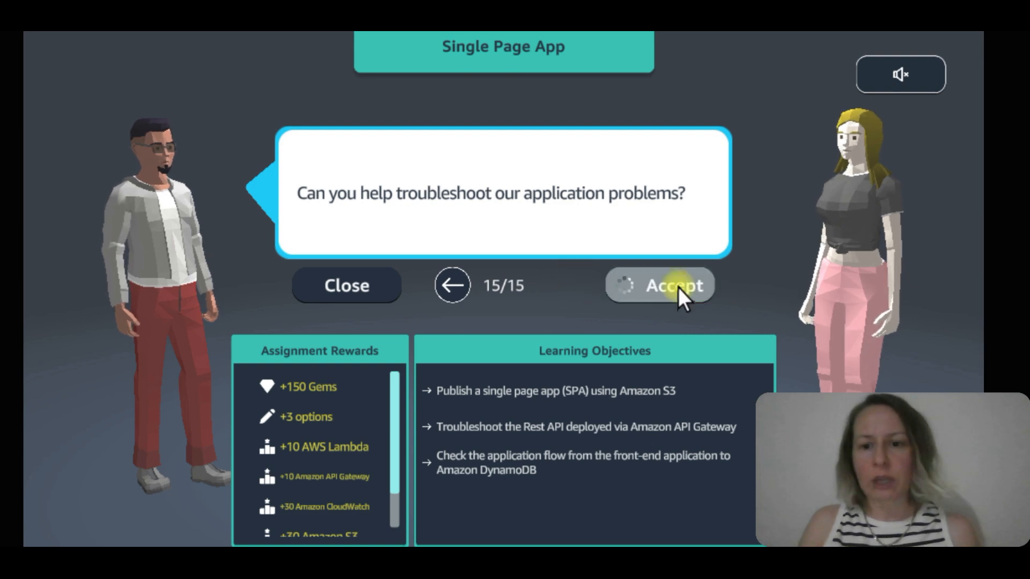
left_click(660, 286)
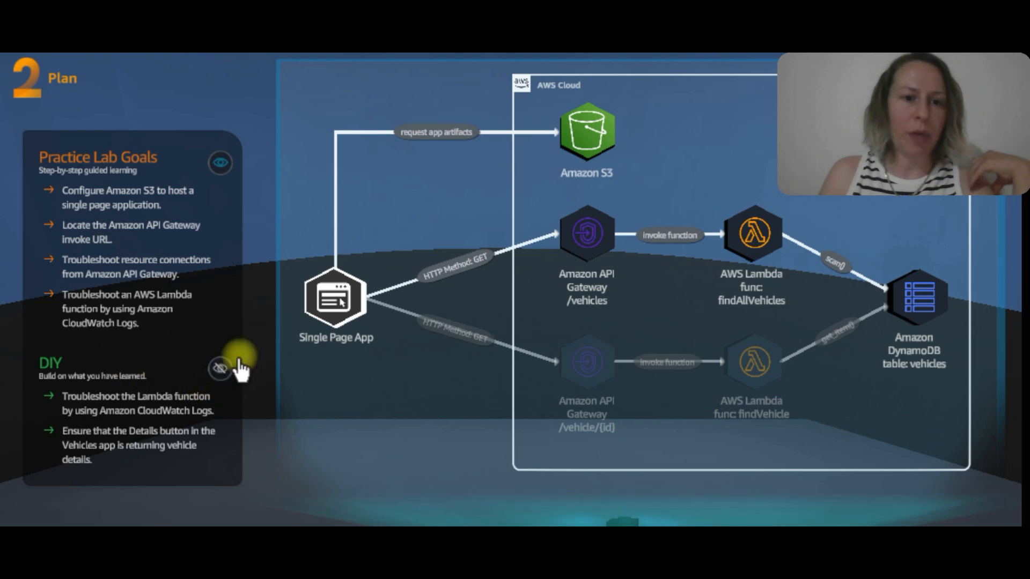
left_click(220, 369)
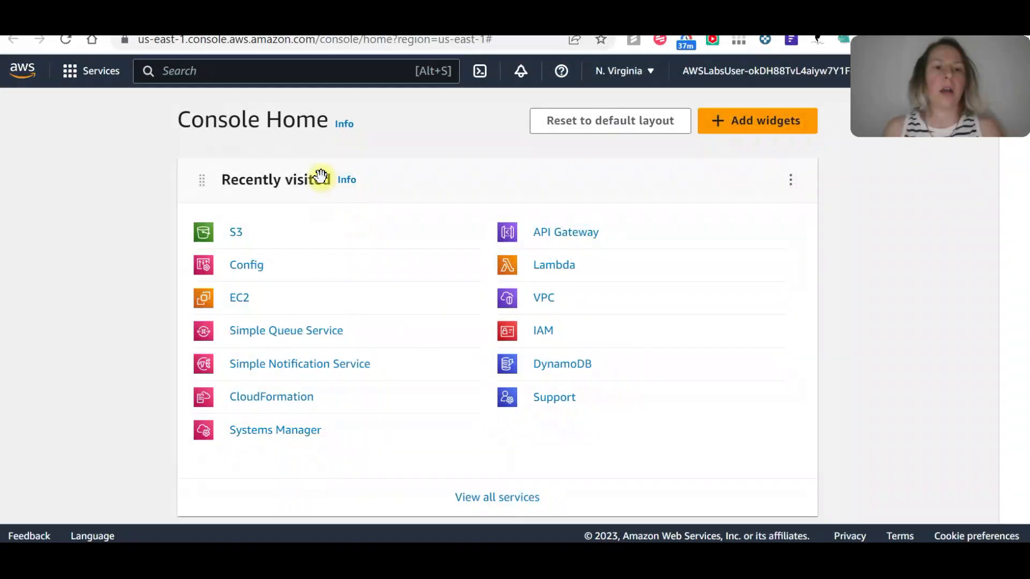
Open Amazon S3 from the AWS console, filter the buckets by "lab" and open the permissions of the bucket starting with "lab-".
left_click(234, 232)
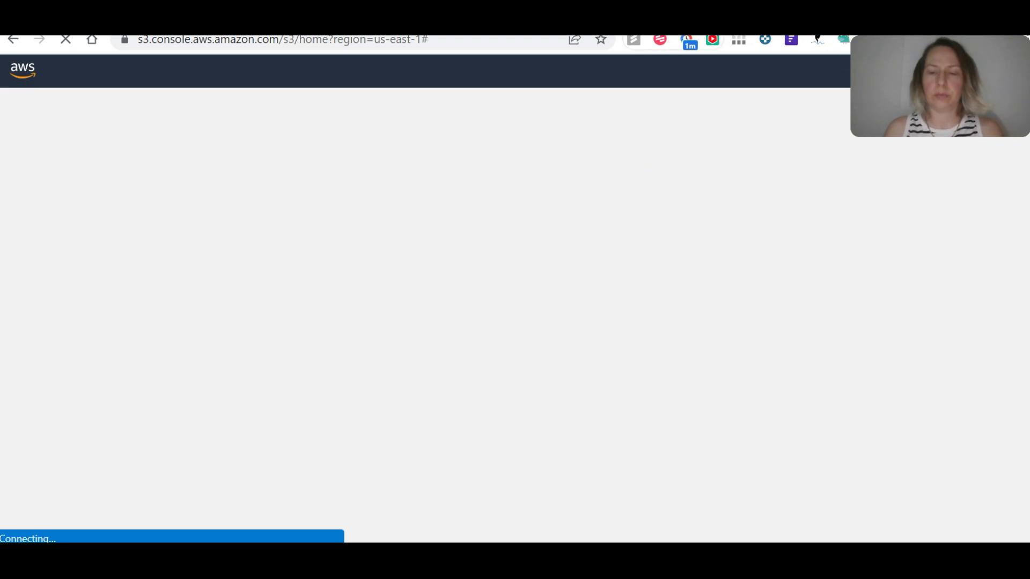
left_click(369, 437)
type("labj")
key("BackSpace")
scroll(374, 451, "down", 2)
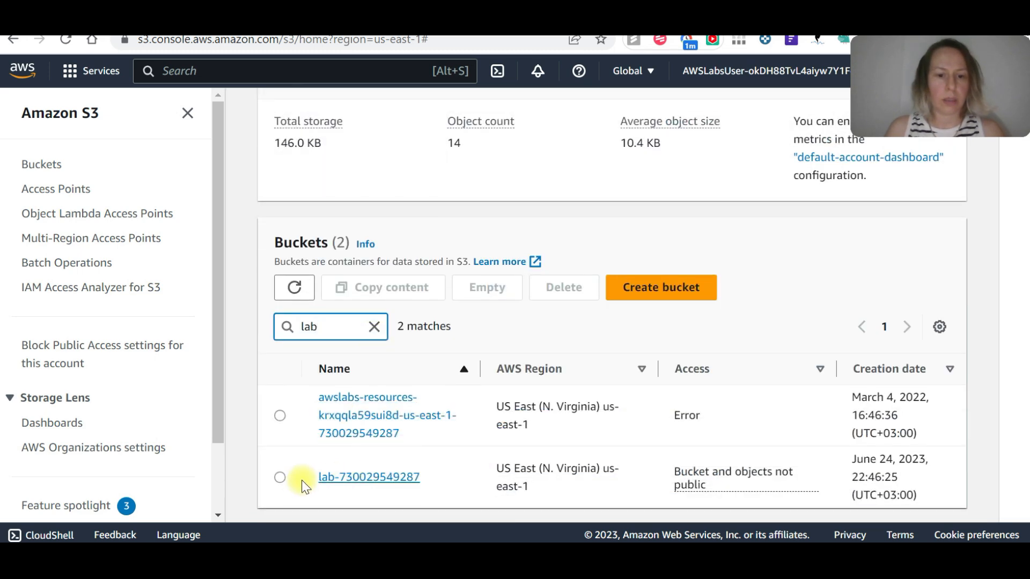
left_click(344, 477)
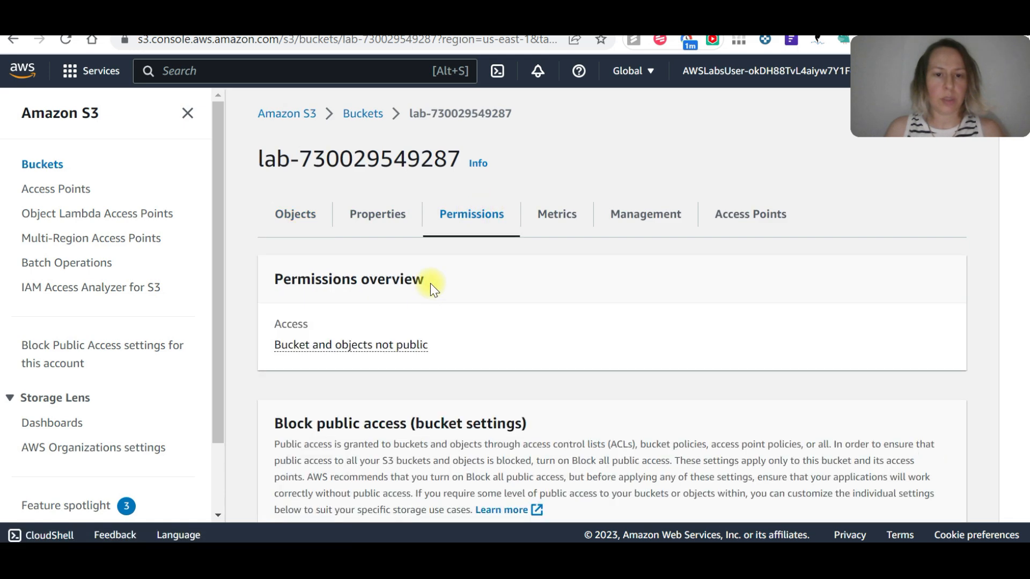
Examine the lab bucket's permissions overview, Block public access settings and bucket policy.
scroll(432, 284, "down", 10)
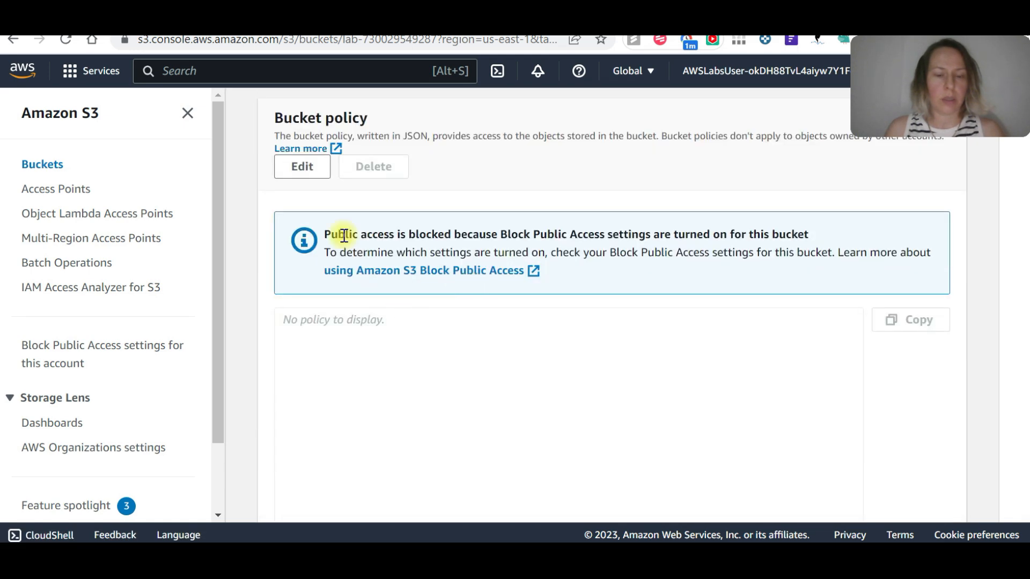
scroll(343, 236, "up", 6)
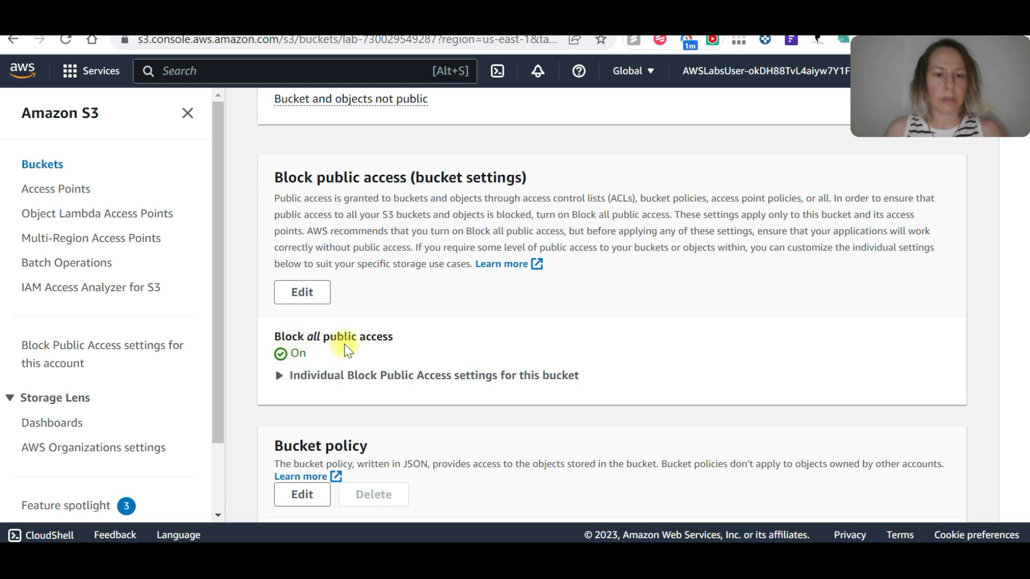
scroll(375, 354, "up", 3)
scroll(374, 354, "up", 2)
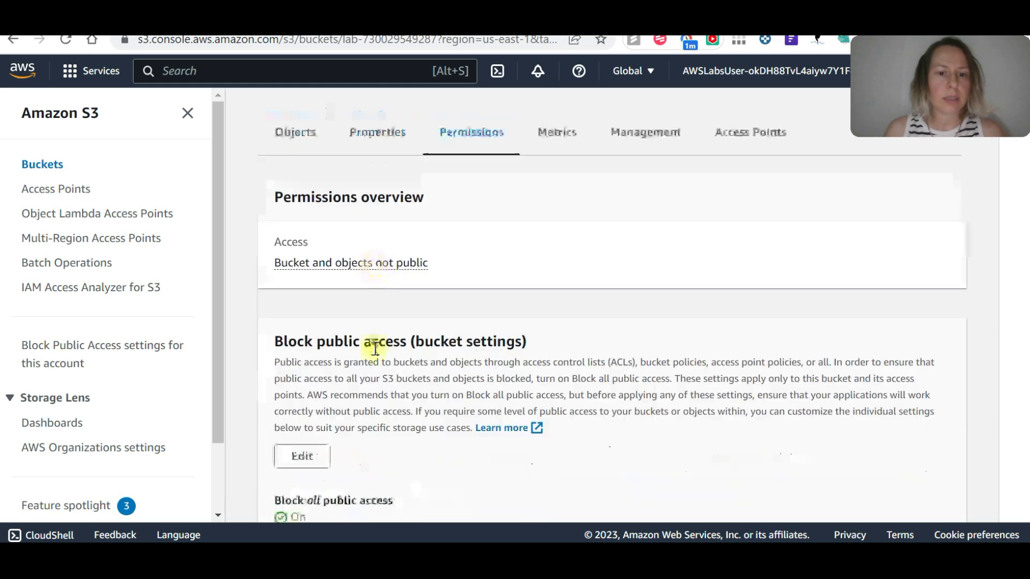
scroll(373, 345, "down", 3)
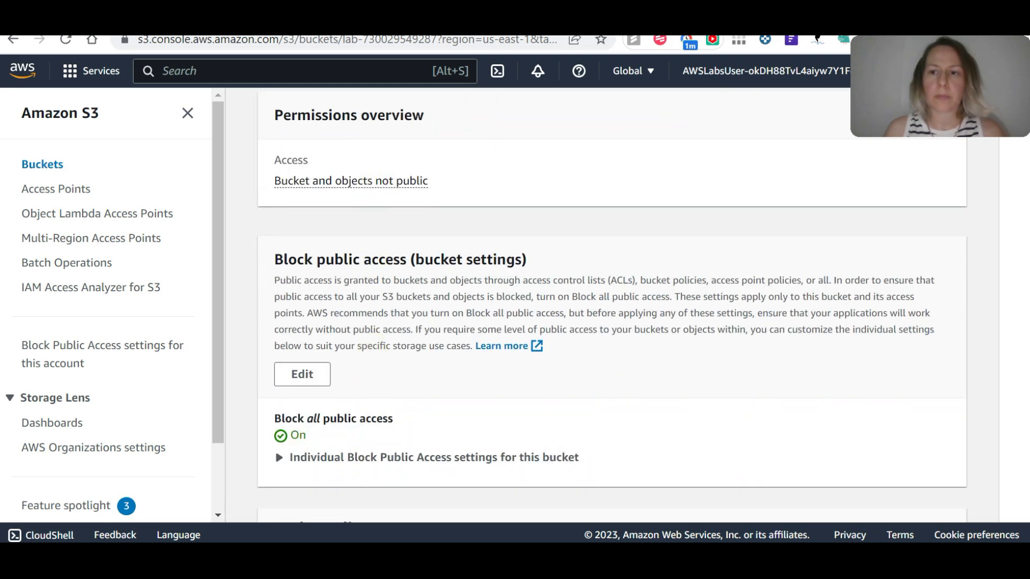
scroll(290, 343, "down", 4)
scroll(300, 295, "up", 4)
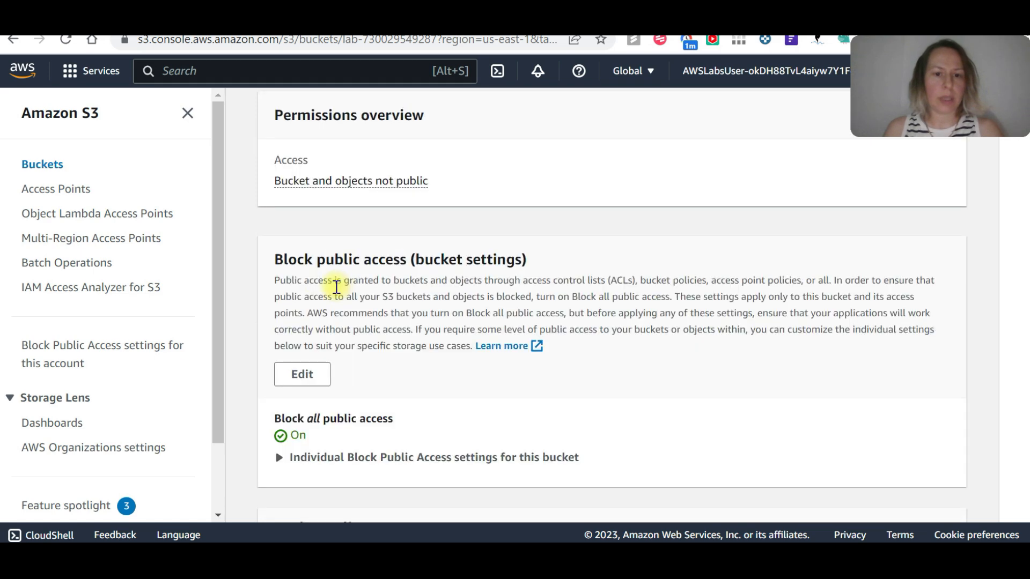
scroll(319, 436, "down", 3)
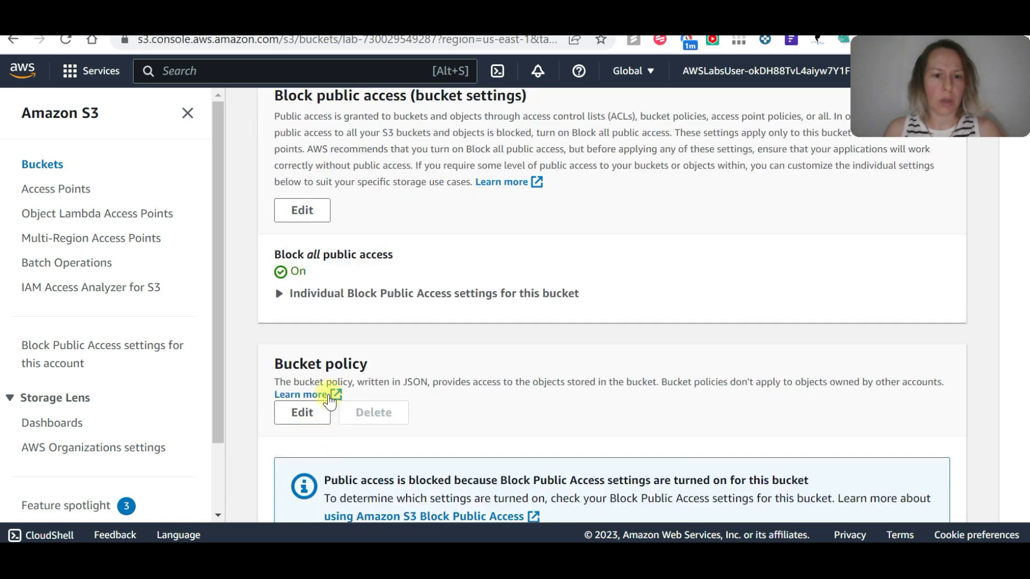
Turn off Block all public access for the lab bucket and save the change, entering "confirm" in the confirmation dialog.
left_click(304, 210)
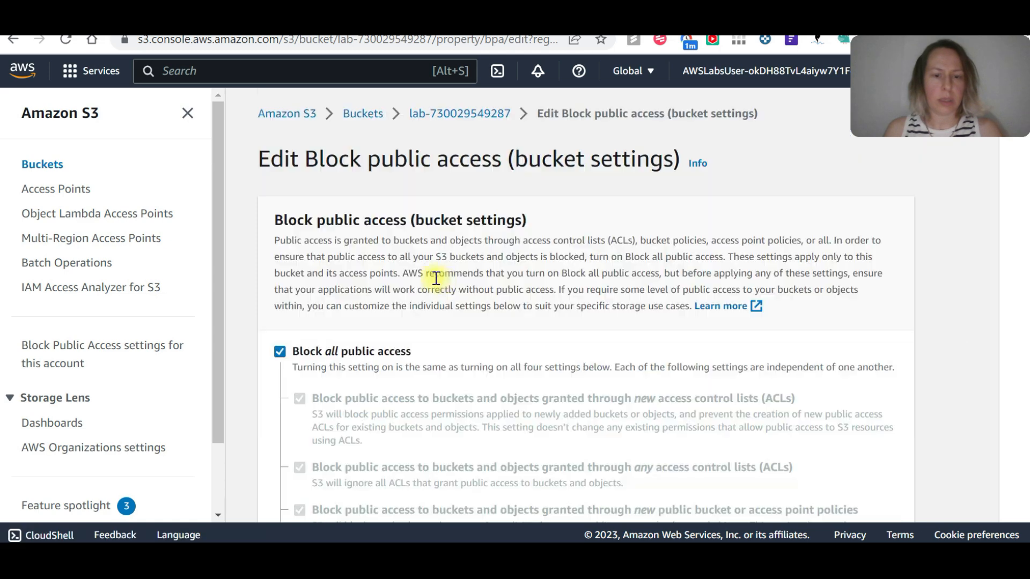
scroll(298, 265, "down", 3)
left_click(287, 191)
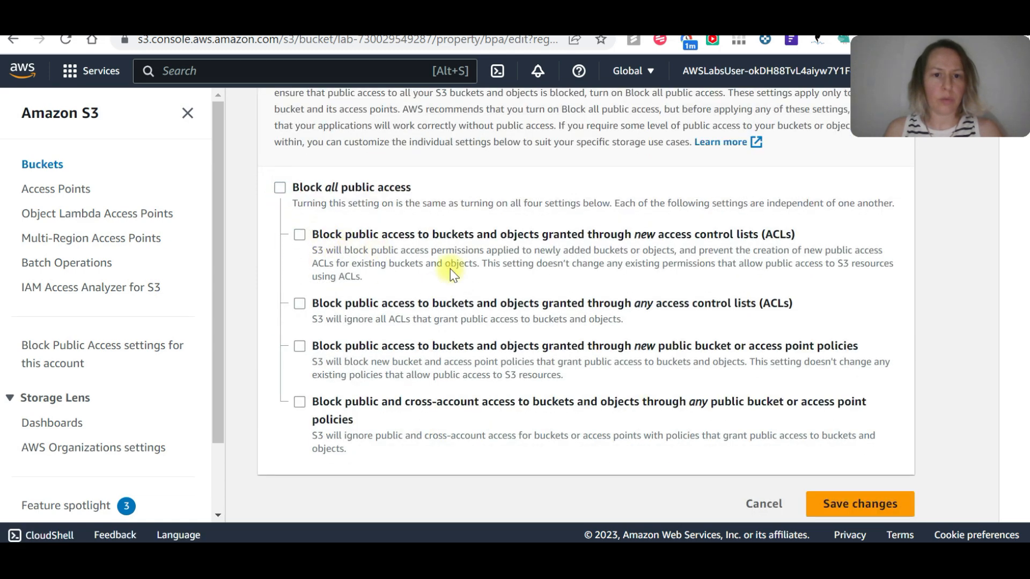
left_click(873, 503)
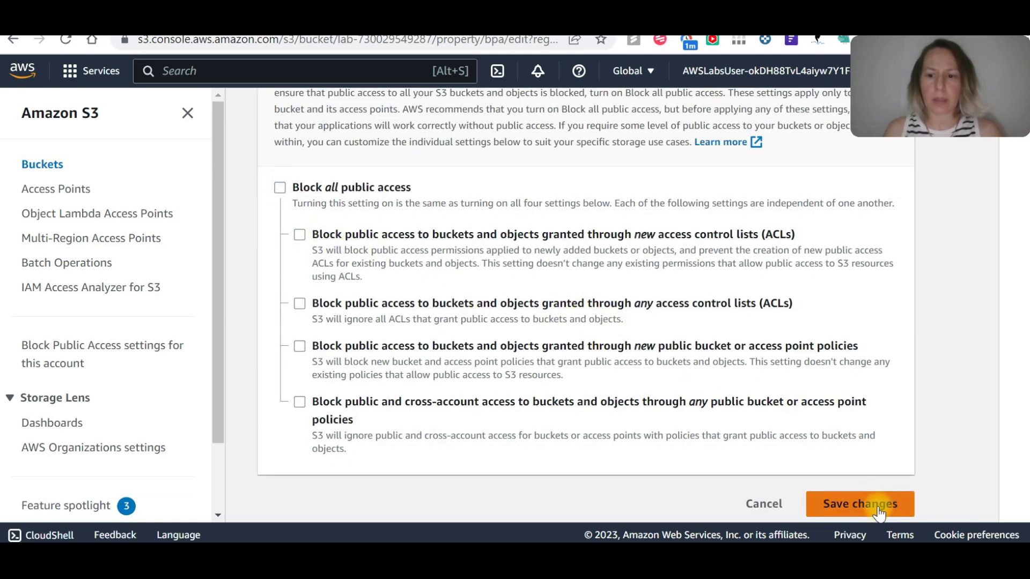
left_click(387, 366)
type("confirm")
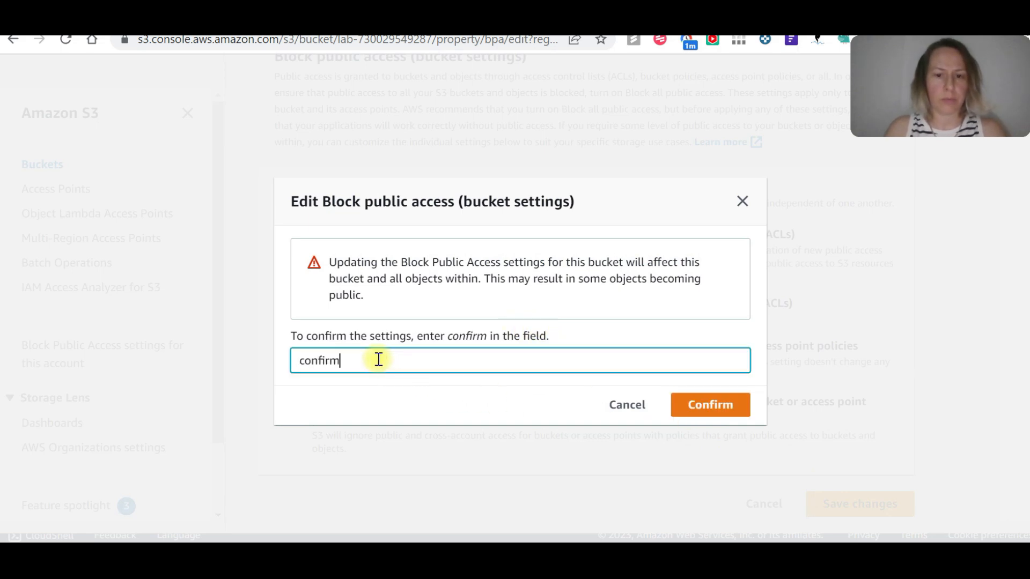
left_click(736, 406)
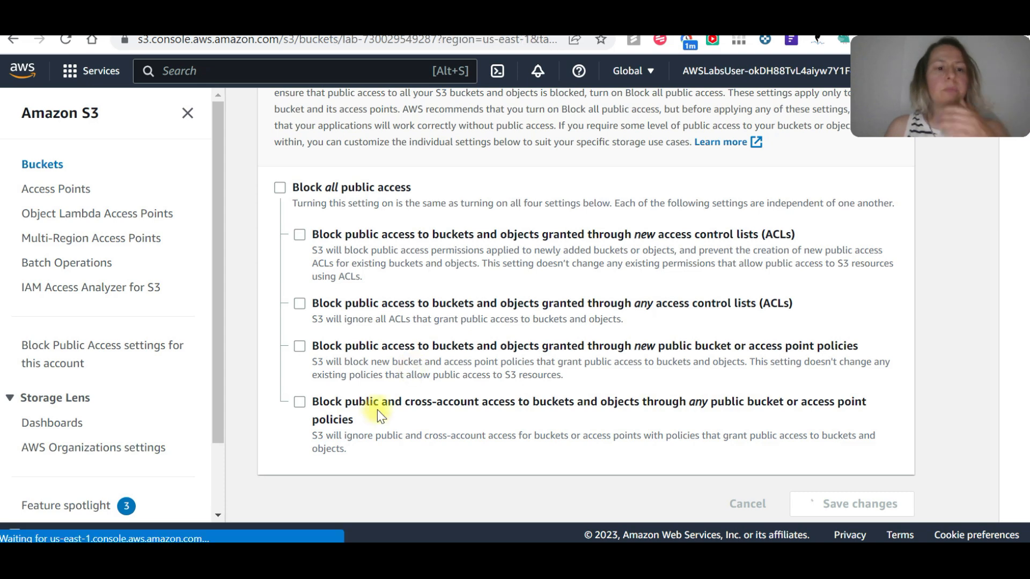
Expand the individual Block Public Access settings of the bucket and open its bucket policy for editing.
scroll(472, 365, "down", 7)
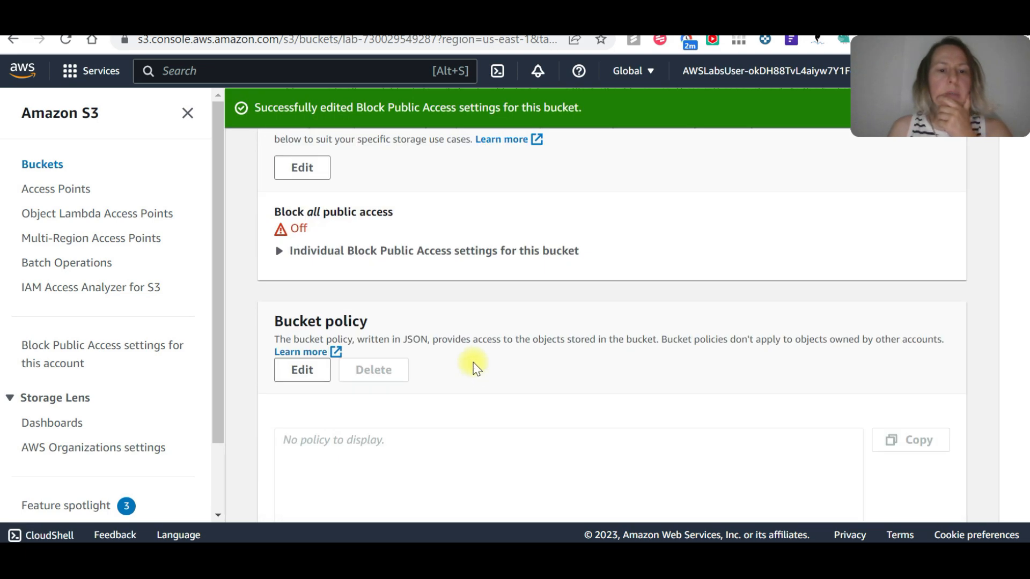
left_click(280, 251)
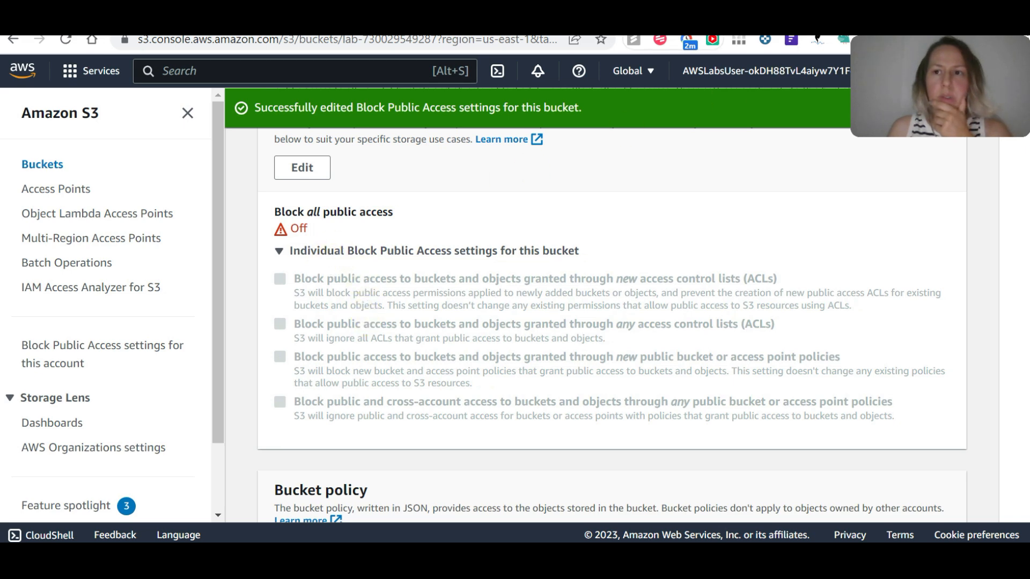
scroll(692, 75, "down", 3)
scroll(611, 301, "down", 2)
left_click(305, 294)
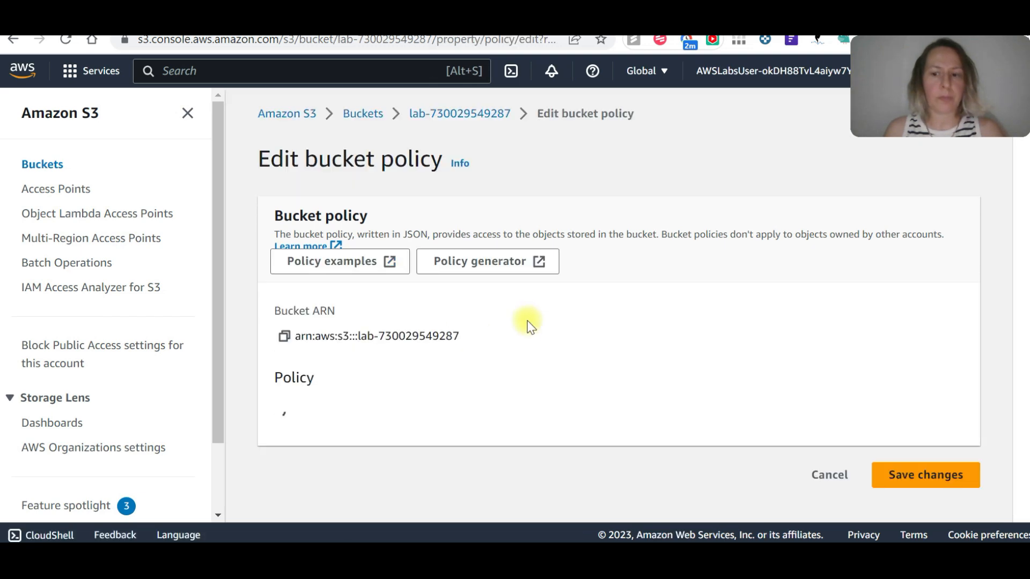
scroll(528, 325, "down", 5)
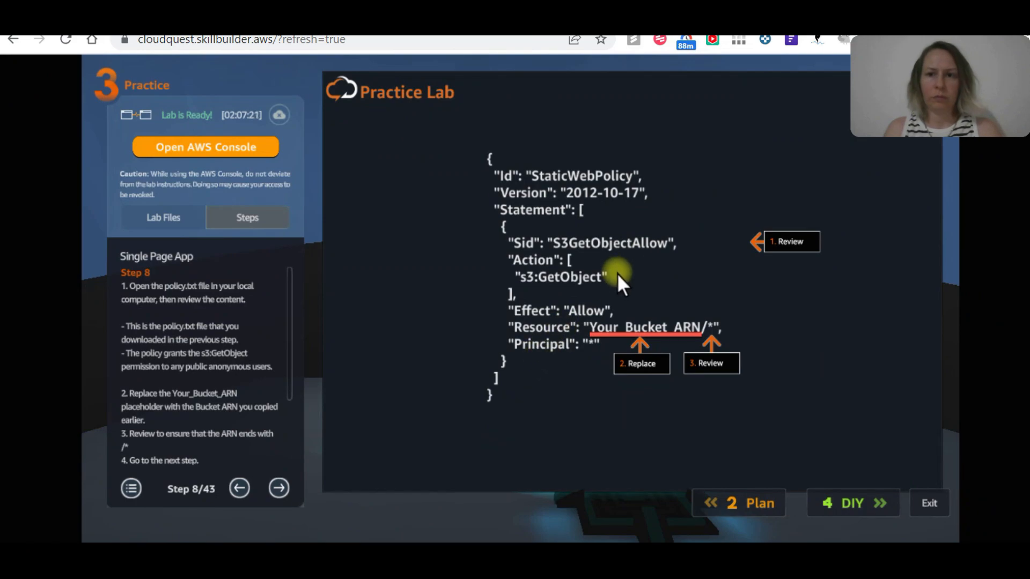
Switch to the text editor and open policy.txt from the Downloads folder.
key("alt+Tab")
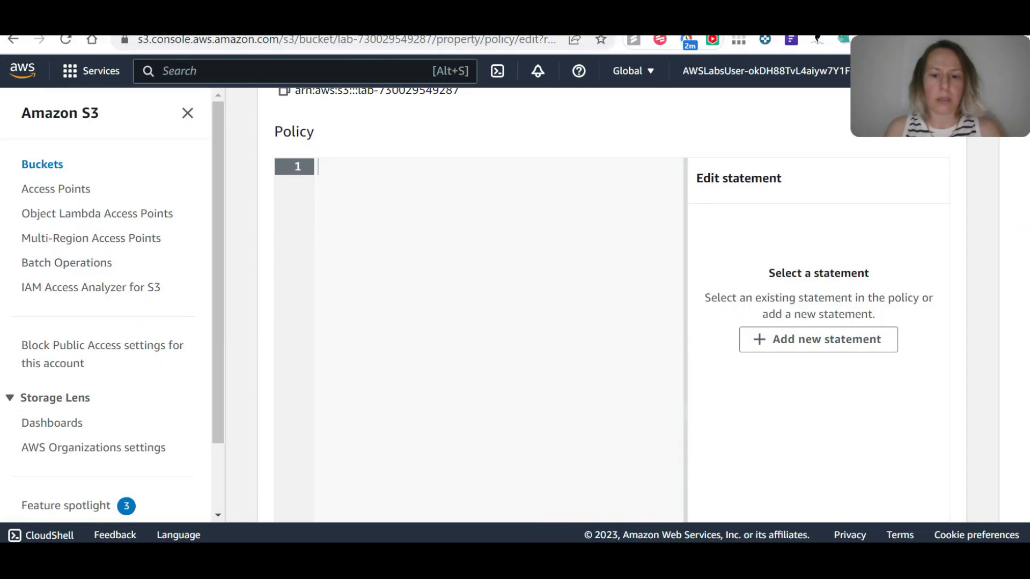
mouse_move(575, 555)
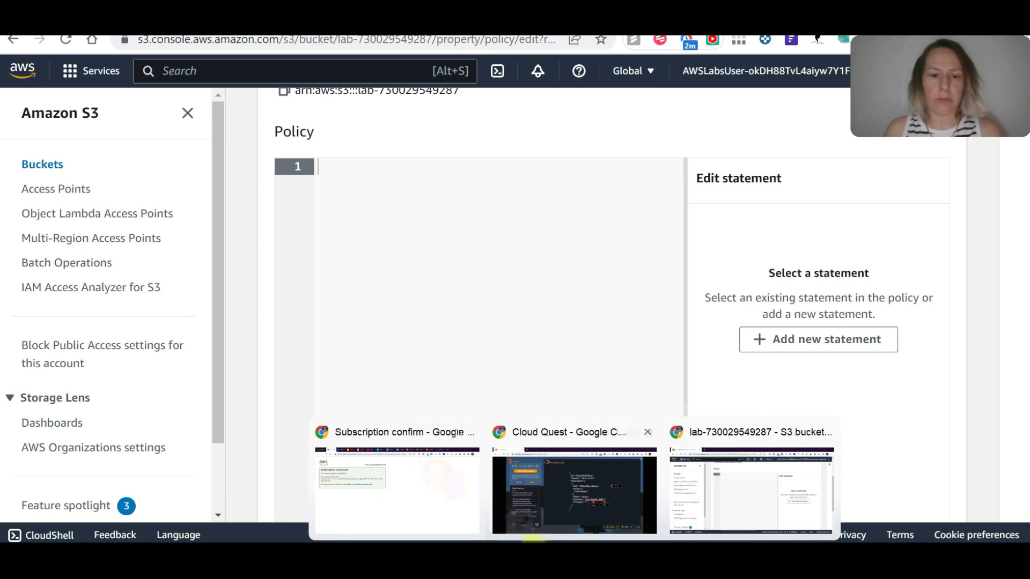
left_click(532, 554)
left_click(43, 27)
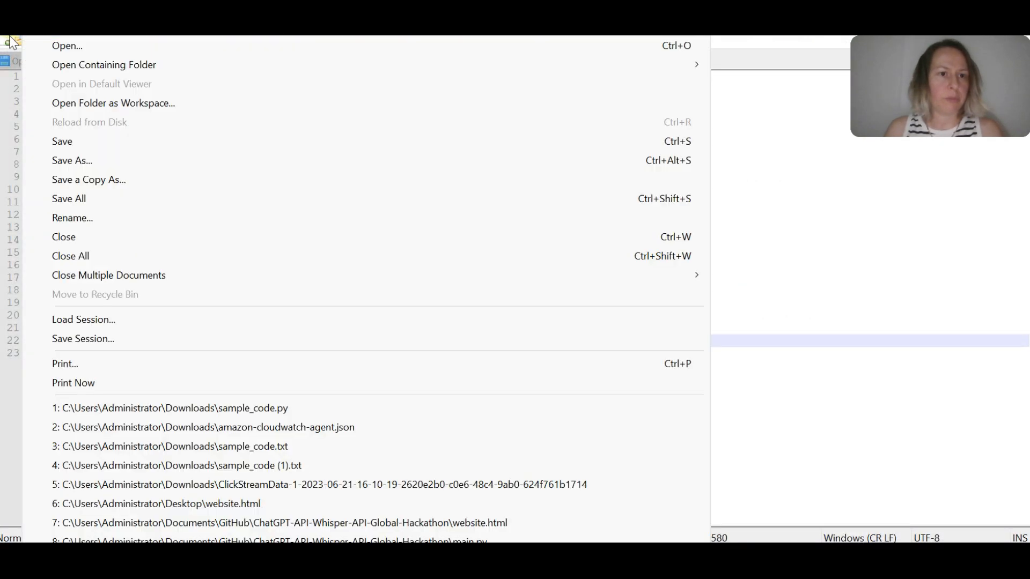
left_click(48, 44)
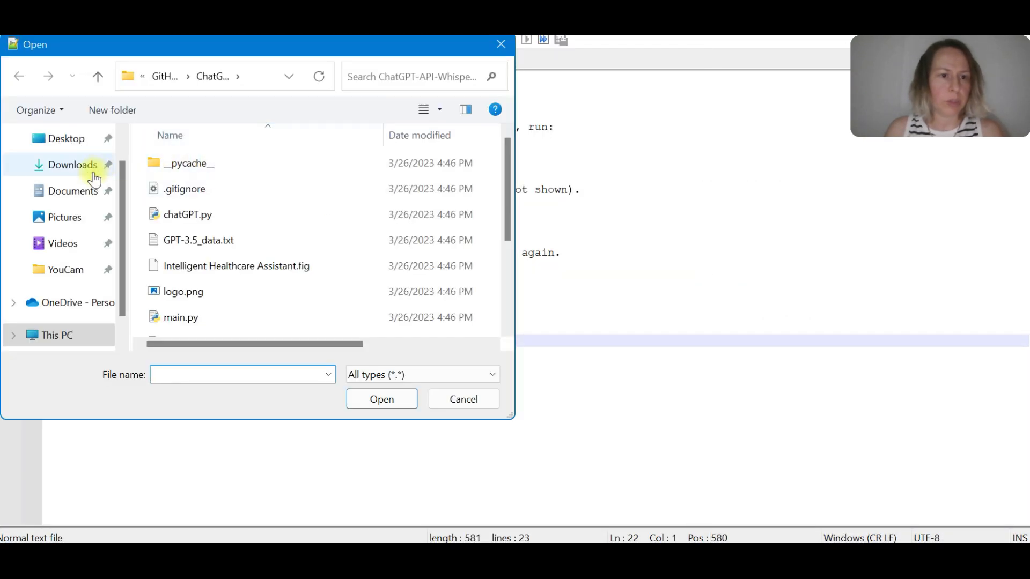
left_click(73, 190)
left_click(70, 165)
left_click(215, 190)
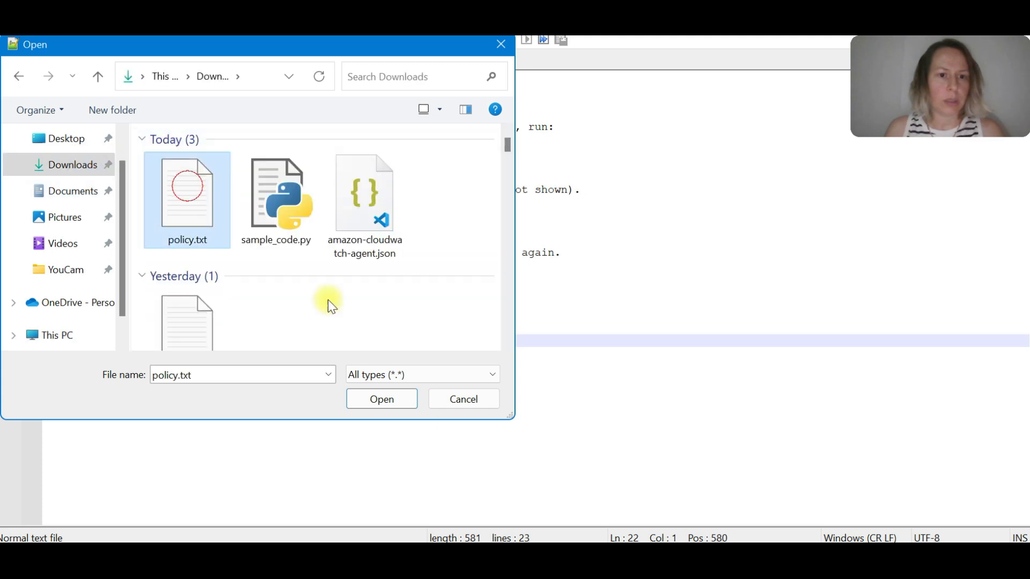
left_click(404, 408)
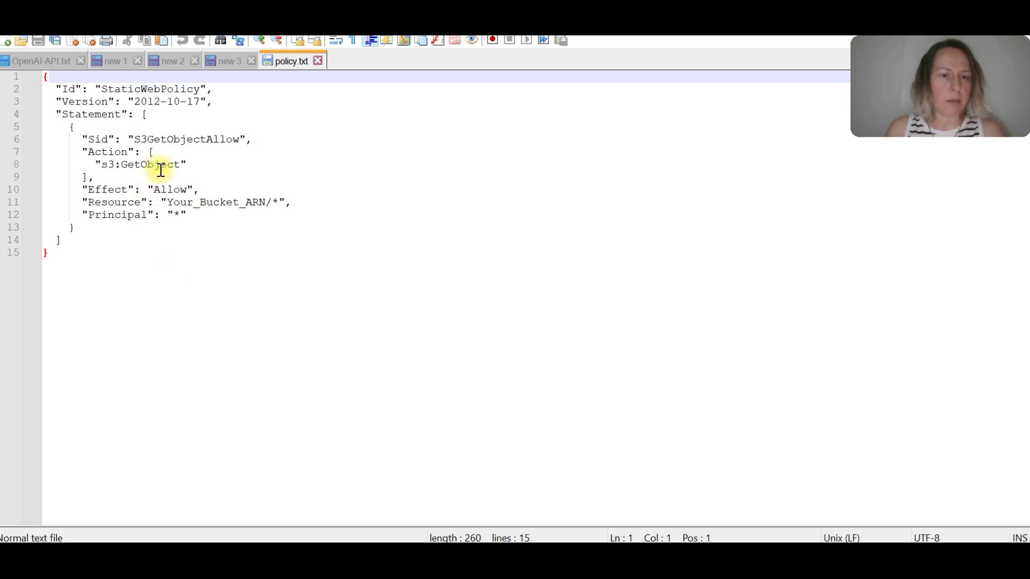
Copy the lab bucket's ARN from its policy editing page in S3 and replace Your_Bucket_ARN with it in the Resource line of policy.txt.
mouse_move(563, 558)
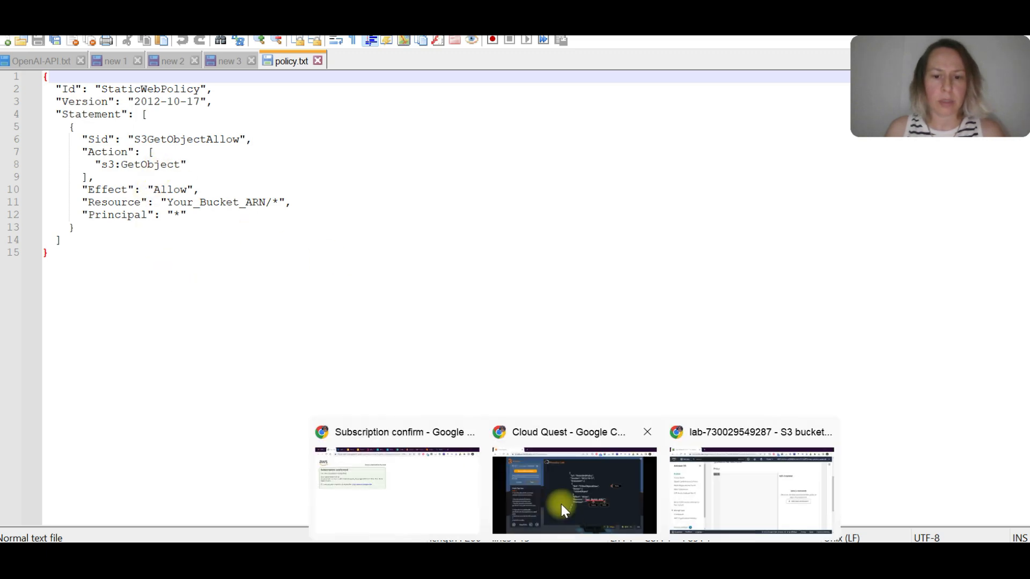
left_click(714, 456)
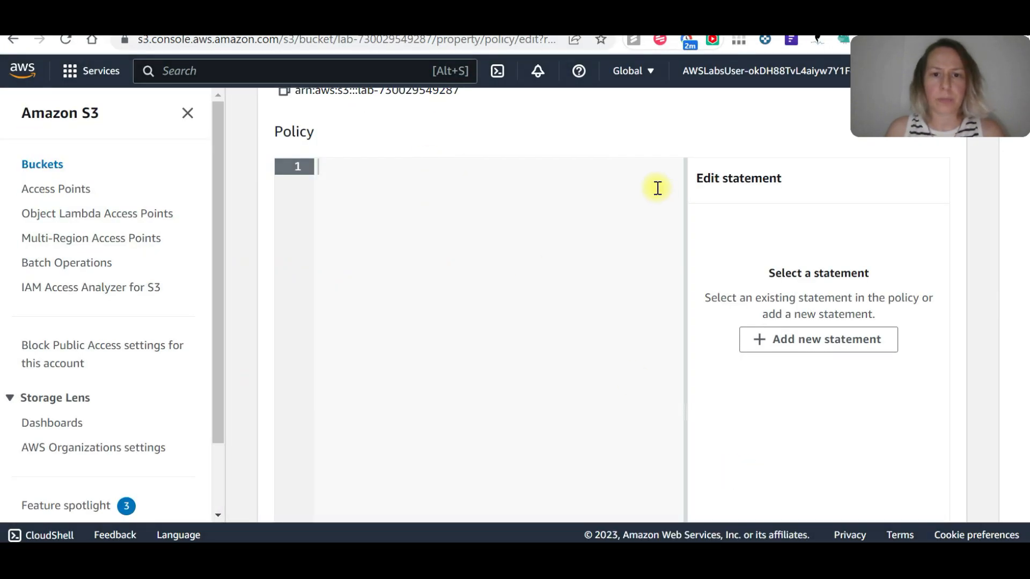
scroll(531, 188, "up", 3)
left_click(285, 254)
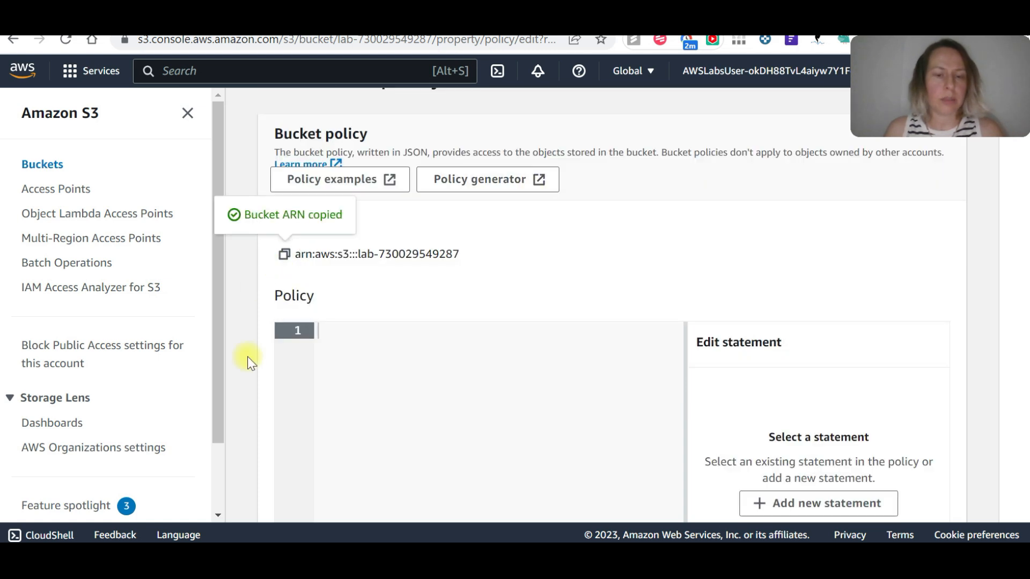
key("alt+Tab")
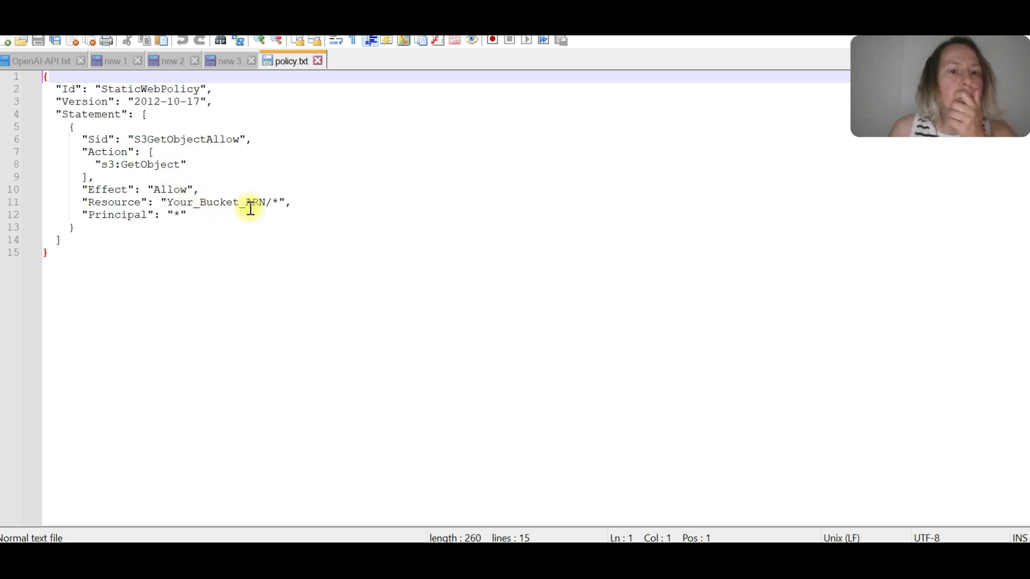
left_click_drag(266, 204, 180, 204)
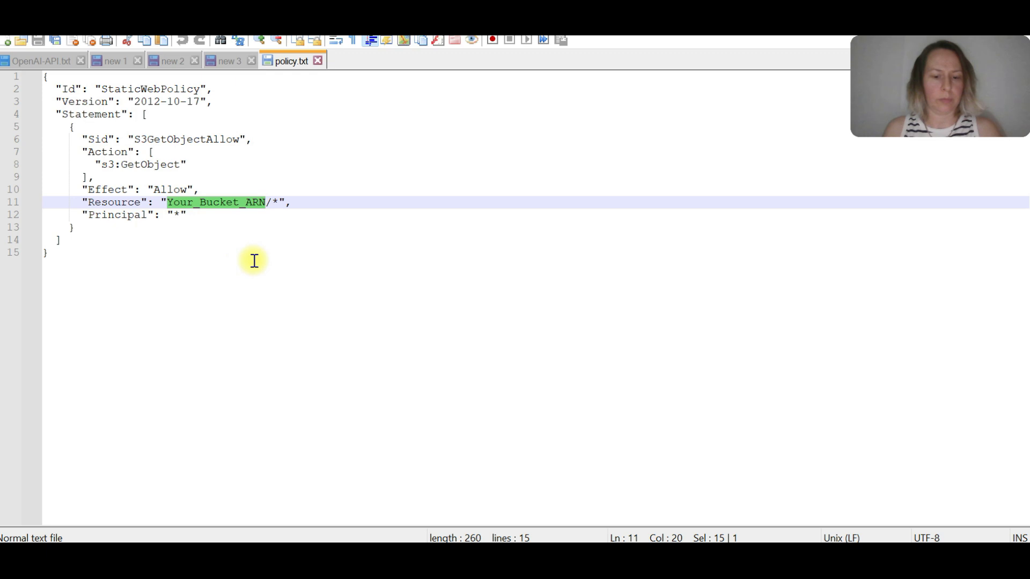
key("ctrl+v")
Copy the entire edited policy from policy.txt into the lab bucket's policy editor in S3 and save the changes.
left_click(114, 252)
left_click_drag(69, 256, 44, 76)
key("ctrl+c")
key("alt+Tab")
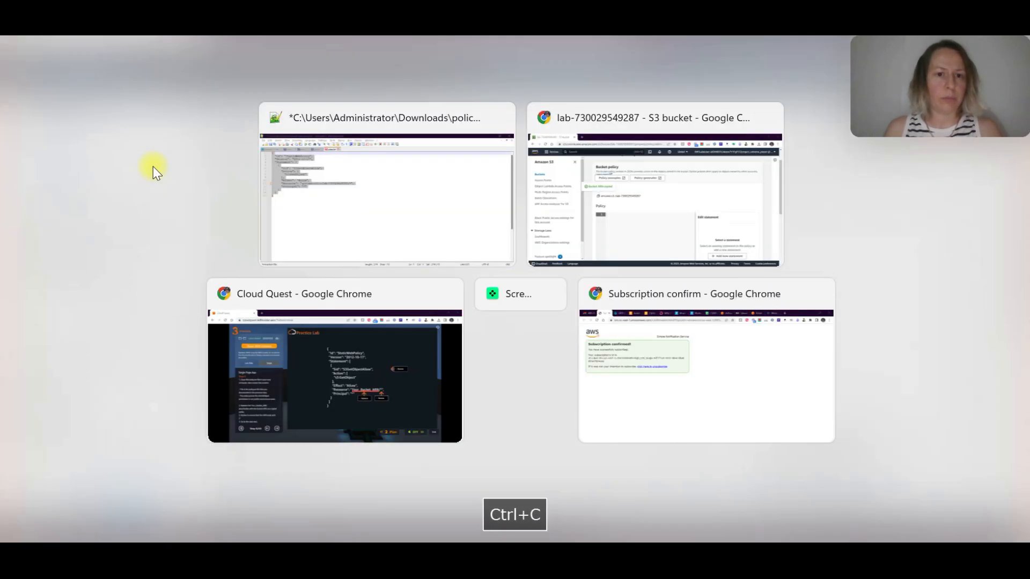
left_click(411, 352)
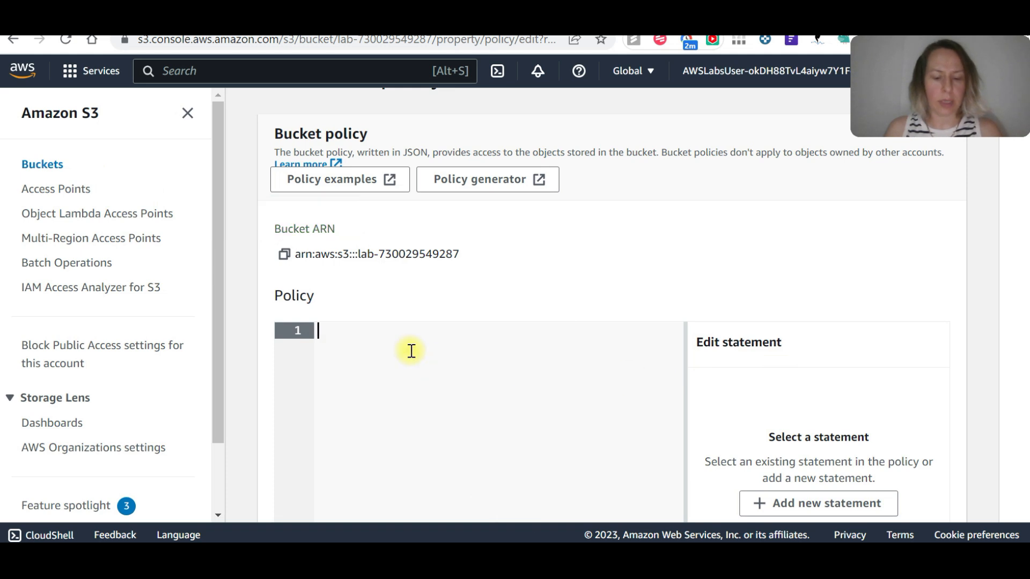
key("ctrl+v")
scroll(517, 268, "down", 3)
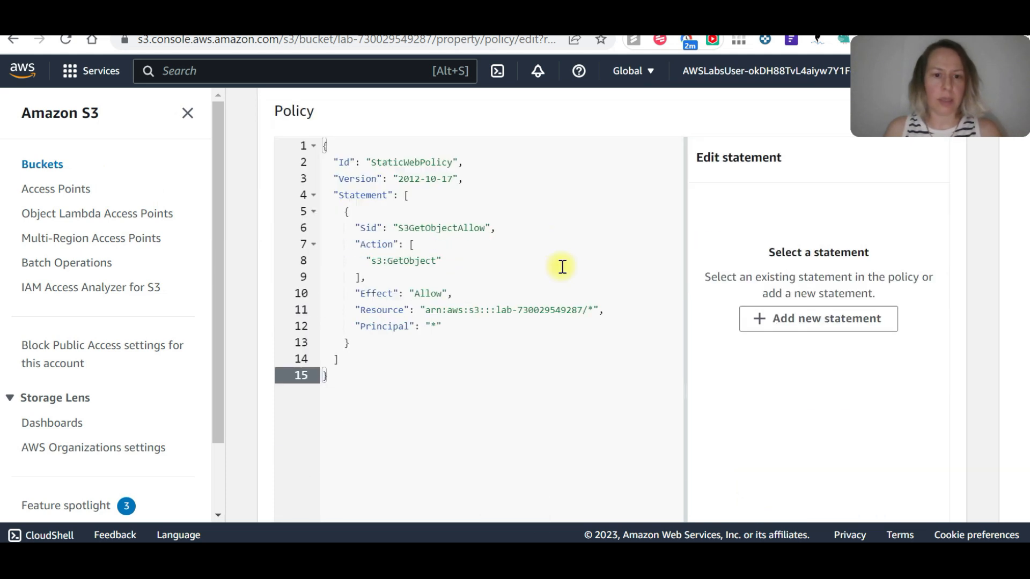
key("Return")
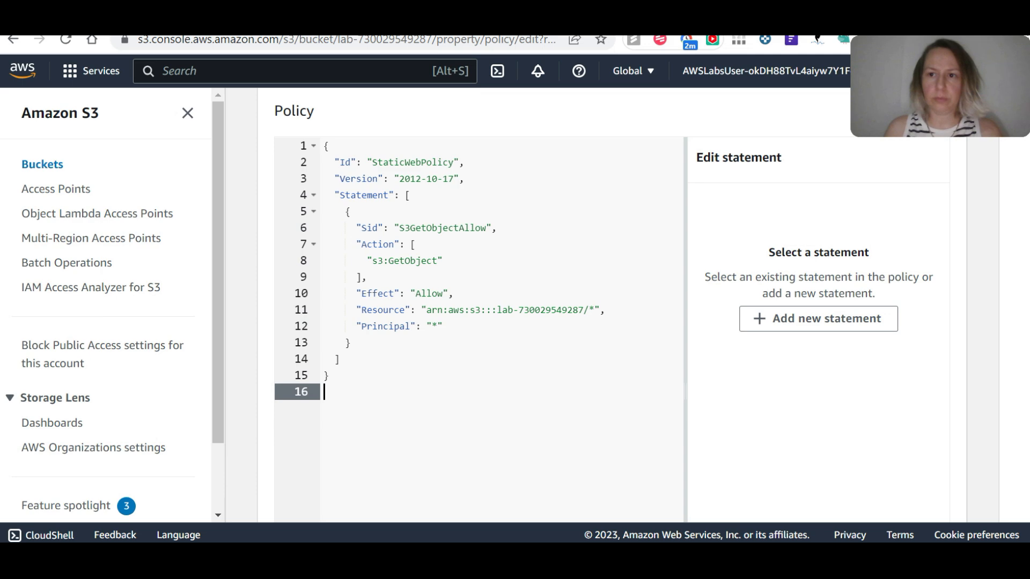
scroll(849, 287, "down", 5)
left_click(924, 496)
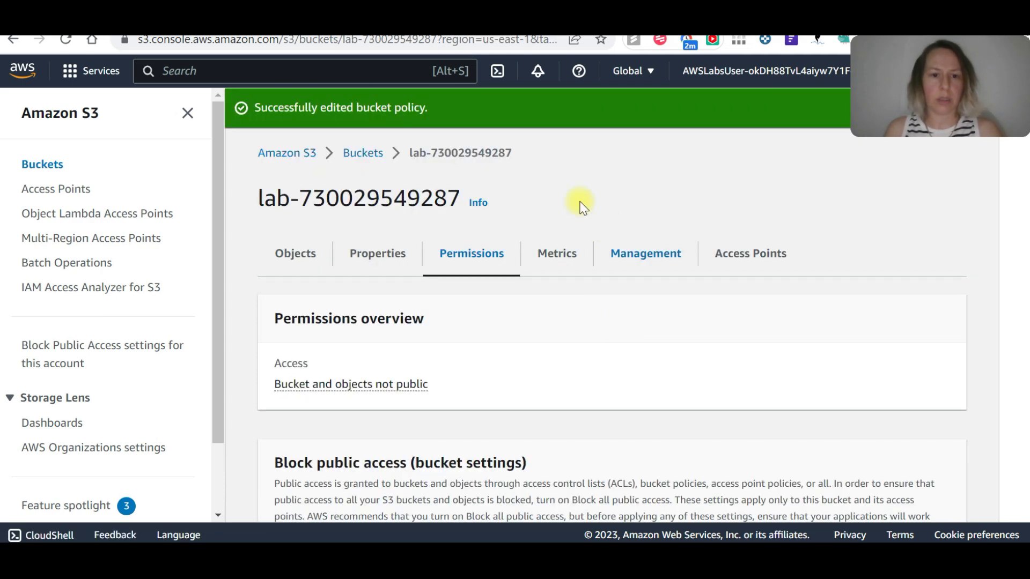
Review the lab bucket's permissions overview, Block public access status and saved bucket policy.
scroll(399, 284, "down", 3)
scroll(399, 279, "down", 1)
scroll(386, 273, "up", 2)
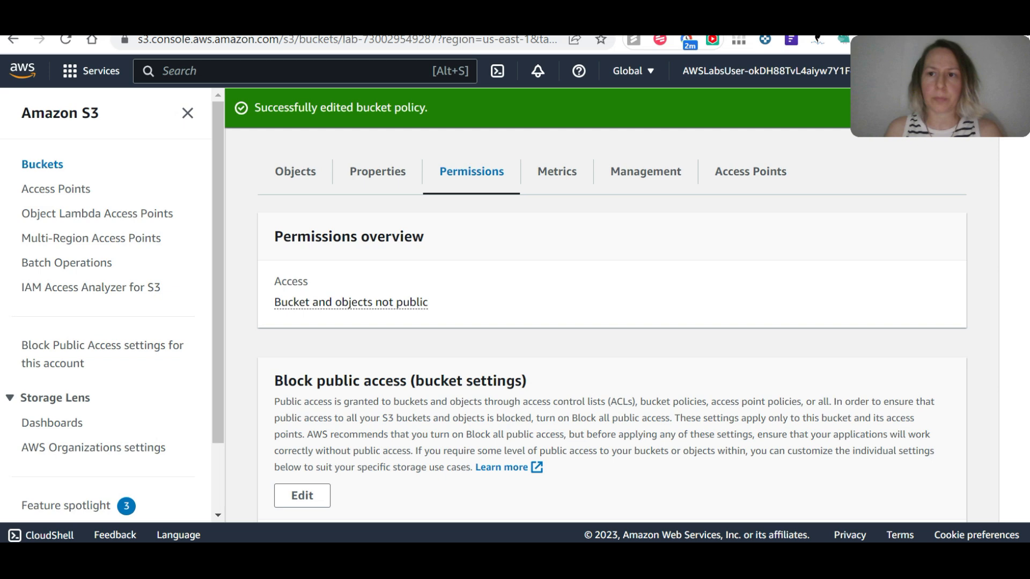
scroll(419, 295, "down", 5)
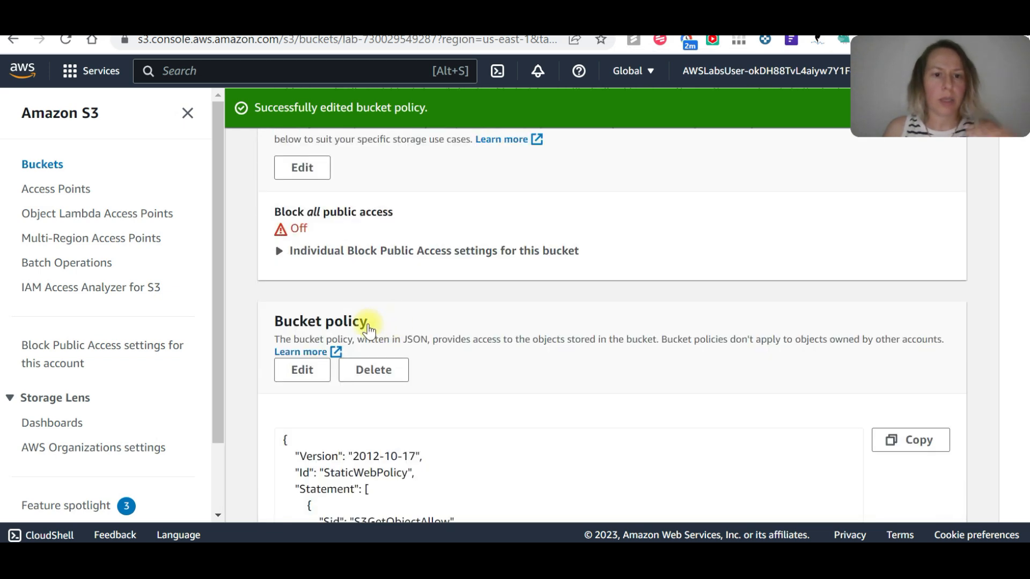
scroll(332, 338, "up", 1)
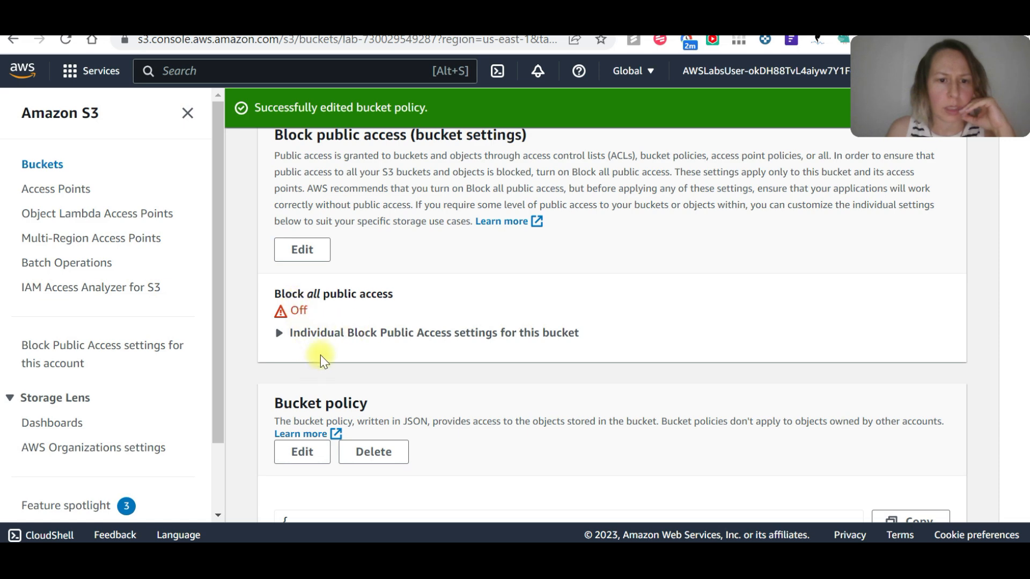
scroll(331, 314, "up", 3)
Open the bucket's Block public access settings for editing, check all the individual options and leave without saving.
left_click(316, 418)
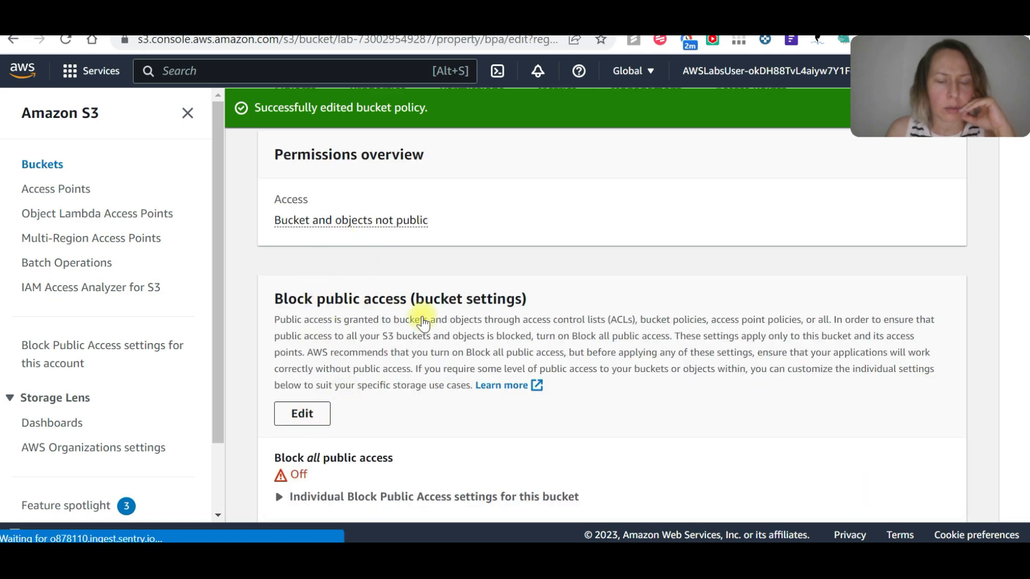
scroll(408, 305, "down", 2)
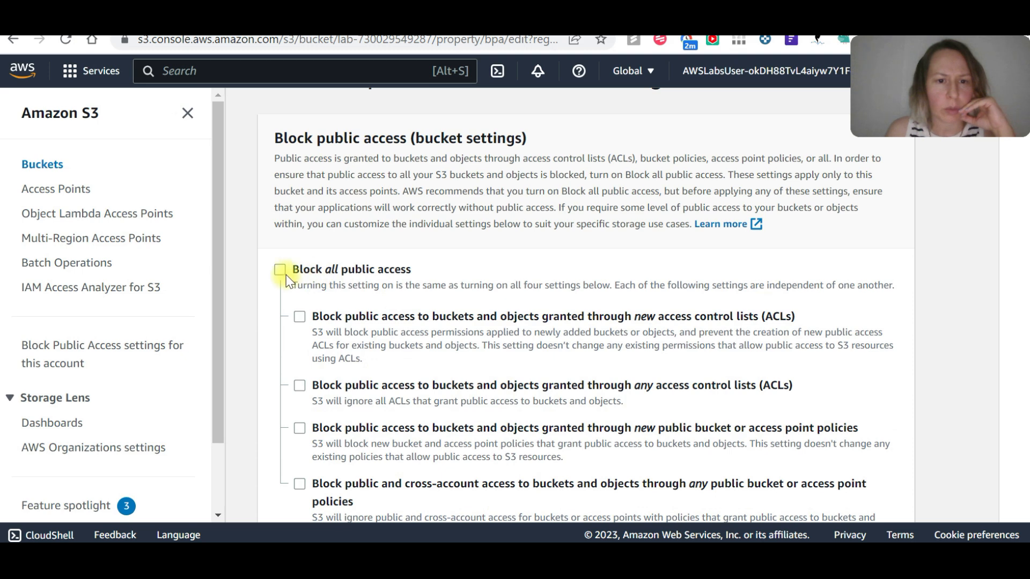
scroll(360, 339, "down", 2)
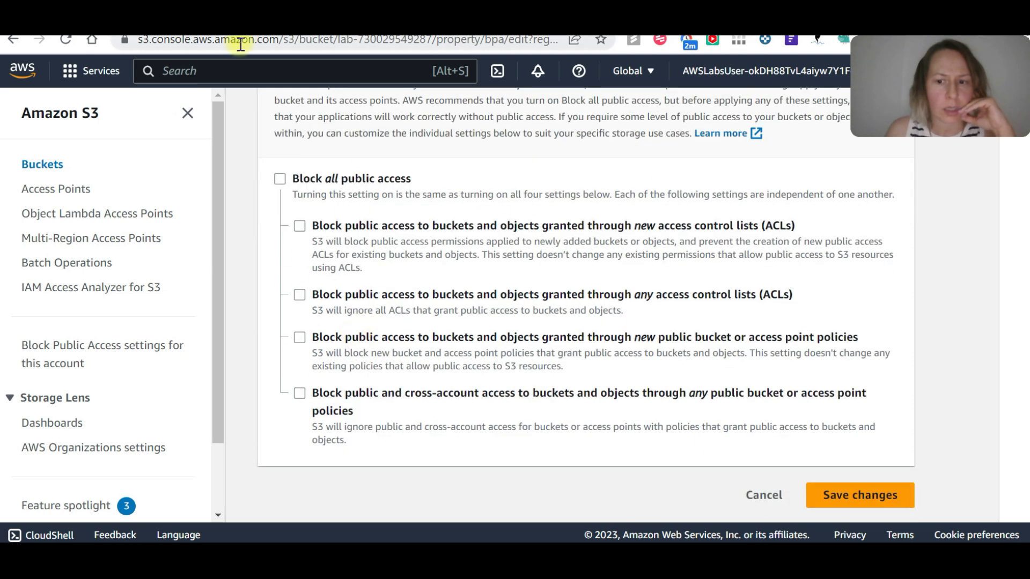
scroll(465, 268, "up", 3)
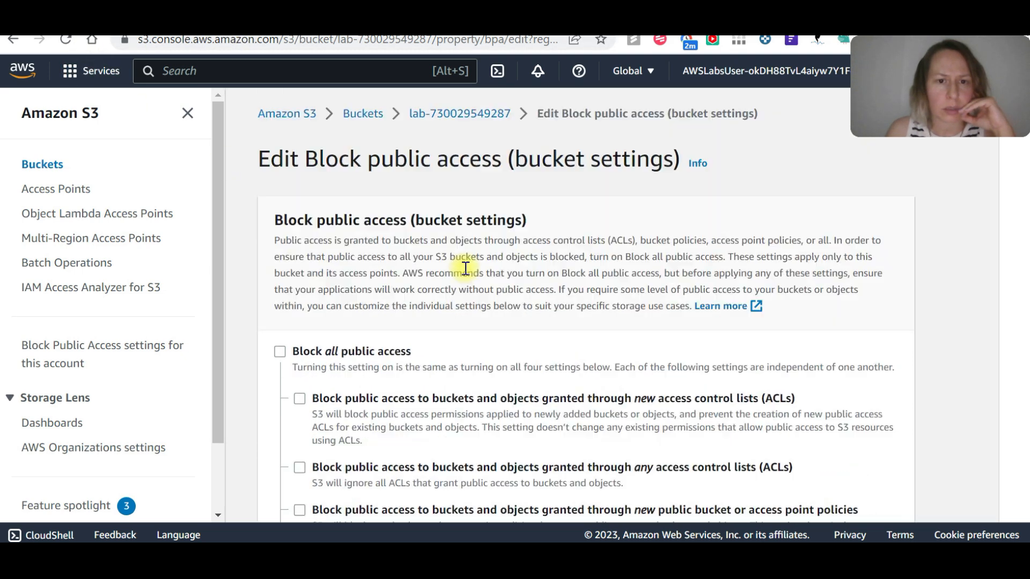
scroll(465, 268, "down", 3)
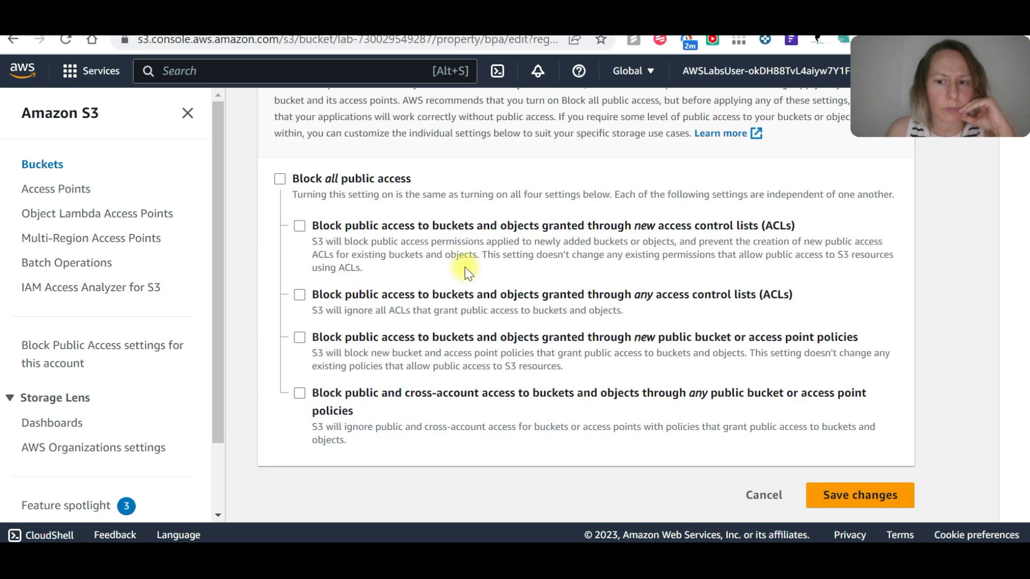
left_click(758, 493)
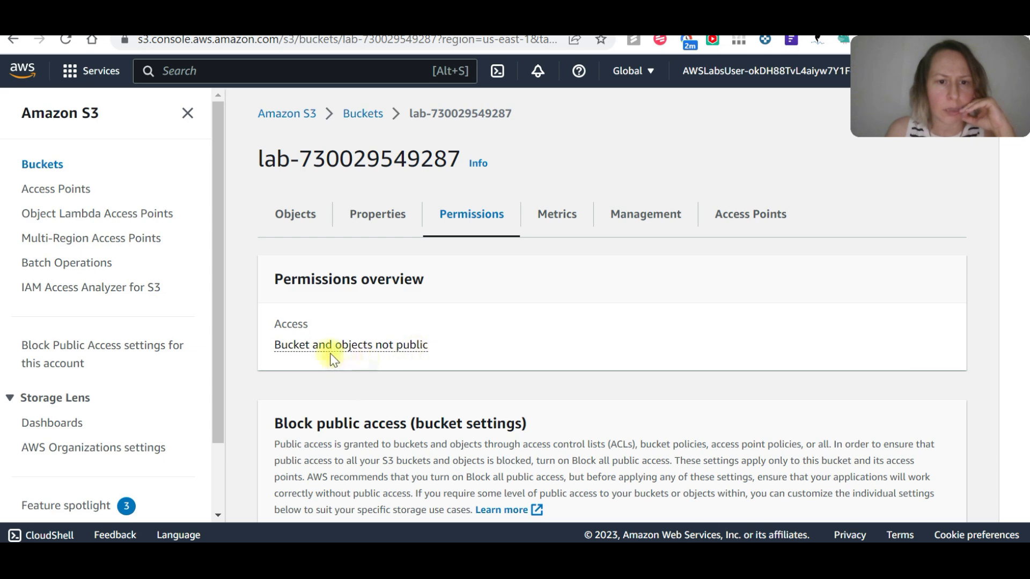
Recheck the bucket's permissions and read the explanation of its access status in the Permissions overview.
scroll(327, 354, "down", 4)
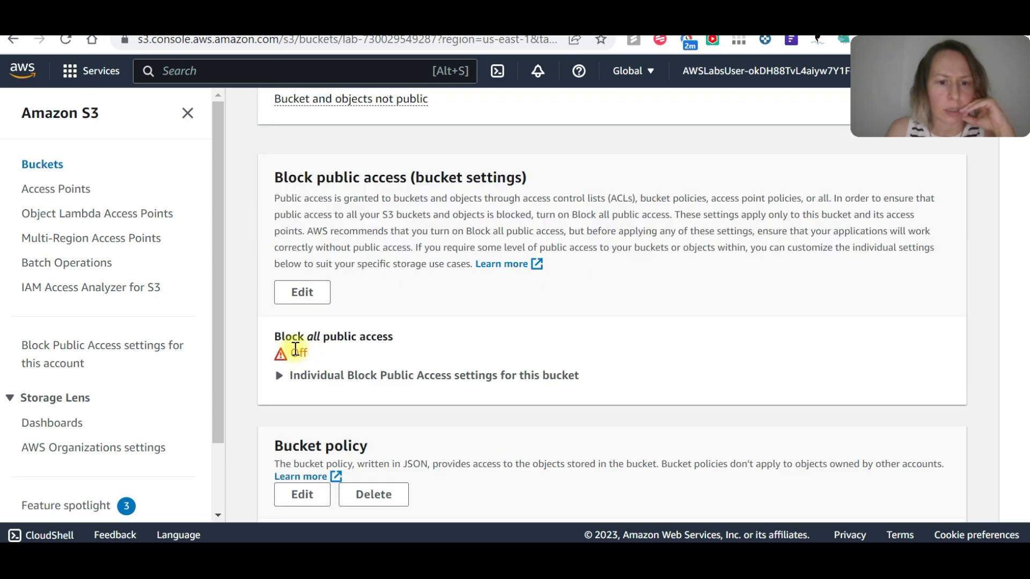
scroll(297, 347, "down", 3)
scroll(349, 309, "up", 7)
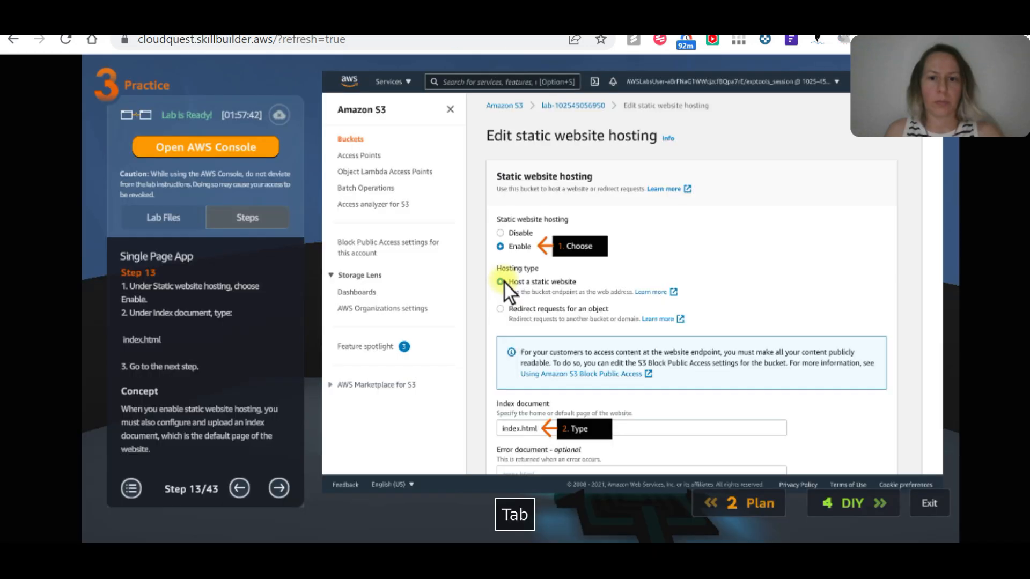
key("alt+Tab")
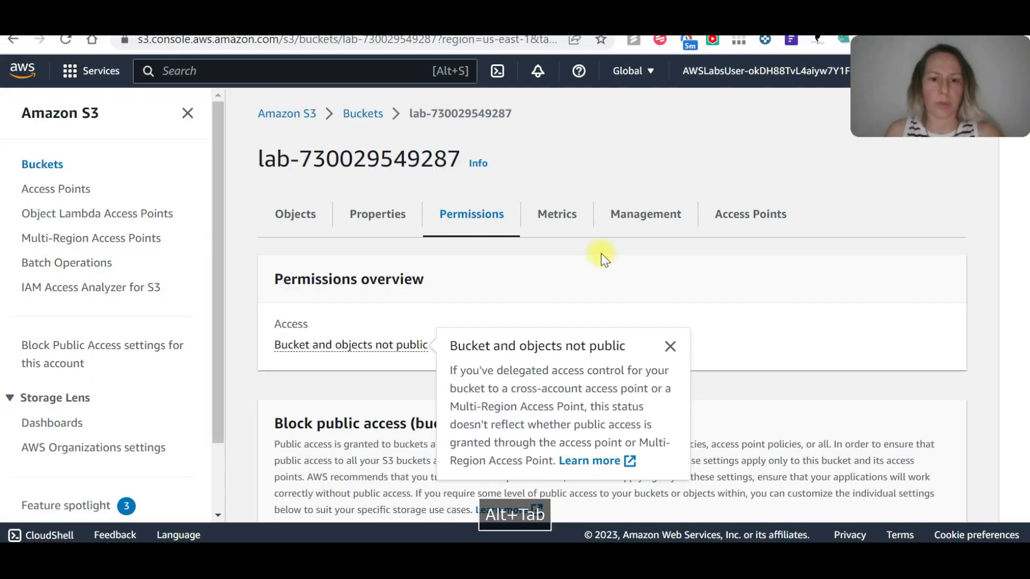
scroll(499, 252, "down", 5)
scroll(496, 282, "up", 5)
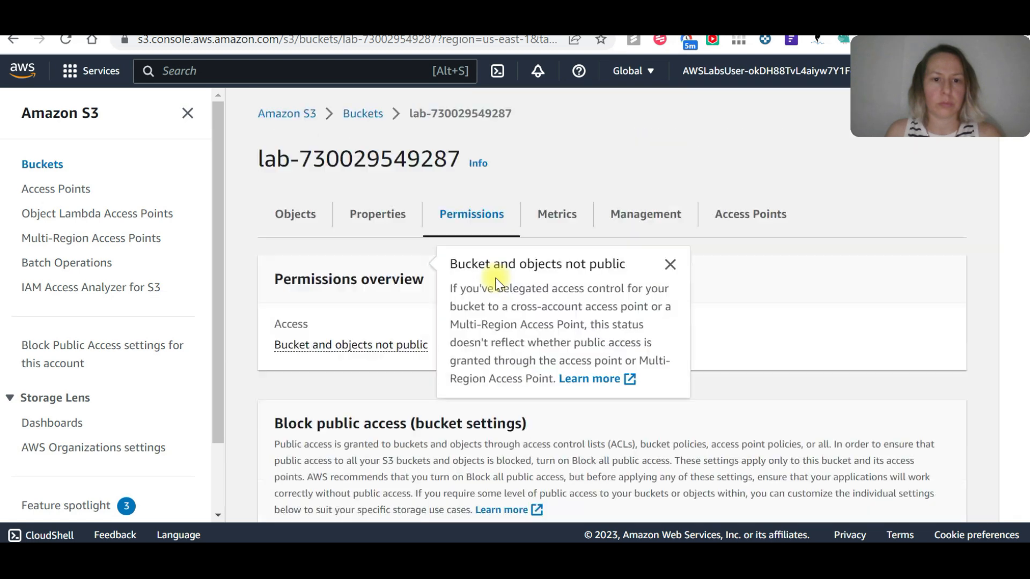
Open the lab bucket's static website hosting settings for editing and enable hosting.
left_click(384, 225)
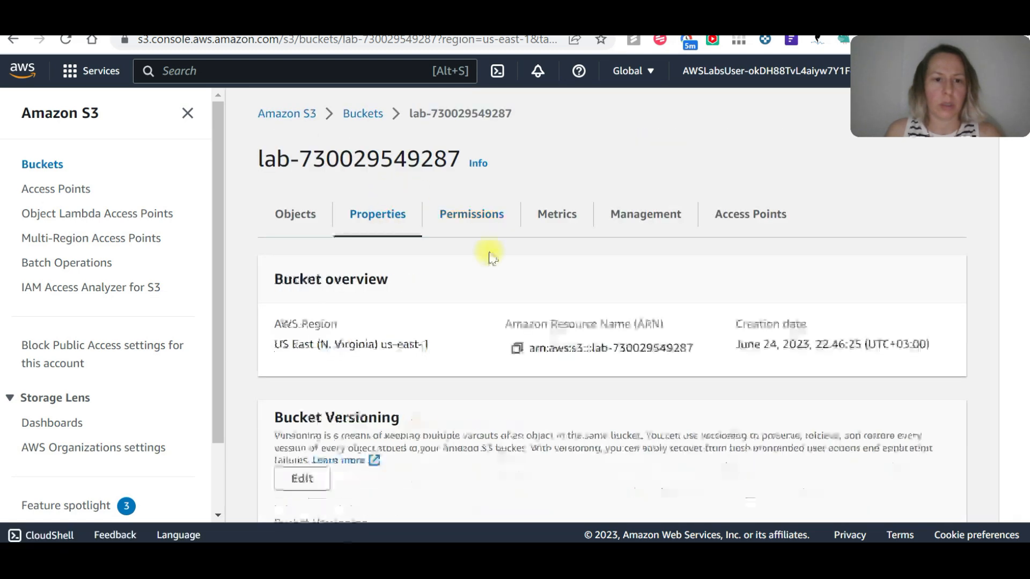
scroll(488, 252, "down", 5)
scroll(488, 252, "down", 10)
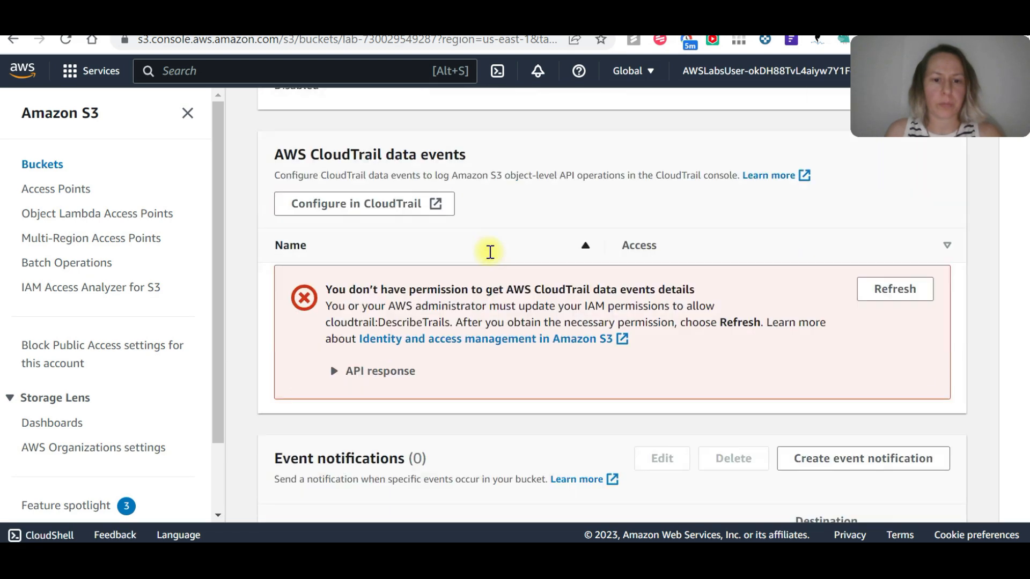
scroll(488, 252, "down", 5)
scroll(488, 252, "down", 8)
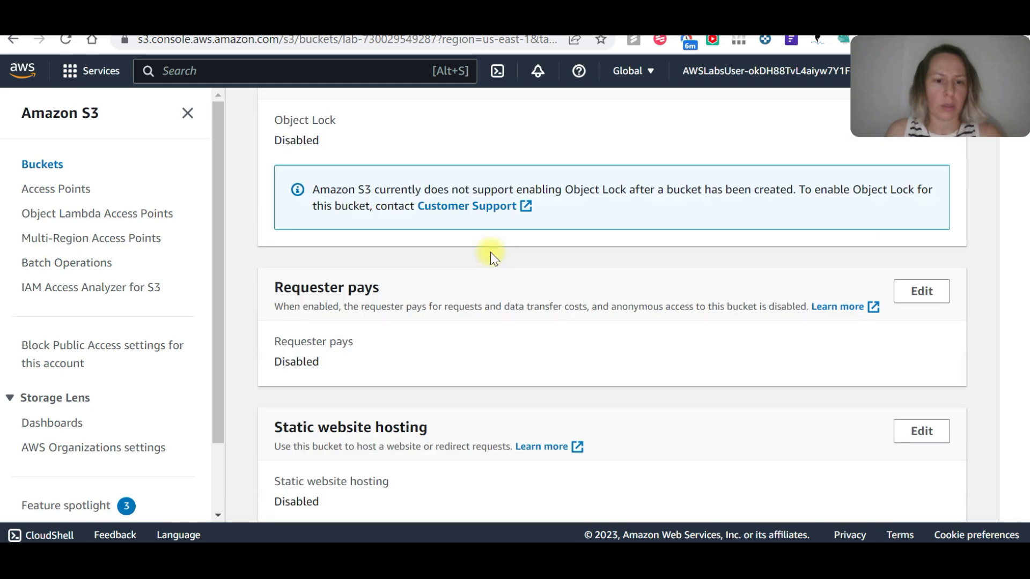
scroll(490, 252, "down", 1)
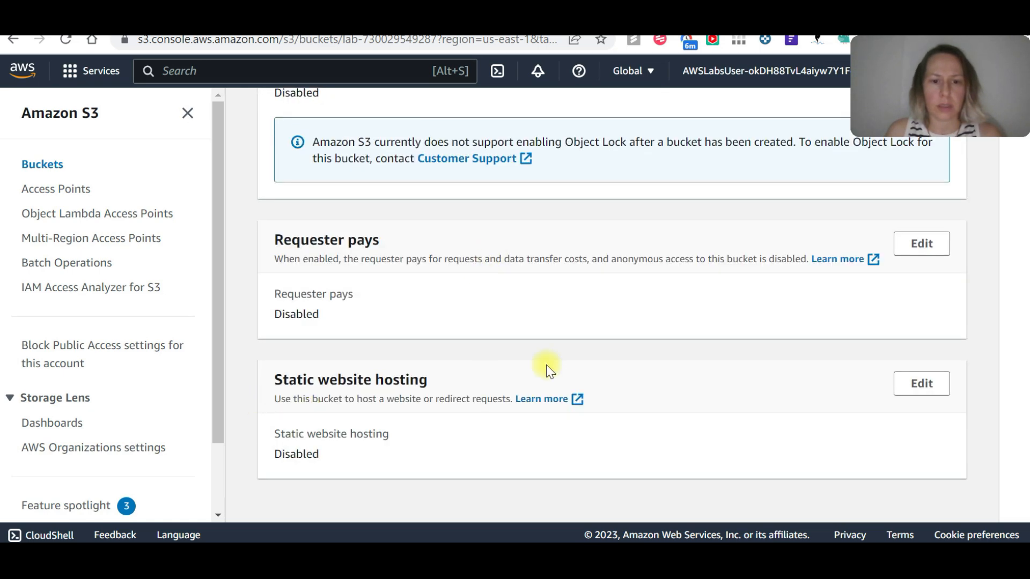
left_click(931, 382)
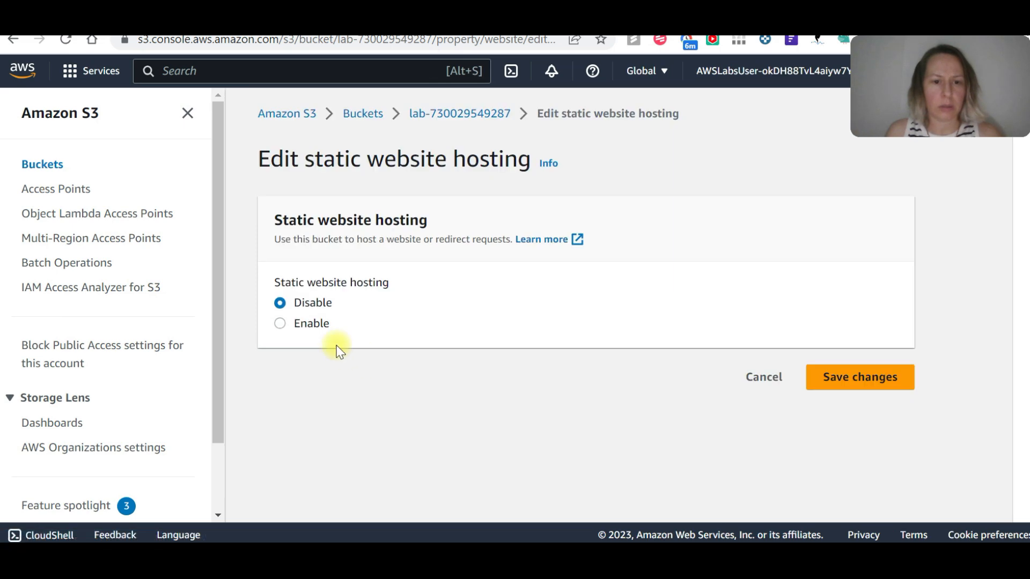
left_click(281, 325)
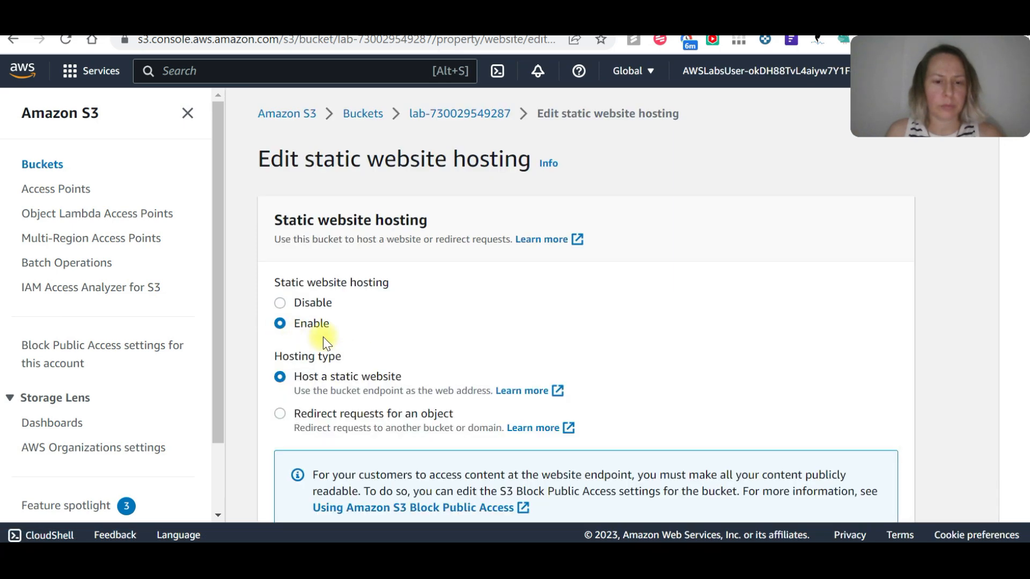
Specify index.html as the index document for static website hosting and save the changes.
scroll(323, 337, "down", 3)
scroll(368, 321, "down", 3)
left_click(356, 331)
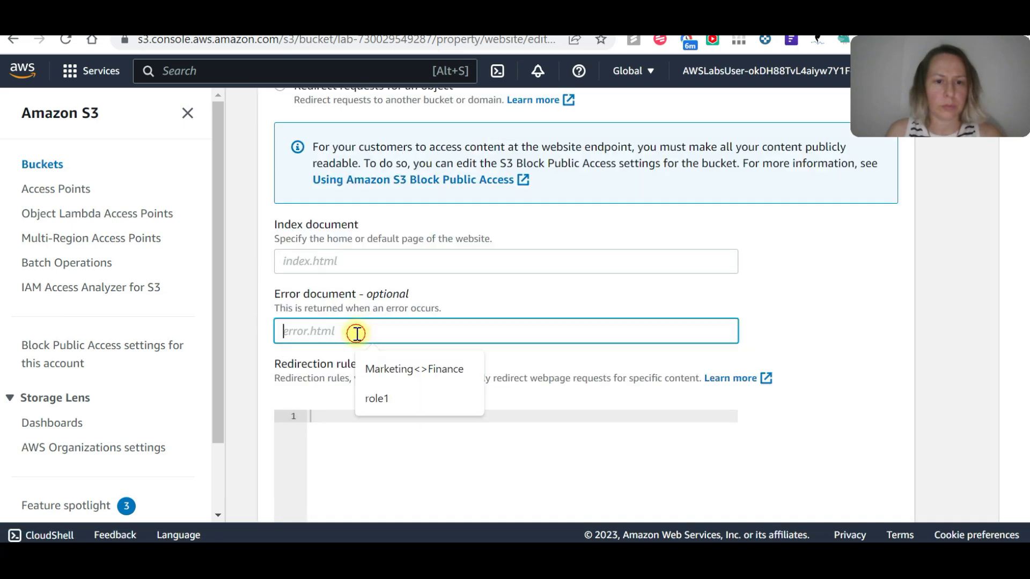
left_click(346, 261)
scroll(346, 261, "up", 2)
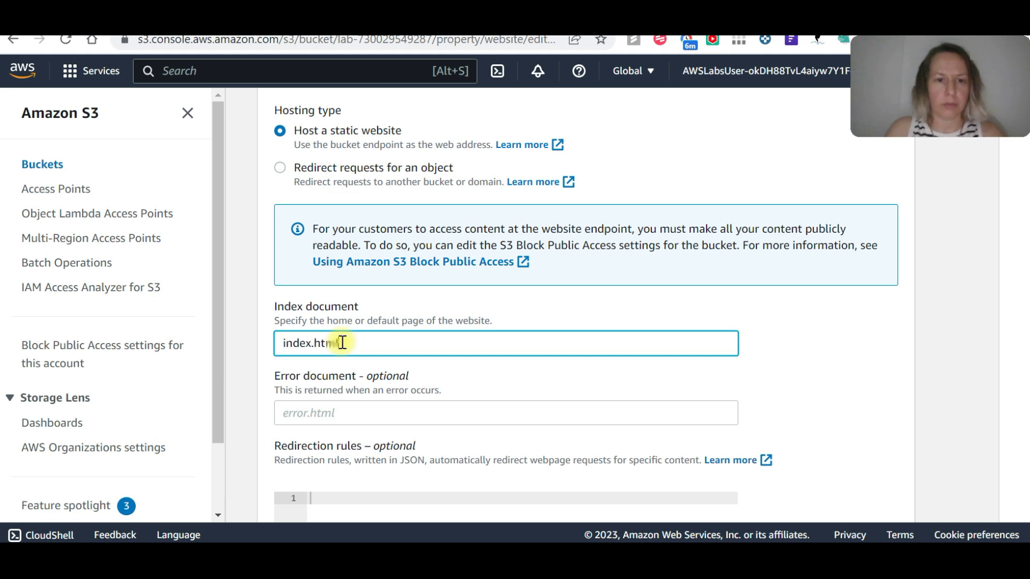
scroll(357, 396, "down", 2)
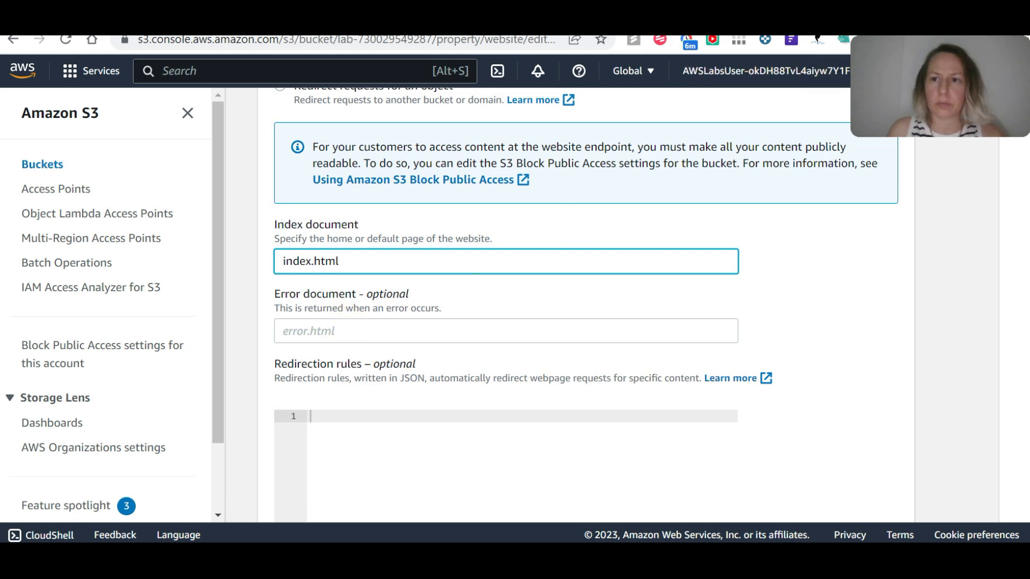
scroll(684, 412, "down", 6)
left_click(855, 494)
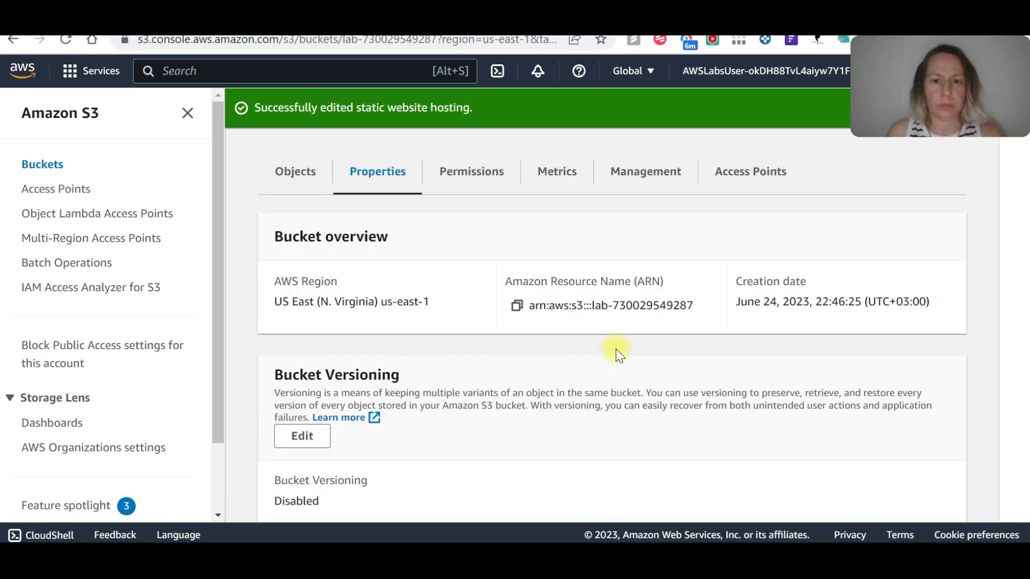
Open the bucket website endpoint from the static website hosting properties and look over the Vehicle App page.
scroll(616, 349, "down", 10)
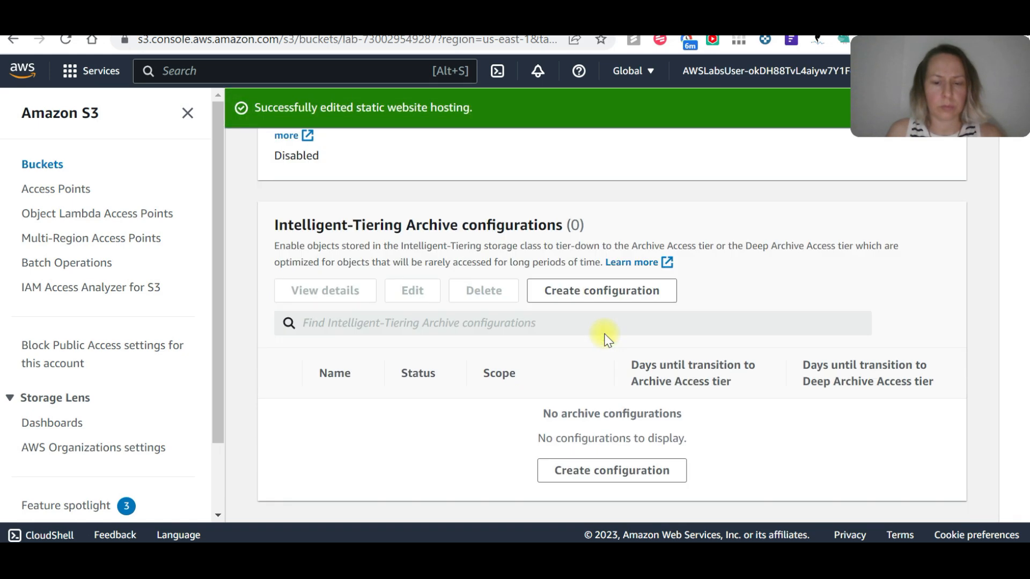
scroll(607, 335, "down", 5)
scroll(607, 335, "down", 20)
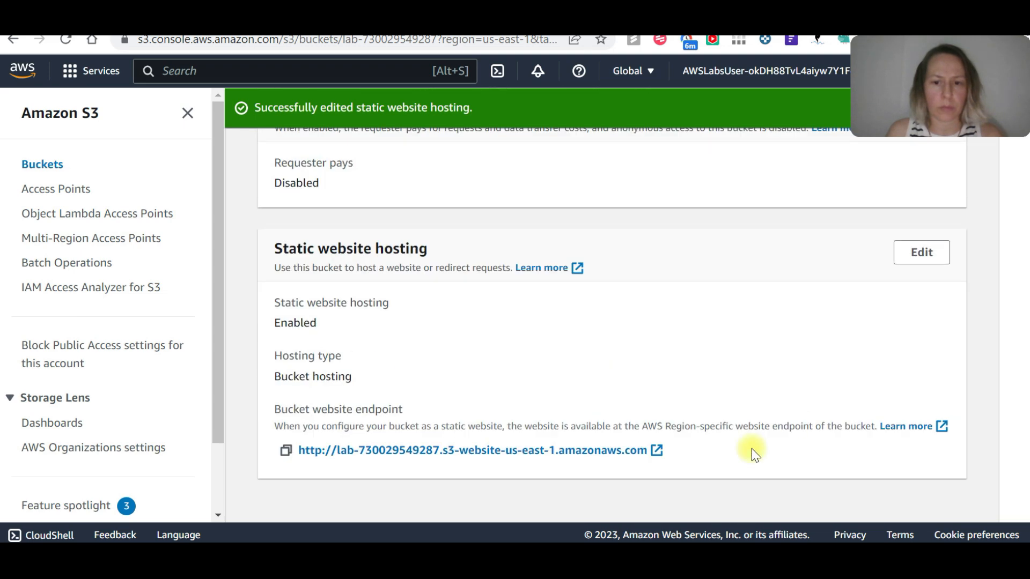
left_click(656, 450)
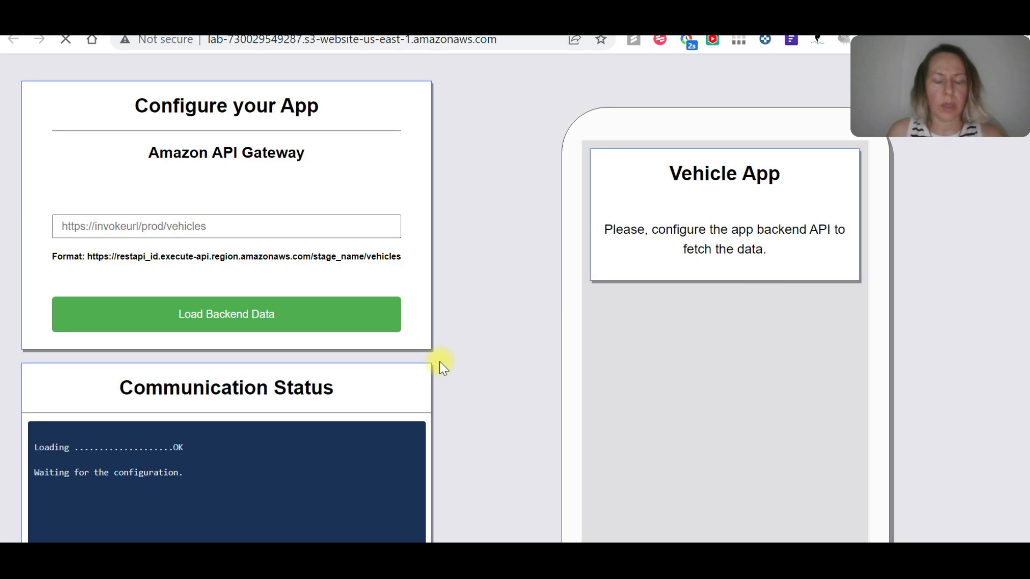
scroll(484, 316, "down", 4)
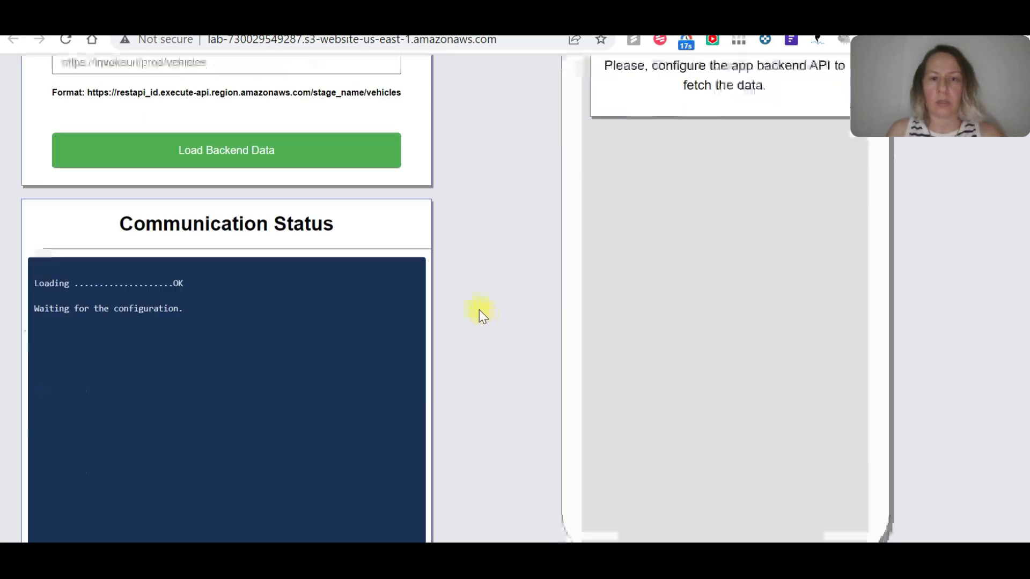
Return to the S3 console and open the AWS console home page in a new tab.
left_click(370, 22)
scroll(363, 190, "up", 4)
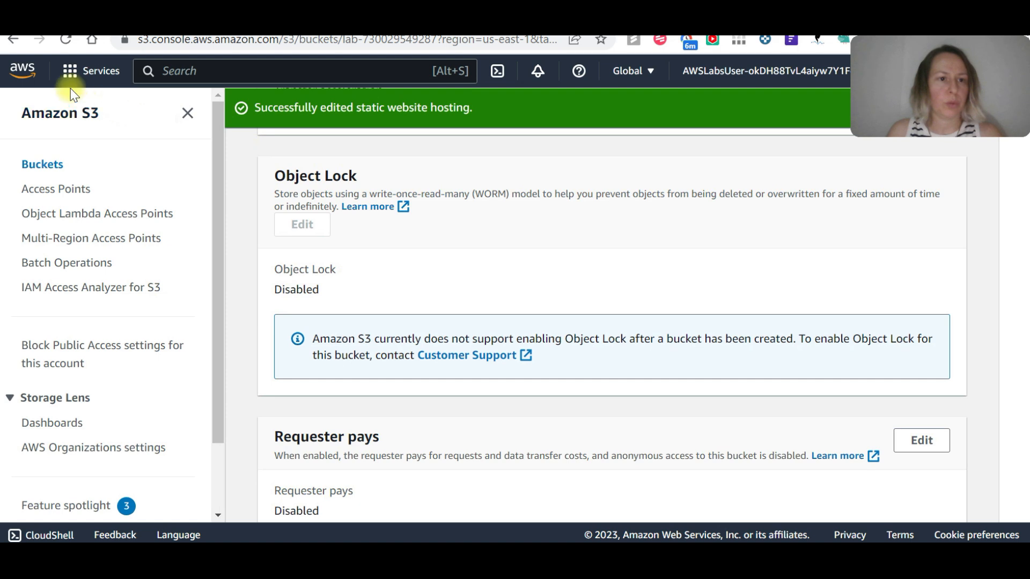
right_click(26, 63)
left_click(74, 79)
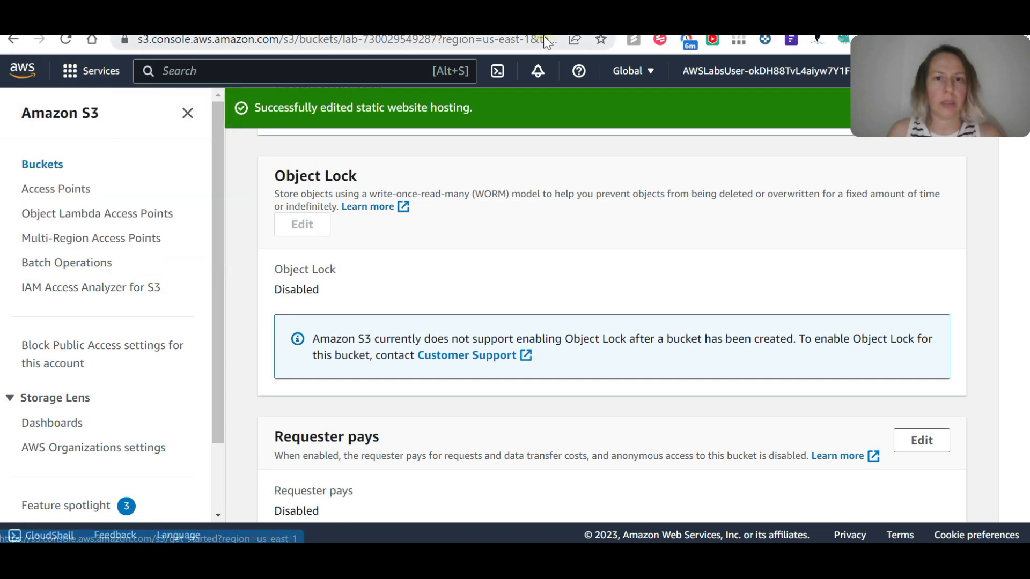
left_click(517, 23)
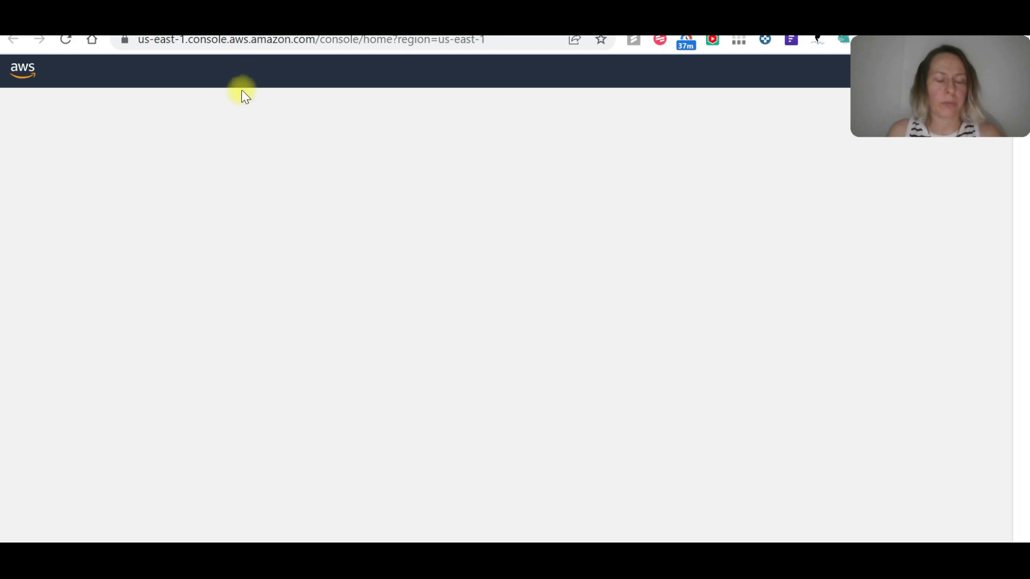
Search the AWS services for "api gate", go to API Gateway and open the lab REST API.
left_click(214, 70)
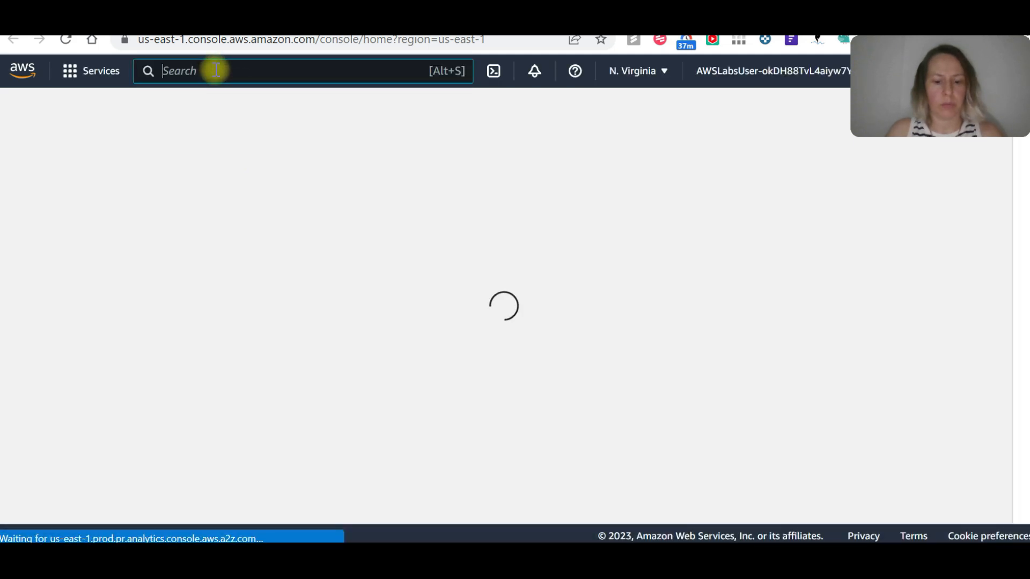
type("api gate")
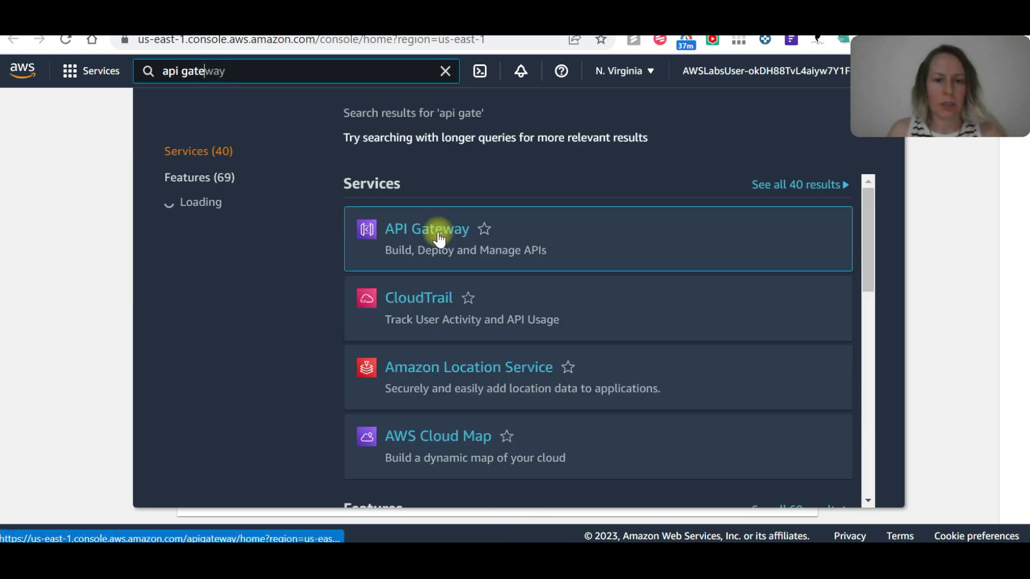
left_click(433, 229)
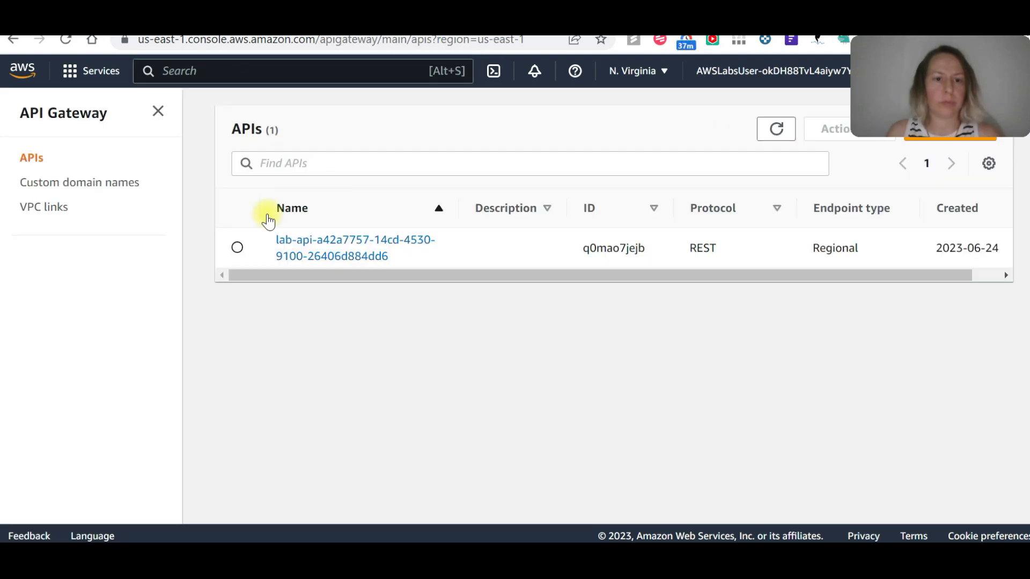
left_click(321, 248)
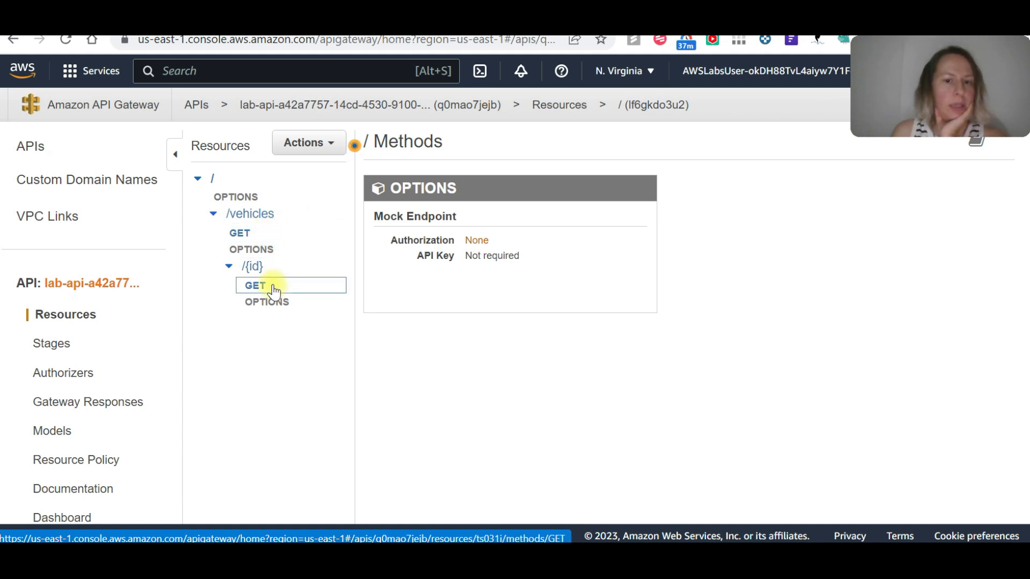
Open the API's prod stage and copy its Invoke URL.
left_click(50, 345)
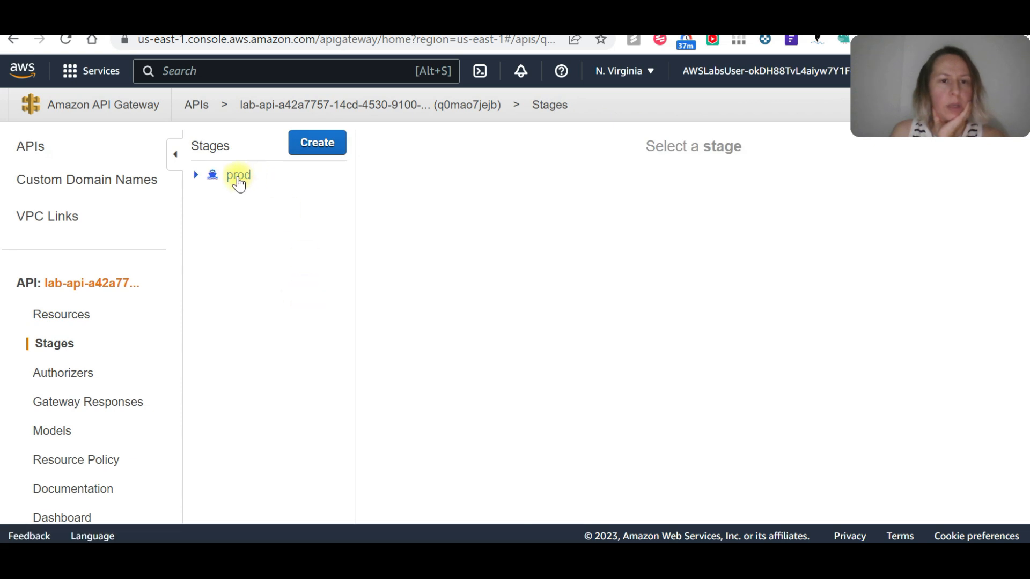
left_click(237, 176)
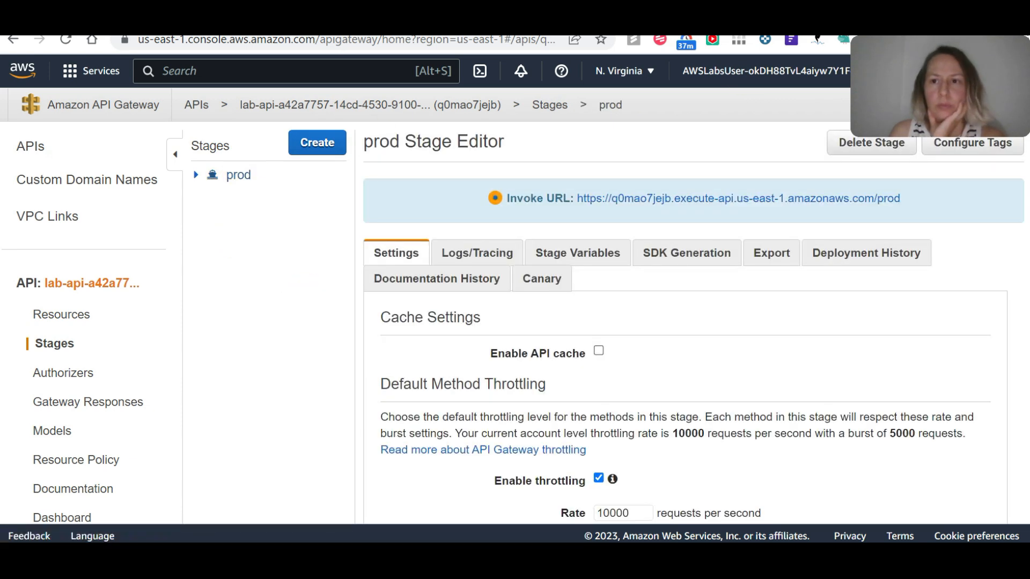
left_click_drag(921, 206, 575, 200)
key("ctrl+c")
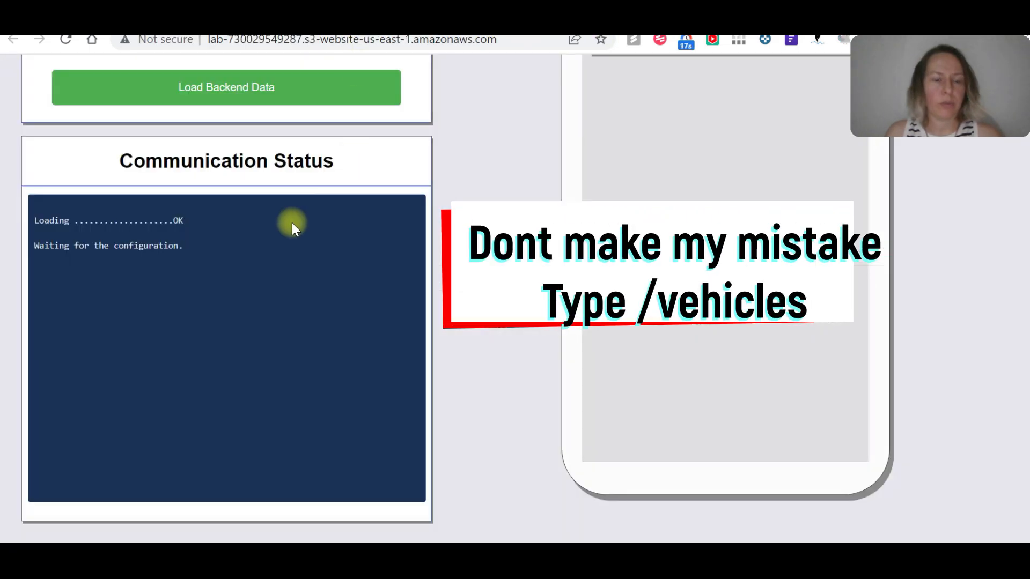
Enter the copied prod Invoke URL without the leading space in the Vehicle App's API Gateway configuration and try to load the backend data.
scroll(163, 191, "up", 4)
left_click(146, 228)
key("ctrl+v")
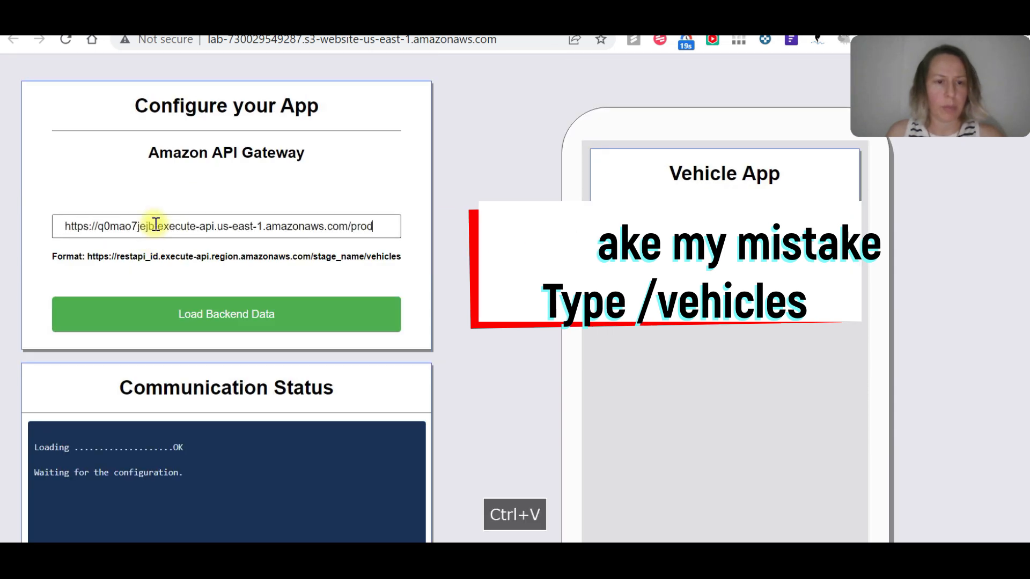
left_click(65, 225)
key("BackSpace")
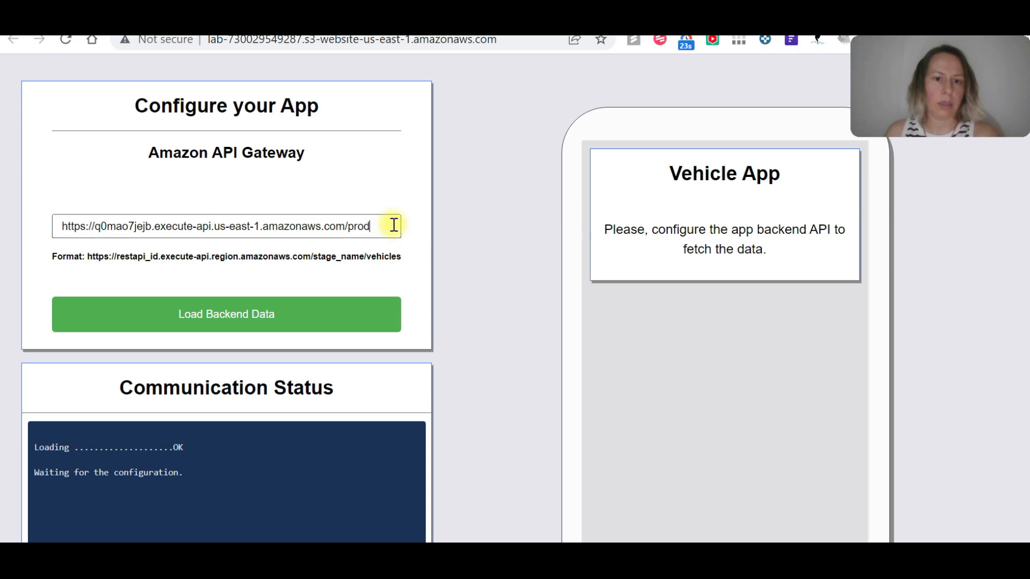
left_click(265, 316)
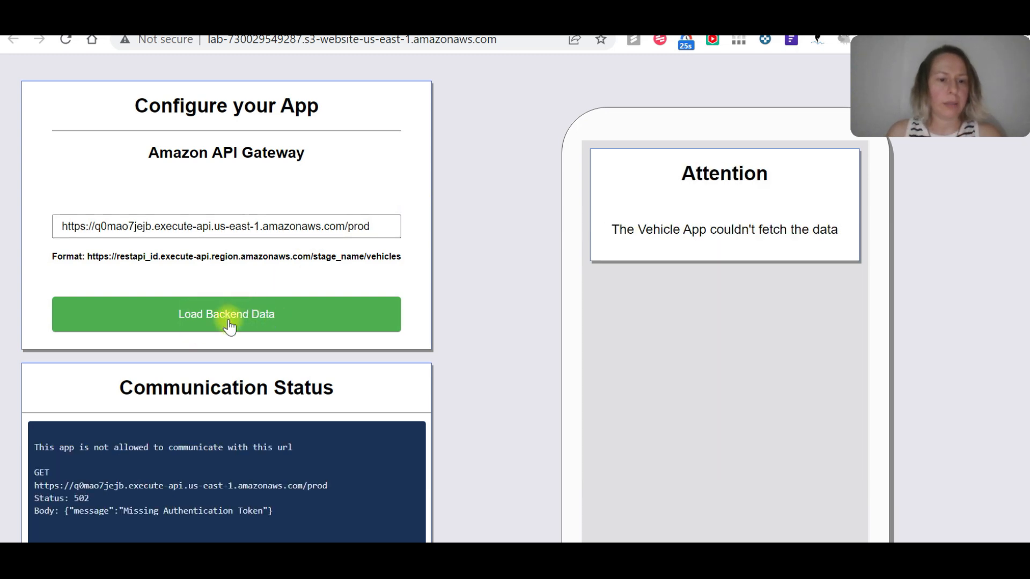
Copy the prod URL from the app configuration and paste it below the policy in policy.txt, surrounded by blank lines.
scroll(274, 306, "down", 1)
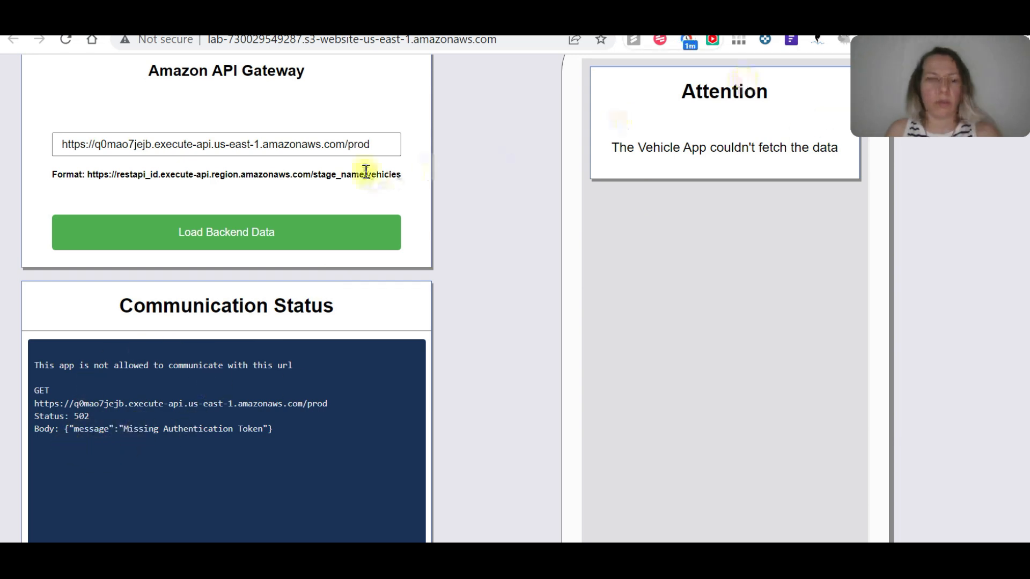
left_click(385, 154)
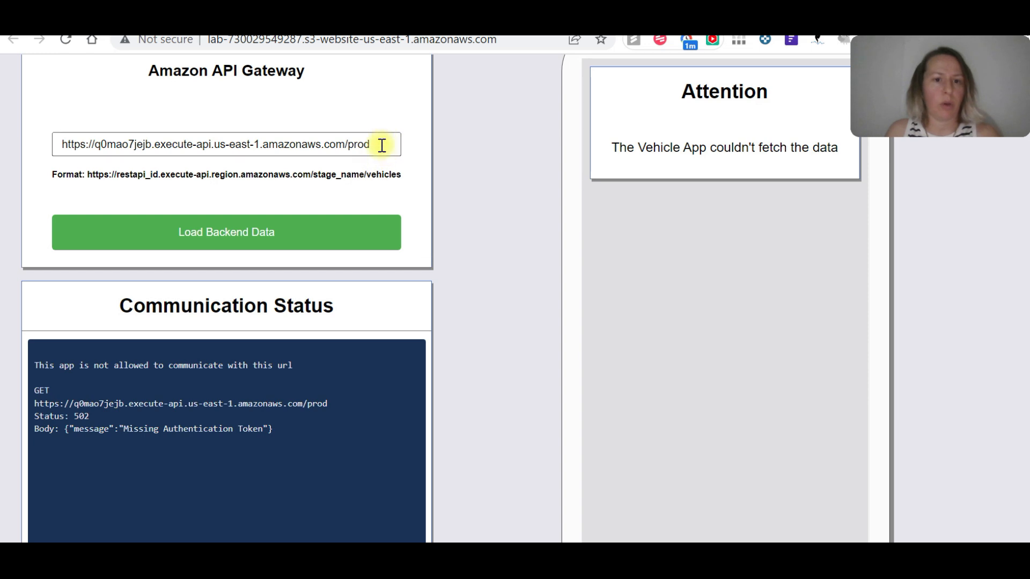
left_click_drag(382, 144, 40, 150)
key("ctrl+c")
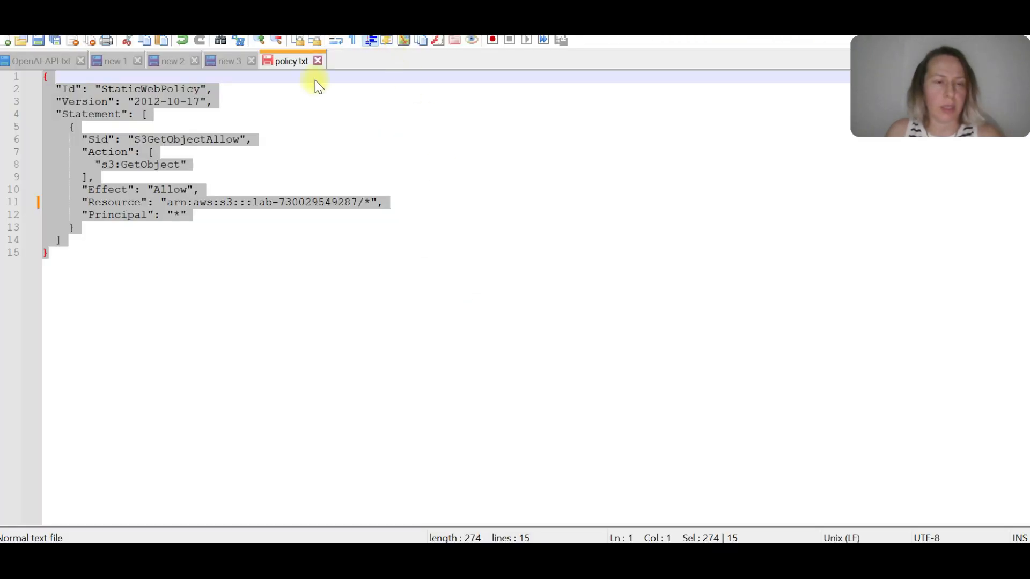
left_click(134, 295)
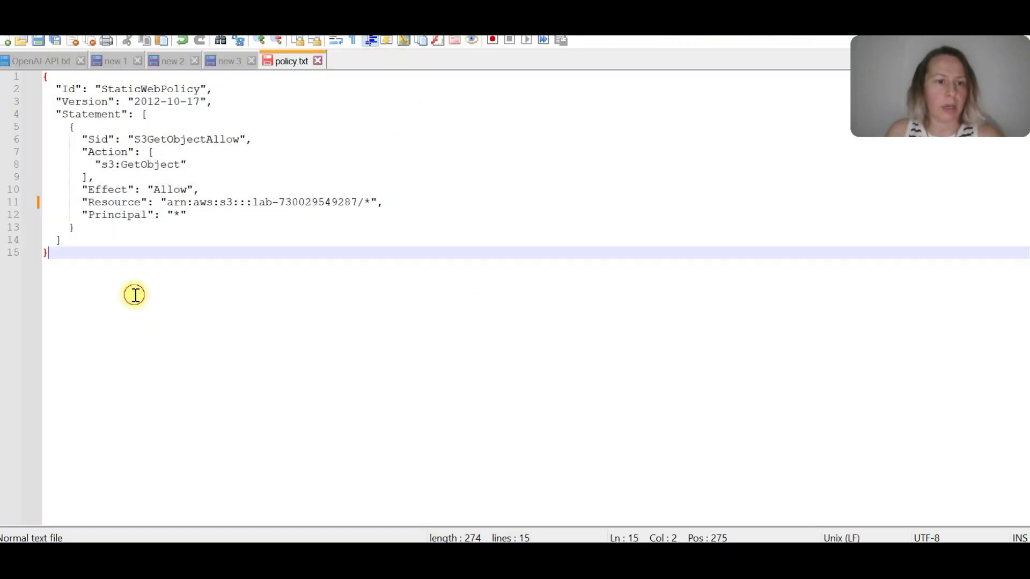
key("Return")
key("Return")
key("Return")
key("ctrl+v")
key("Return")
key("Return")
key("Return")
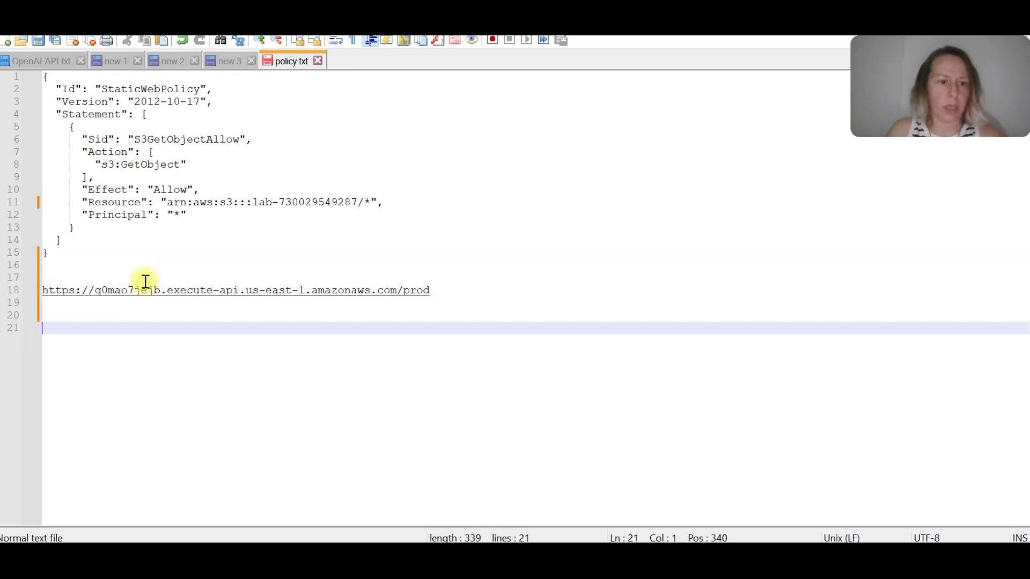
Copy the sample URL format ending in /stage_name/vehicles into the Vehicle App's API Gateway field and try to load the backend data.
key("alt+Tab")
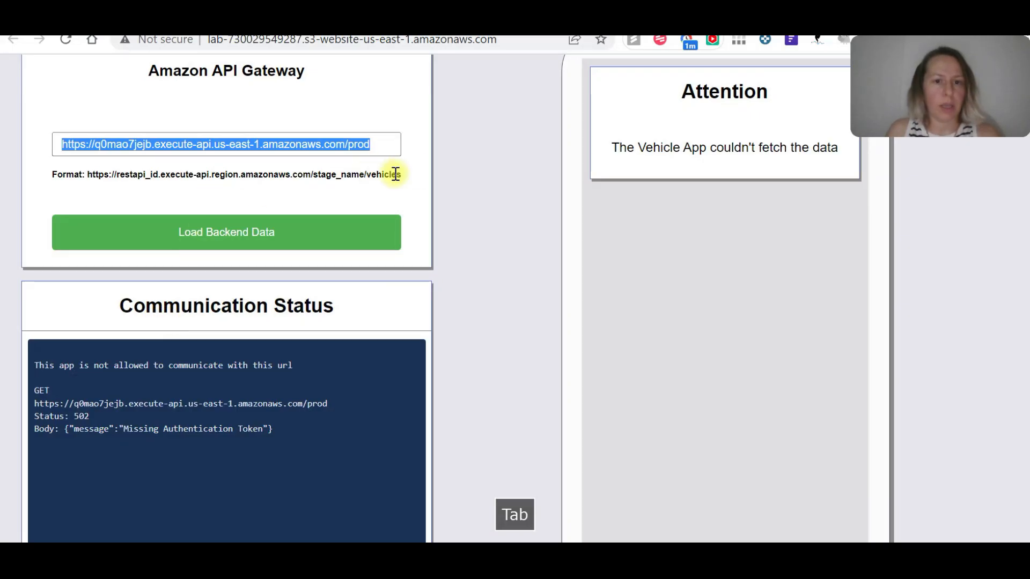
left_click_drag(404, 174, 82, 177)
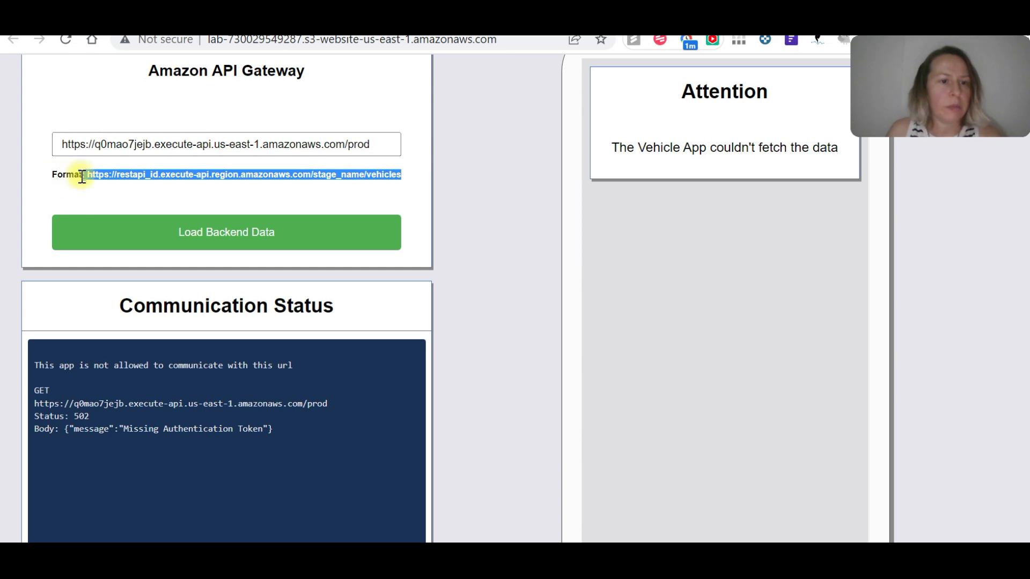
key("ctrl+c")
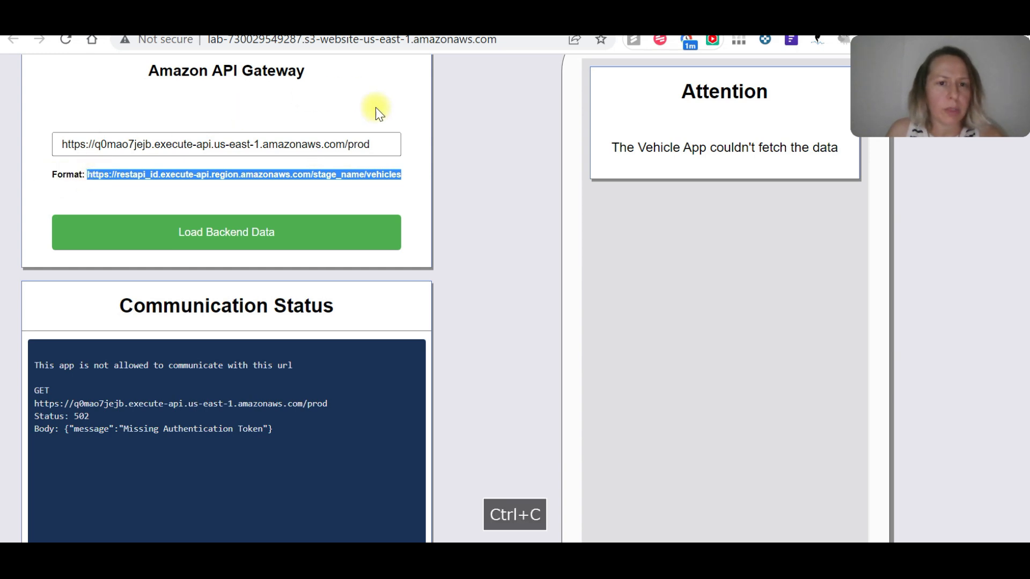
left_click_drag(382, 143, 2, 144)
key("ctrl+v")
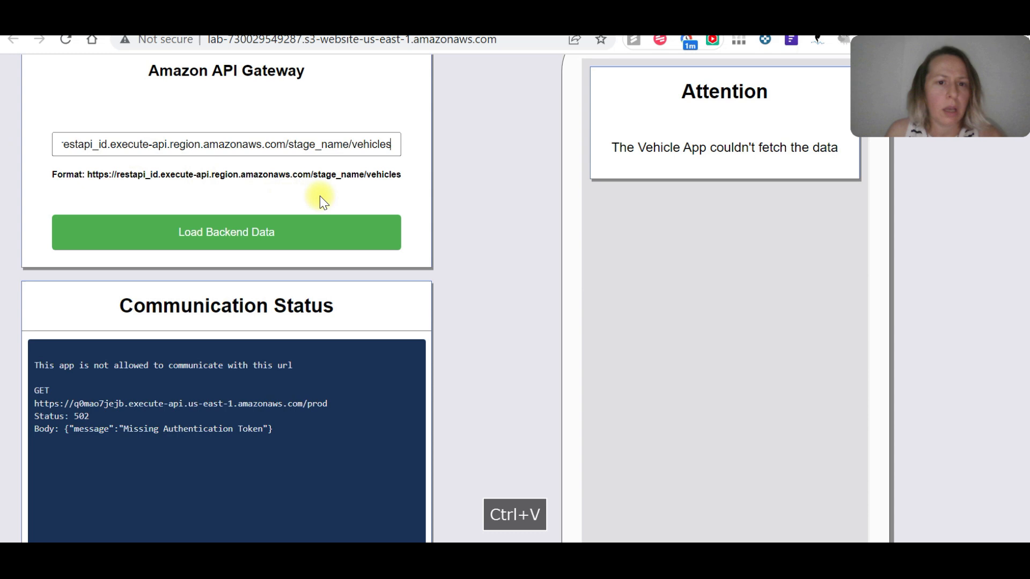
left_click(273, 232)
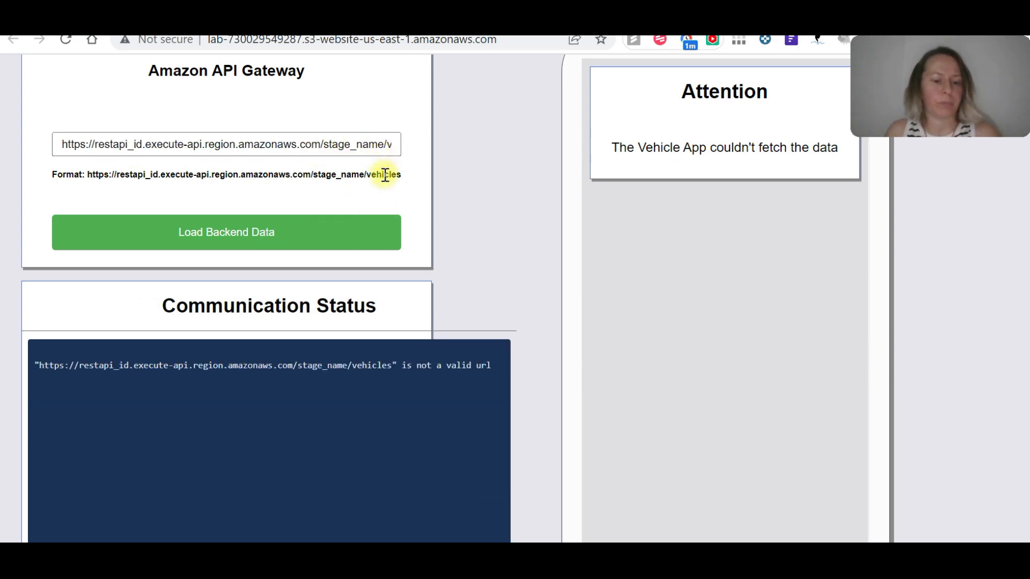
Copy the prod Invoke URL from policy.txt back into the Vehicle App's API Gateway field, retry loading the backend data and highlight the response body.
key("alt+Tab")
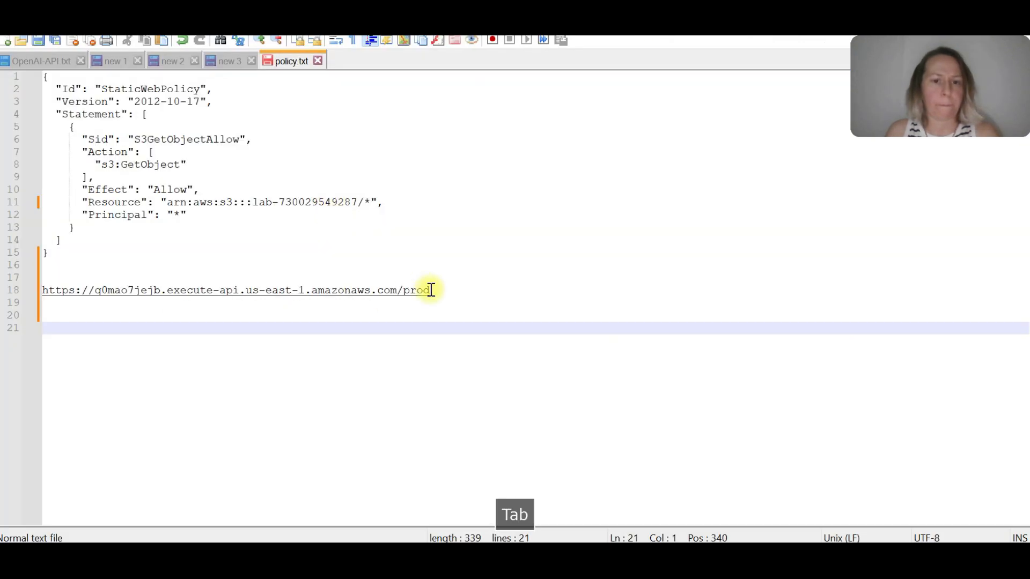
left_click_drag(435, 289, 42, 291)
key("ctrl+c")
key("alt+Tab")
left_click(222, 142)
key("ctrl+a")
key("BackSpace")
key("ctrl+v")
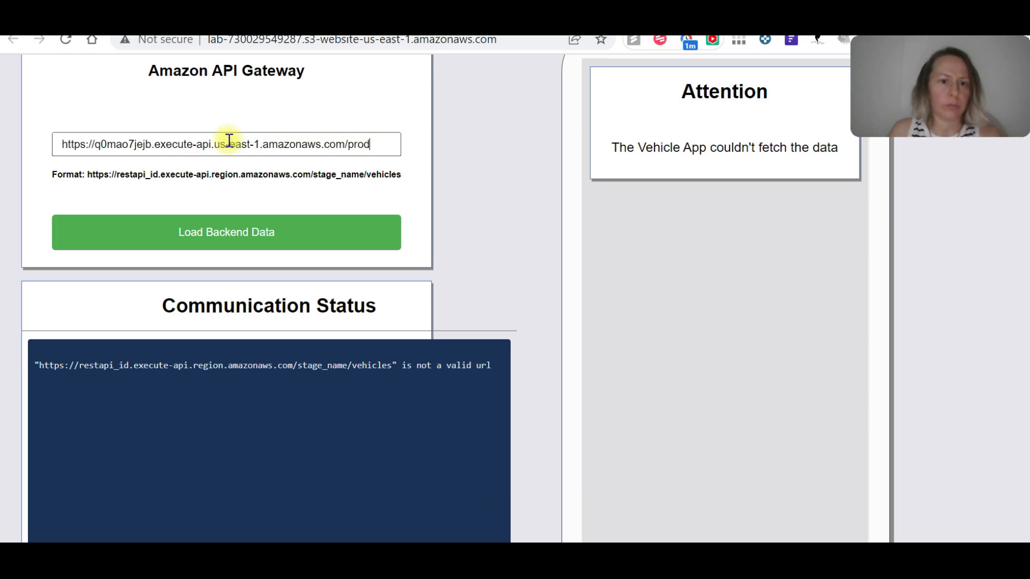
left_click(279, 233)
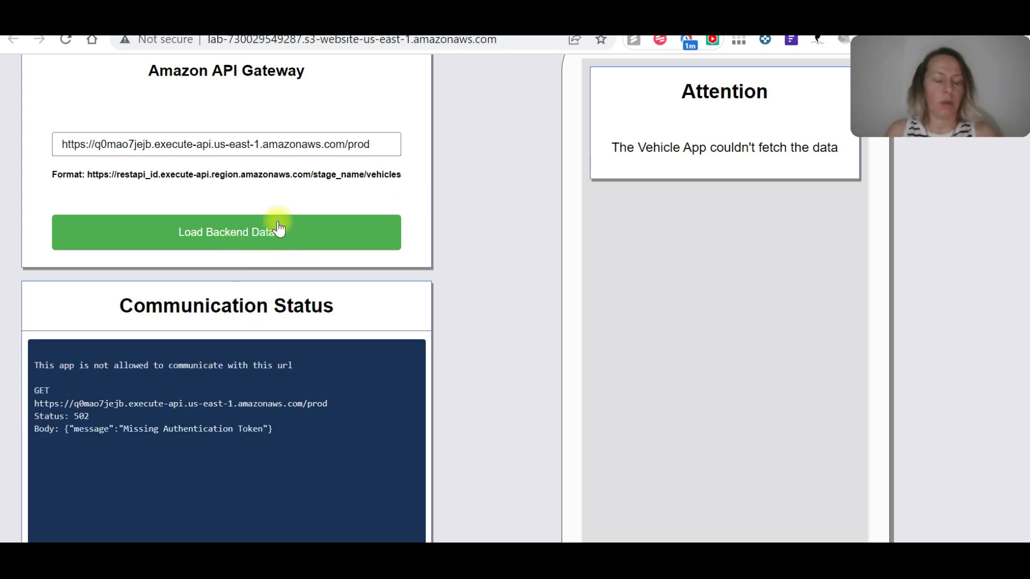
left_click_drag(275, 429, 45, 429)
Return to the API Gateway console, open the GET method of the API's /vehicles resource and review its method execution.
left_click(274, 21)
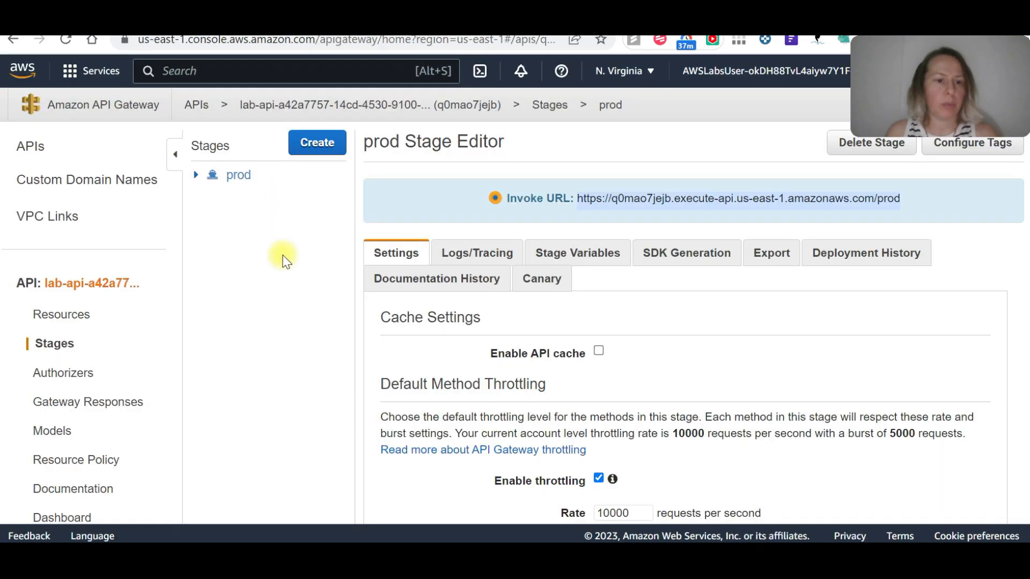
left_click(78, 318)
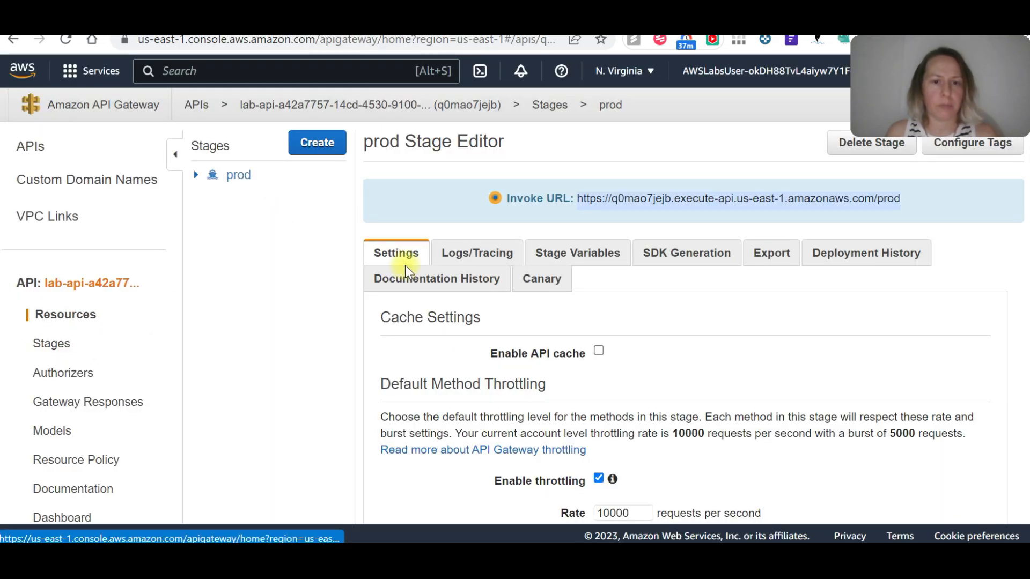
left_click(263, 214)
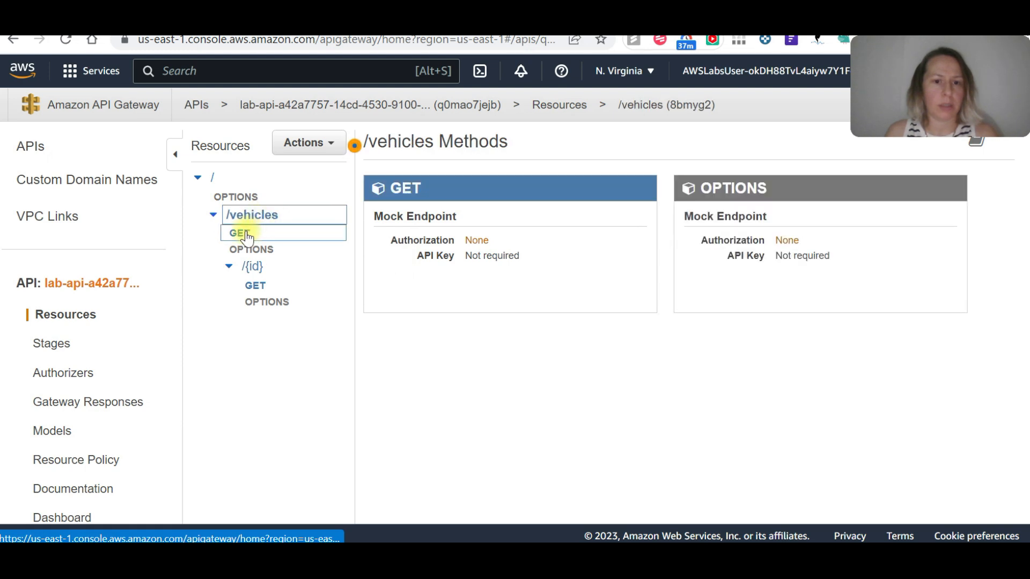
left_click(398, 190)
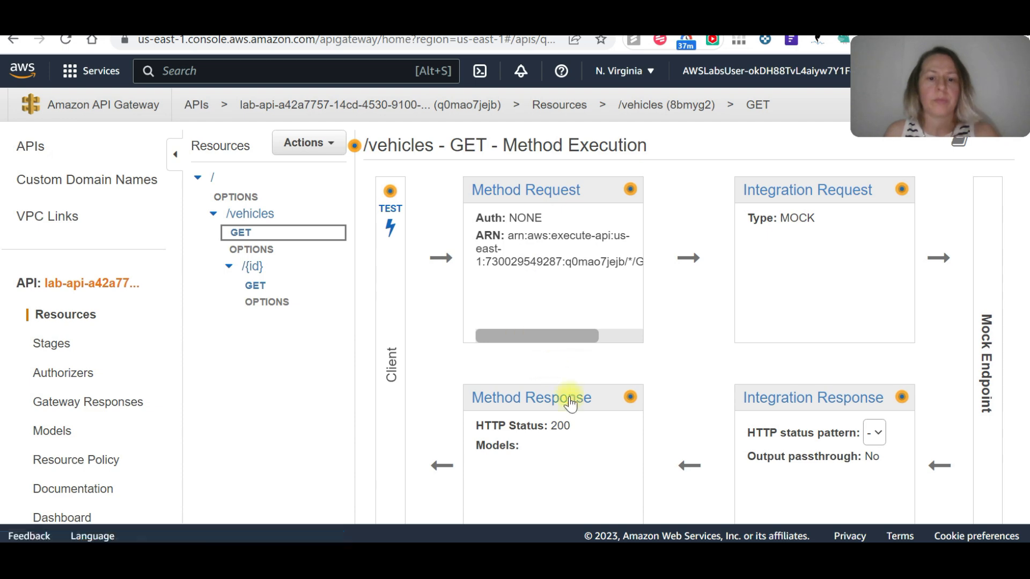
scroll(622, 407, "down", 2)
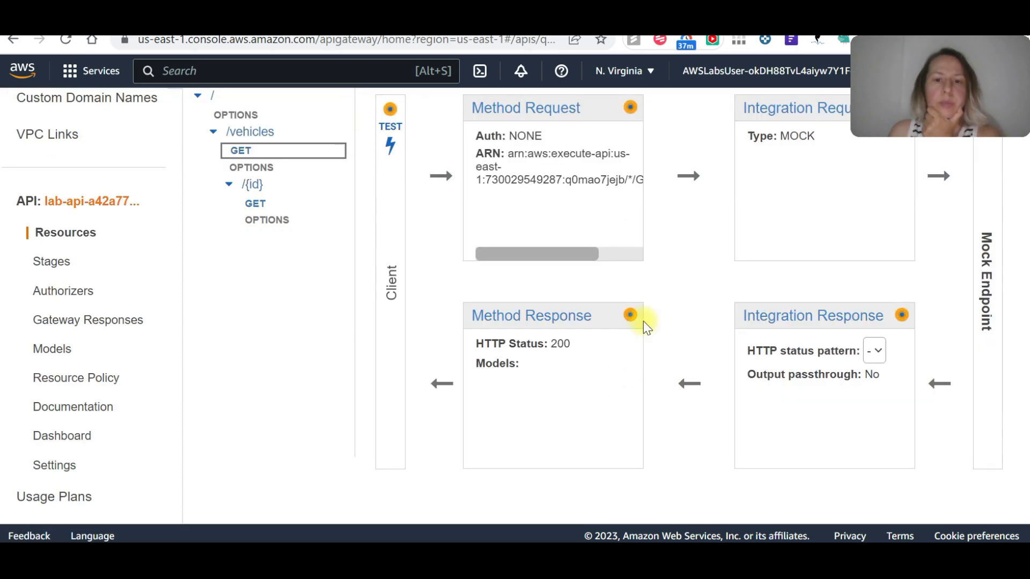
scroll(628, 276, "up", 2)
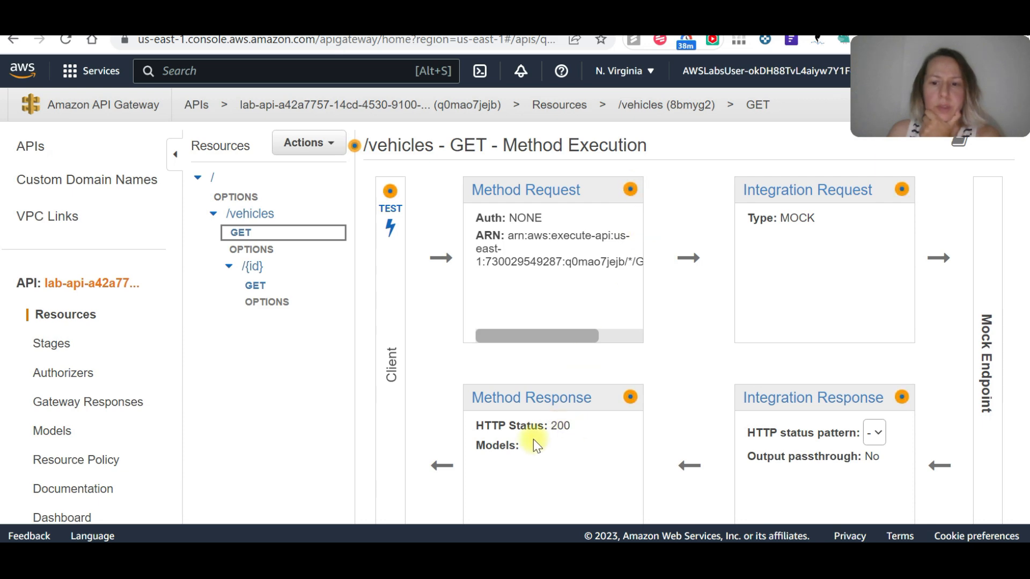
scroll(533, 439, "down", 3)
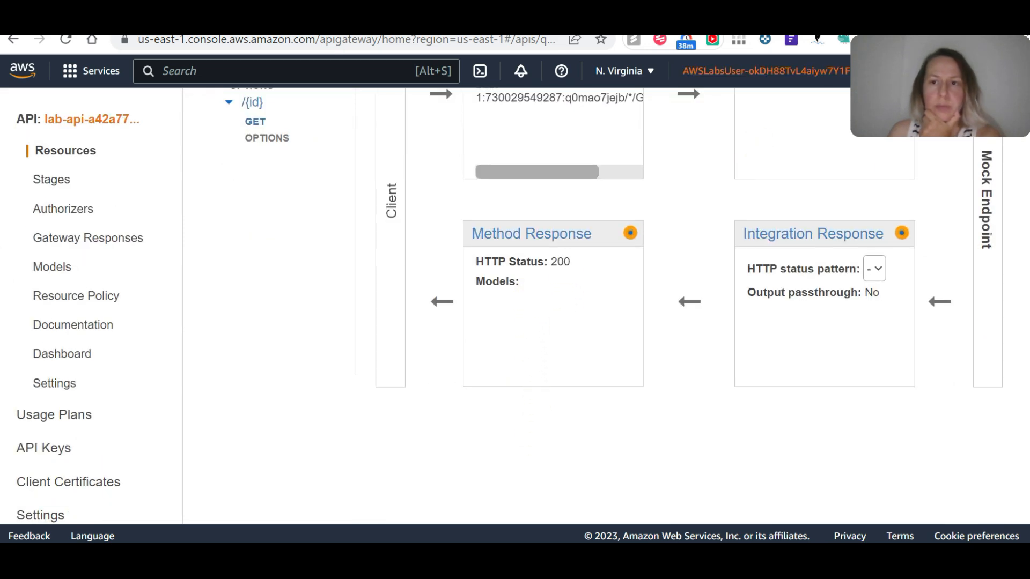
scroll(311, 316, "up", 3)
scroll(588, 293, "up", 3)
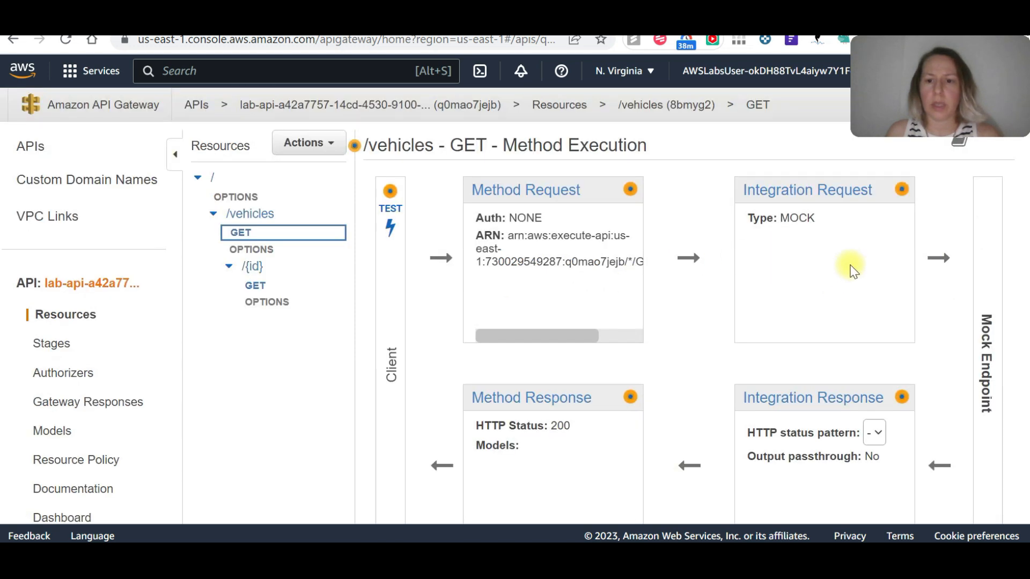
Open the integration request of the /vehicles GET method, enable Lambda Proxy integration and set the Lambda region to us-east-1.
left_click(843, 187)
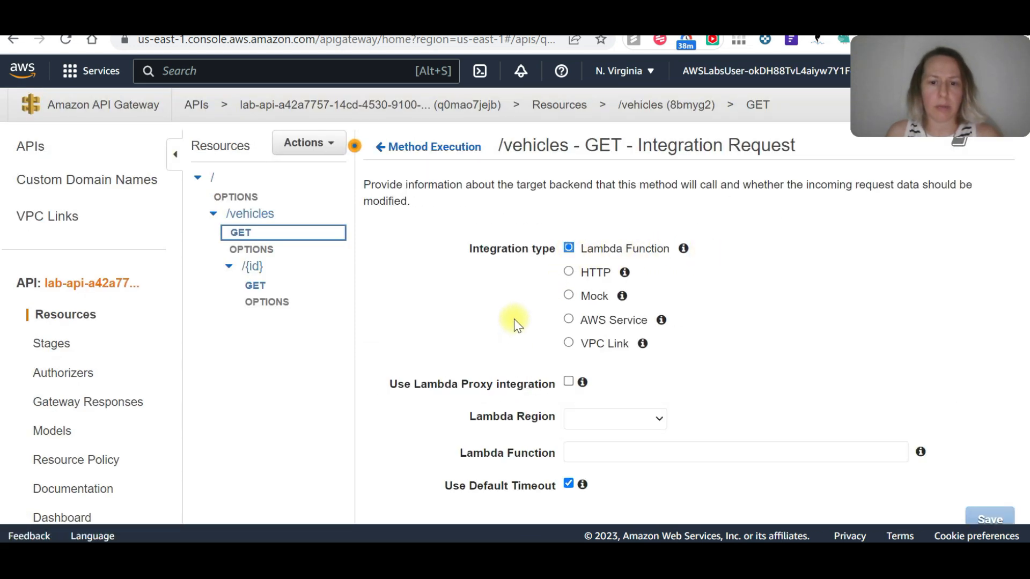
scroll(514, 321, "down", 3)
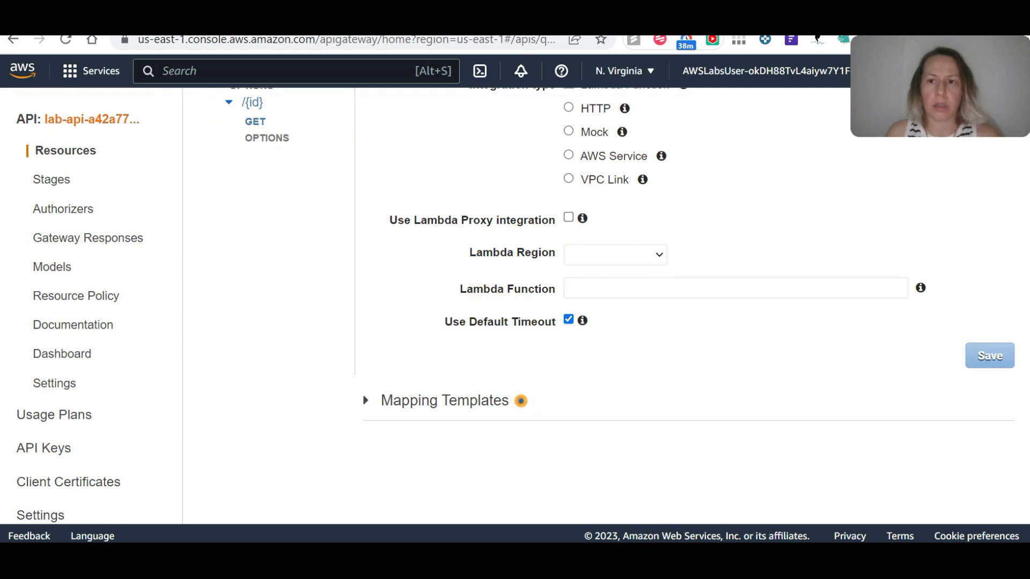
scroll(720, 157, "up", 2)
left_click(568, 302)
left_click(626, 342)
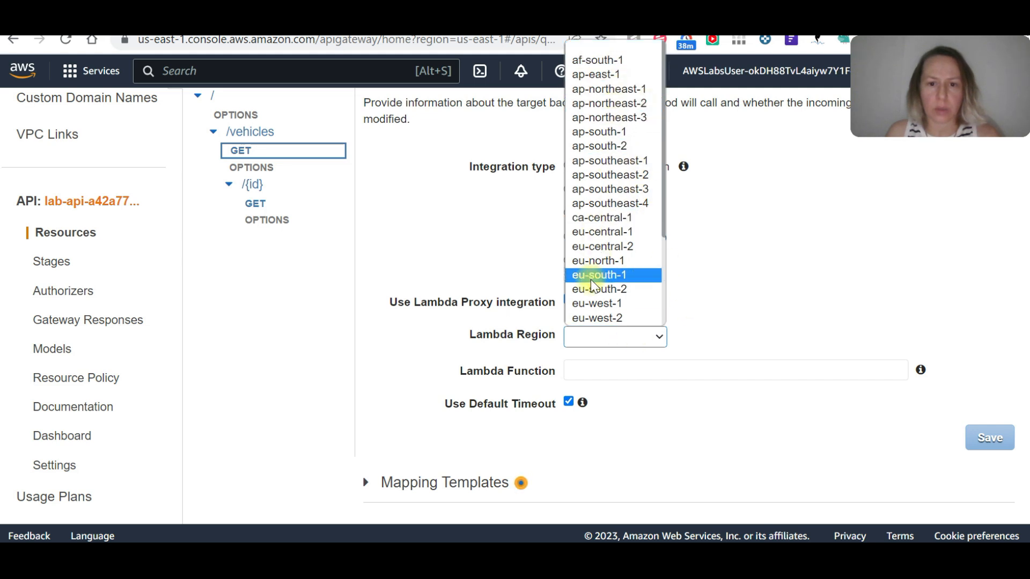
scroll(607, 311, "down", 3)
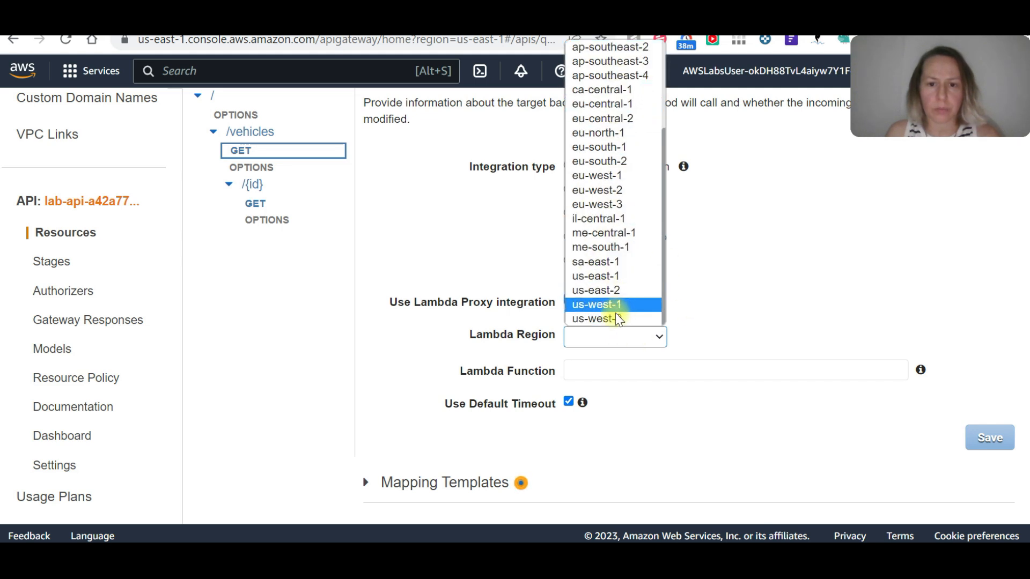
left_click(623, 275)
Consult Step 24 of the Cloud Quest lab guide and set the integration's Lambda function to find_all_vehicles.
key("ctrl+Tab")
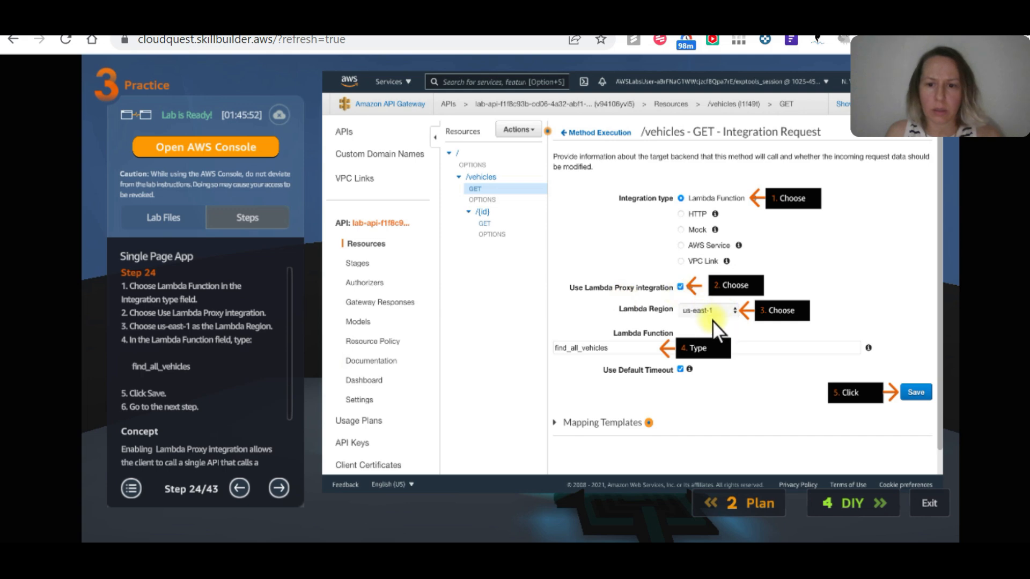
key("ctrl+Tab")
left_click(605, 375)
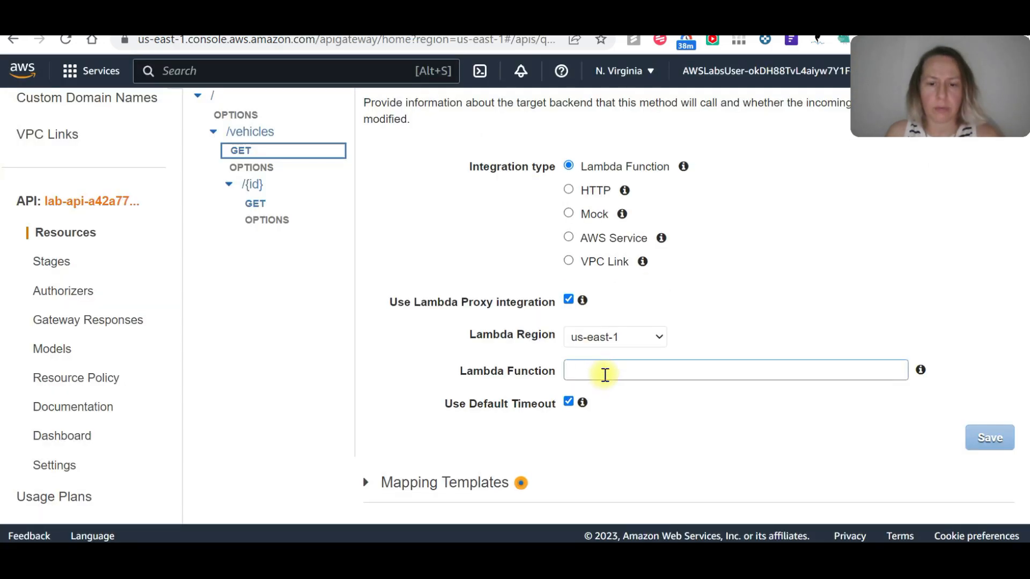
key("ctrl+Tab")
key("ctrl+Tab")
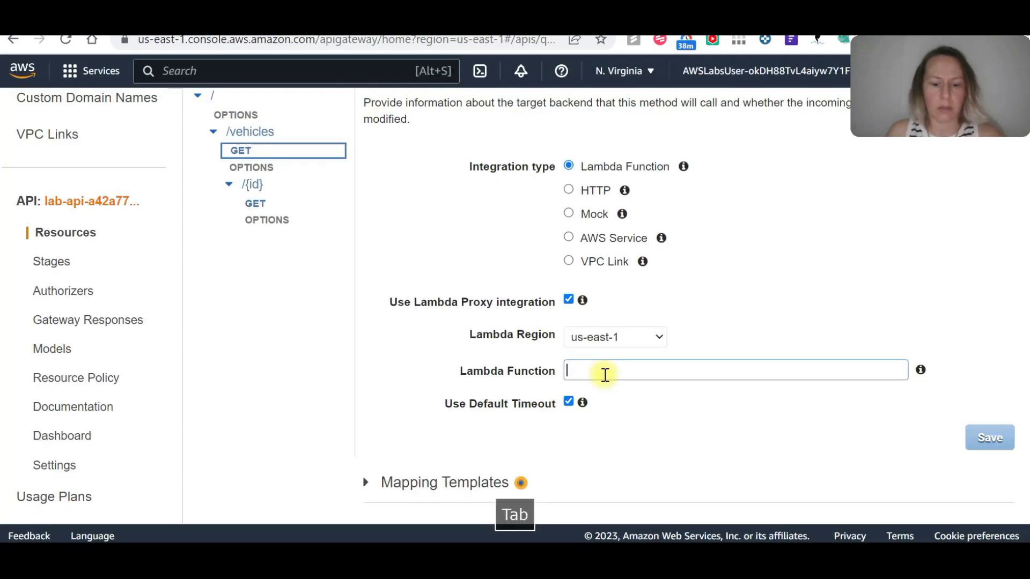
type("find")
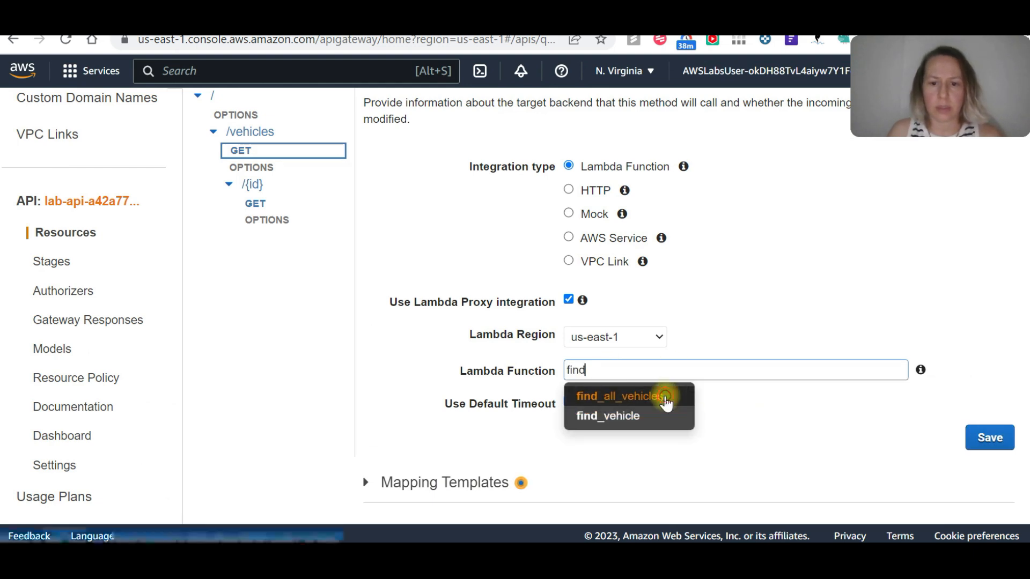
left_click(664, 397)
Check the settings against the lab guide, then save the integration, accepting the Lambda Proxy switch and the permission to invoke find_all_vehicles.
key("ctrl+Tab")
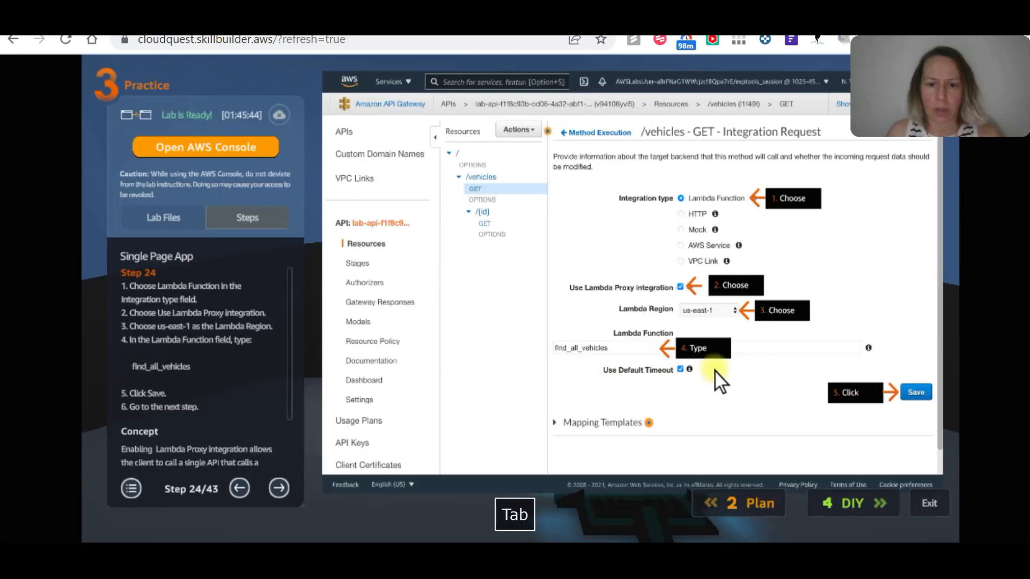
key("ctrl+Tab")
left_click(989, 437)
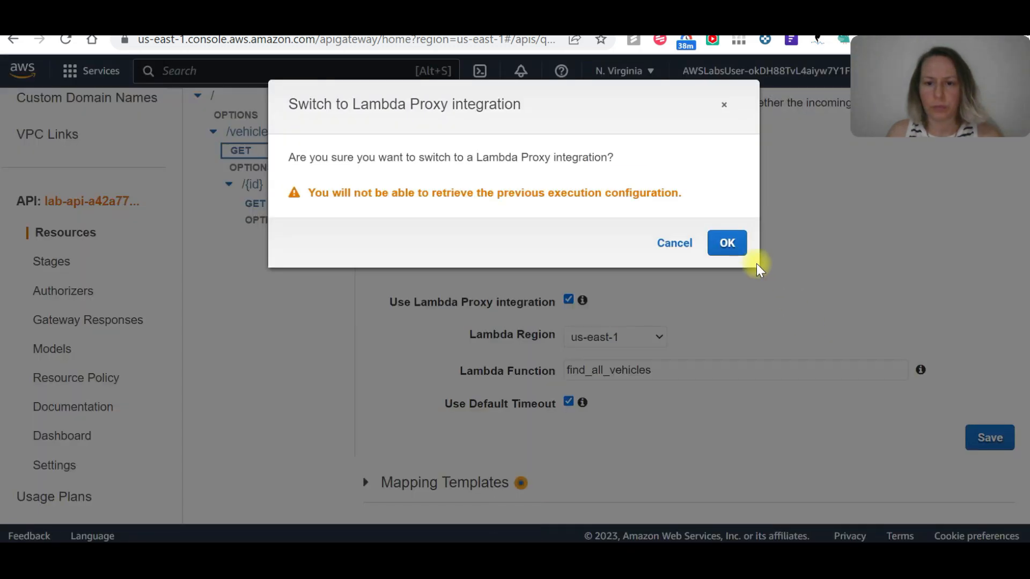
left_click(728, 243)
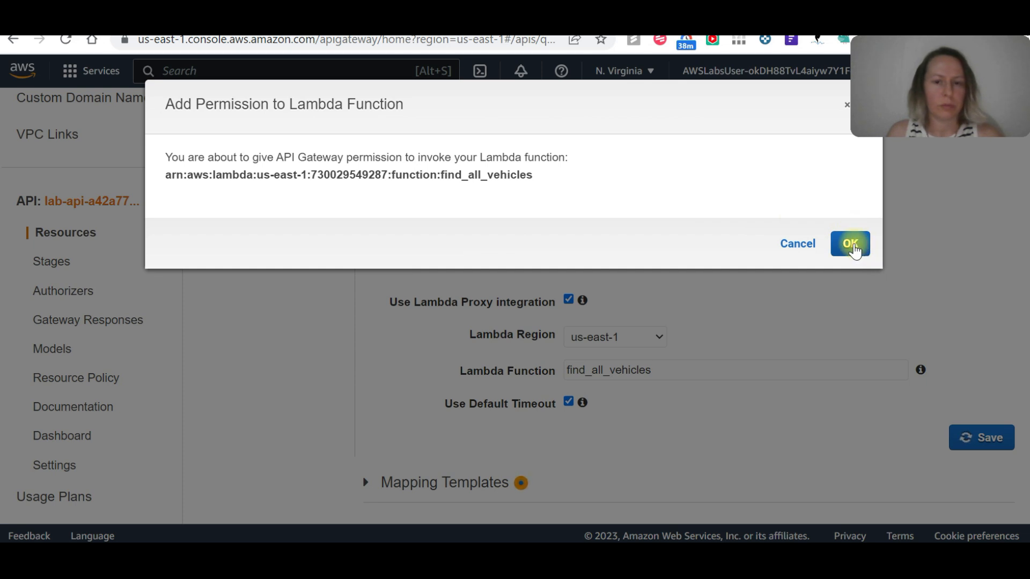
left_click(851, 244)
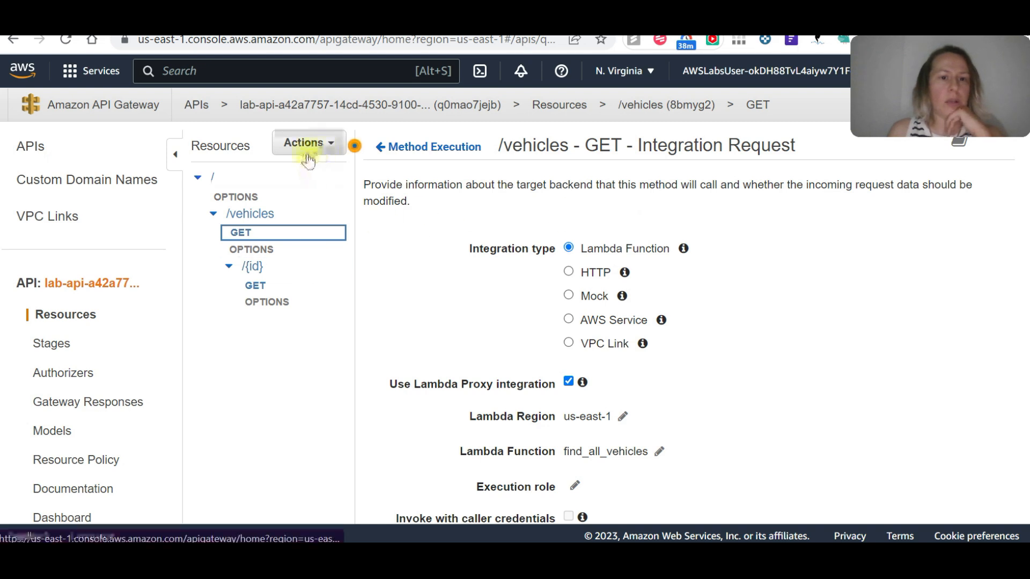
Deploy the API to the prod stage.
left_click(308, 143)
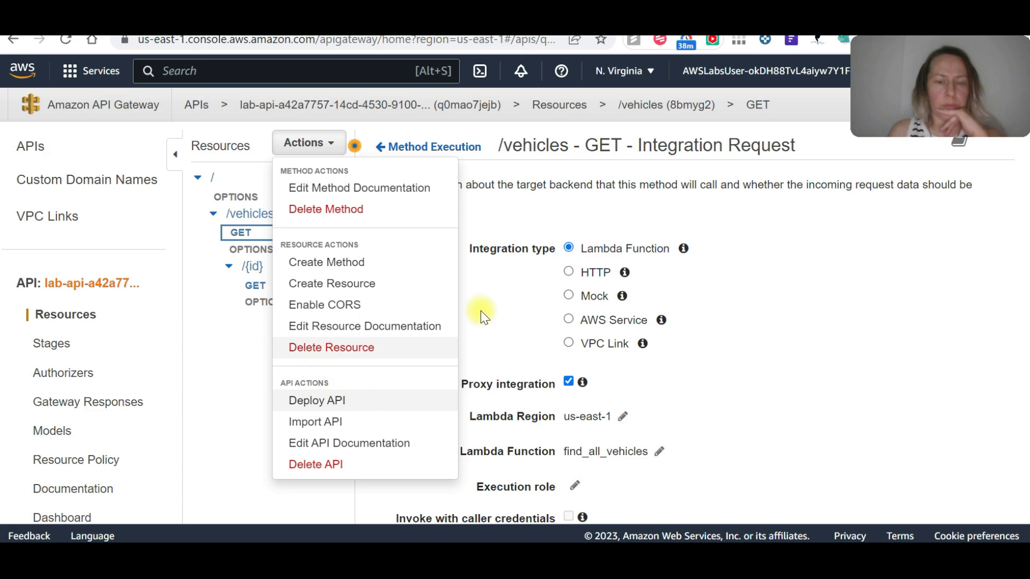
left_click(330, 402)
left_click(589, 211)
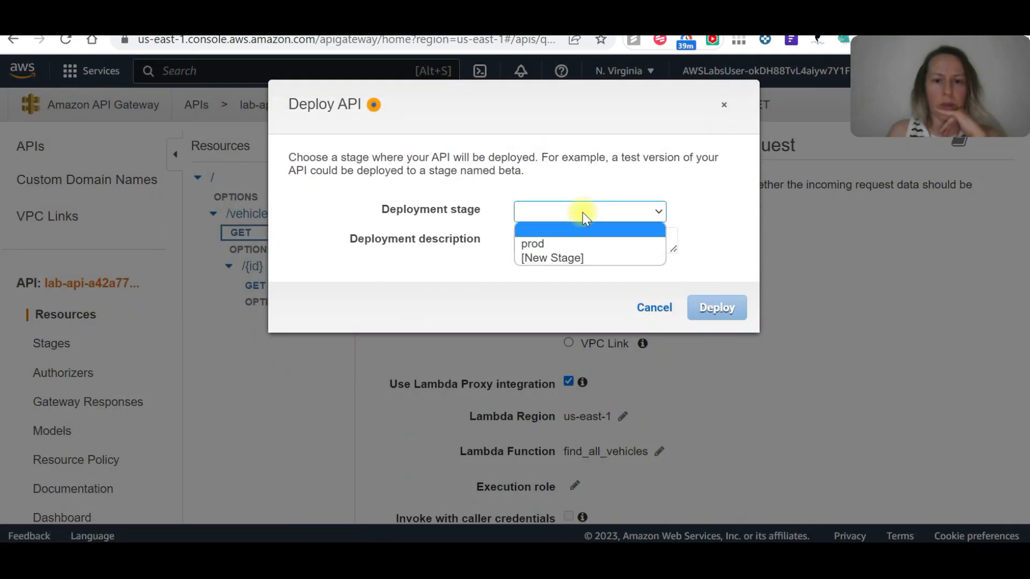
left_click(548, 239)
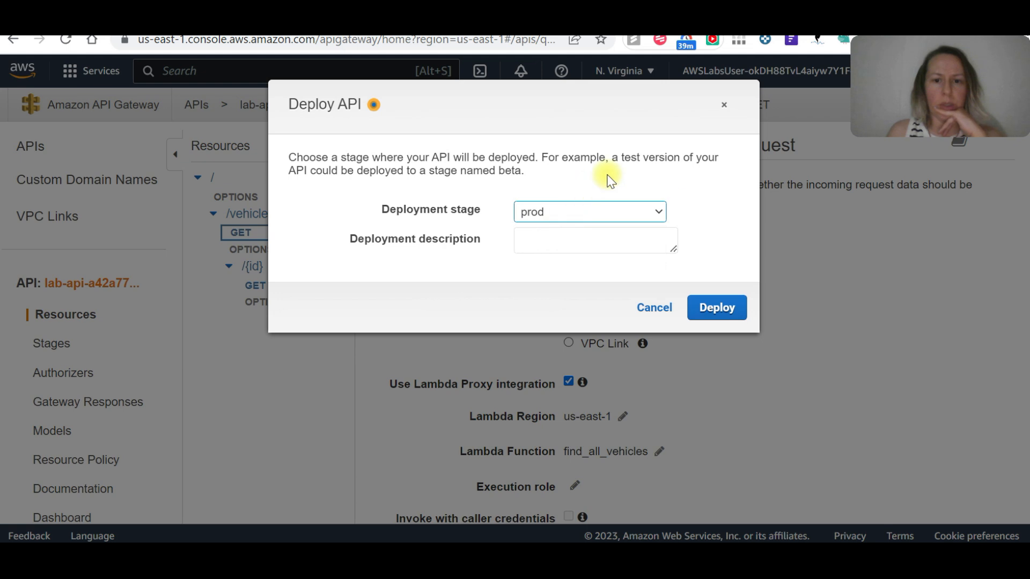
left_click(719, 309)
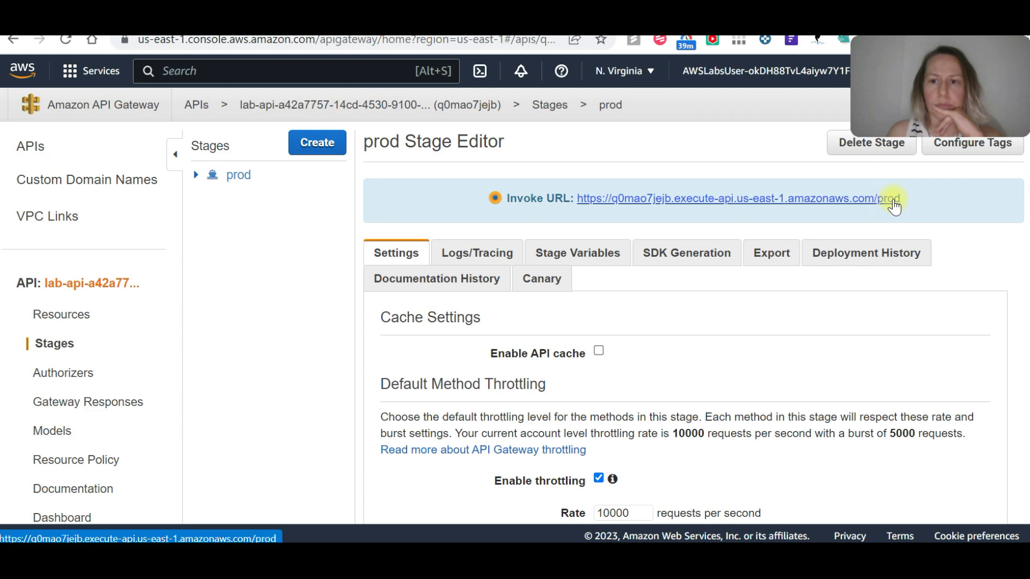
Copy the prod stage's Invoke URL into the Vehicle App's Amazon API Gateway field and load the backend data.
left_click_drag(903, 200, 578, 197)
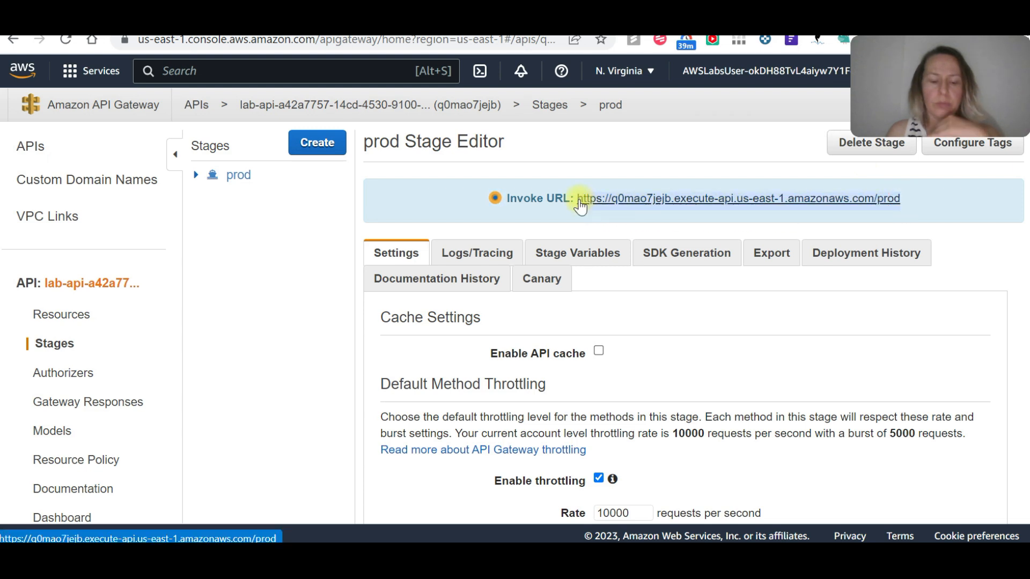
key("ctrl+c")
left_click(689, 211)
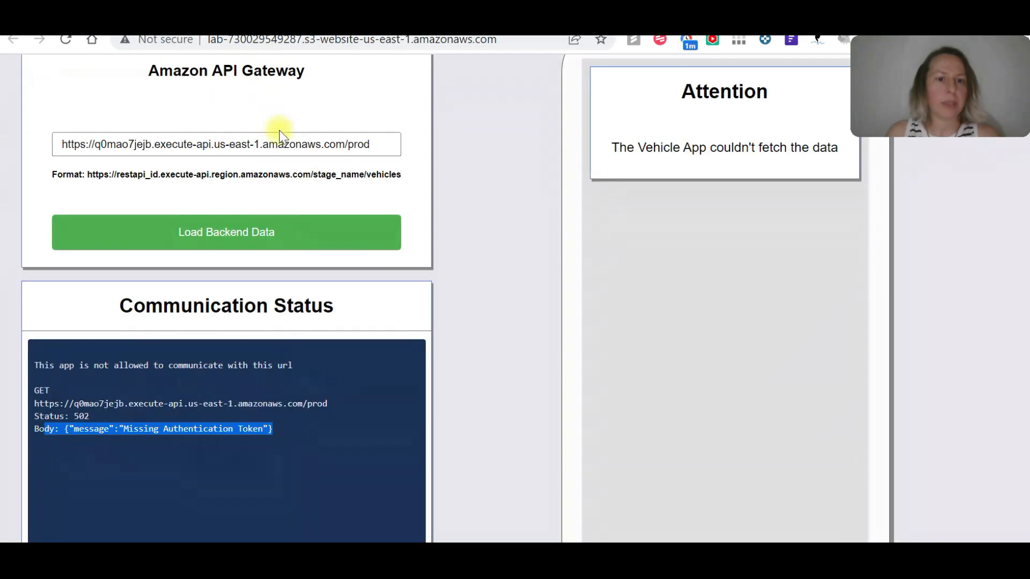
left_click_drag(374, 146, 3, 154)
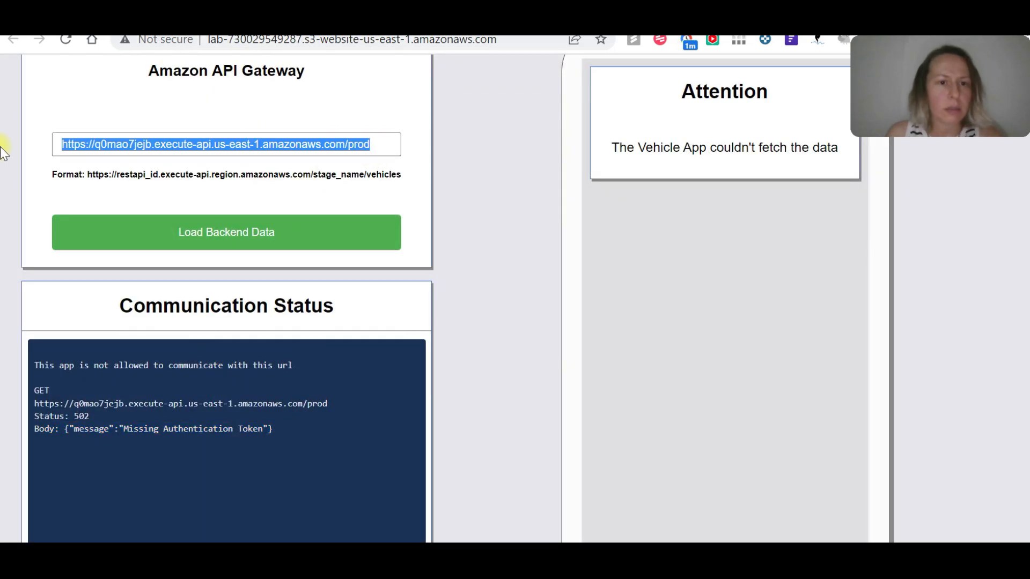
key("ctrl+v")
left_click(257, 231)
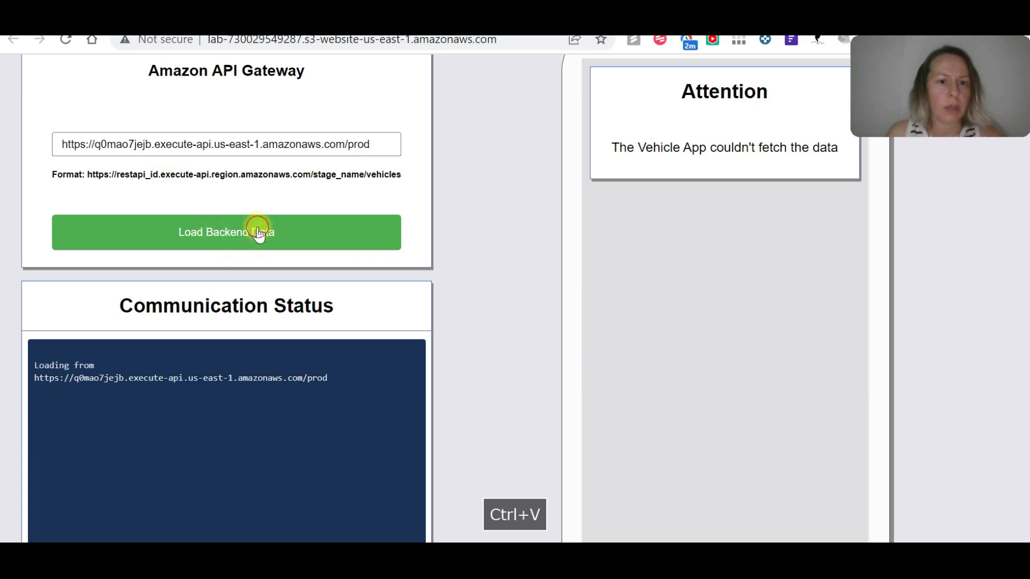
left_click(243, 232)
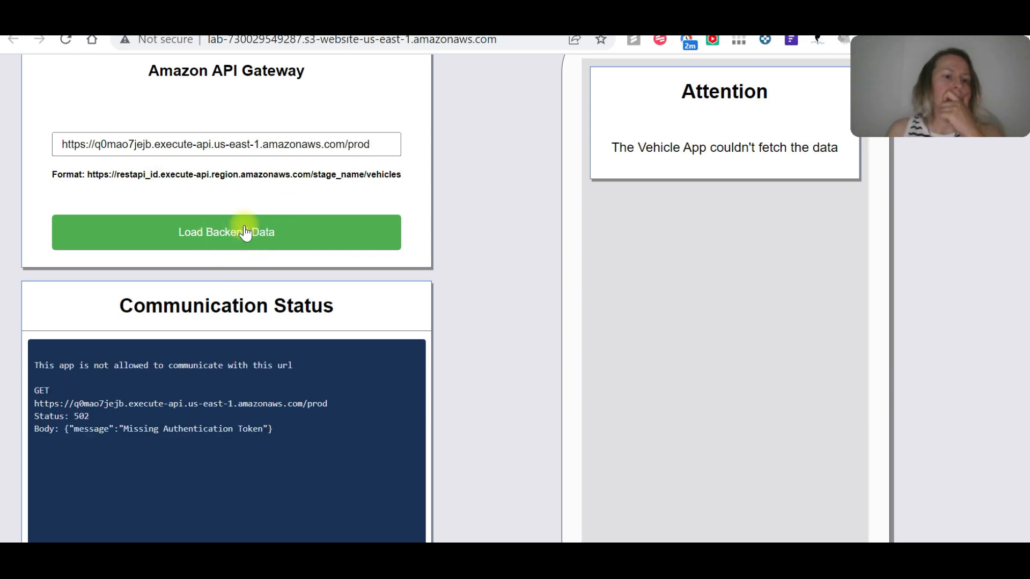
left_click(327, 231)
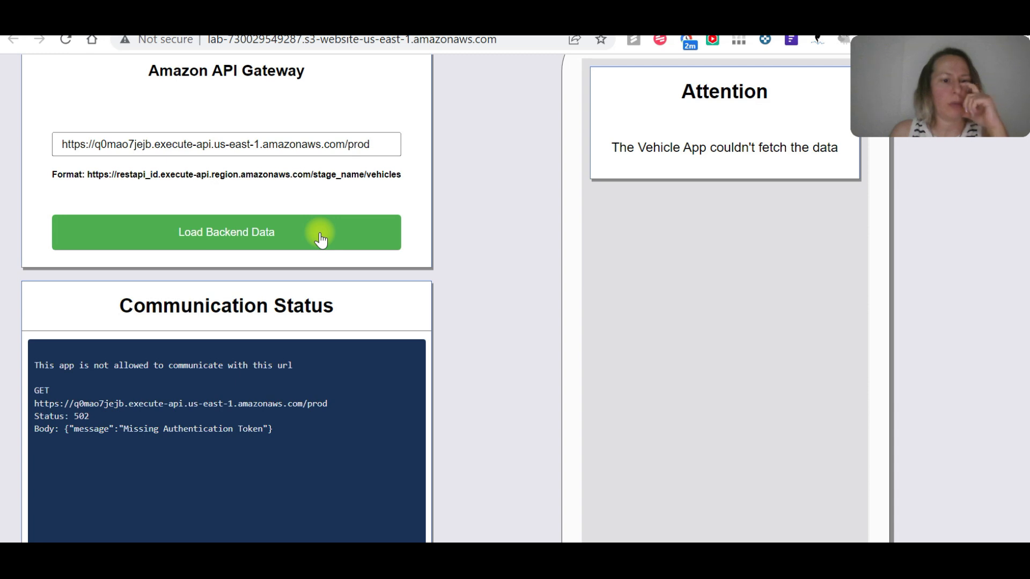
left_click(306, 236)
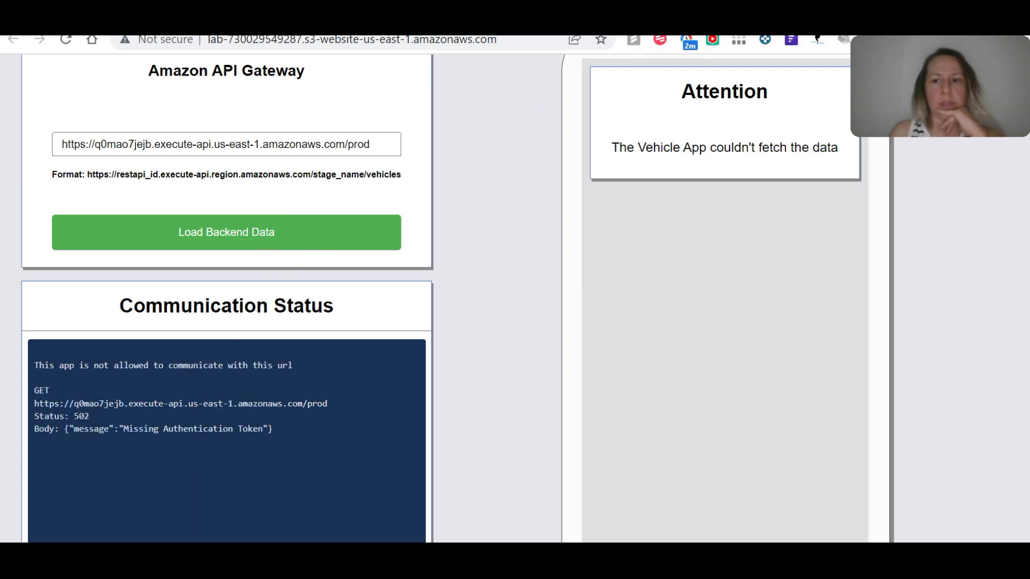
Return to the prod stage in API Gateway and examine its CloudWatch log, metrics and tracing settings.
left_click(134, 24)
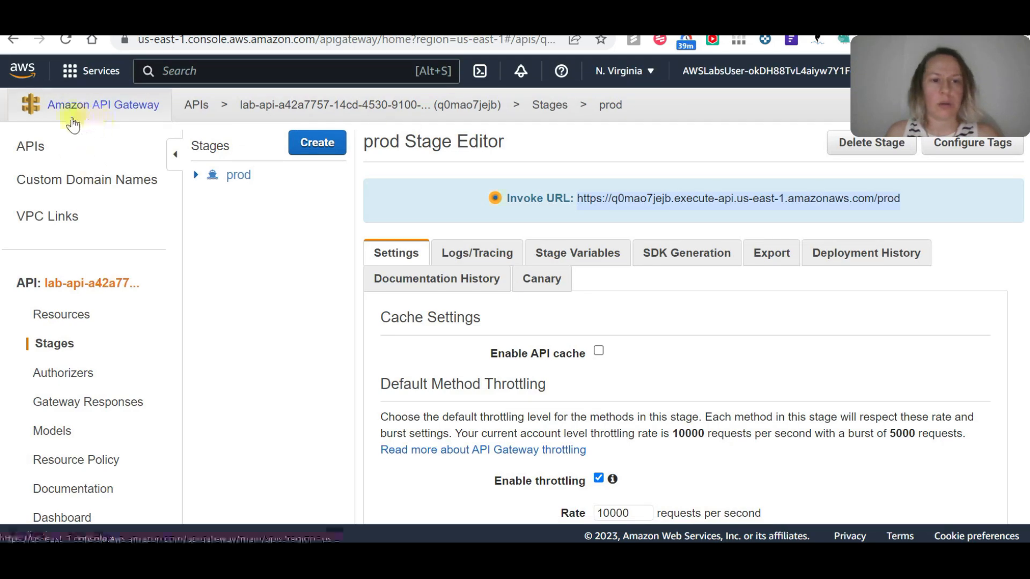
left_click(300, 24)
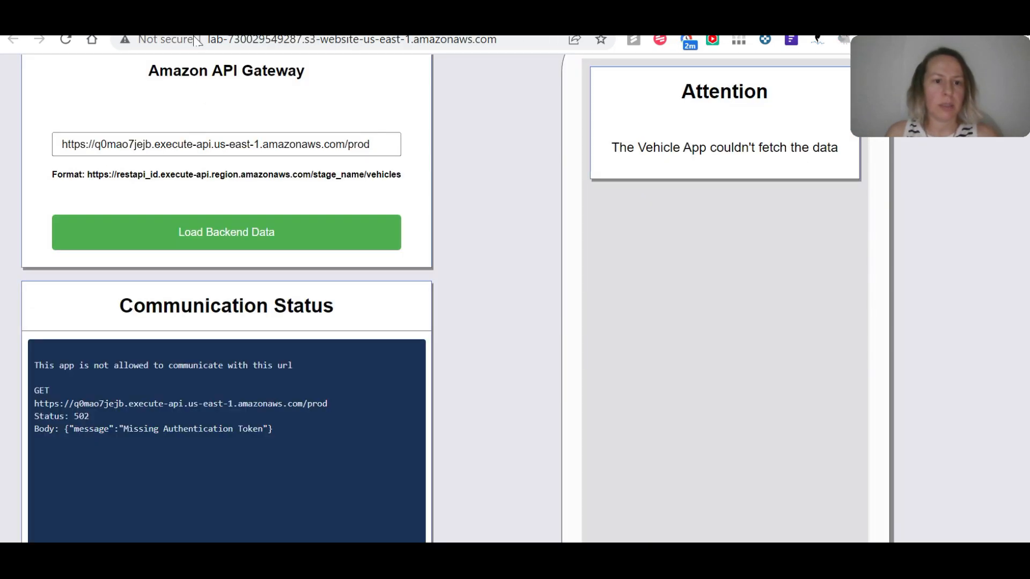
left_click(397, 25)
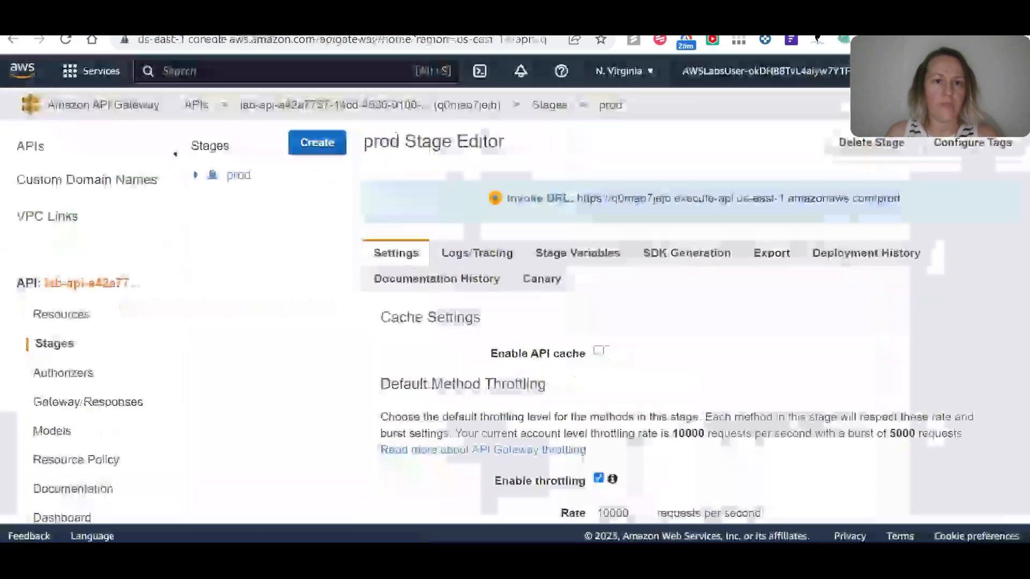
left_click(472, 251)
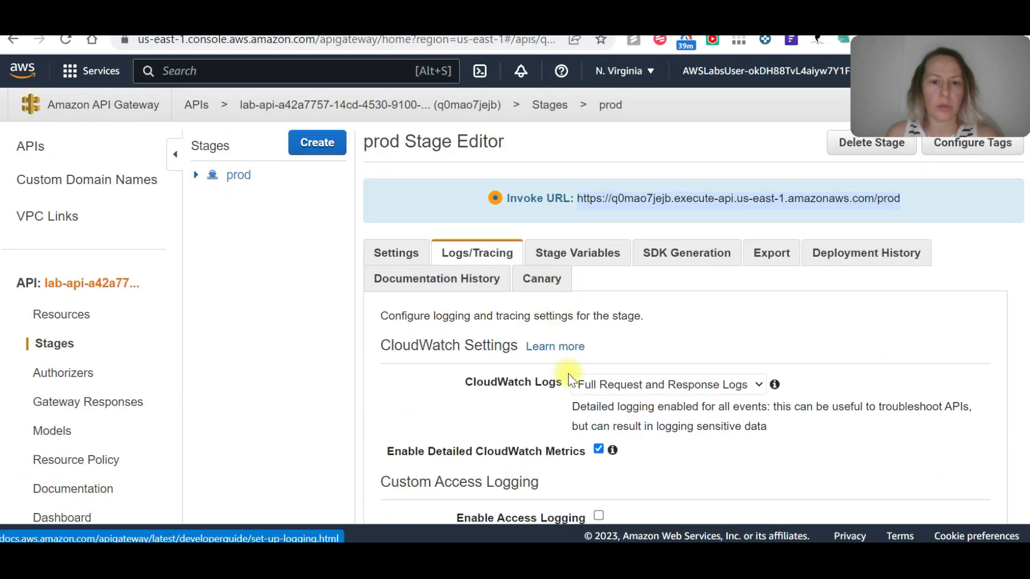
scroll(610, 369, "down", 2)
left_click_drag(370, 264, 604, 345)
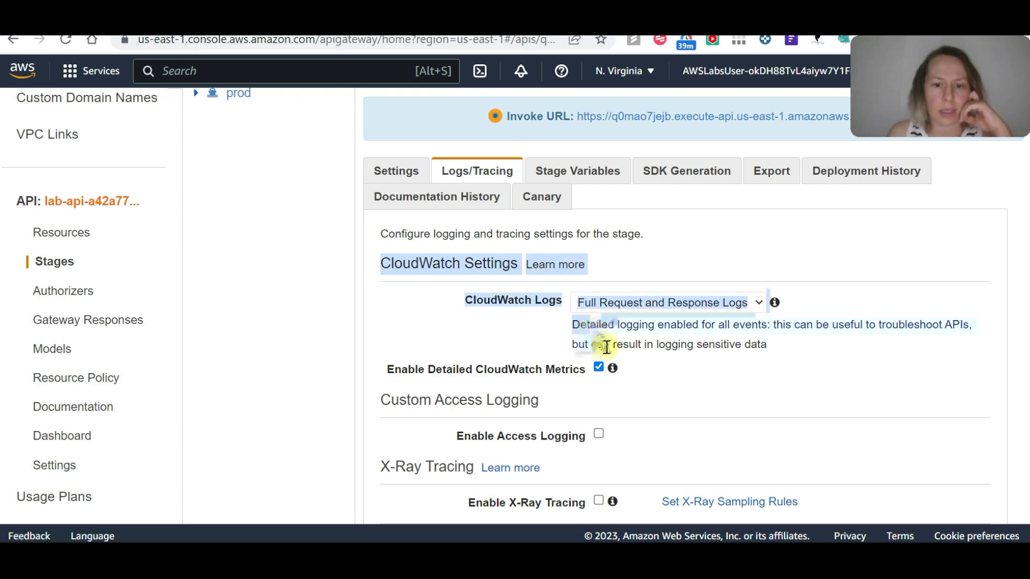
left_click(396, 389)
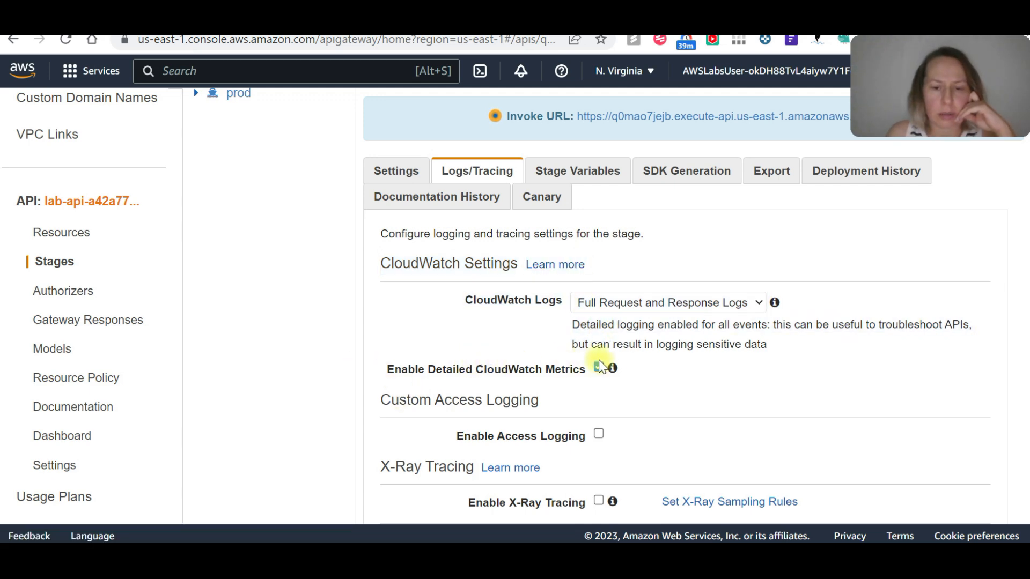
scroll(652, 364, "down", 2)
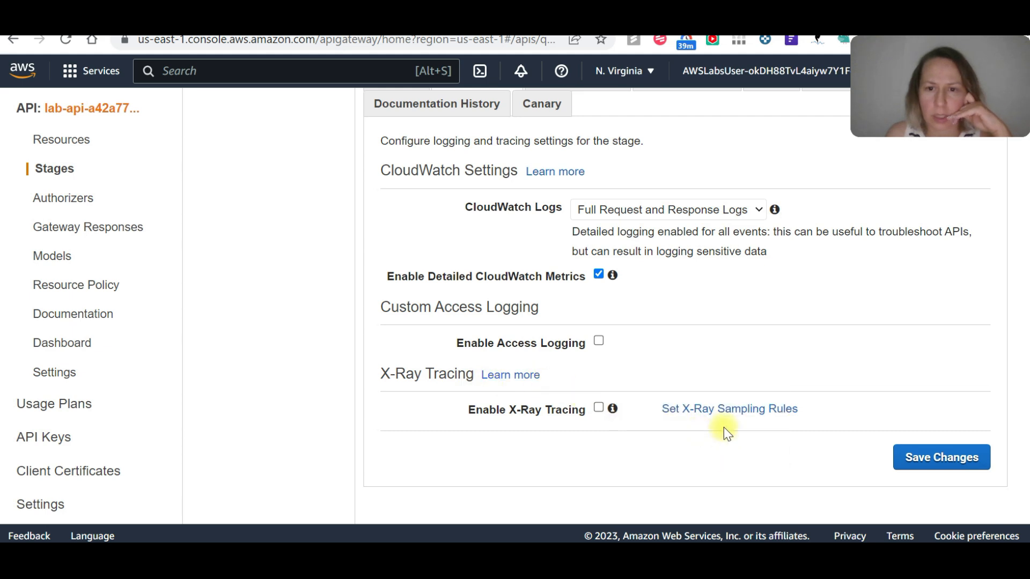
left_click(667, 210)
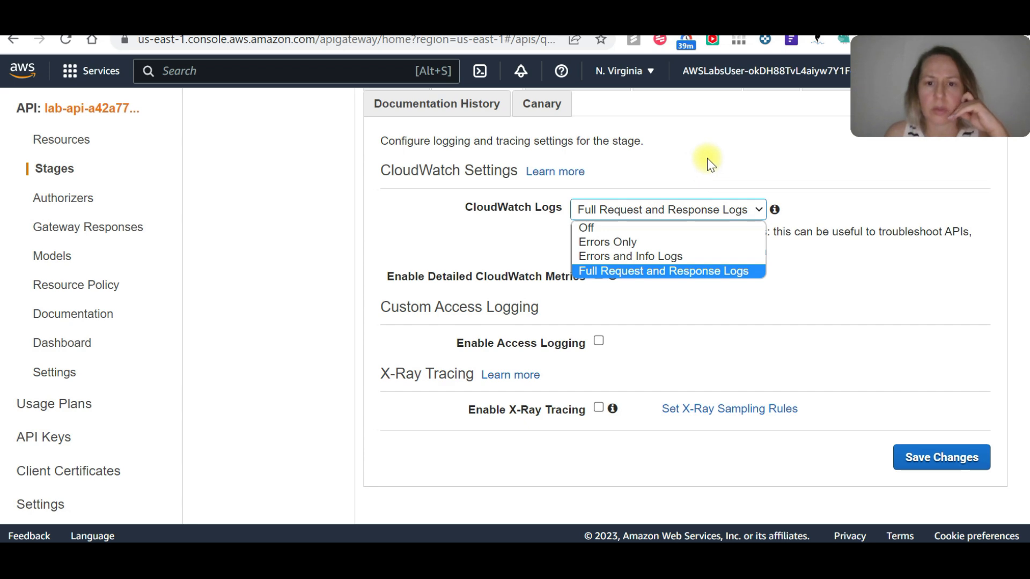
left_click(724, 208)
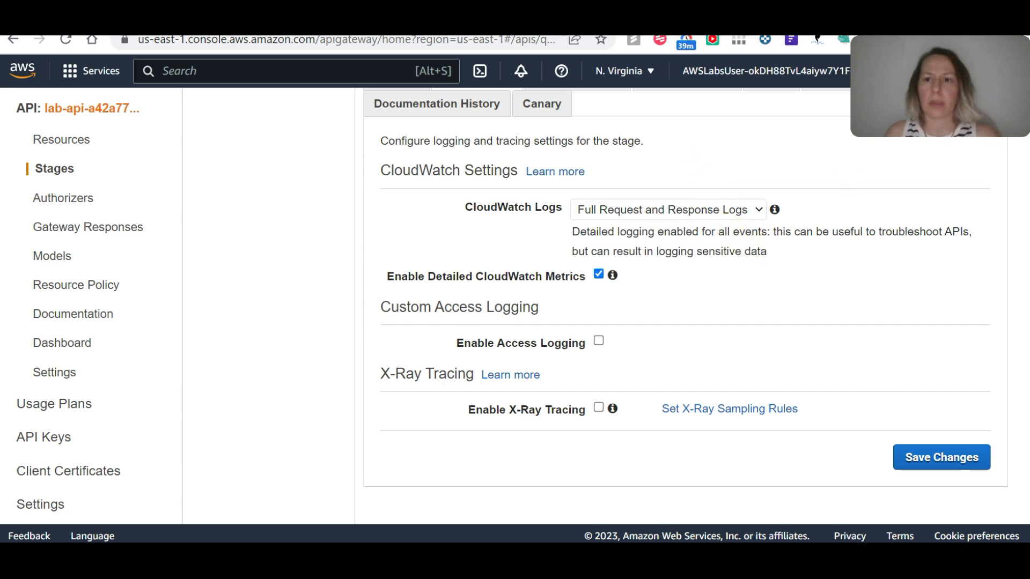
scroll(185, 167, "up", 3)
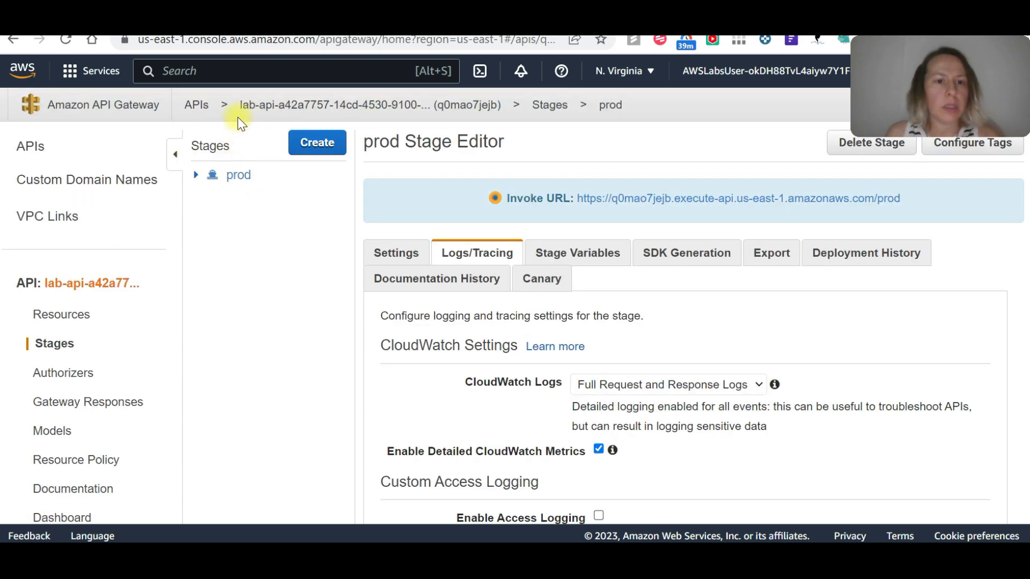
Duplicate the API Gateway page, switch to the S3 console page, and find and open the CloudWatch service there.
right_click(375, 104)
left_click(406, 112)
left_click(445, 25)
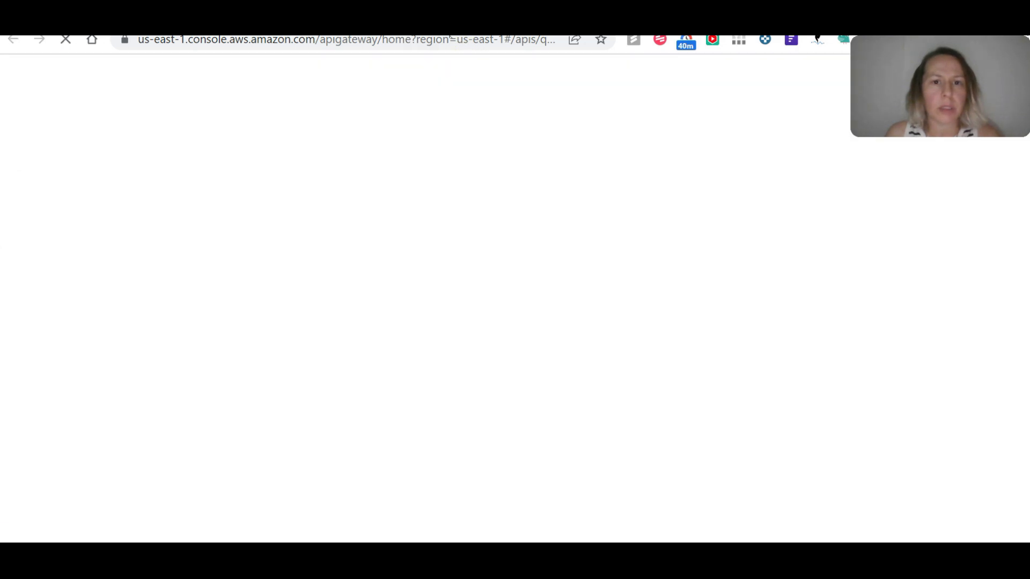
left_click(296, 26)
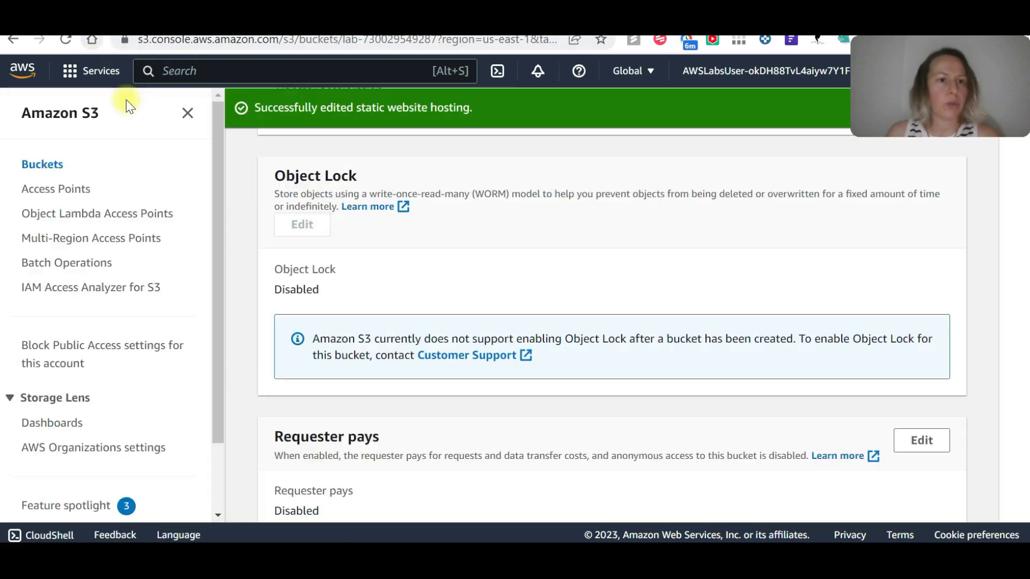
left_click(234, 75)
type("cloudw")
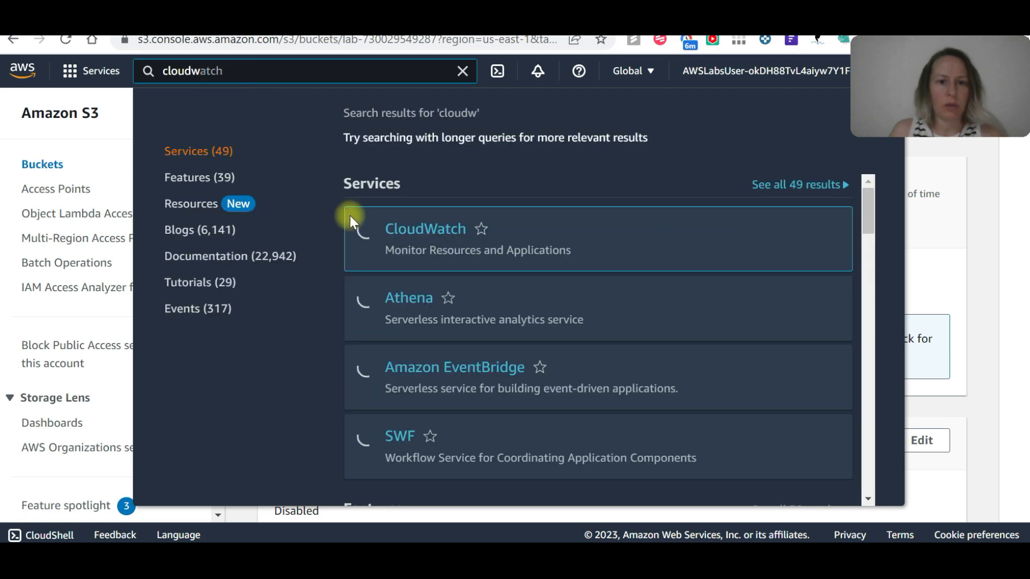
left_click(429, 234)
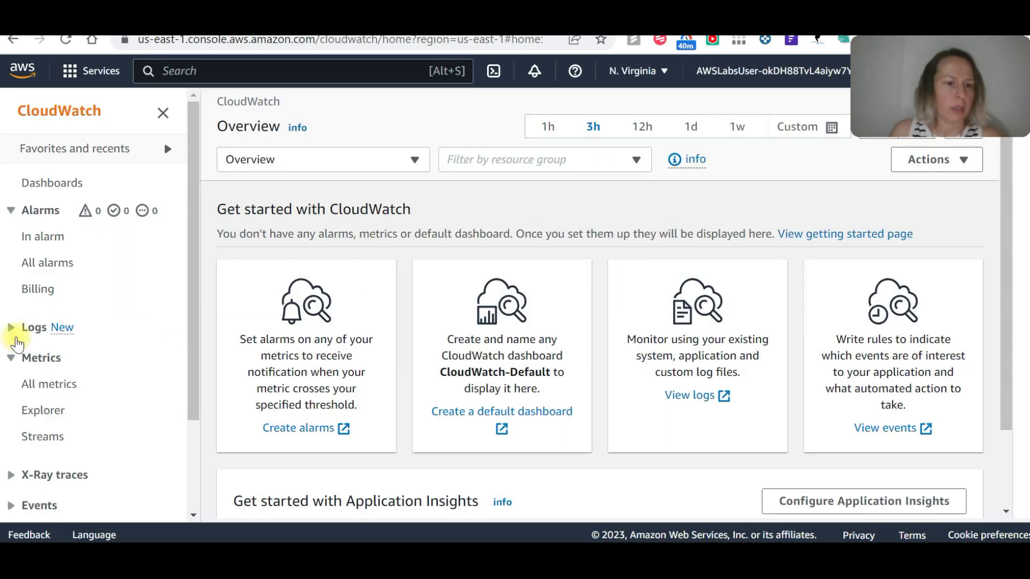
Open the API-Gateway-Execution-Logs_q0mao7jejb/prod log group in CloudWatch and refresh its log streams.
left_click(12, 328)
left_click(60, 355)
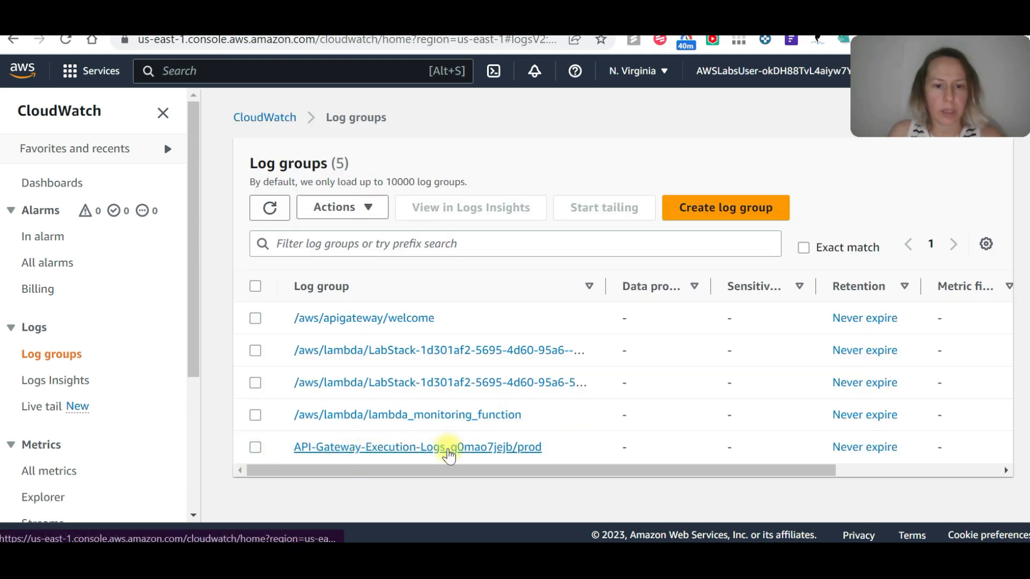
left_click(397, 445)
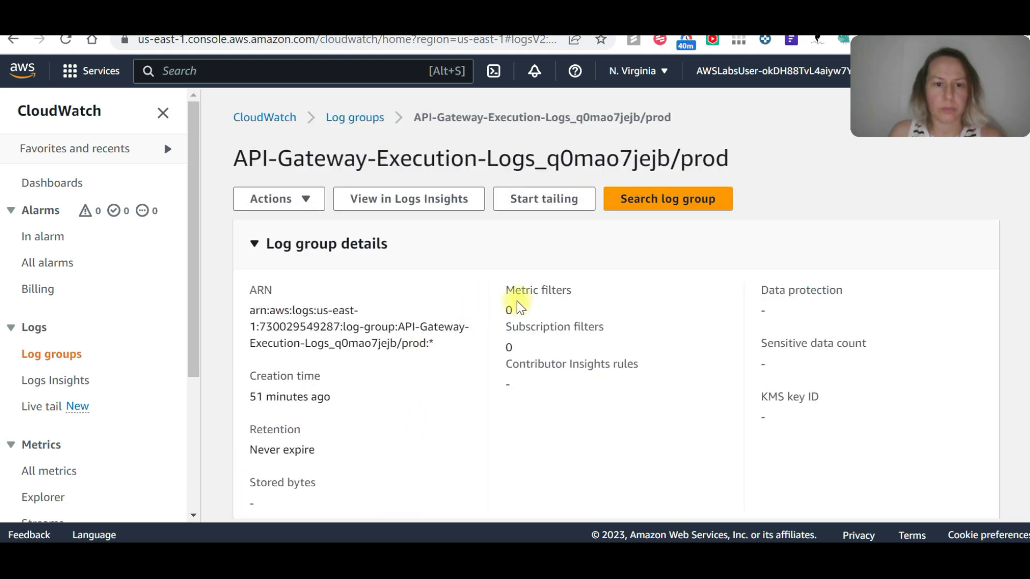
scroll(458, 292, "down", 5)
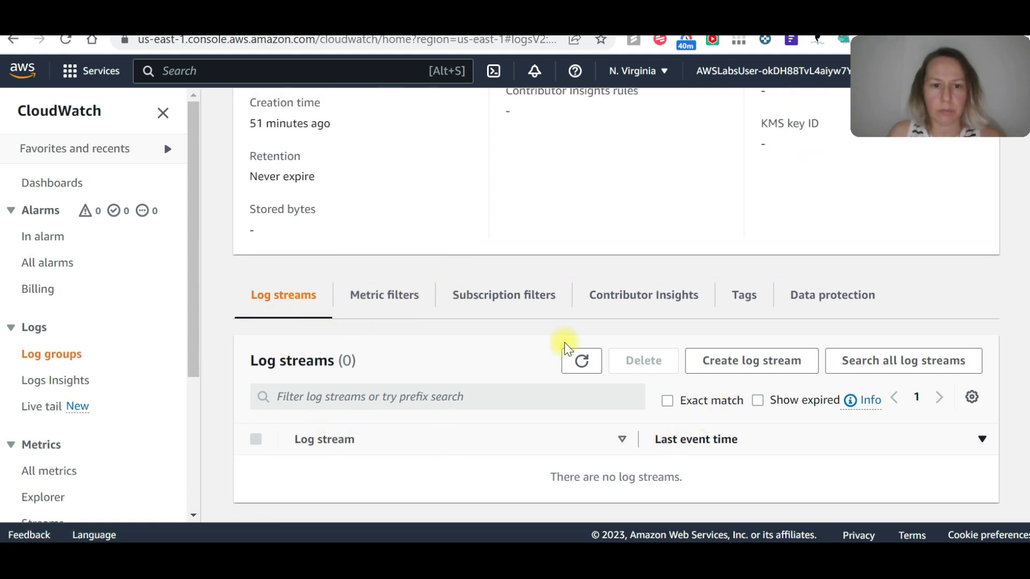
left_click(579, 363)
left_click(573, 362)
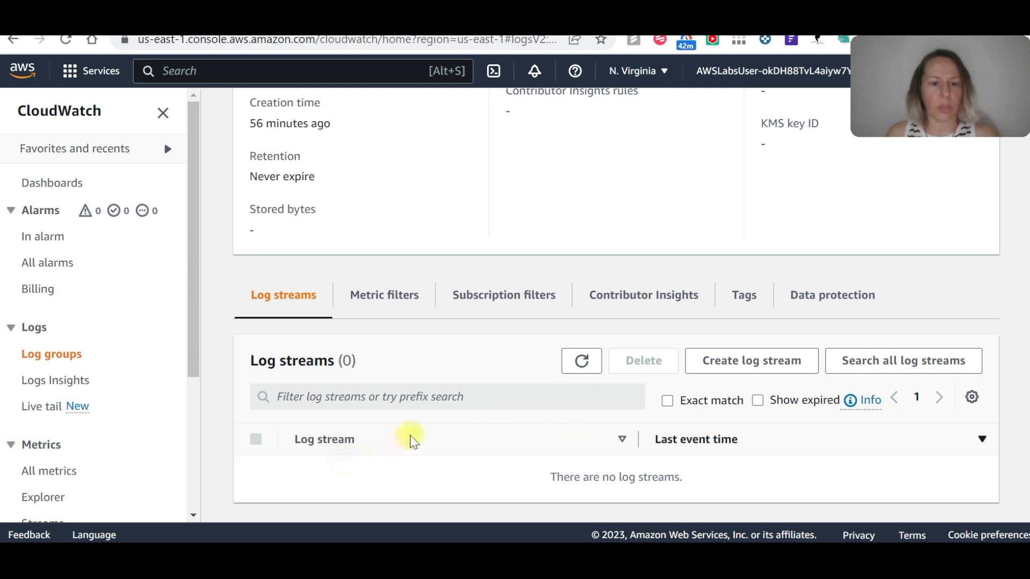
left_click(582, 362)
Find the Lambda service and open the find_all_vehicles function.
scroll(455, 382, "up", 5)
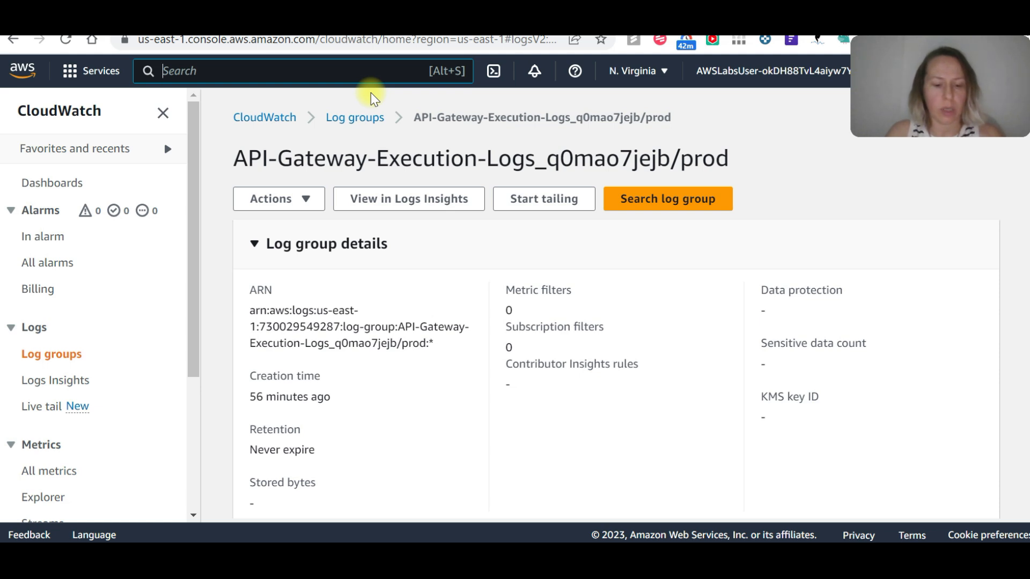
type("lamb")
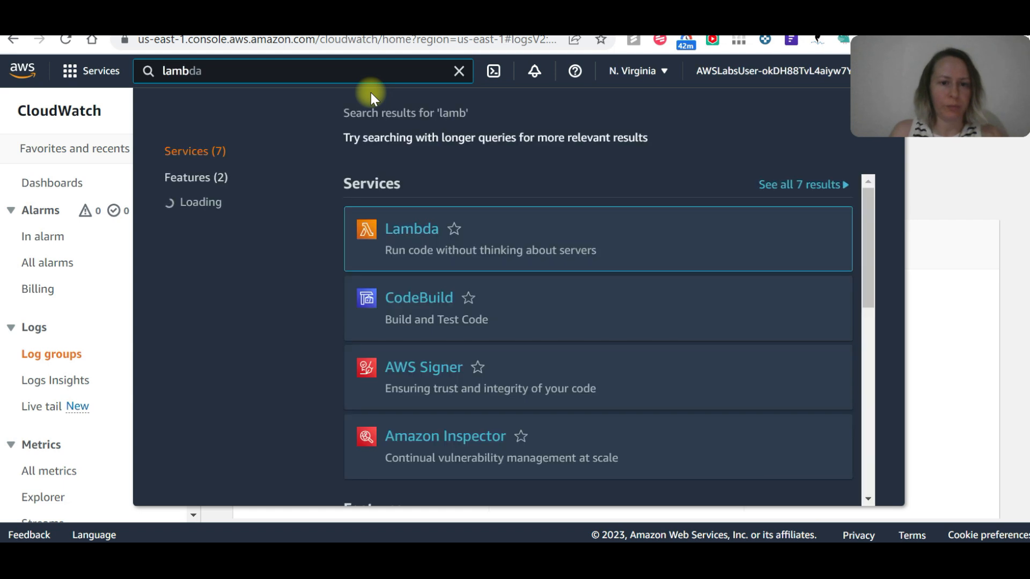
left_click(424, 232)
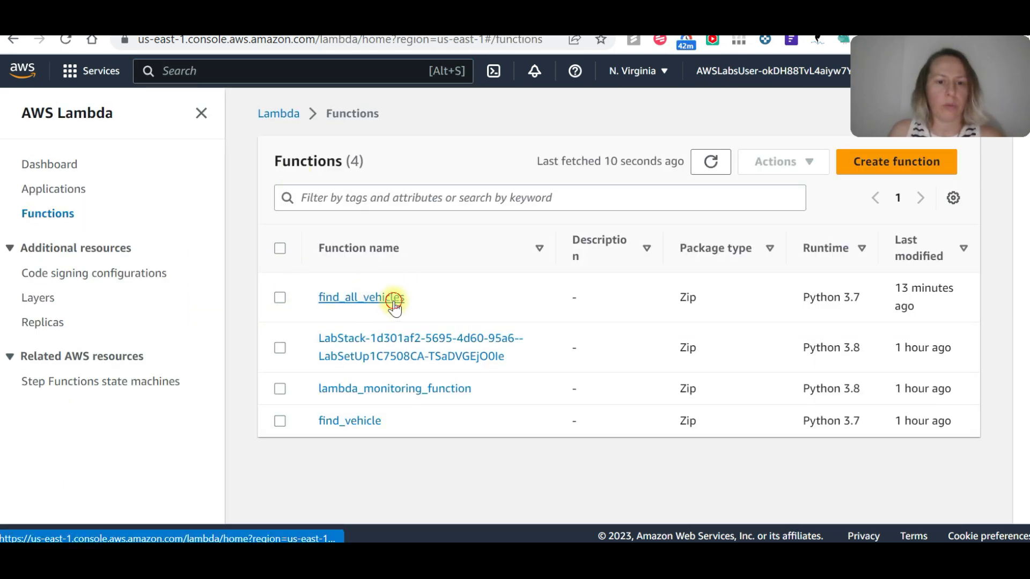
left_click(396, 295)
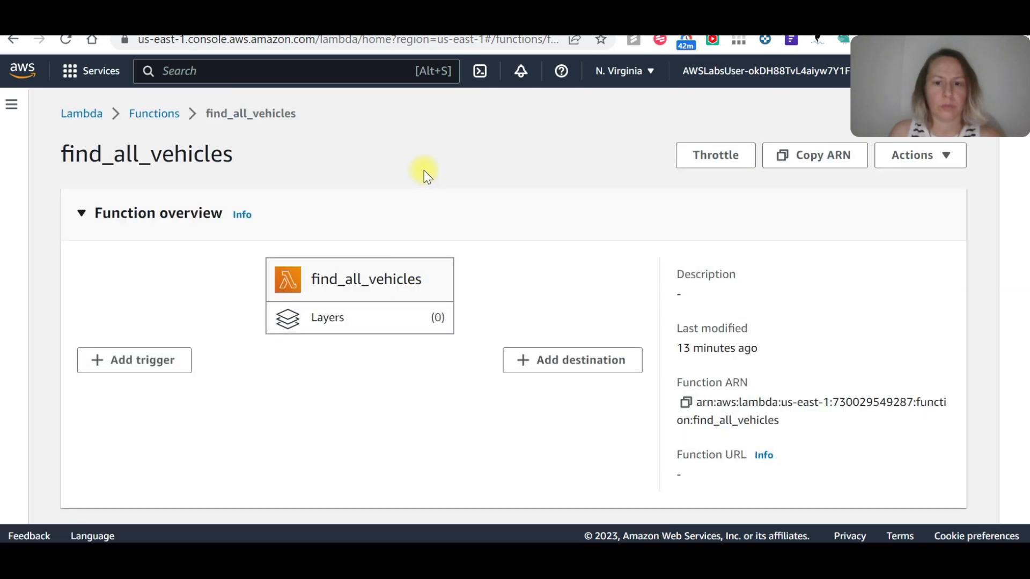
Examine the find_all_vehicles function's configuration and its execution role permissions for Amazon CloudWatch Logs.
scroll(423, 169, "down", 5)
left_click(315, 221)
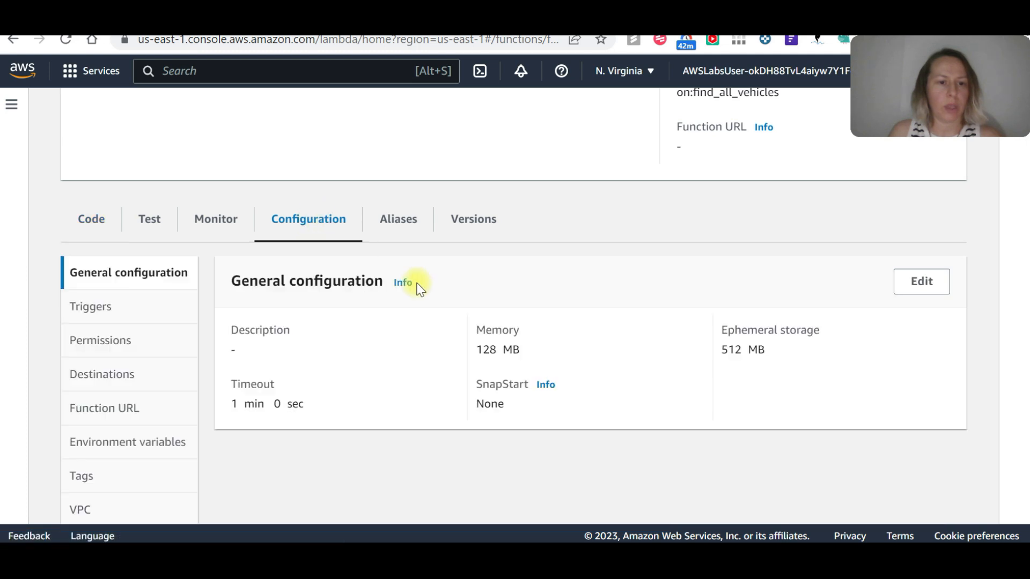
left_click(108, 350)
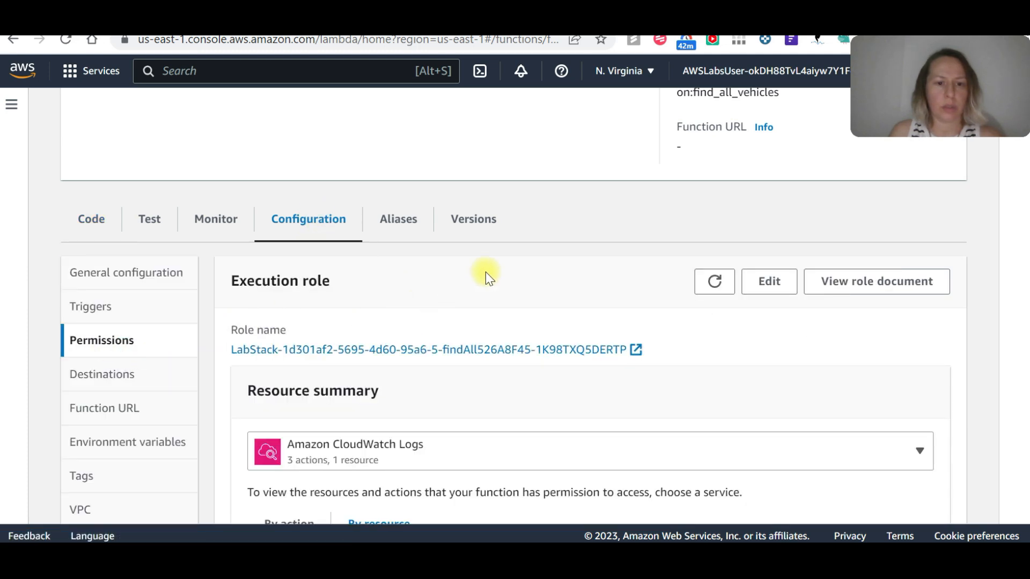
scroll(484, 272, "down", 3)
left_click(536, 286)
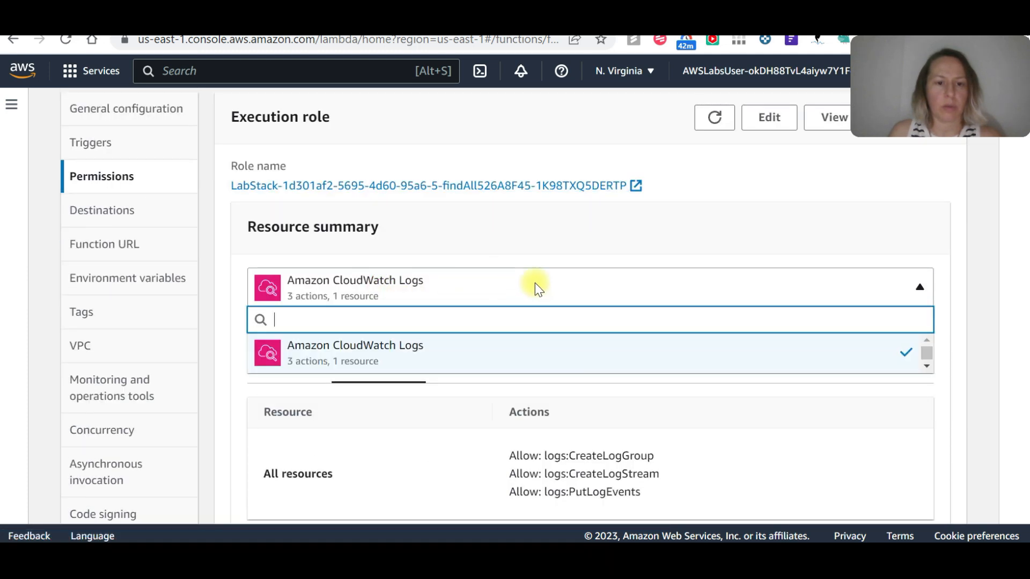
left_click(363, 356)
scroll(697, 290, "up", 5)
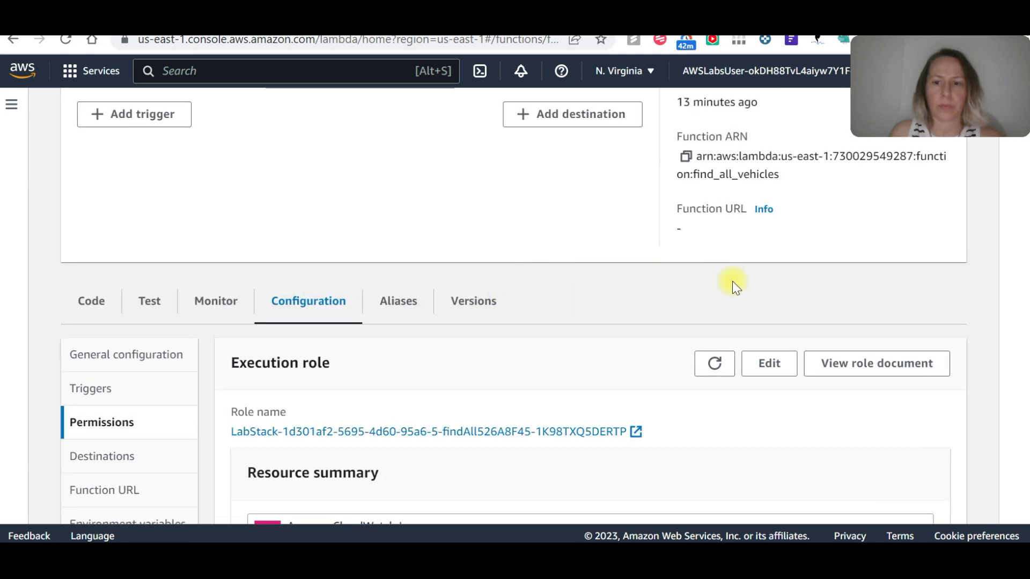
Open the find_all_vehicles function's basic settings for editing and go to its execution role options.
scroll(869, 361, "down", 2)
left_click(772, 282)
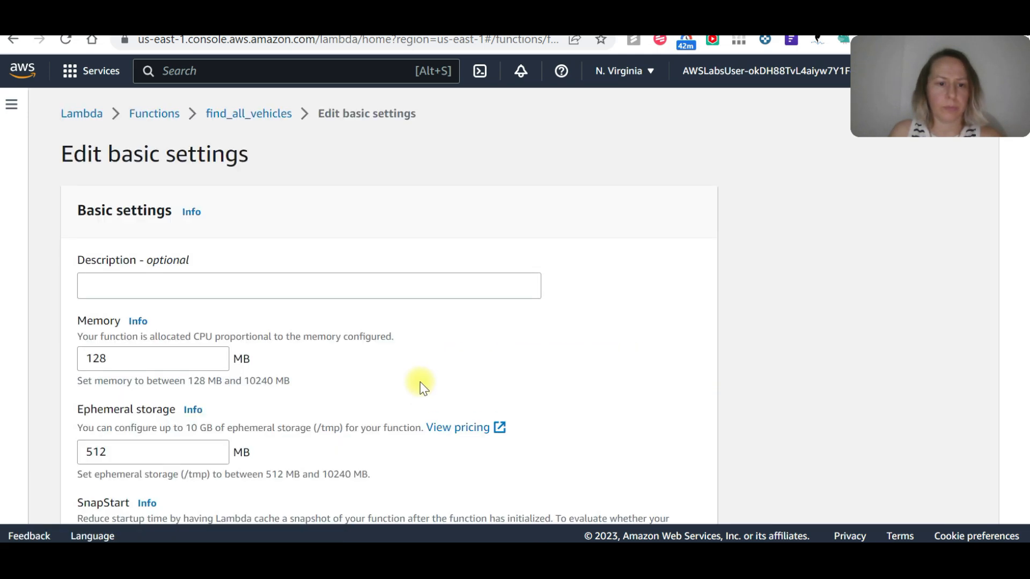
left_click(112, 280)
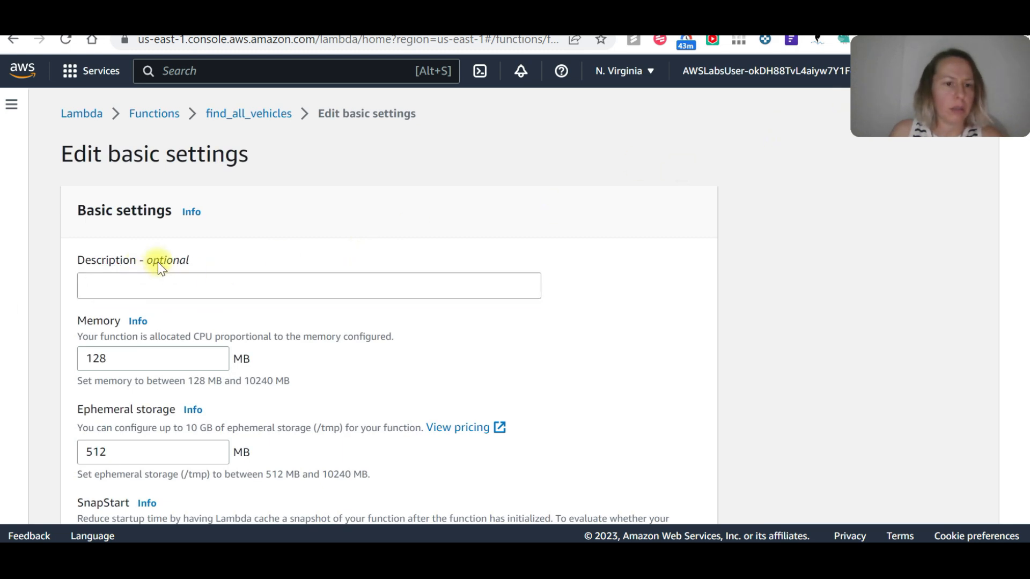
scroll(225, 334, "down", 4)
scroll(224, 334, "down", 5)
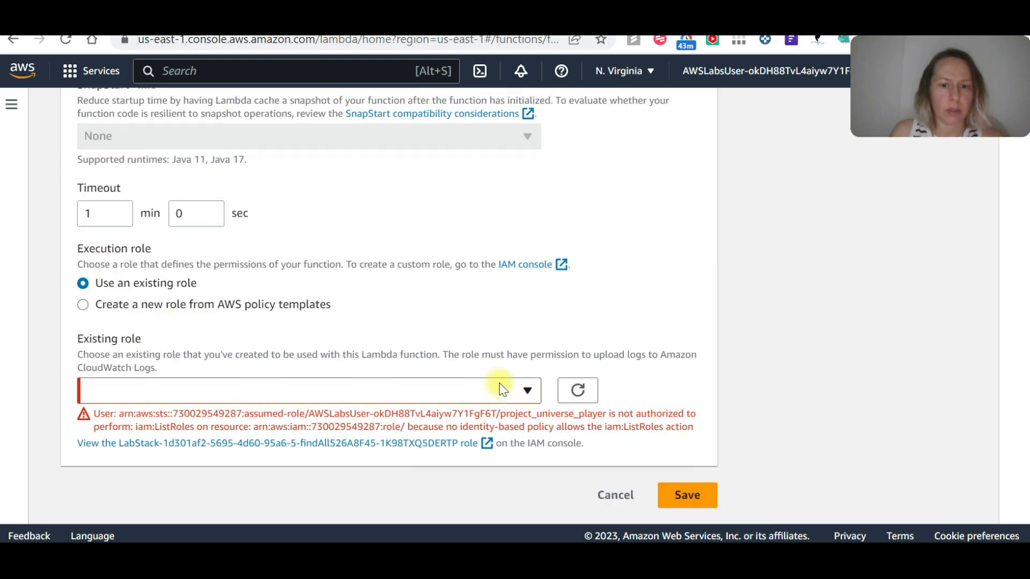
Search the existing roles for find-all-vehicles-dynamodb-table.
left_click(502, 388)
left_click(131, 388)
left_click(132, 392)
type("find-all")
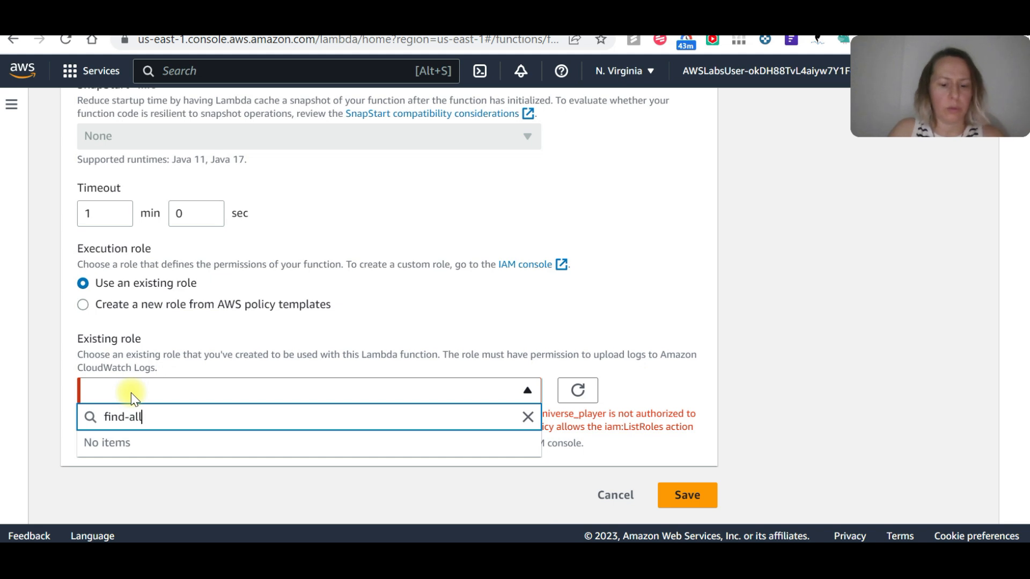
type("-vehic")
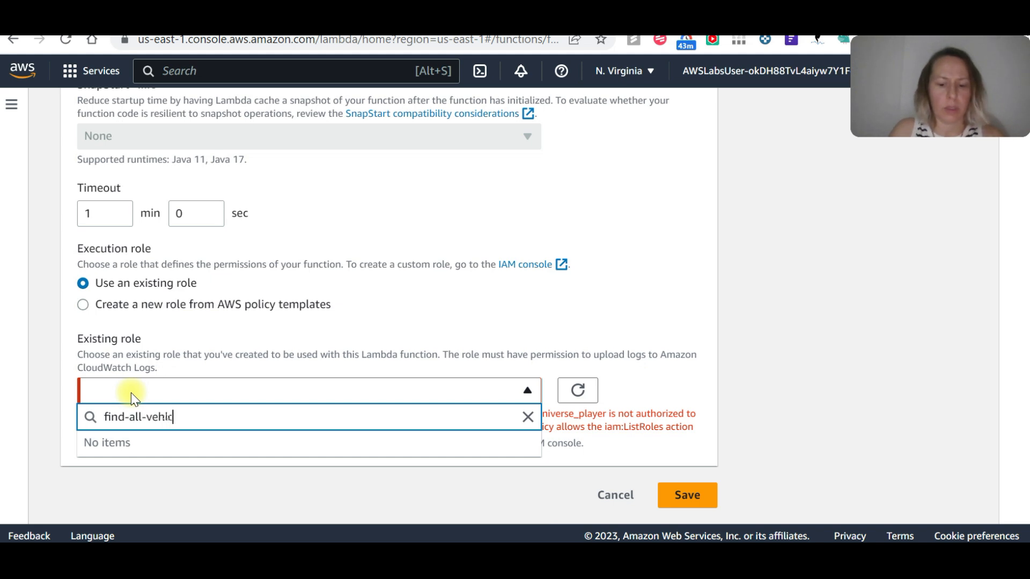
type("les-dynamo")
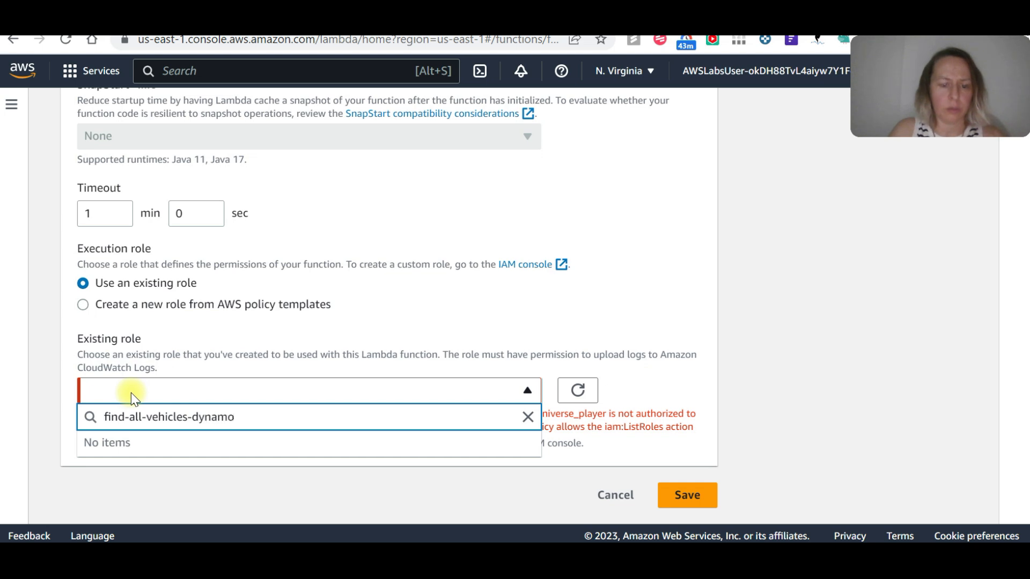
type("db")
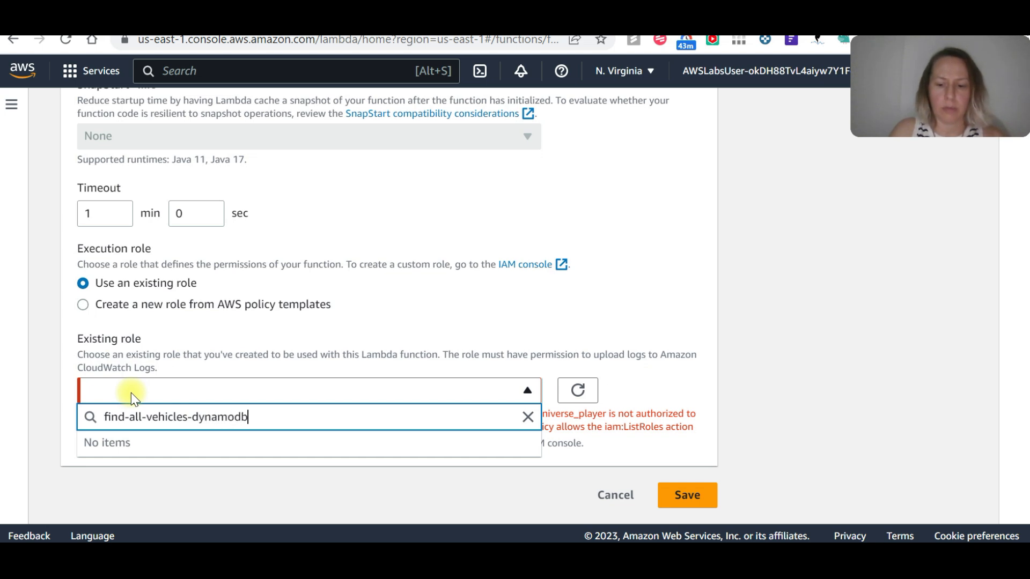
type("- table")
key("BackSpace")
key("BackSpace")
key("BackSpace")
key("BackSpace")
key("BackSpace")
key("BackSpace")
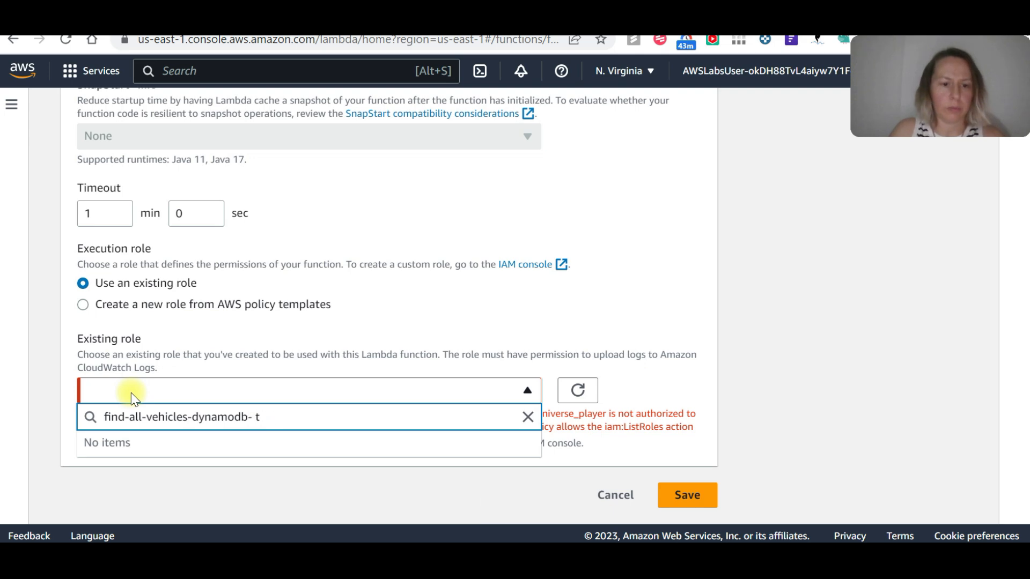
type("table")
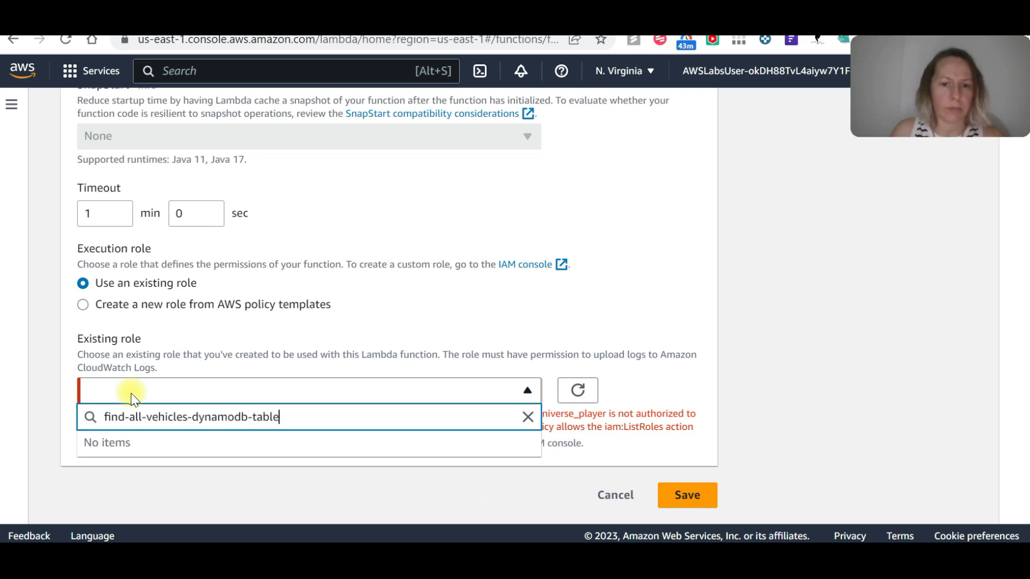
Check the Cloud Quest lab instructions for the execution role, then return to the Lambda basic settings and recheck the existing roles.
left_click(1028, 568)
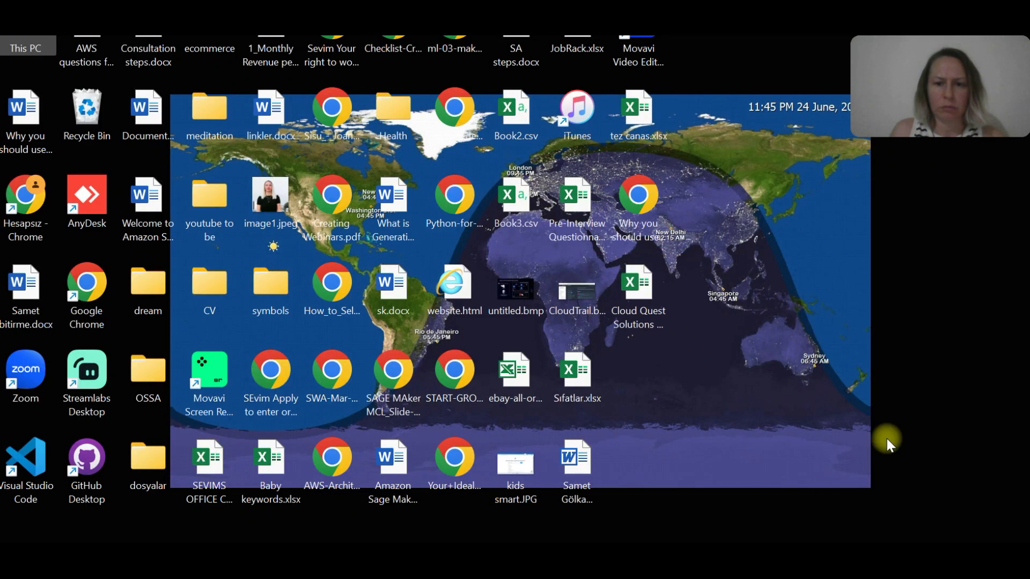
left_click(574, 559)
left_click(575, 488)
mouse_move(575, 559)
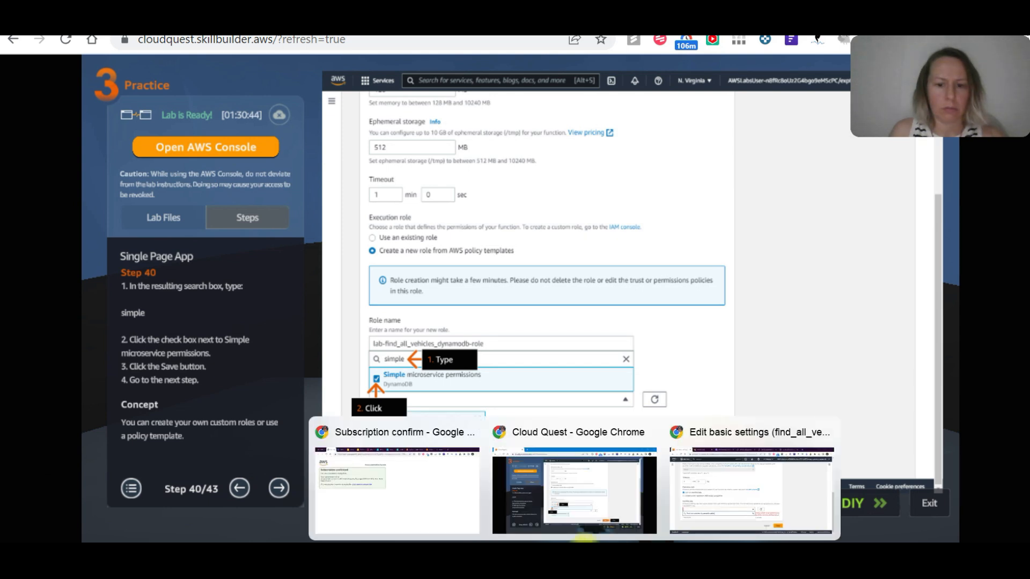
left_click(754, 500)
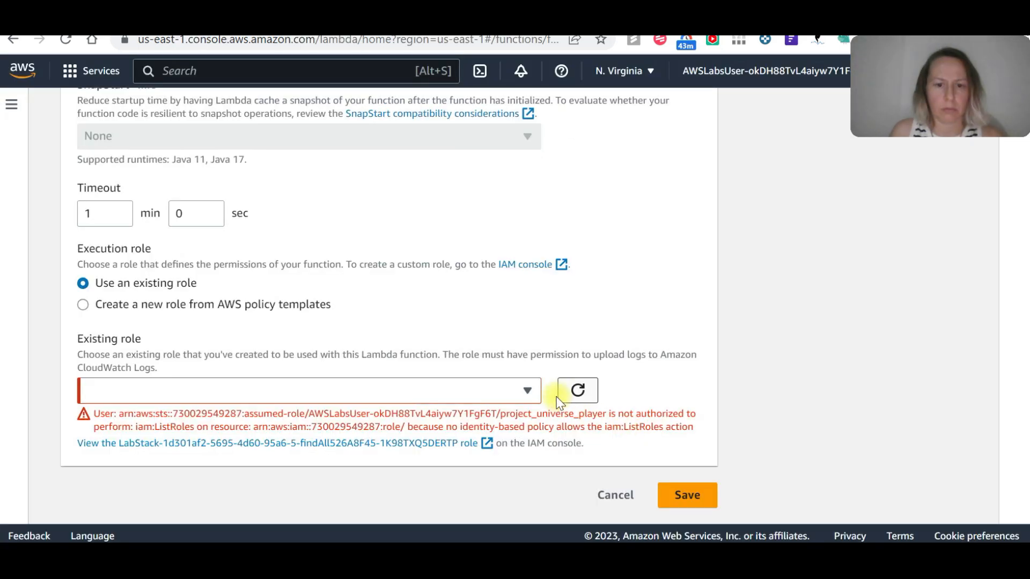
left_click(372, 390)
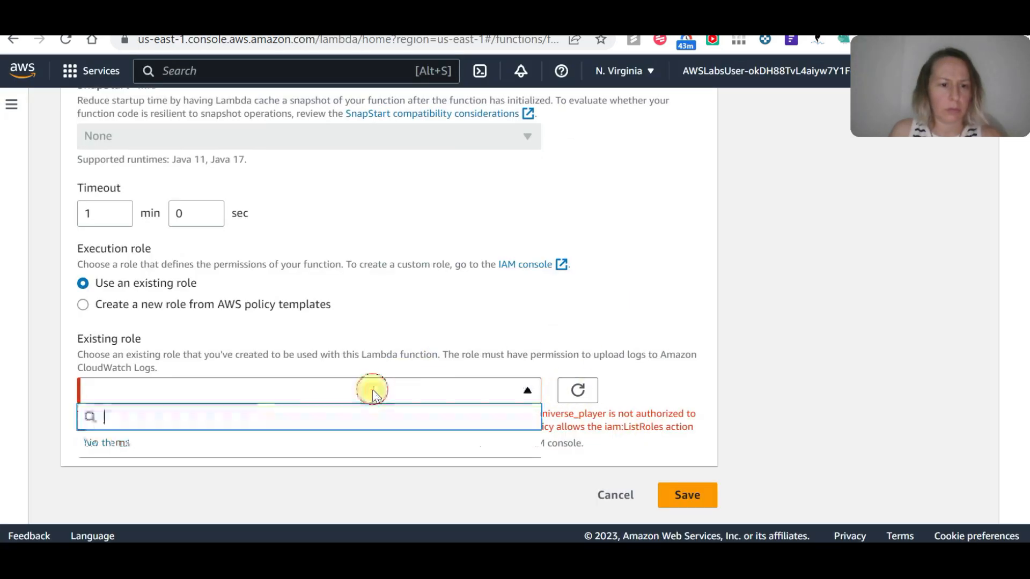
left_click(652, 249)
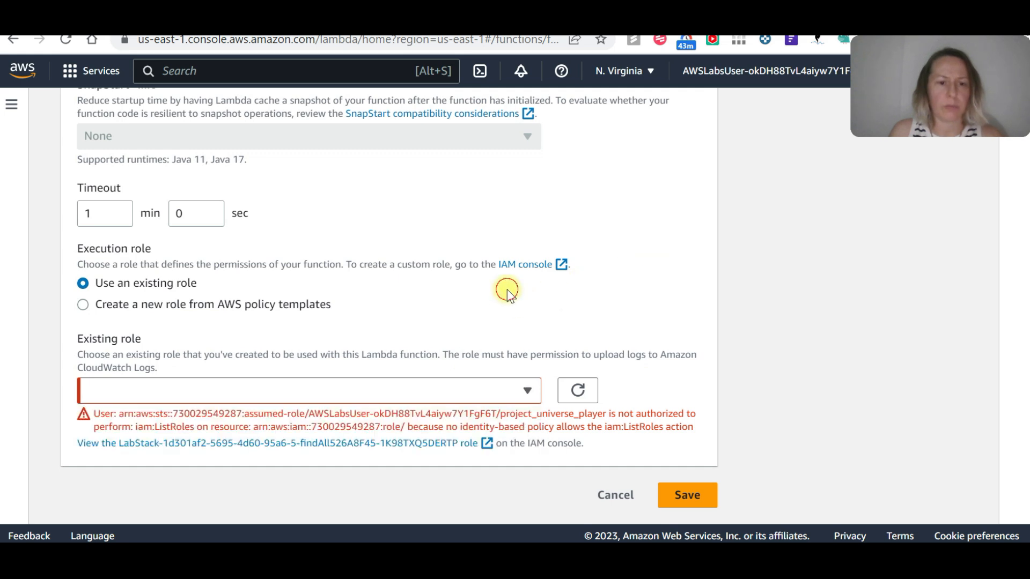
Choose to create a new role from AWS policy templates and name it lab-find_all_vehicles_dynamodb-role, as given in the Cloud Quest instructions.
left_click(83, 304)
scroll(188, 328, "down", 3)
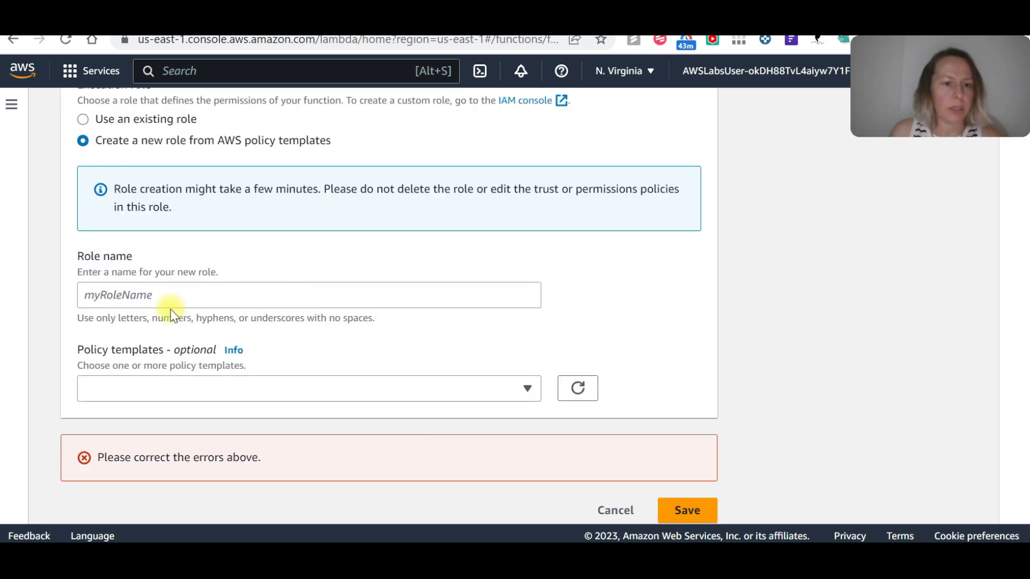
left_click(131, 296)
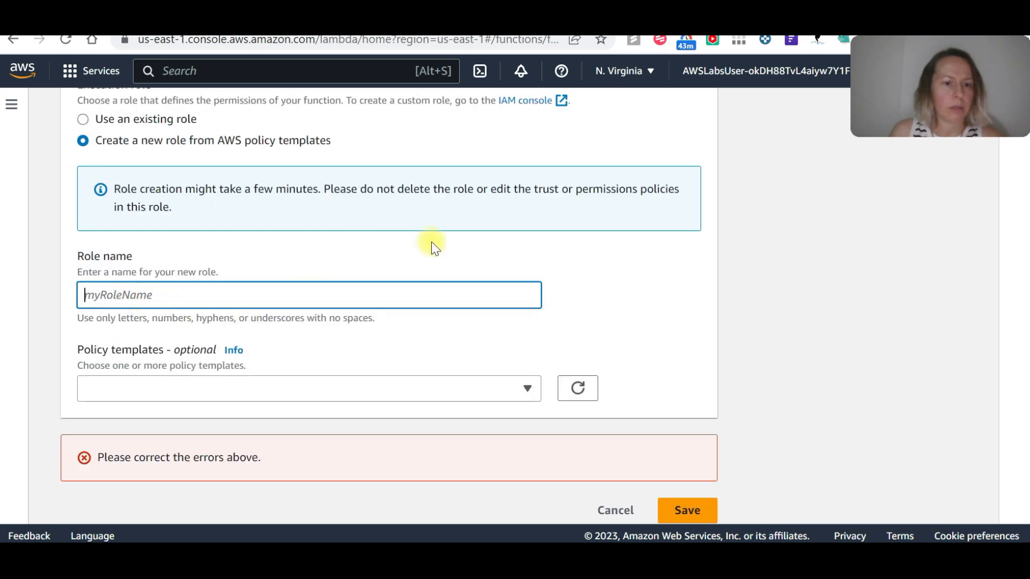
left_click(772, 15)
key("Tab")
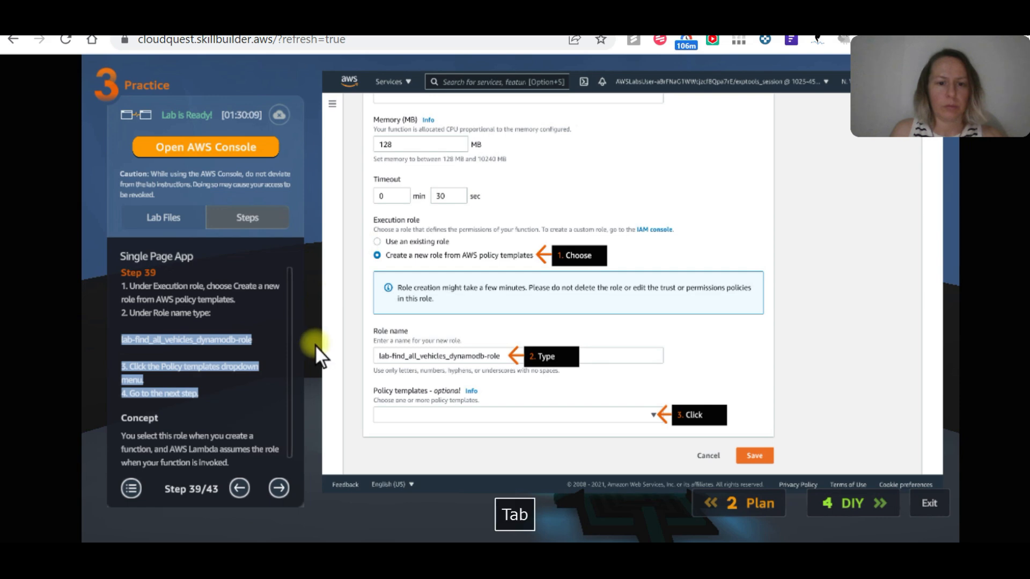
key("ctrl+Tab")
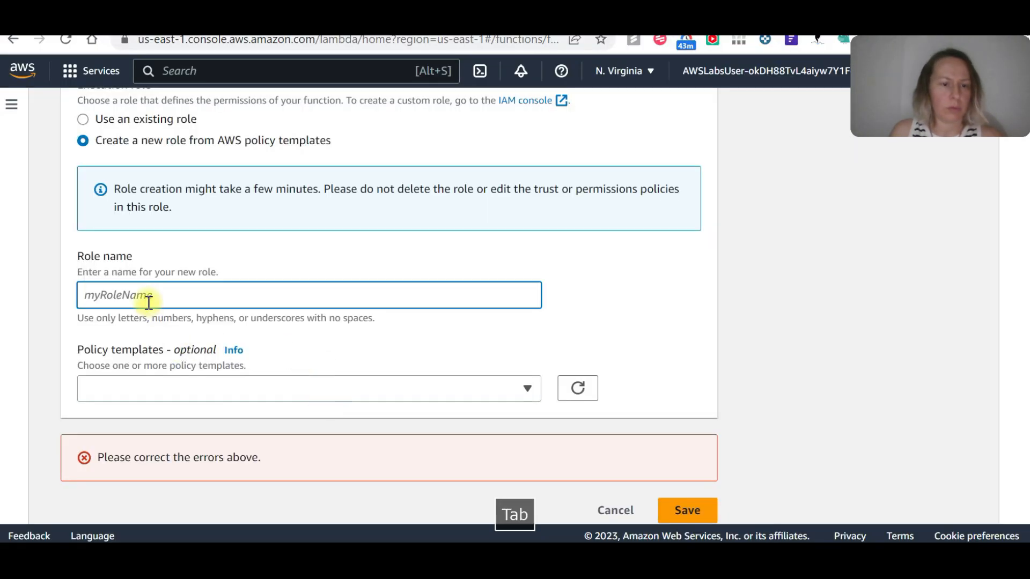
key("ctrl+v")
left_click_drag(177, 295, 665, 261)
key("BackSpace")
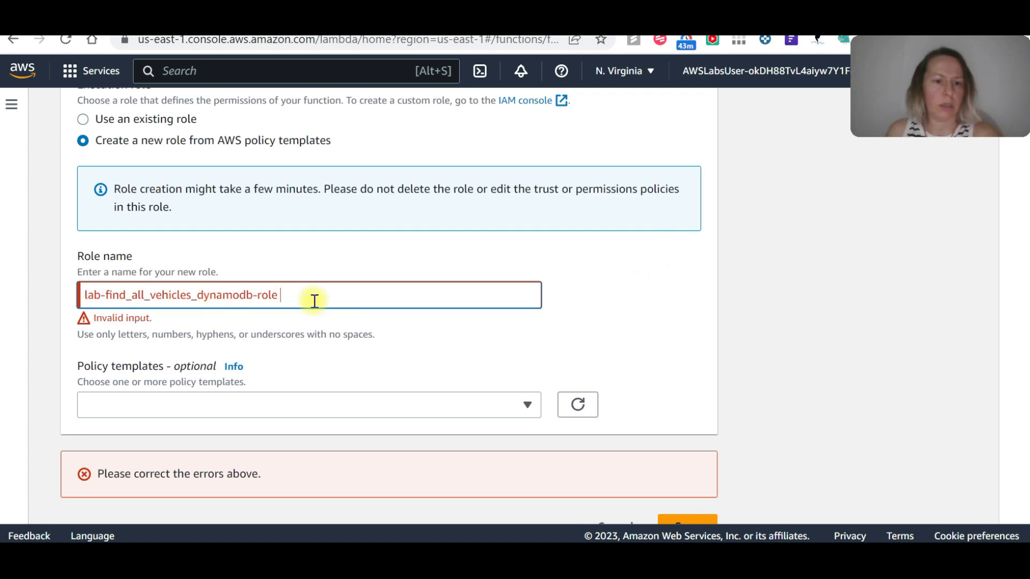
key("BackSpace")
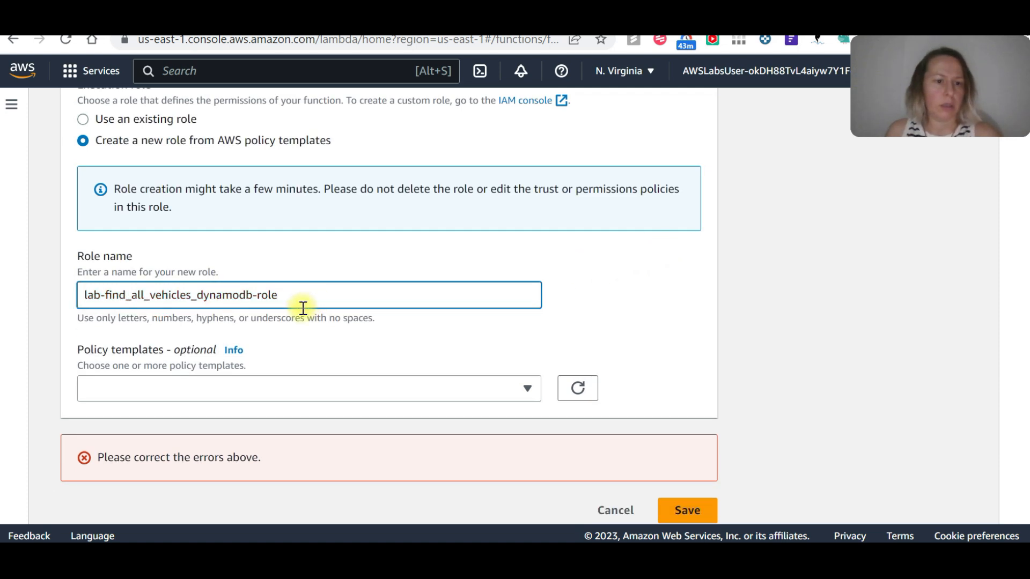
Add the Simple microservice permissions policy template to the new role and save the function's basic settings.
left_click(130, 386)
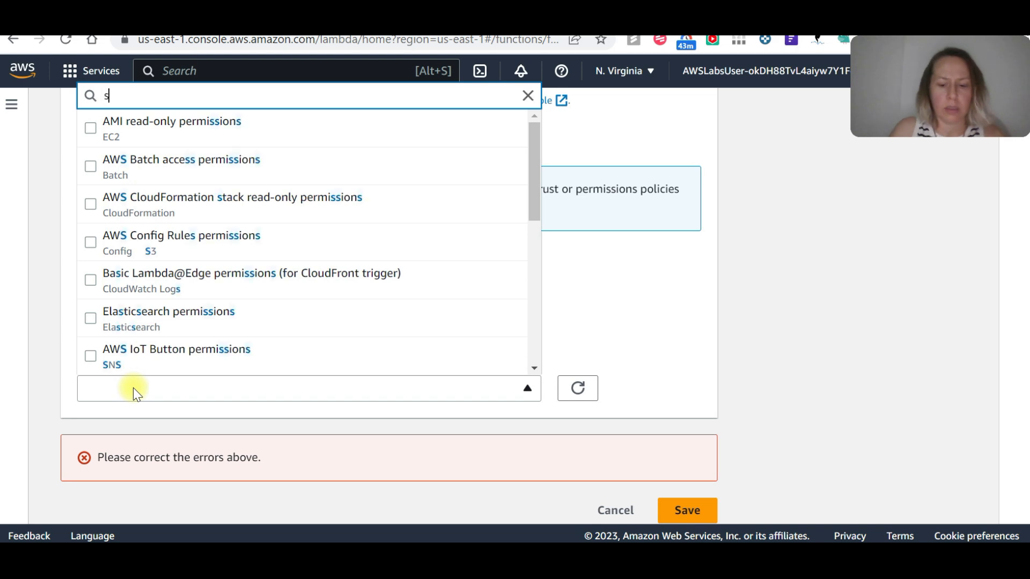
type("simpl")
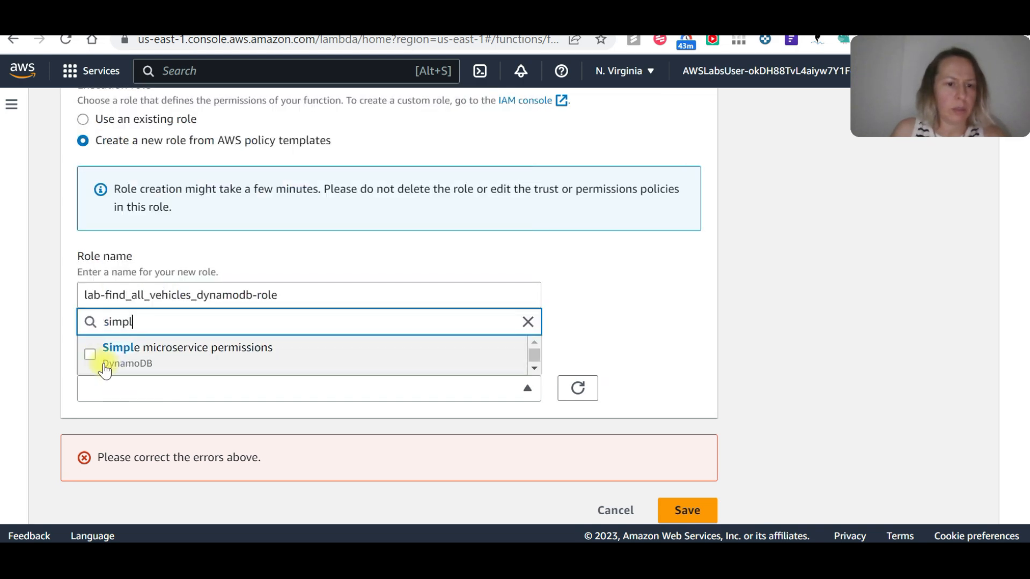
left_click(91, 356)
scroll(348, 366, "down", 1)
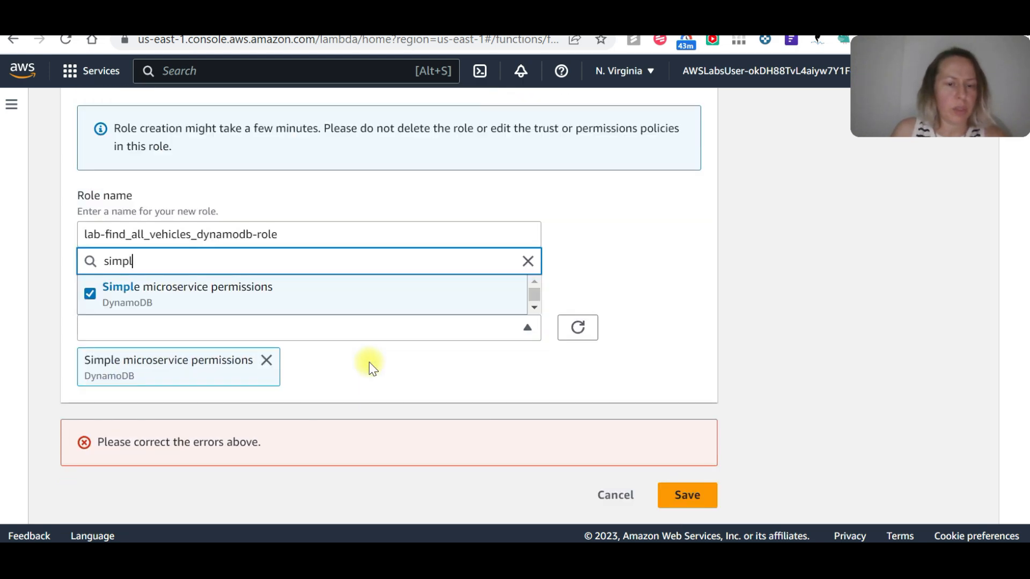
left_click(689, 499)
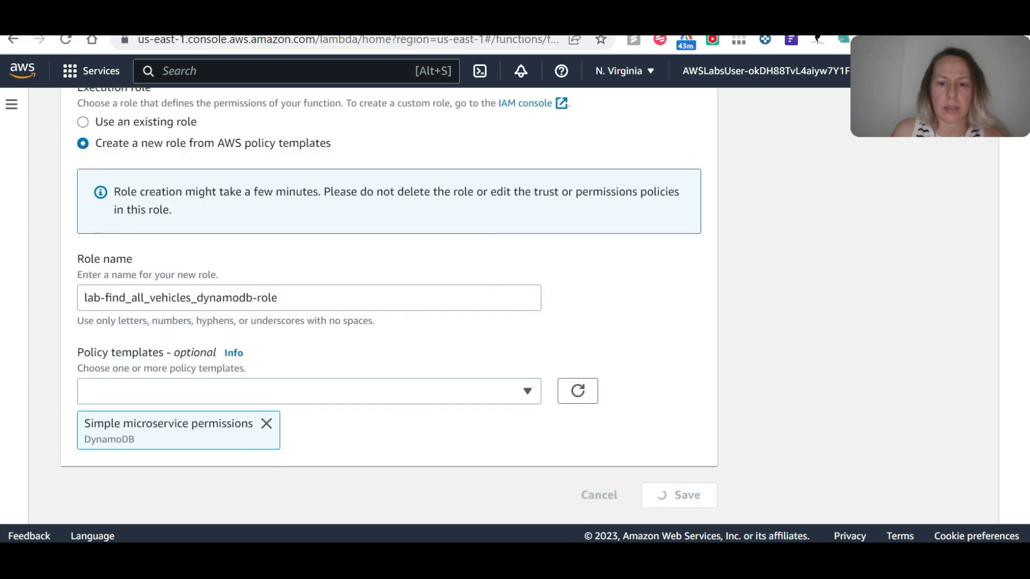
scroll(273, 315, "down", 9)
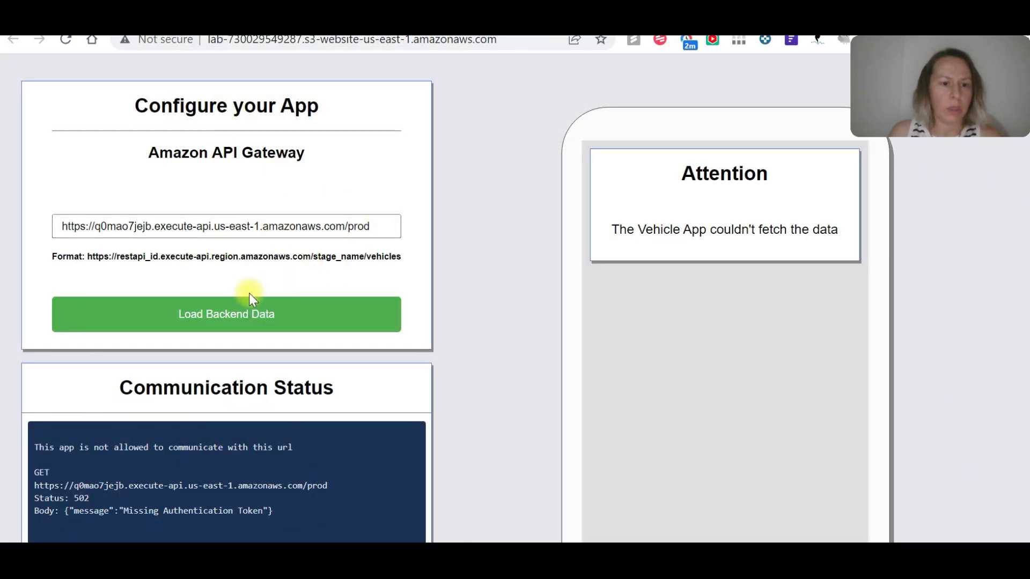
Load the backend data again in the Vehicle App with the API Gateway prod URL.
left_click(265, 314)
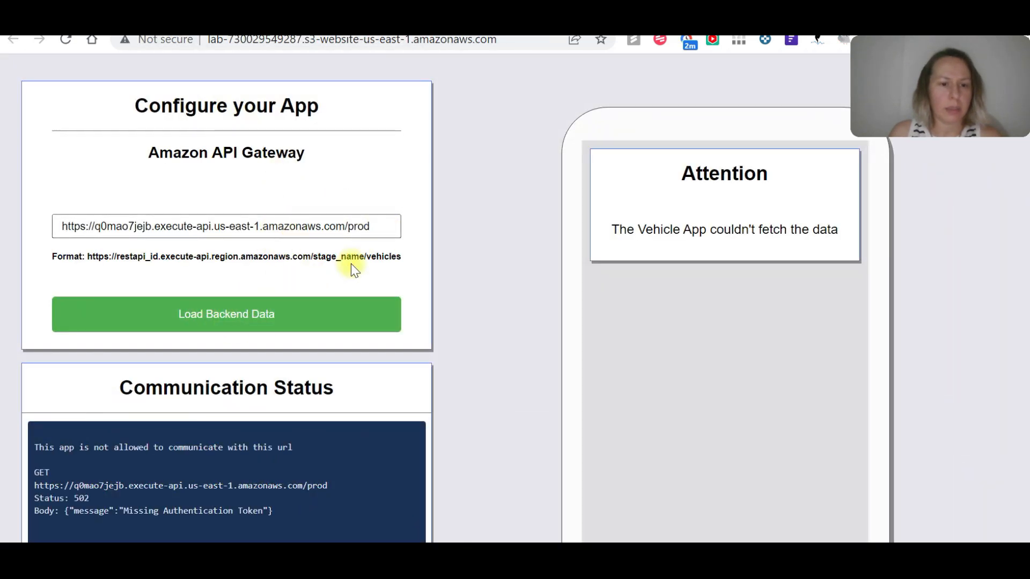
left_click(388, 231)
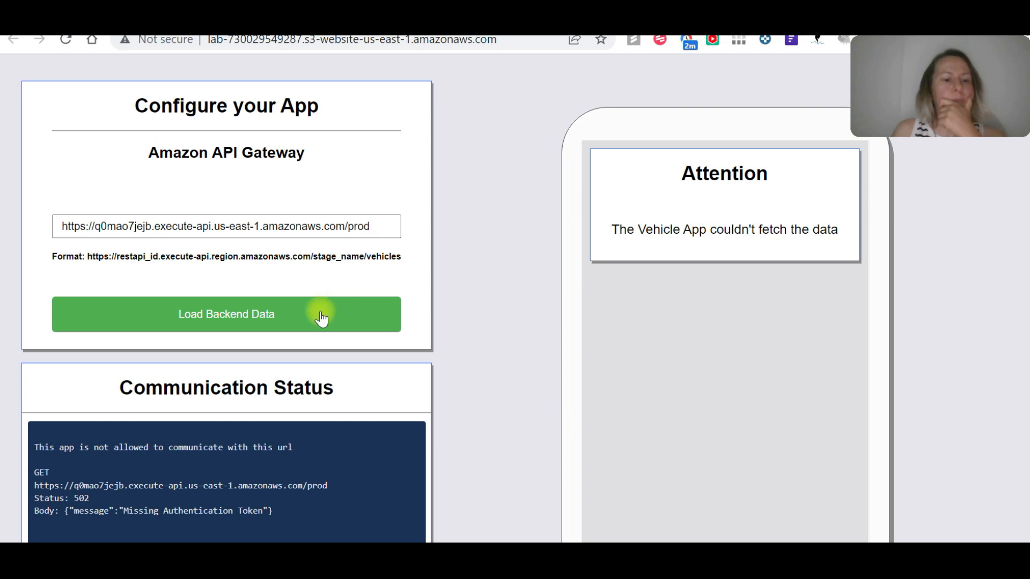
double_click(736, 201)
Examine the find_all_vehicles function's overview, execution role and resource-based policy statements in the Lambda console.
left_click(114, 27)
scroll(326, 331, "up", 1)
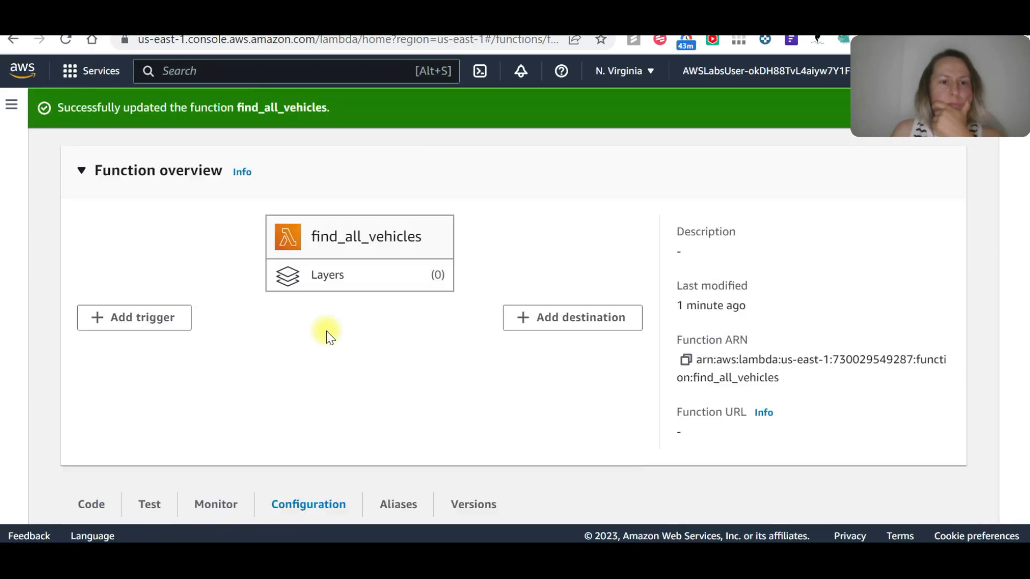
scroll(326, 331, "up", 1)
scroll(326, 329, "down", 10)
scroll(327, 329, "down", 2)
scroll(326, 329, "up", 5)
scroll(425, 362, "down", 10)
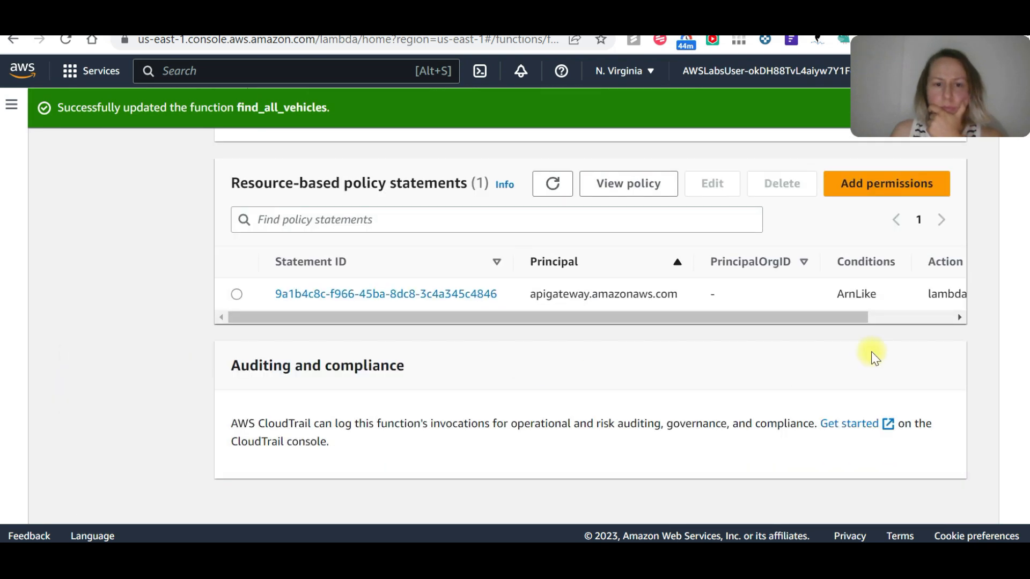
left_click_drag(846, 317, 1012, 317)
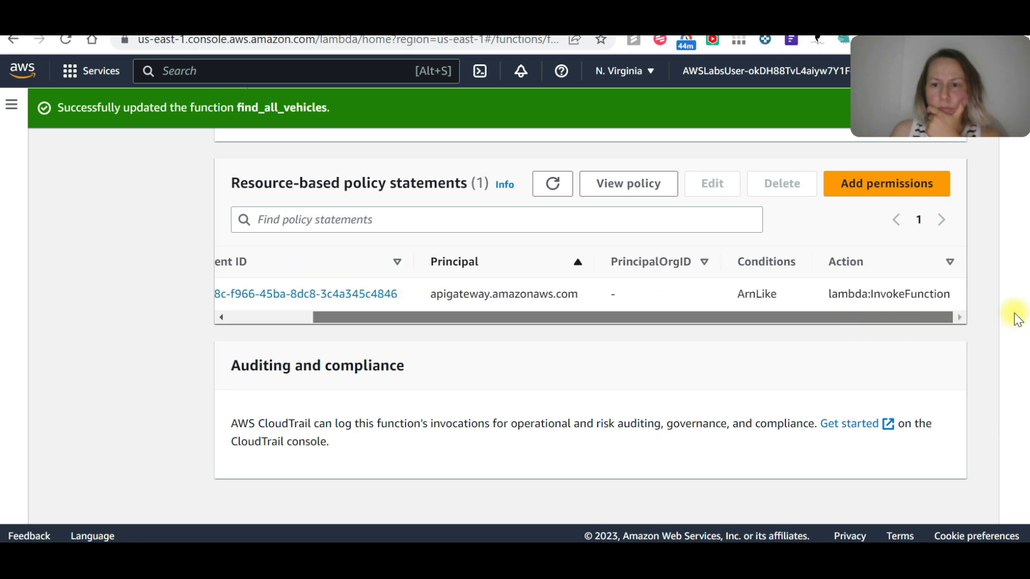
scroll(581, 364, "up", 5)
scroll(524, 364, "up", 10)
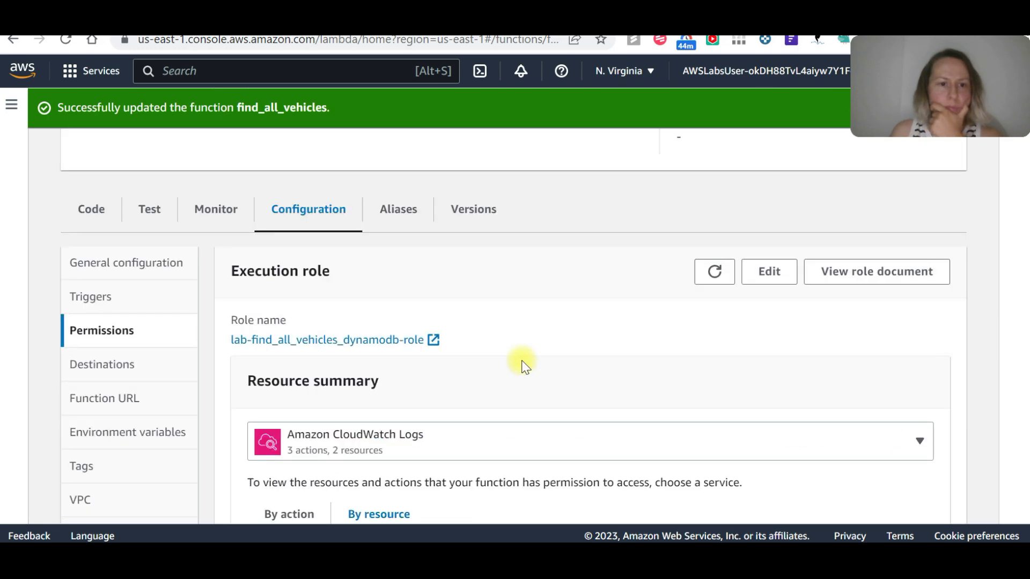
scroll(524, 364, "down", 3)
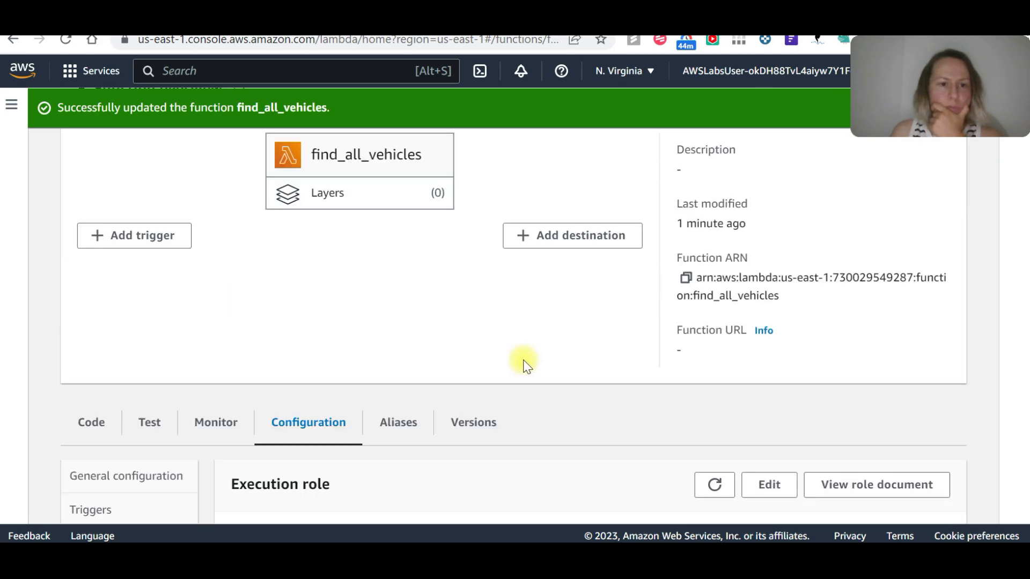
scroll(525, 364, "up", 2)
Review the Communication Status in the Vehicle App and return to the find_all_vehicles function page.
left_click(187, 26)
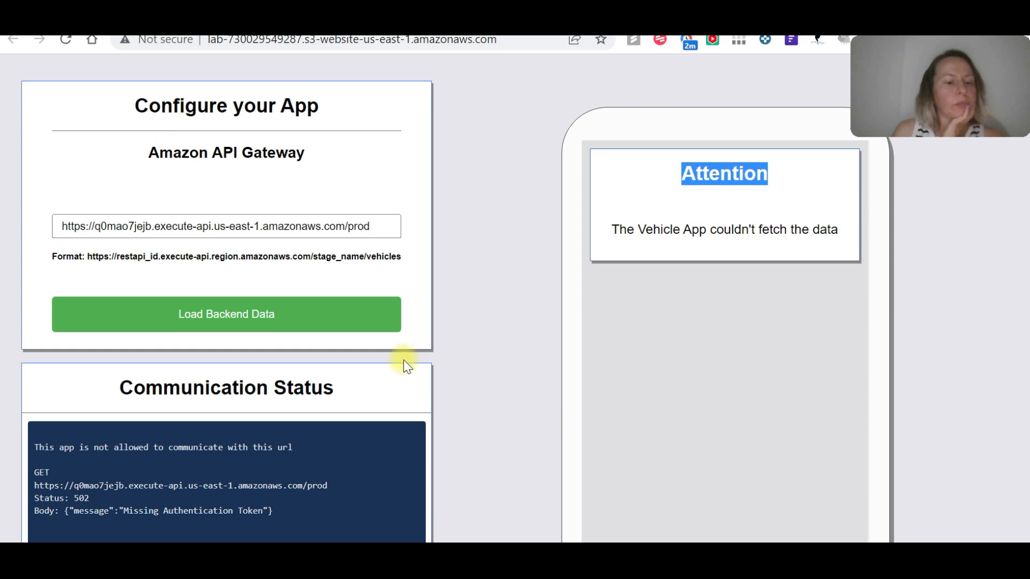
scroll(404, 360, "down", 3)
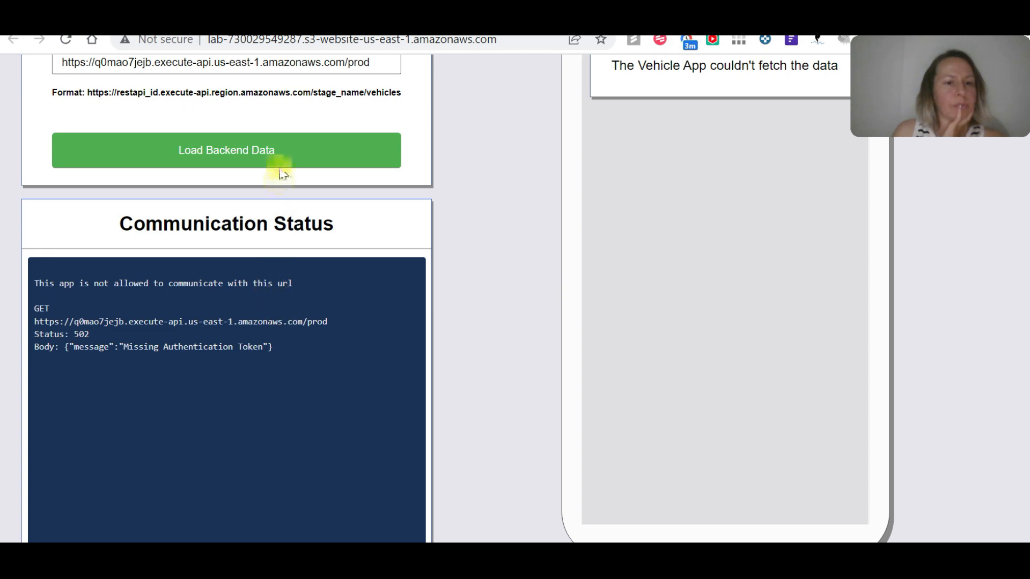
key("ctrl+Tab")
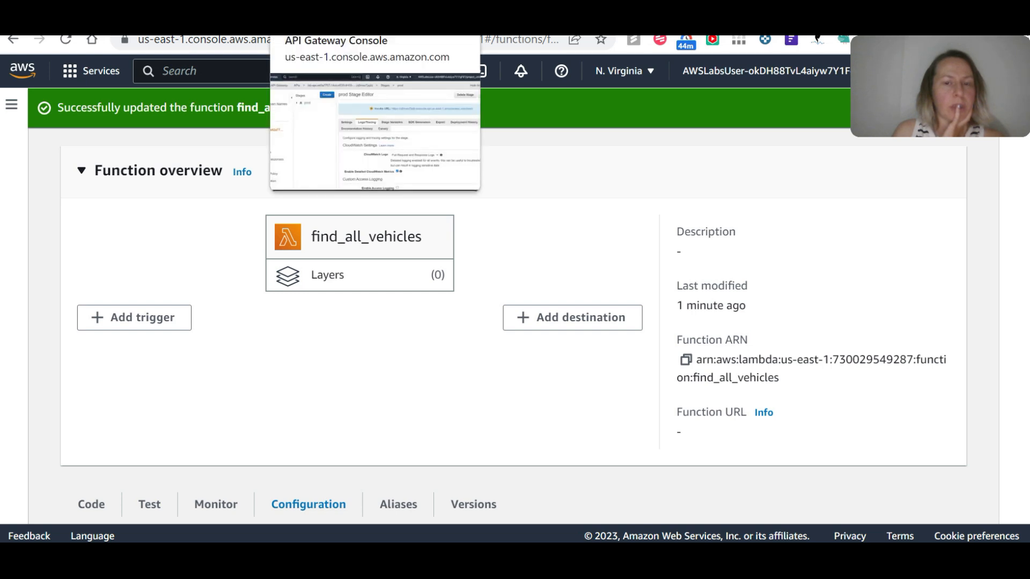
Review the prod stage's CloudWatch logging and tracing settings in the API Gateway console.
left_click(322, 19)
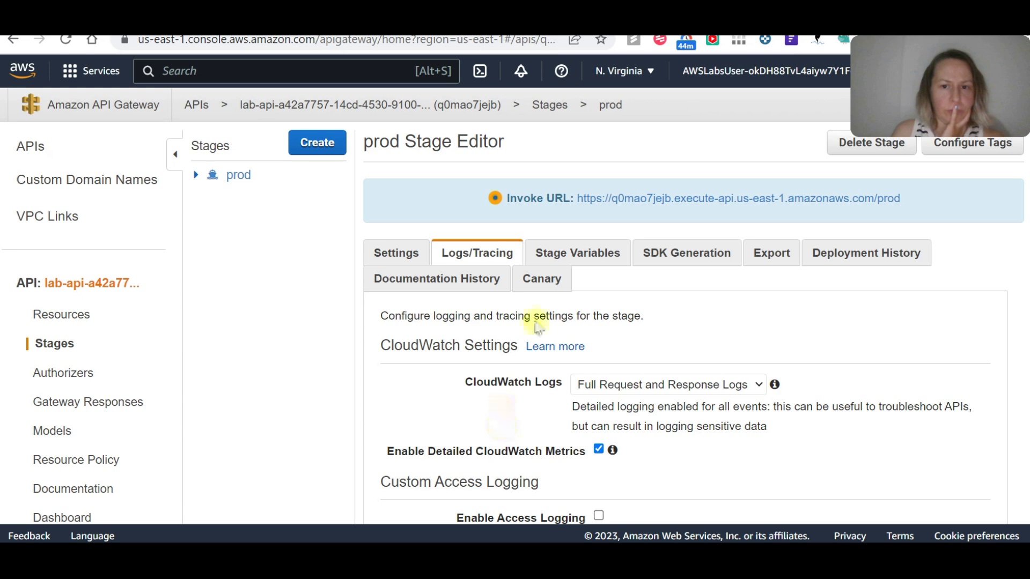
scroll(593, 313, "down", 3)
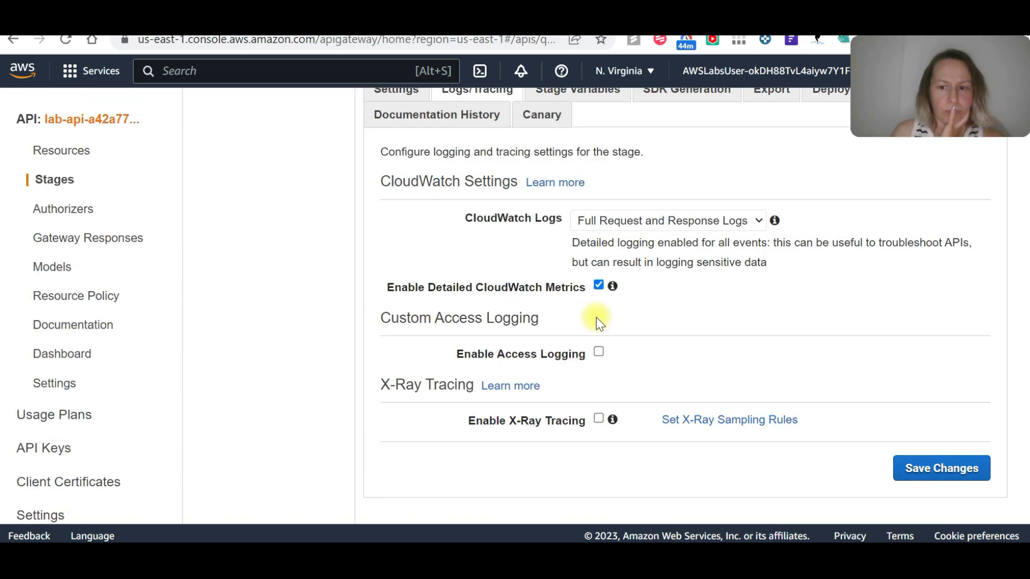
scroll(597, 321, "up", 3)
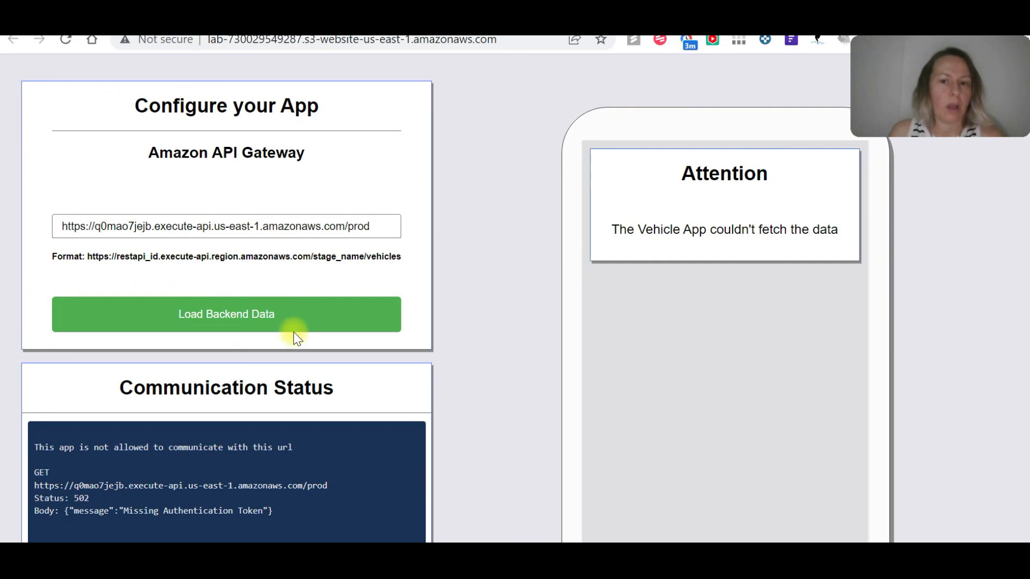
scroll(294, 333, "down", 3)
scroll(267, 291, "up", 3)
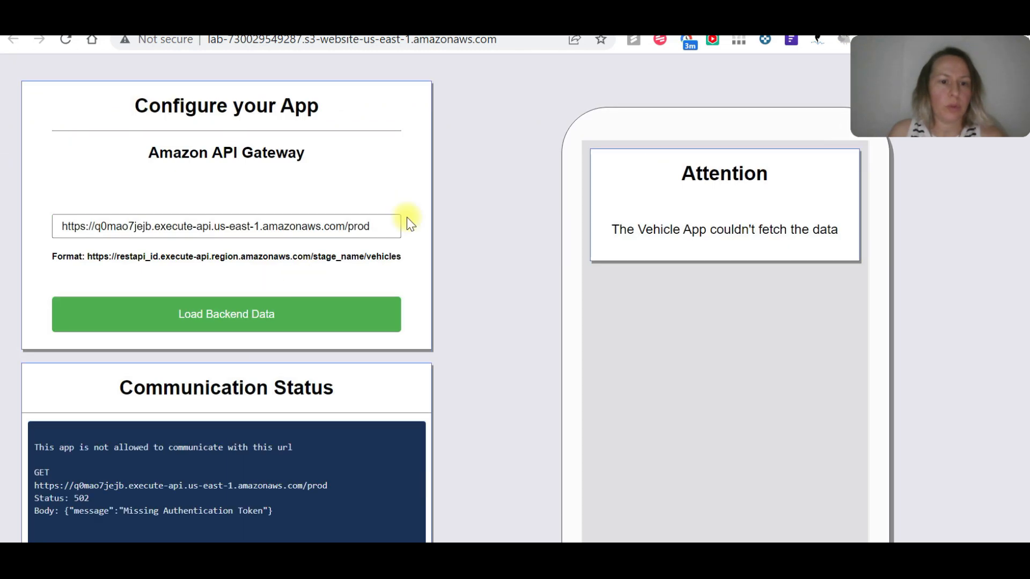
Retry loading the backend data in the Vehicle App and check the DIY validation instructions in Cloud Quest.
left_click(263, 317)
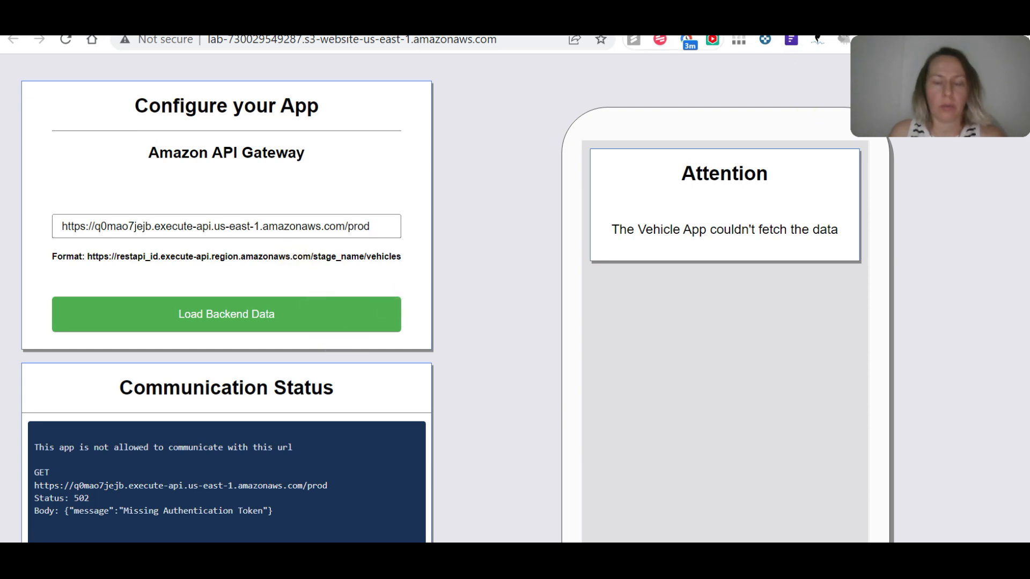
left_click(198, 17)
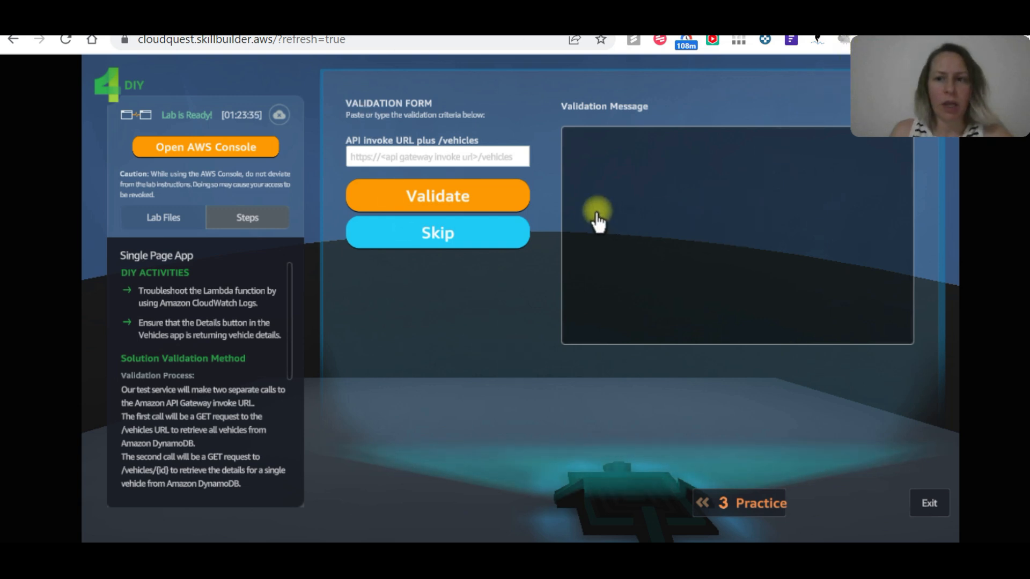
Find the S3 service in the AWS console and look over the objects in the publicly accessible lab bucket.
key("ctrl+Tab")
left_click(272, 74)
type("s3")
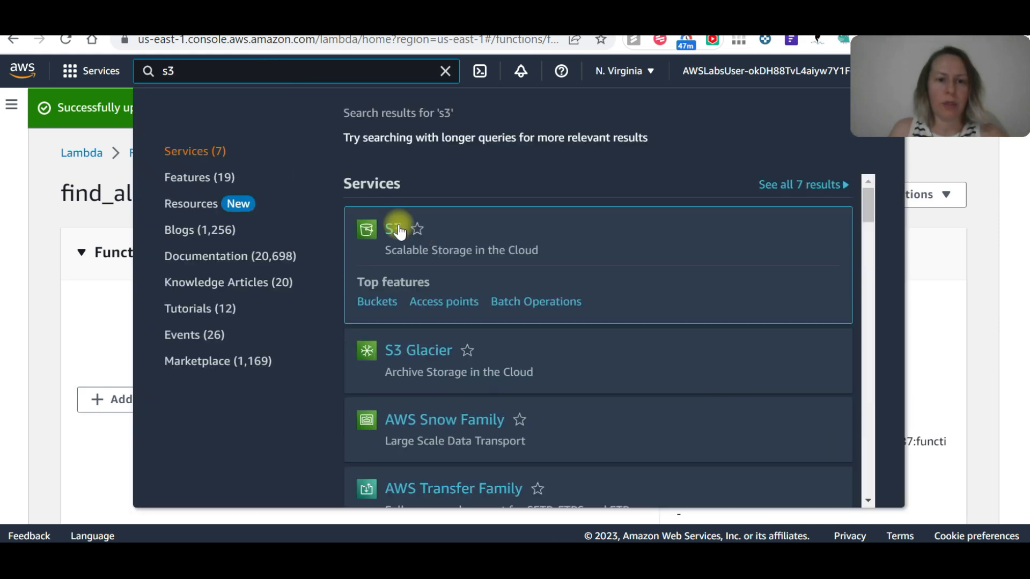
left_click(397, 230)
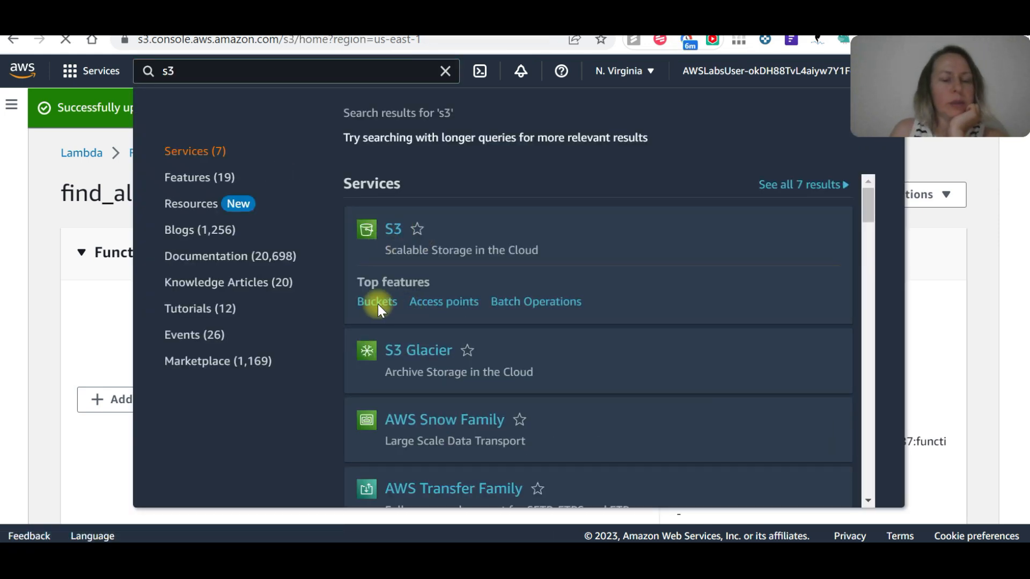
scroll(338, 234, "down", 2)
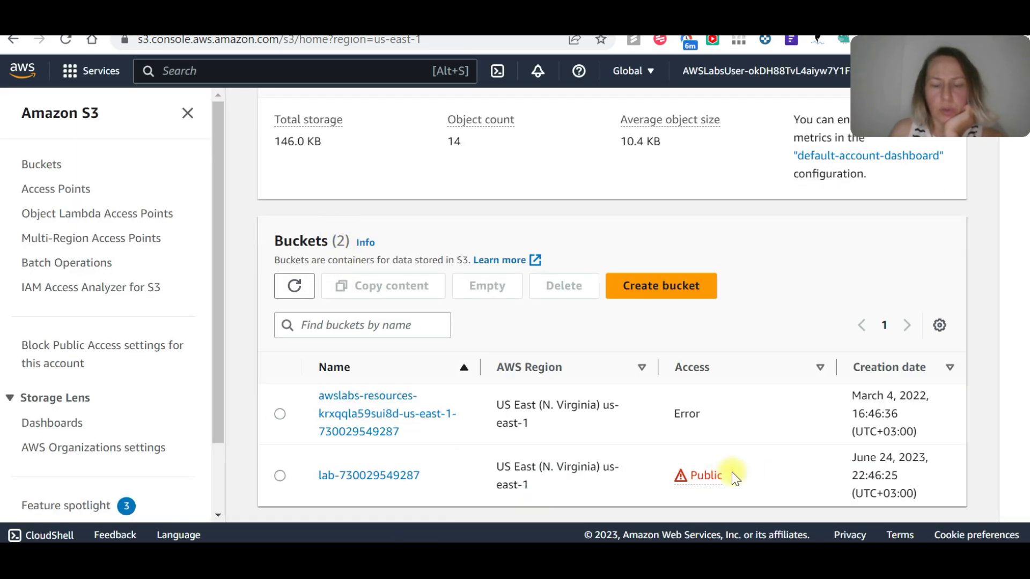
left_click(409, 483)
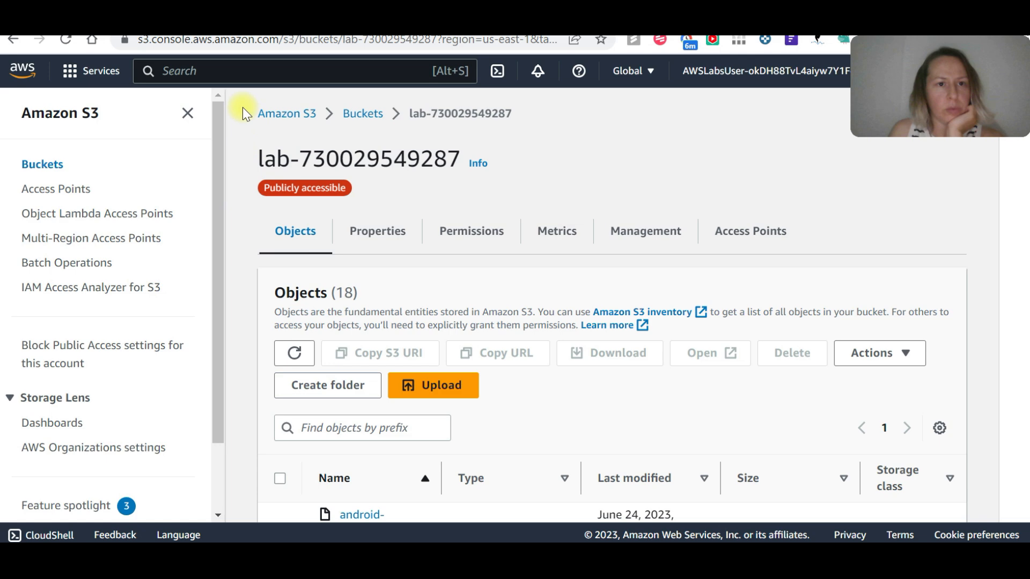
scroll(375, 257, "down", 2)
scroll(384, 272, "up", 2)
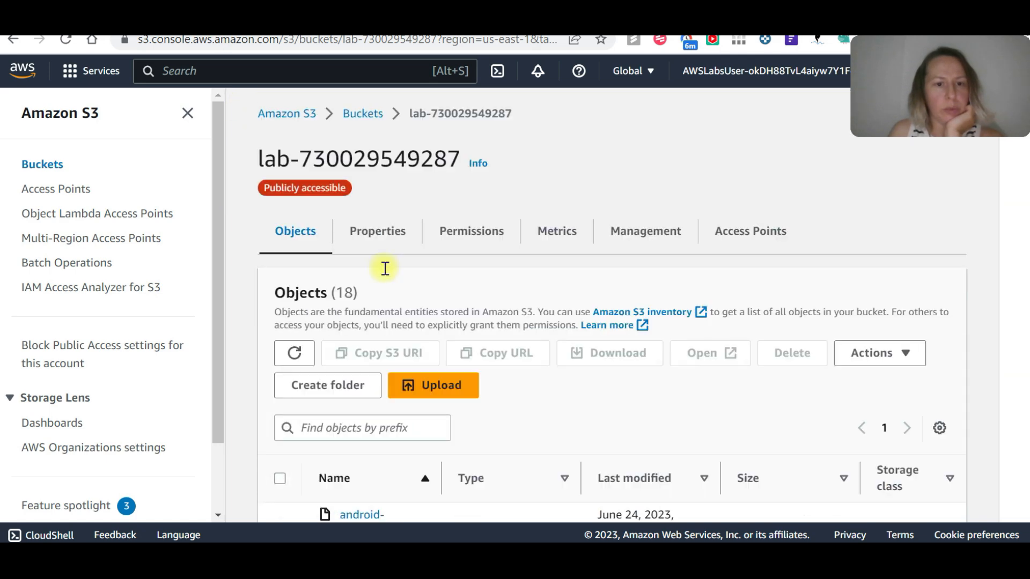
Deploy the lab API to the prod stage from its API Gateway resources.
left_click(126, 24)
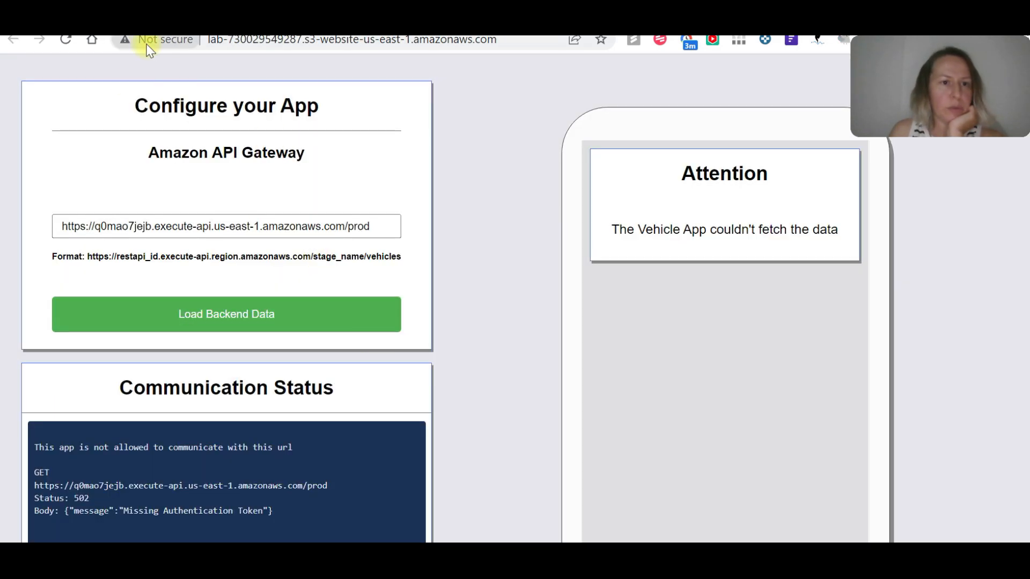
left_click(166, 24)
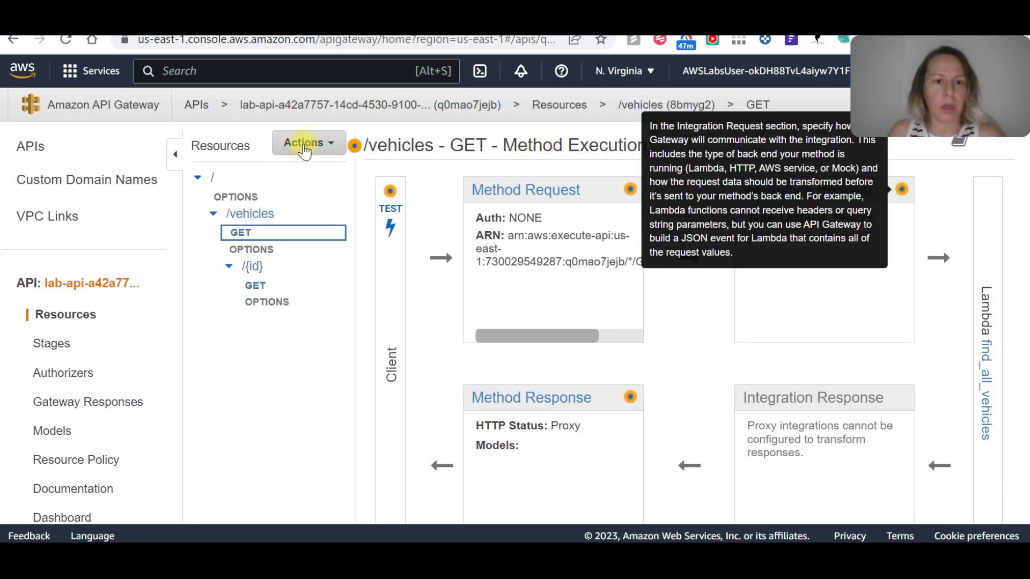
left_click(302, 143)
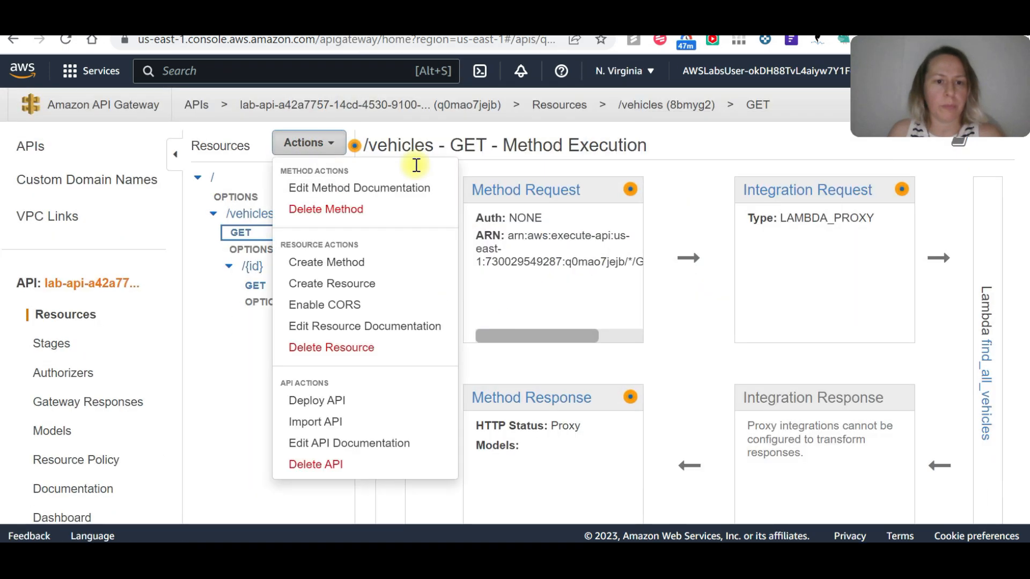
left_click(322, 400)
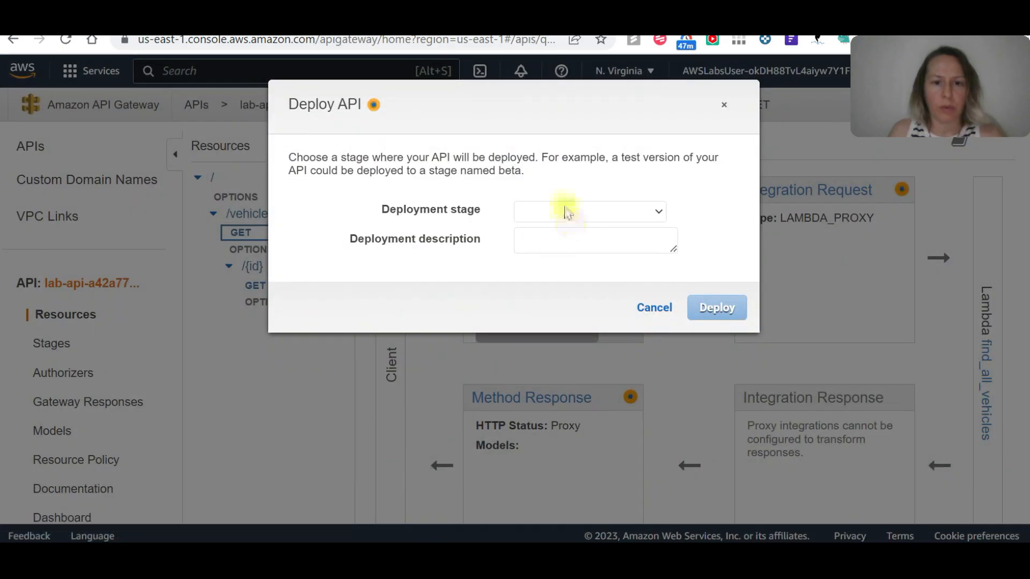
left_click(568, 215)
left_click(581, 240)
left_click(716, 306)
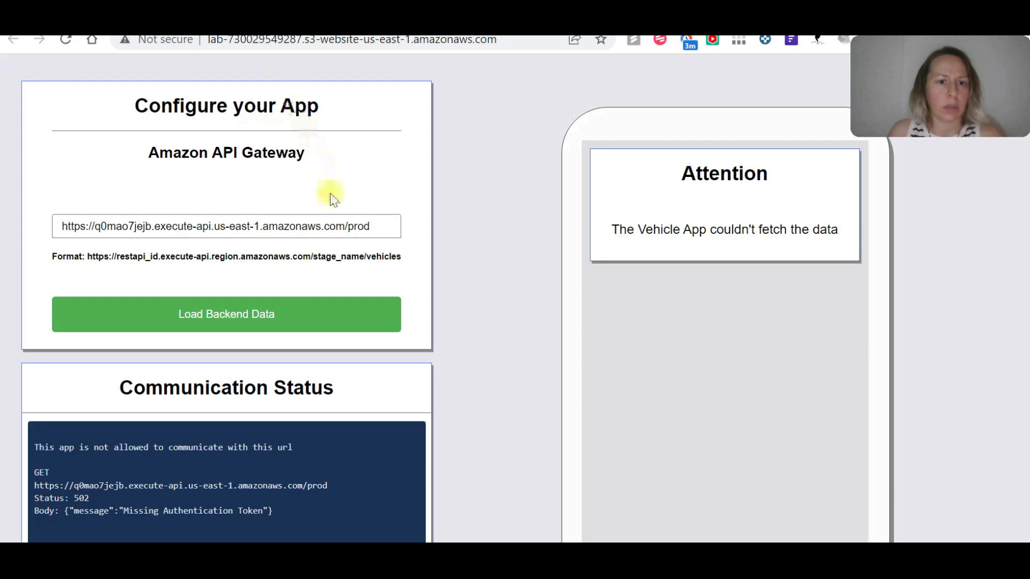
Retry the backend data request in the Vehicle App against the redeployed API and return to the prod stage editor.
left_click(292, 318)
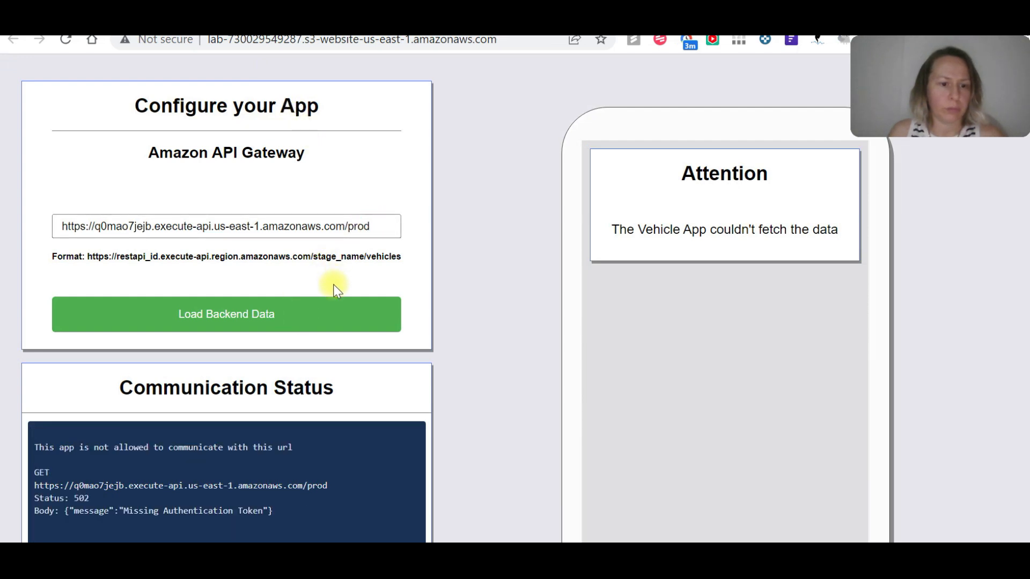
left_click(319, 319)
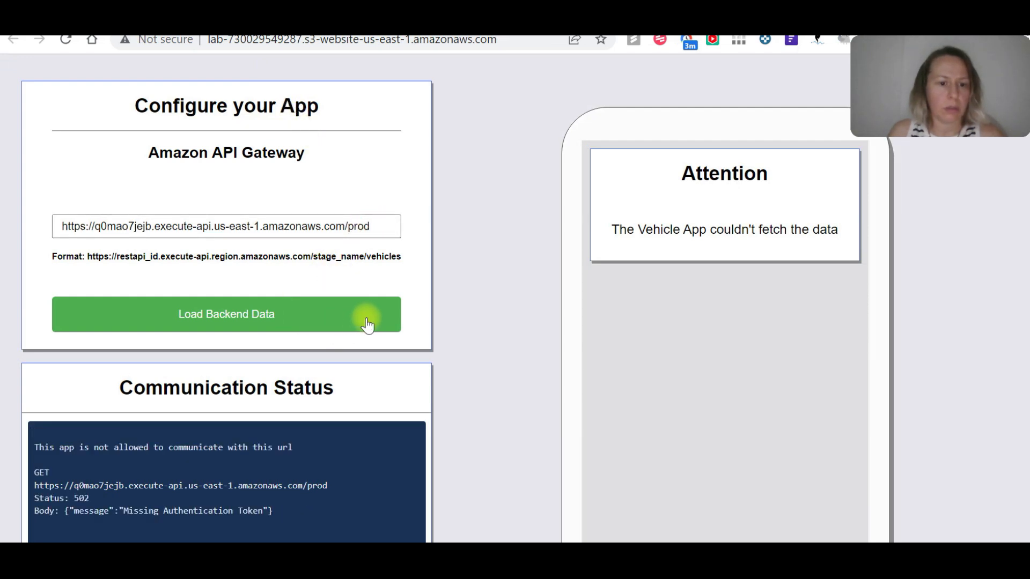
left_click(297, 323)
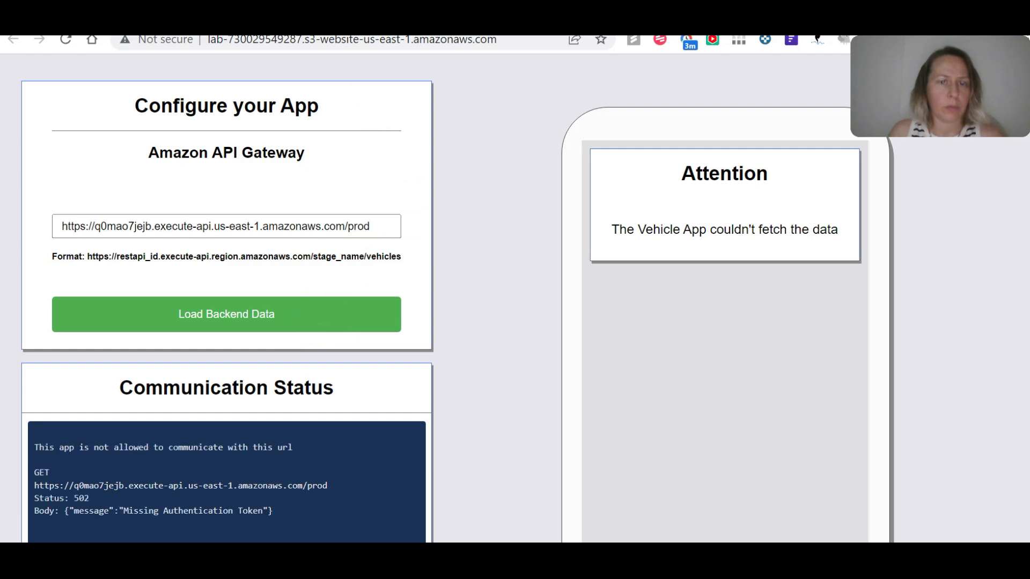
left_click(445, 27)
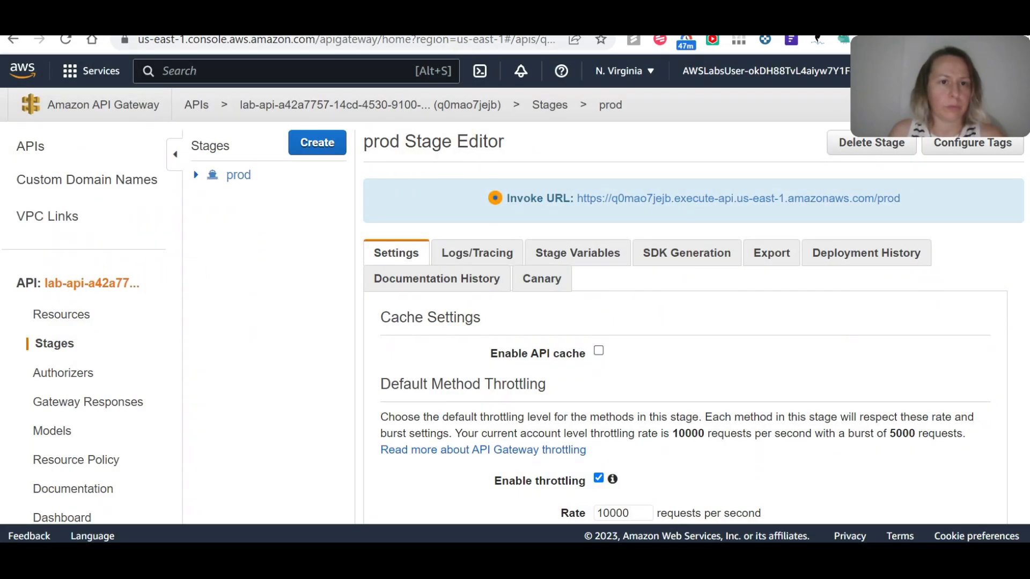
Switch from the S3 bucket page to the Lambda service by searching for lamda.
left_click(268, 27)
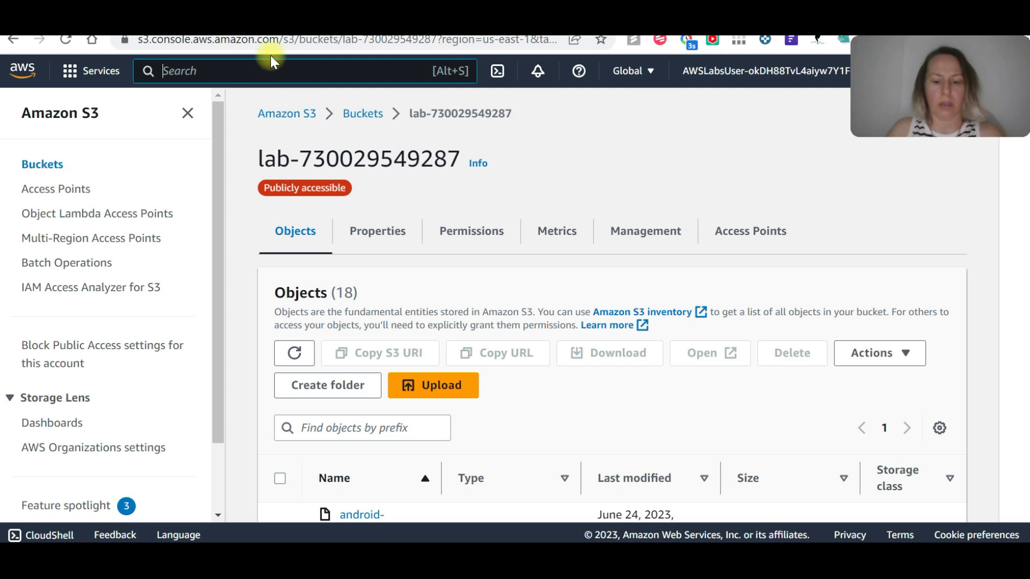
type("lamda")
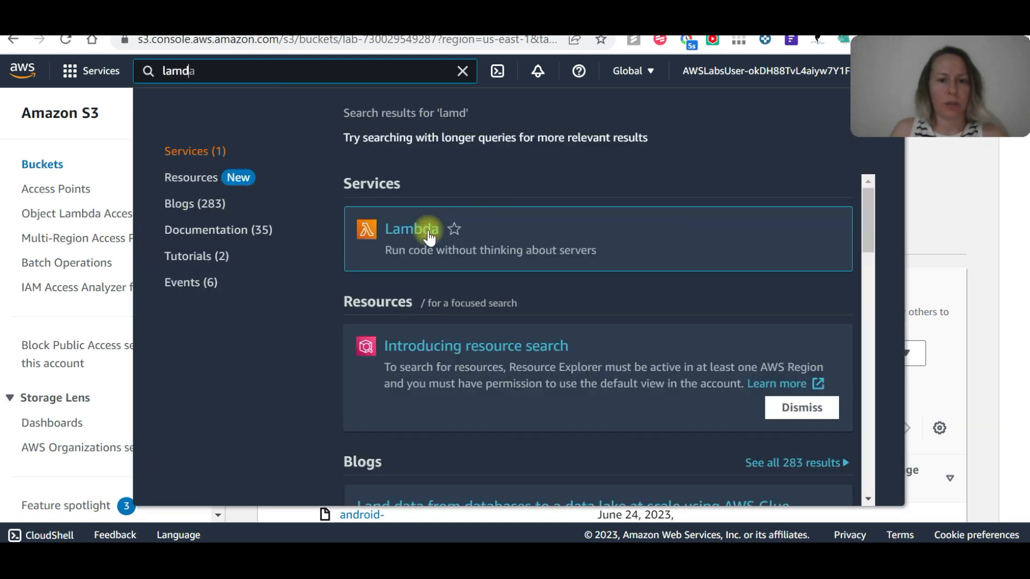
left_click(429, 236)
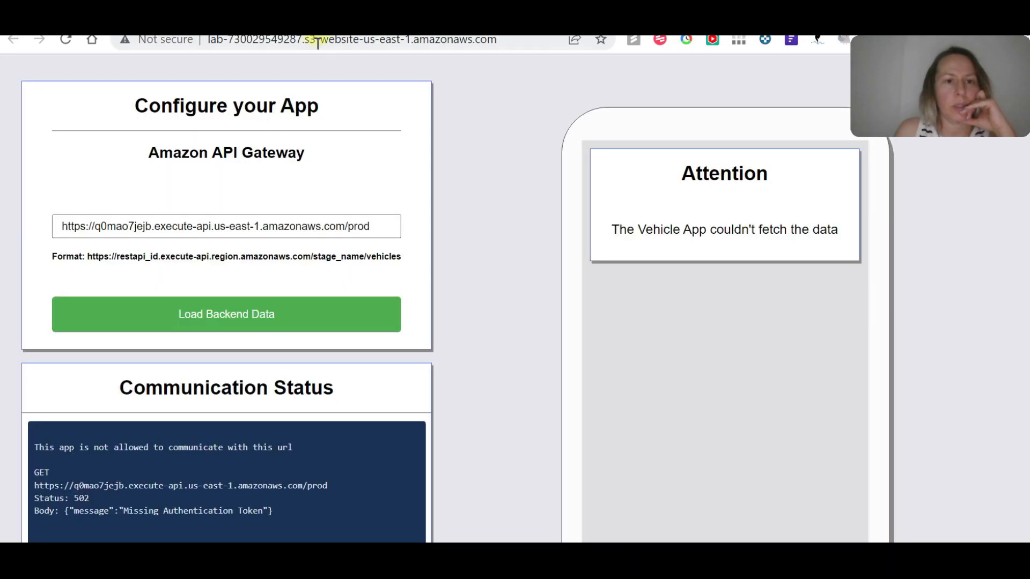
Reload the Vehicle App and load its backend data with the prod invoke URL copied from policy.txt.
left_click(320, 40)
key("Return")
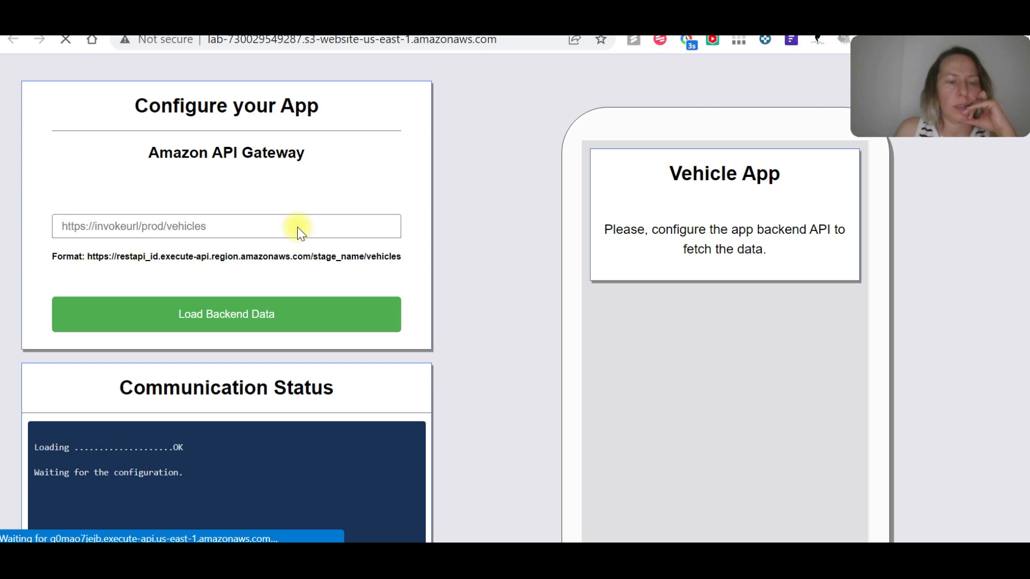
left_click(453, 556)
left_click(350, 250)
left_click_drag(459, 291, 12, 290)
key("ctrl+c")
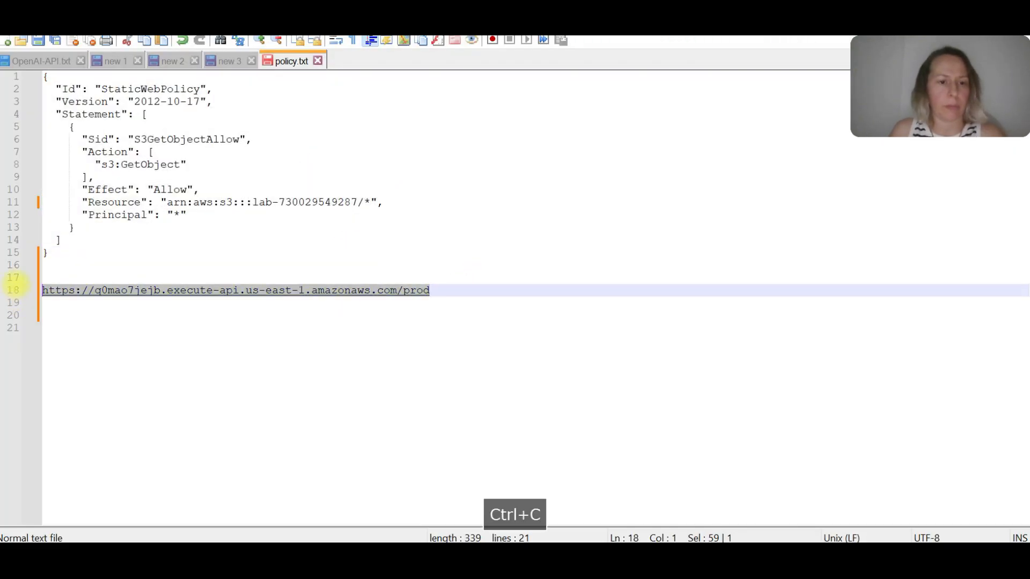
key("alt+Tab")
key("ctrl+v")
left_click(272, 316)
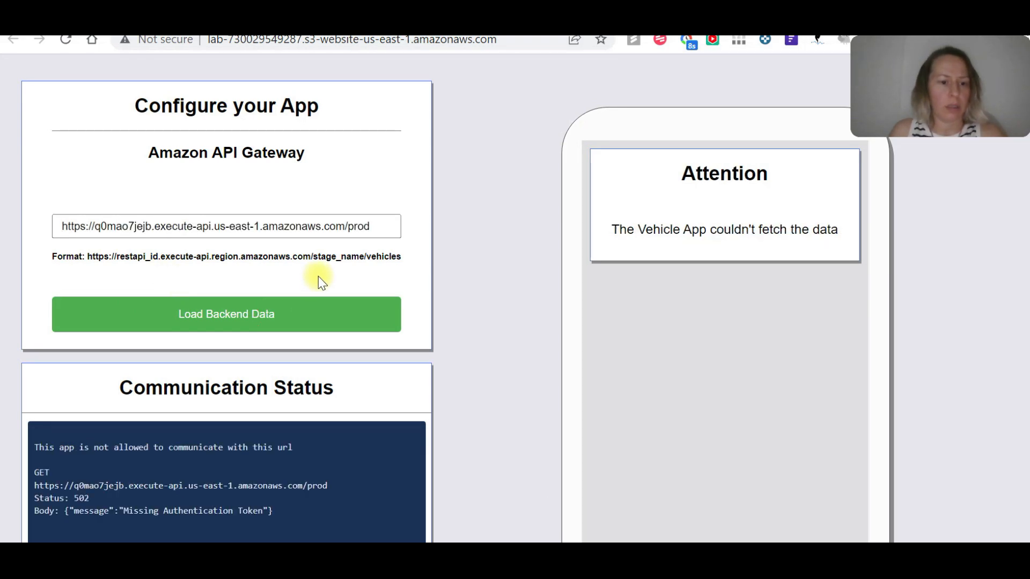
Open the find_all_vehicles function in Lambda and the /vehicles GET method's execution page in API Gateway.
key("ctrl+Tab")
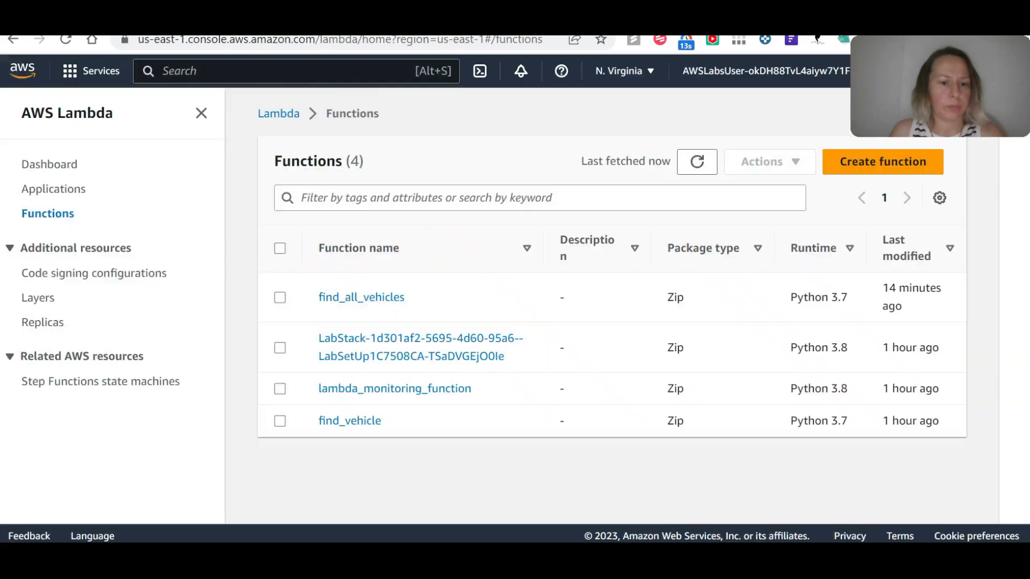
left_click(387, 296)
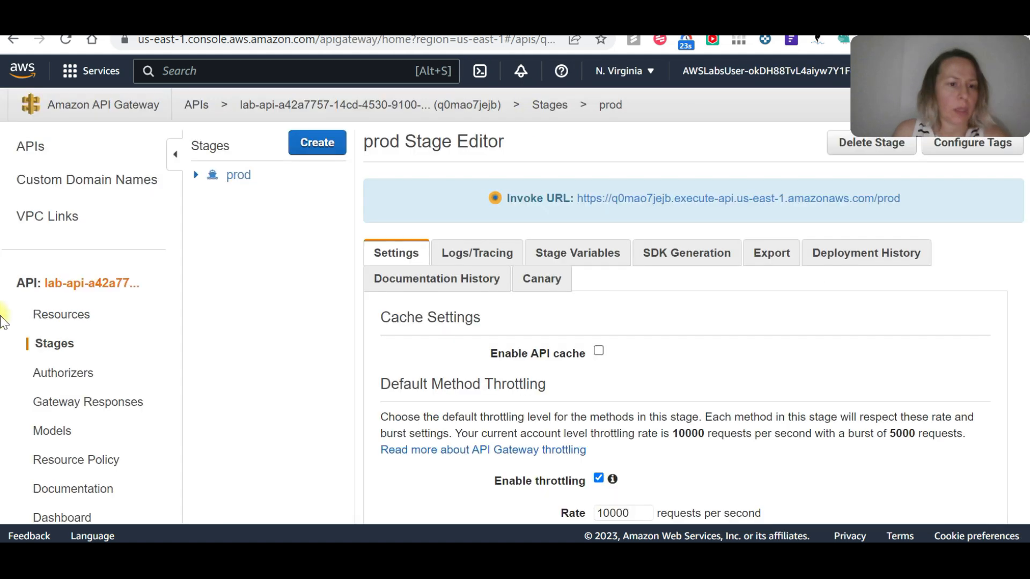
left_click(72, 314)
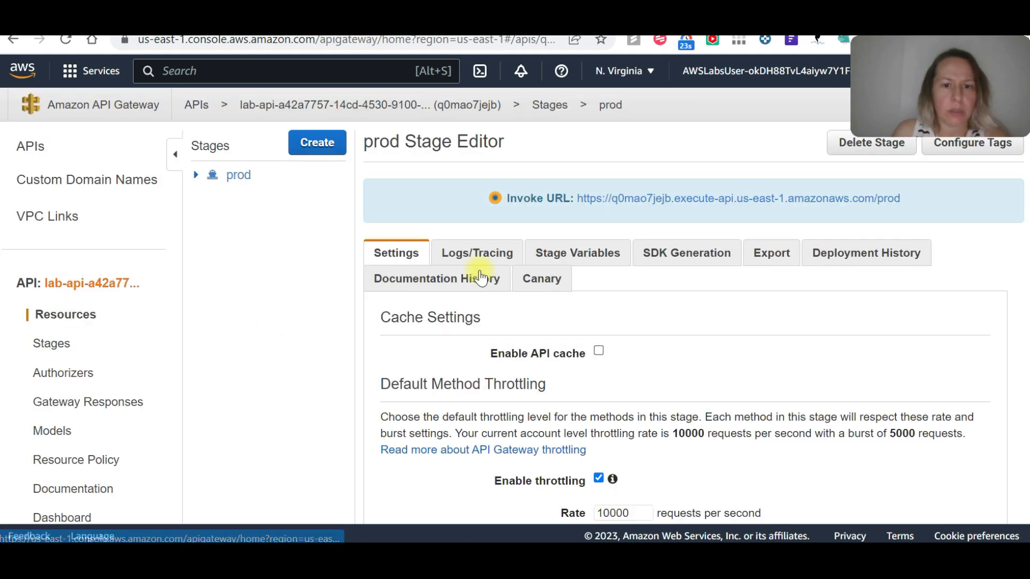
left_click(252, 214)
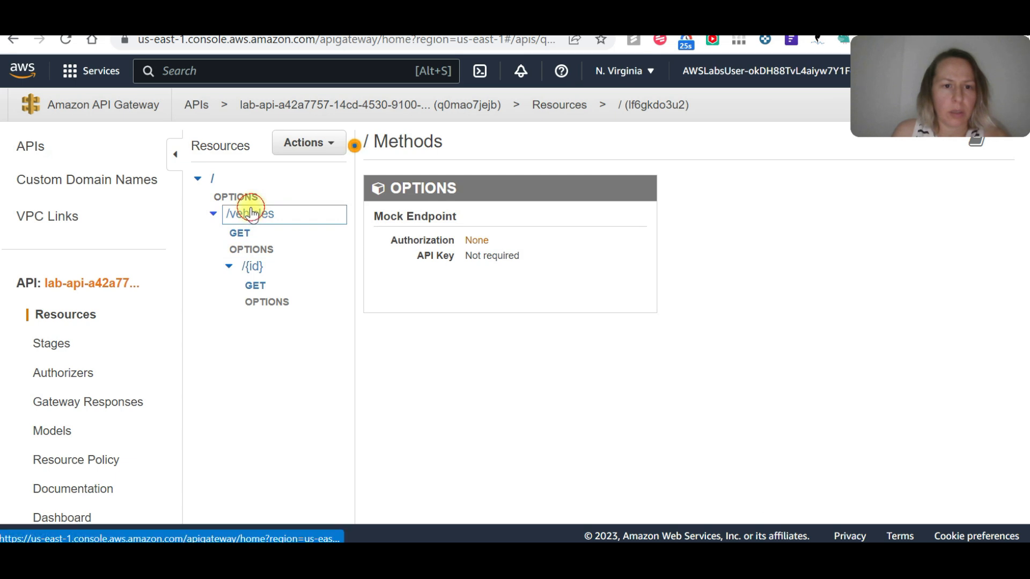
left_click(274, 232)
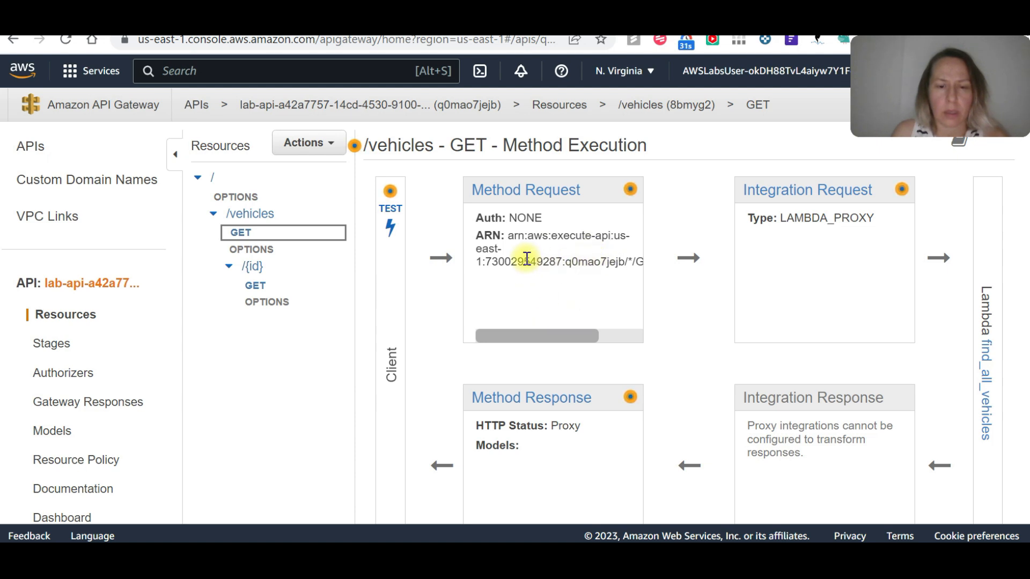
Examine the /vehicles GET method's request ARN, request description, test page and response.
left_click_drag(579, 336, 658, 343)
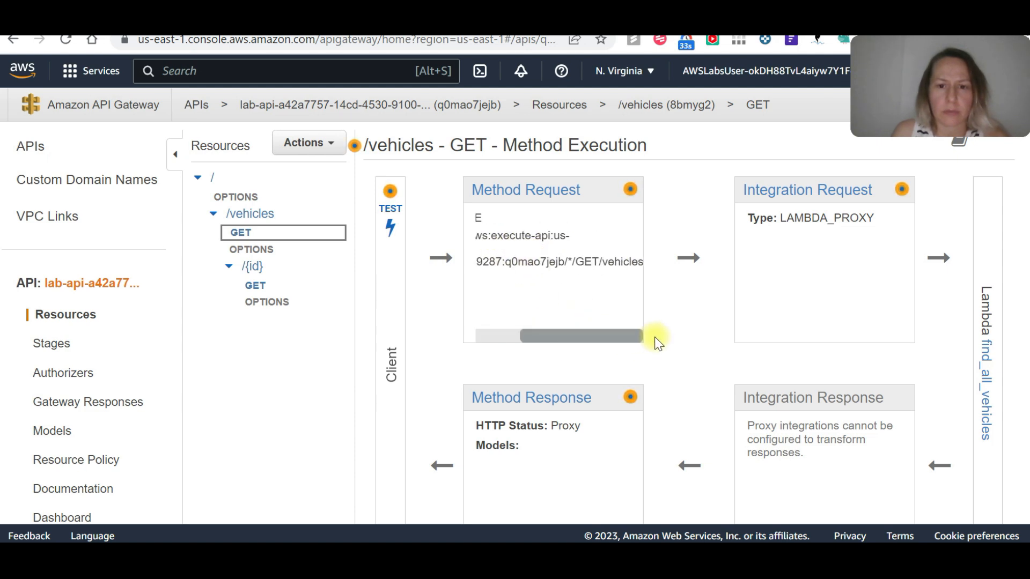
left_click_drag(572, 338, 510, 346)
mouse_move(635, 193)
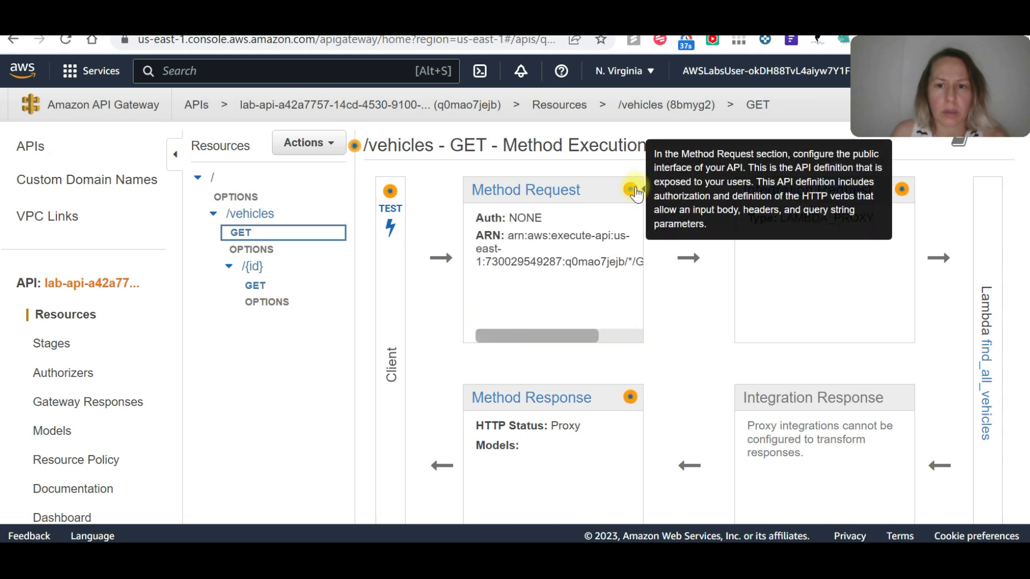
left_click(390, 211)
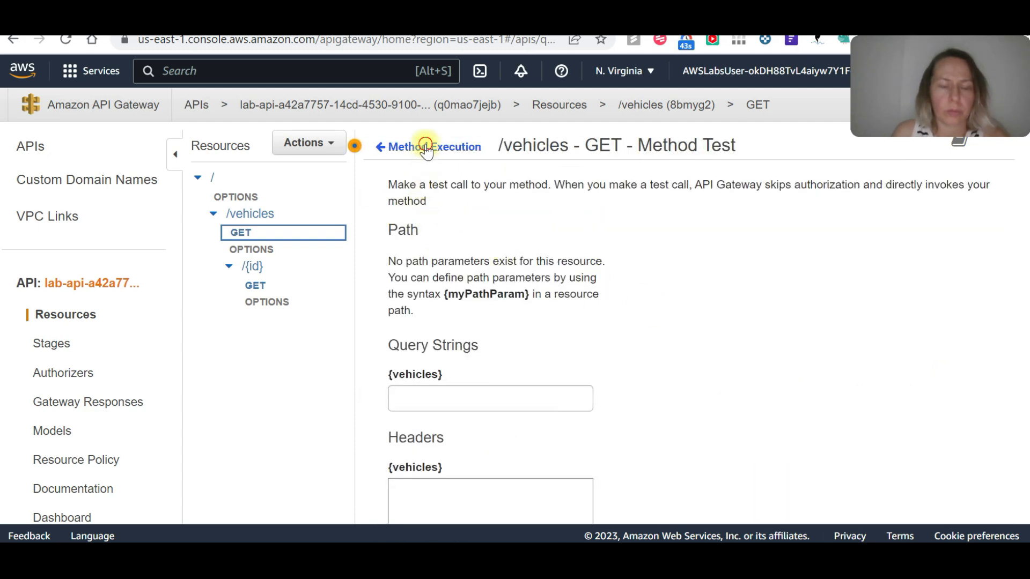
left_click(382, 146)
scroll(504, 360, "down", 3)
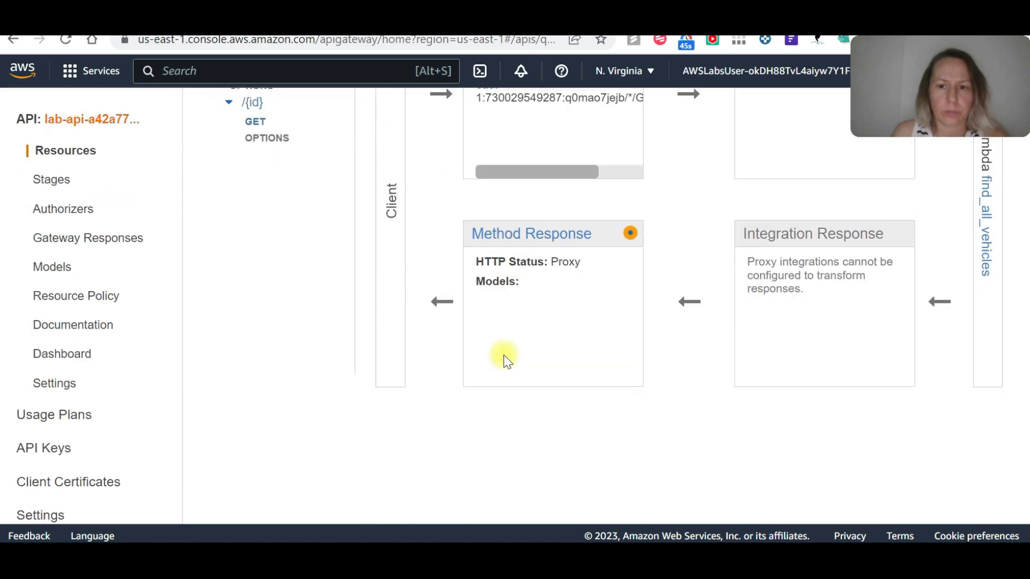
scroll(504, 355, "up", 3)
left_click_drag(546, 340, 438, 352)
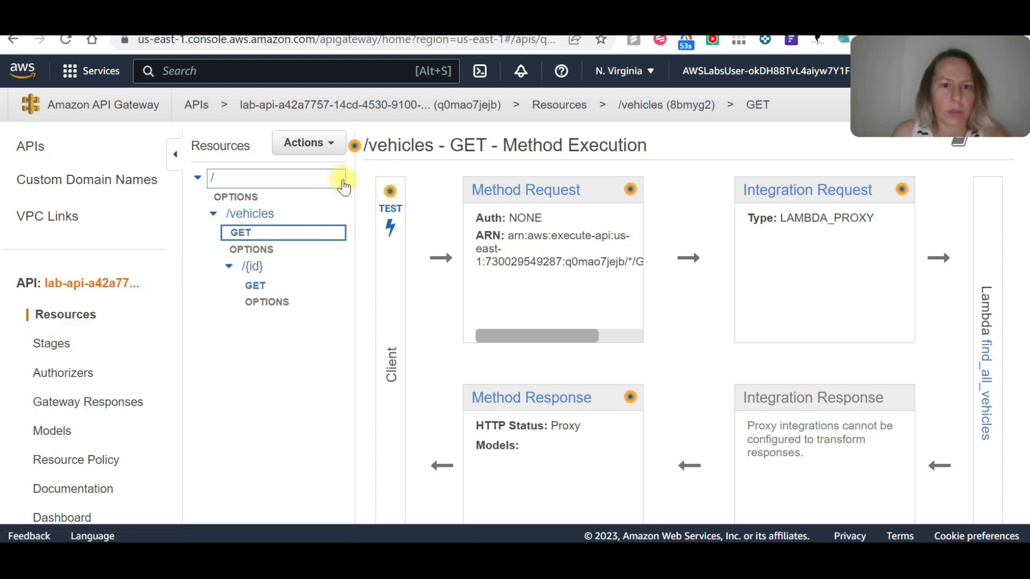
Compare the execution flows of the GET and OPTIONS methods under the /vehicles resource.
left_click(239, 215)
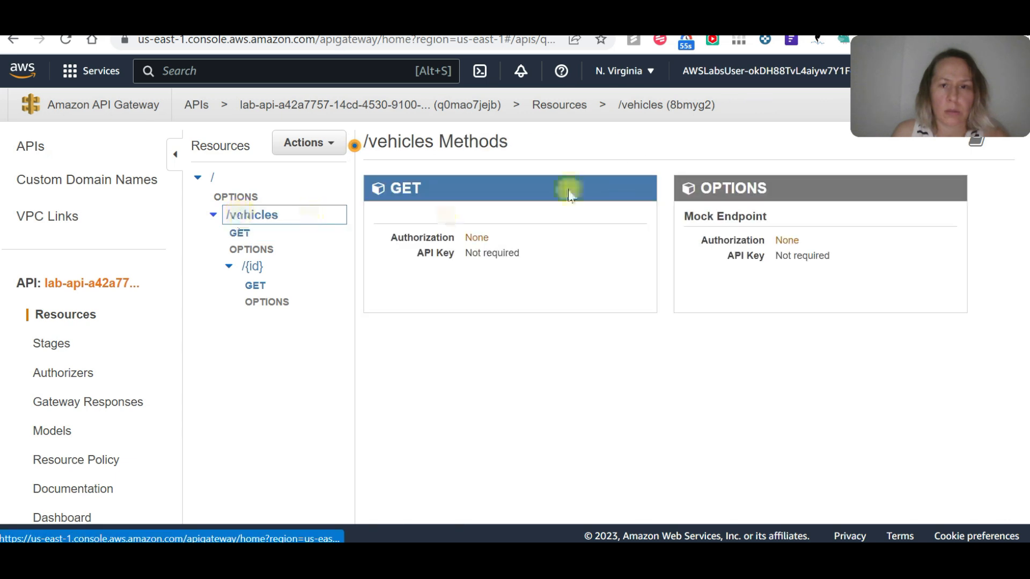
left_click(252, 250)
left_click(240, 233)
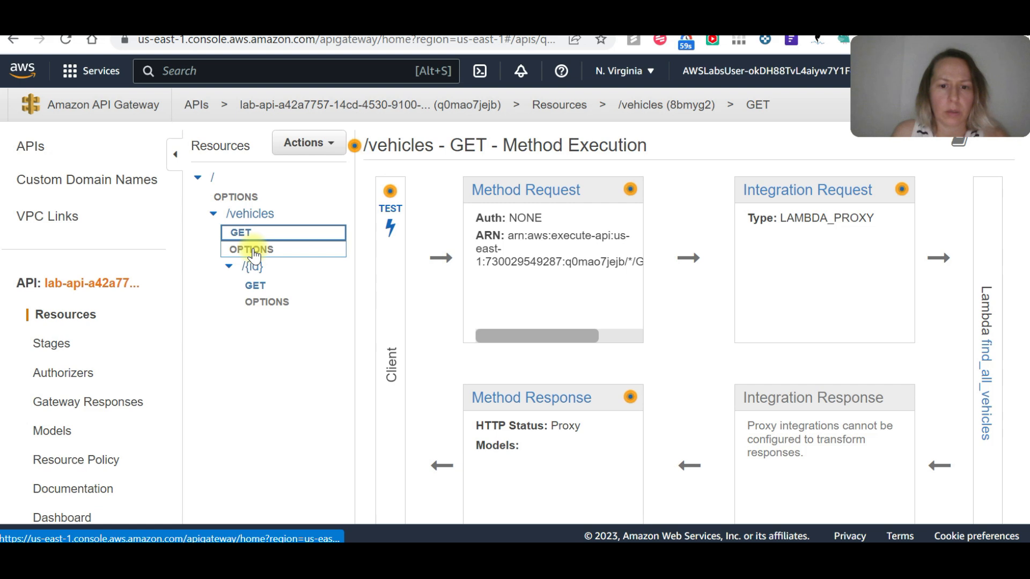
left_click(252, 250)
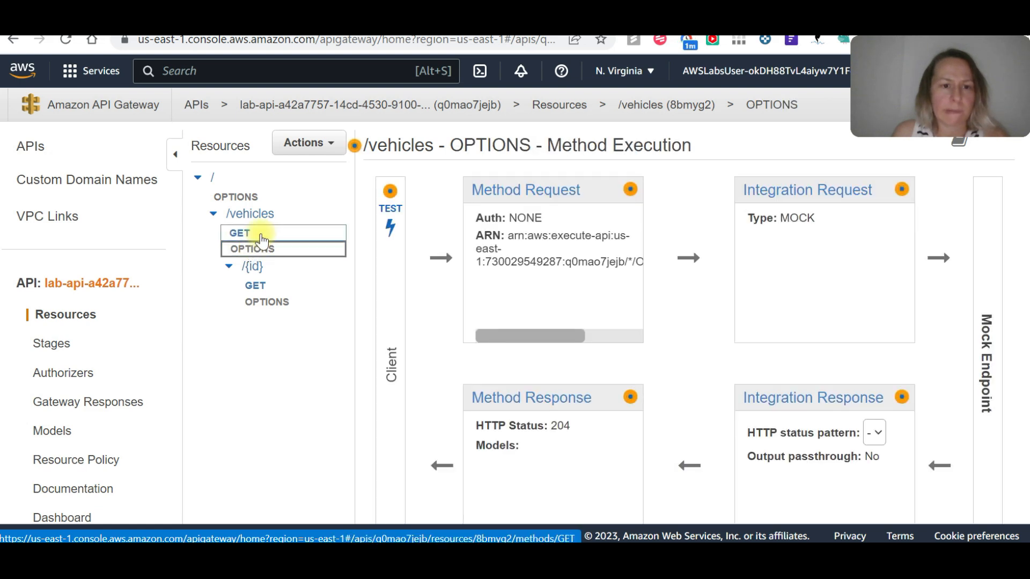
left_click(262, 235)
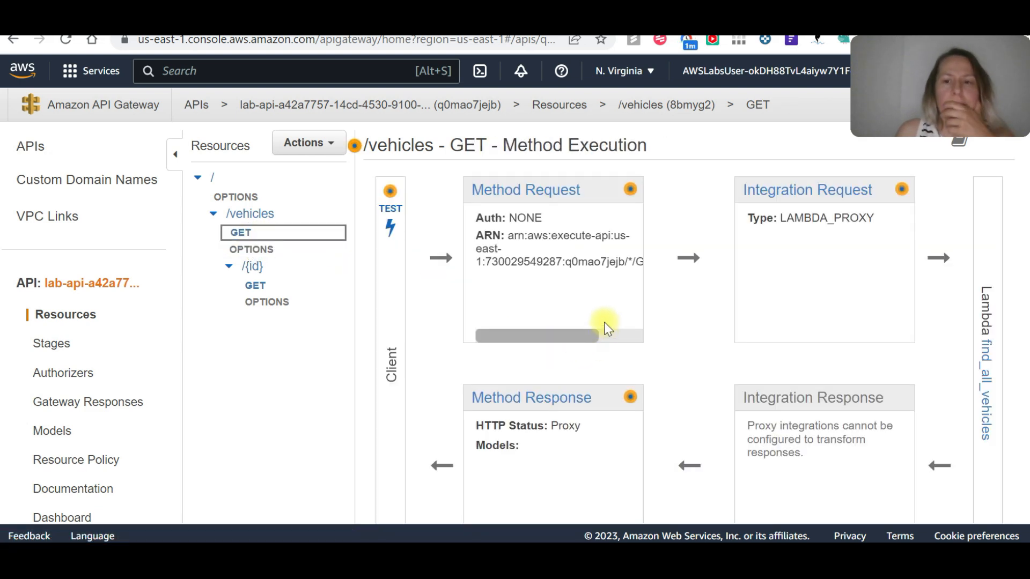
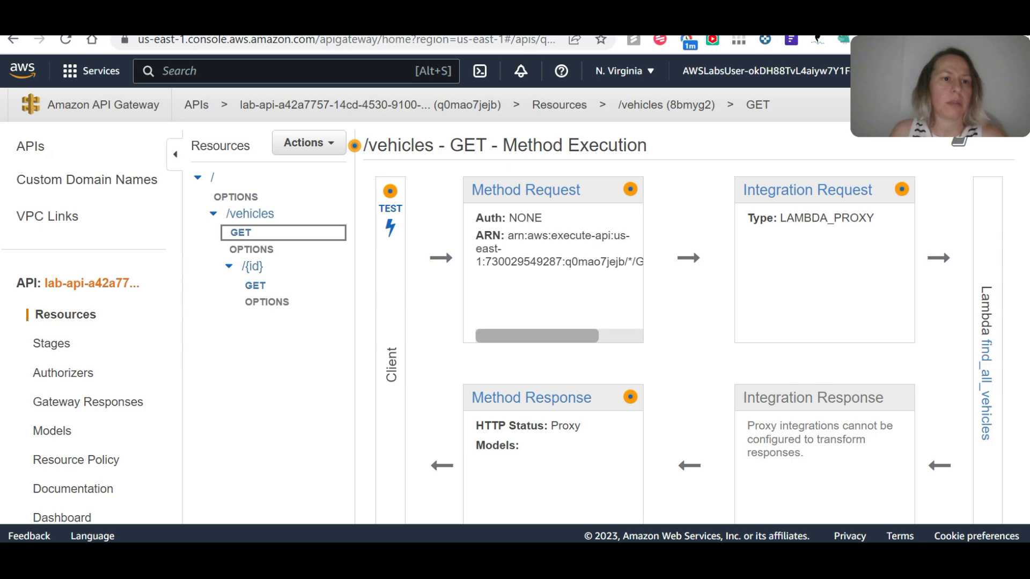
Open the find_all_vehicles function in Lambda and review its Python source code, including the table_name definition.
left_click(140, 16)
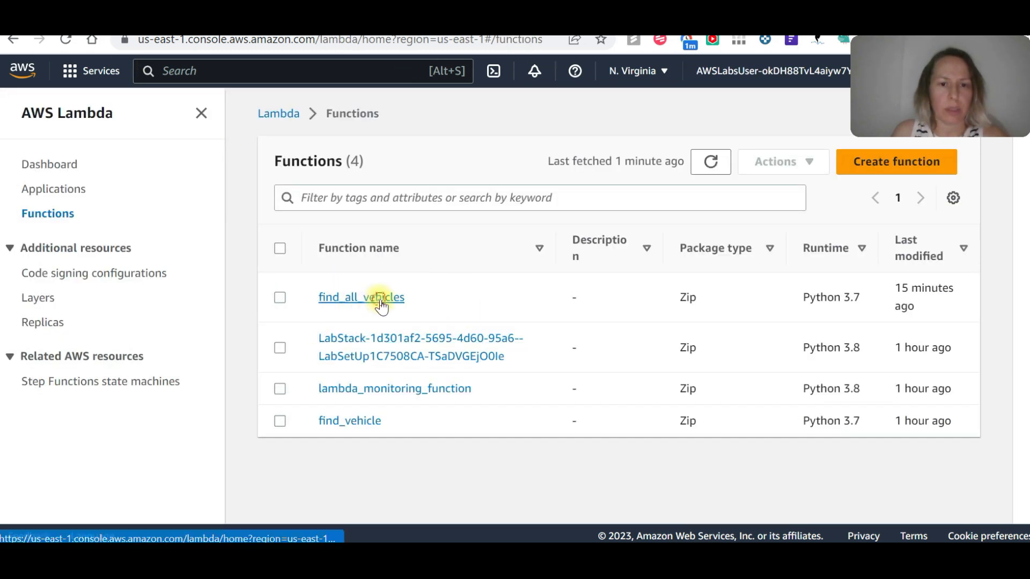
left_click(382, 304)
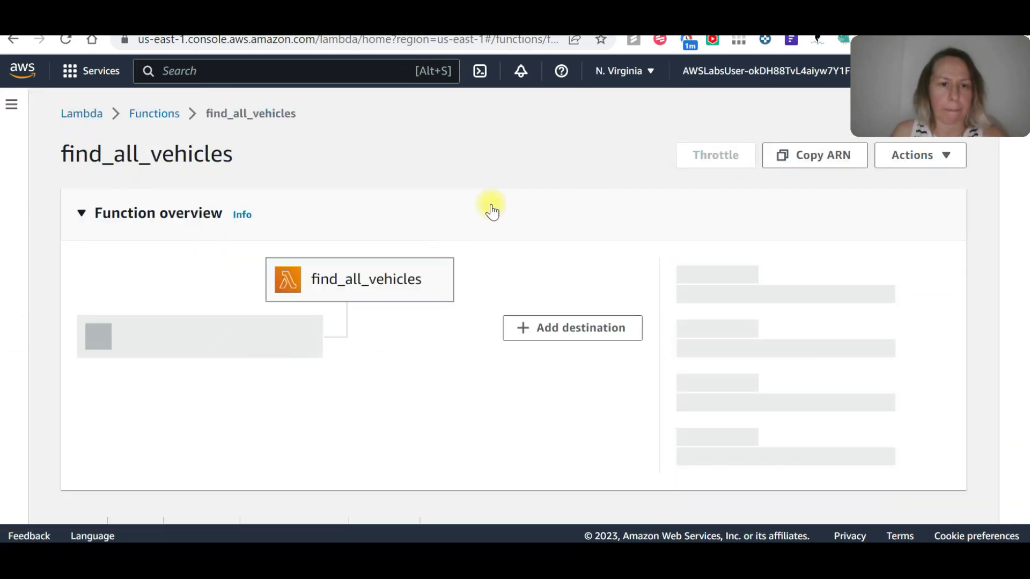
scroll(538, 182, "down", 3)
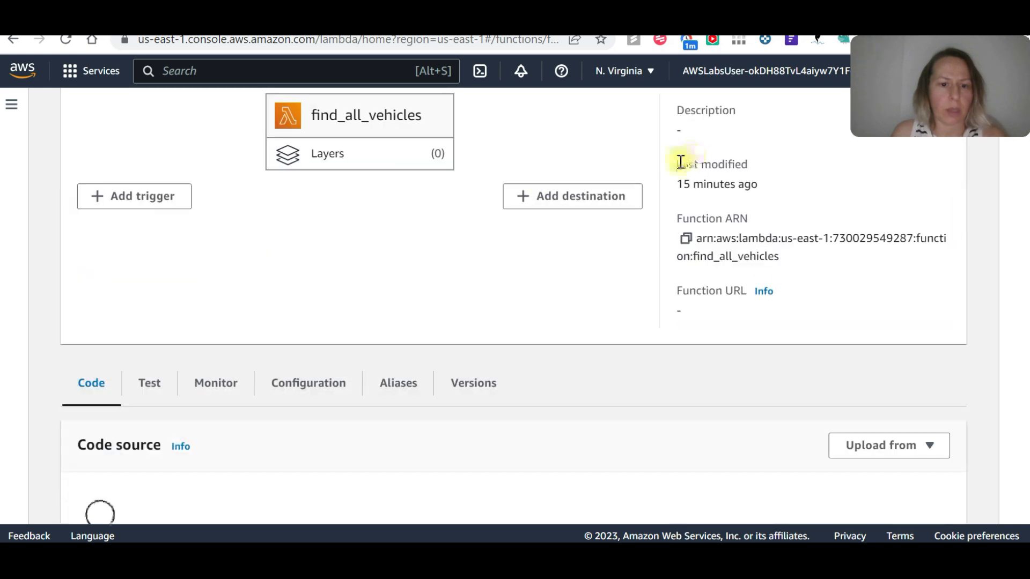
scroll(475, 337, "down", 2)
scroll(481, 338, "down", 6)
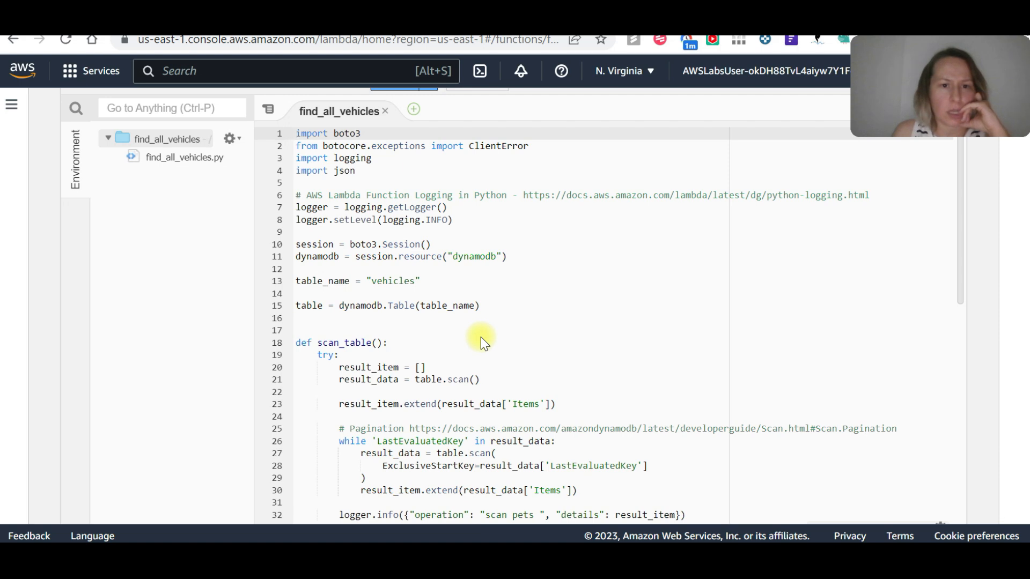
scroll(480, 337, "up", 2)
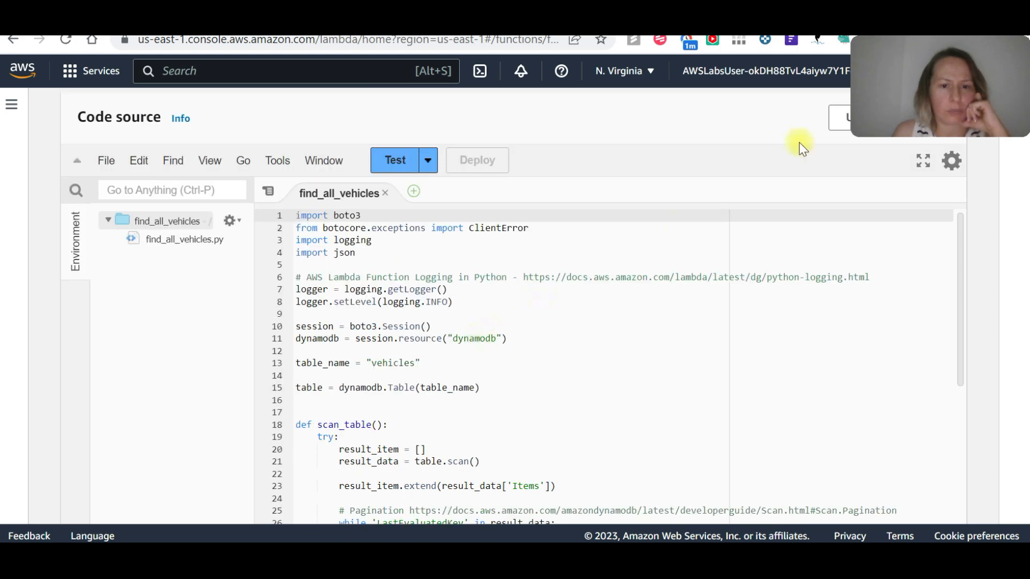
left_click(438, 364)
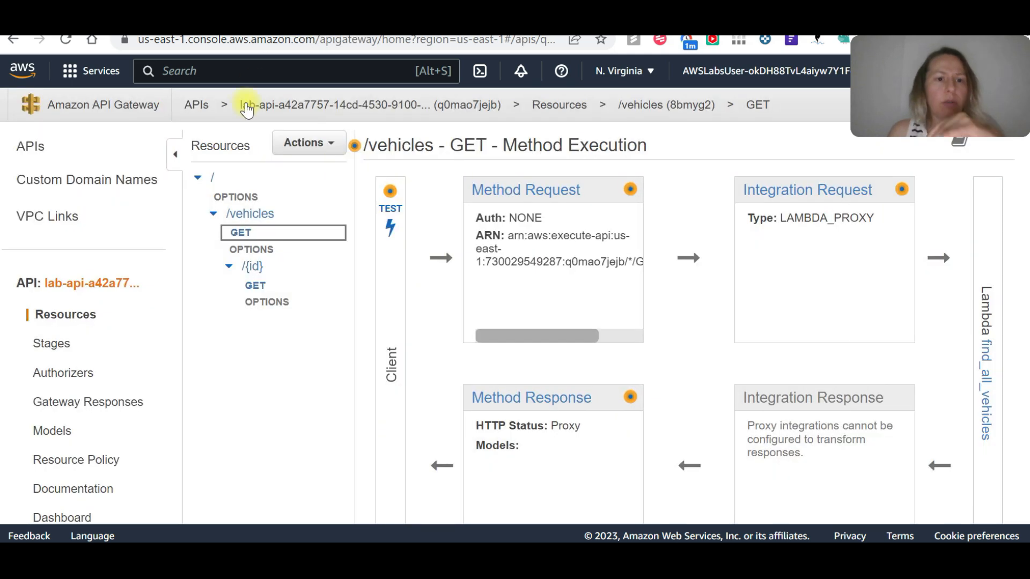
Find the DynamoDB service and open the vehicles table from its table list.
left_click(206, 69)
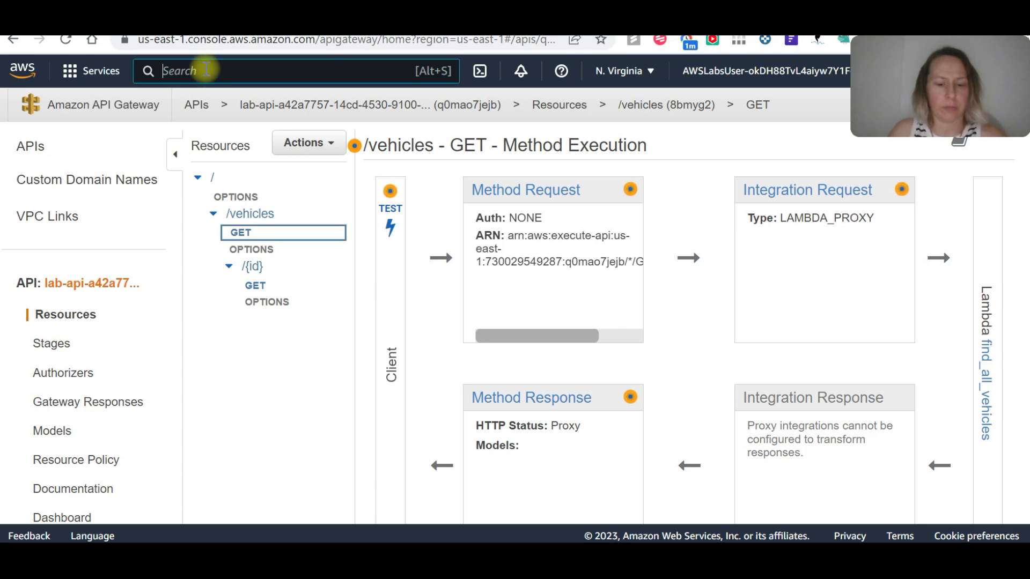
type("dynamo")
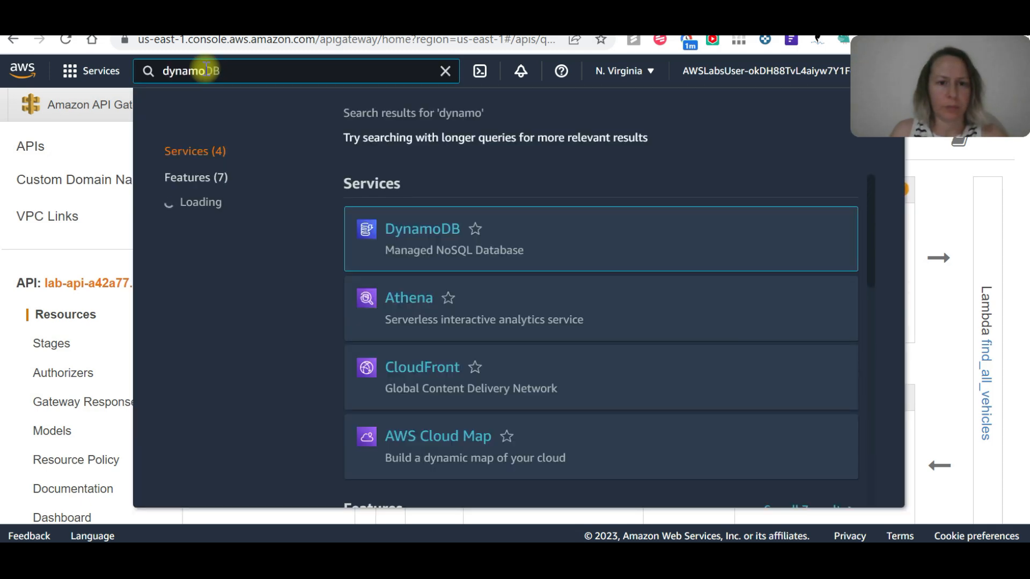
left_click(436, 231)
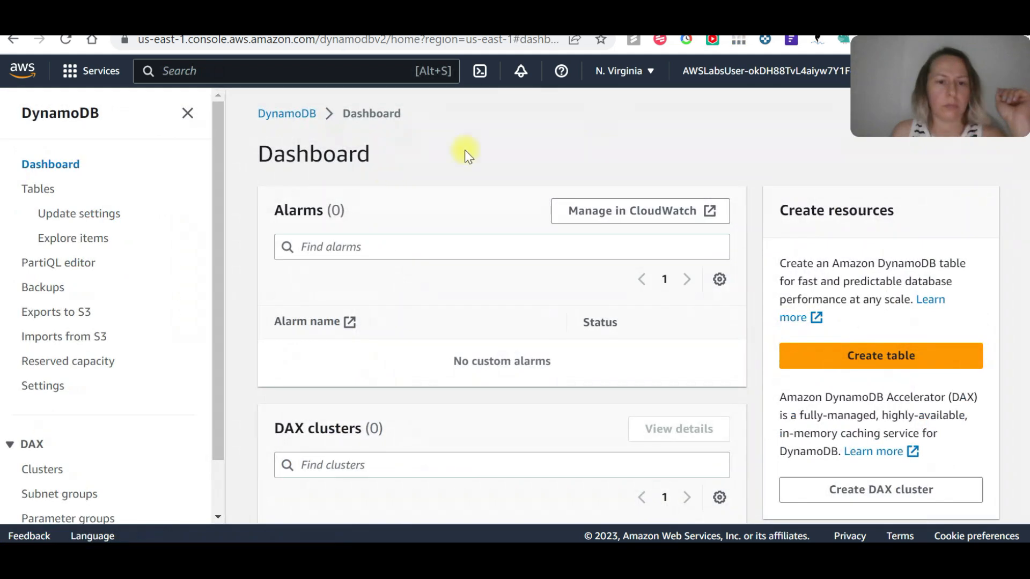
left_click(43, 192)
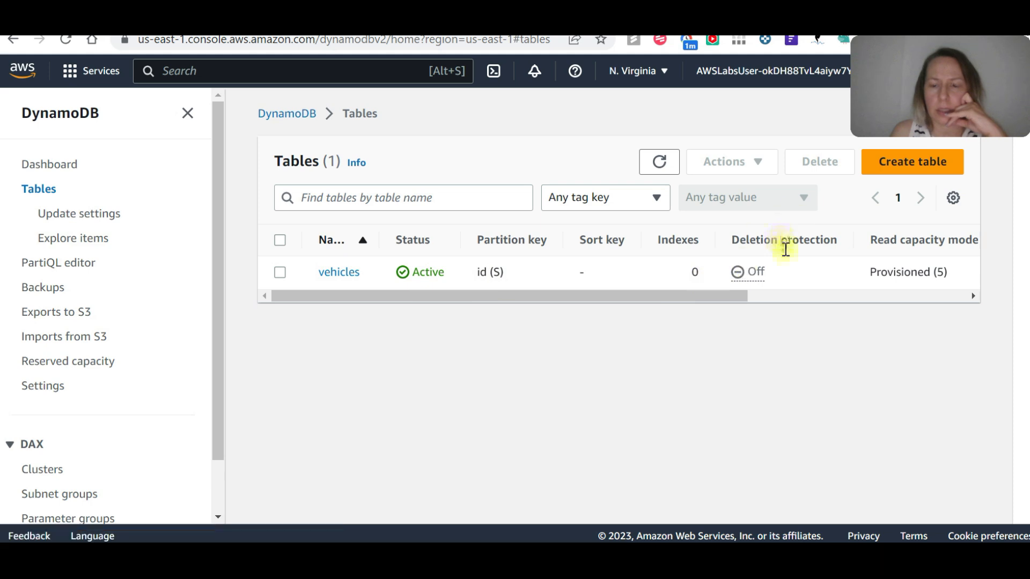
left_click_drag(706, 291, 645, 302)
left_click(340, 271)
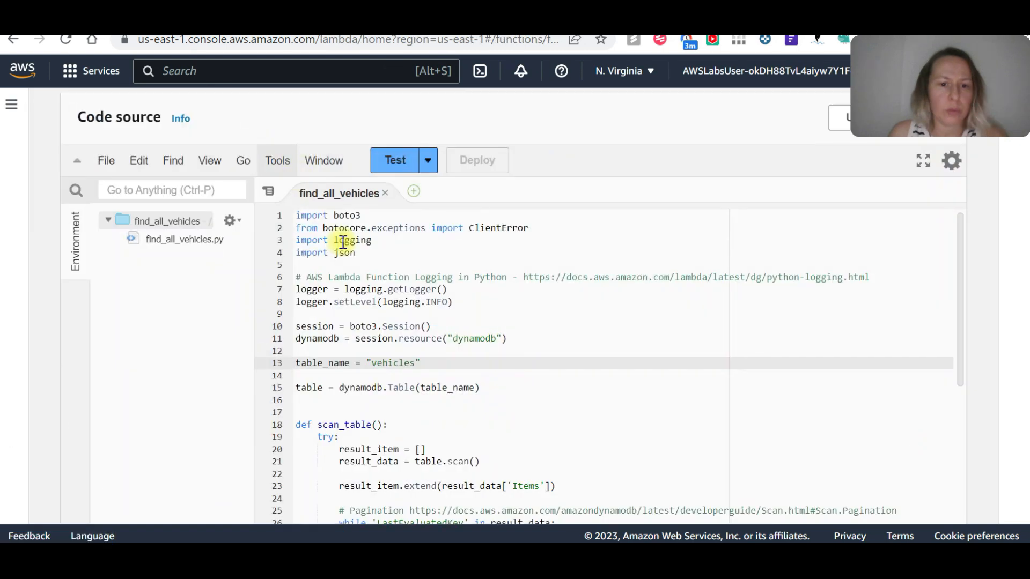
Review the find_all_vehicles Lambda function's overview, source code and available function actions.
scroll(279, 239, "up", 3)
scroll(324, 242, "up", 3)
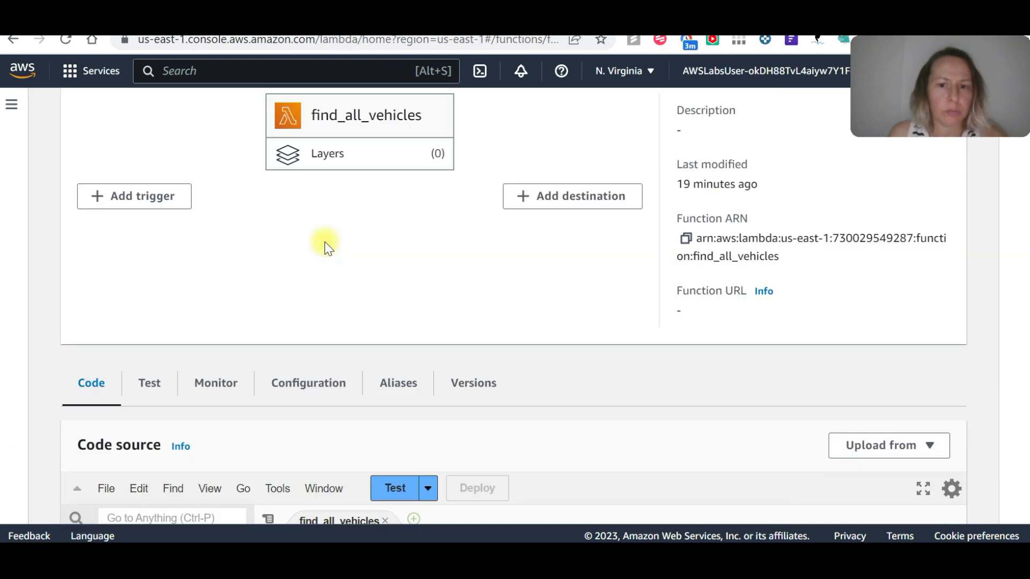
scroll(324, 243, "up", 3)
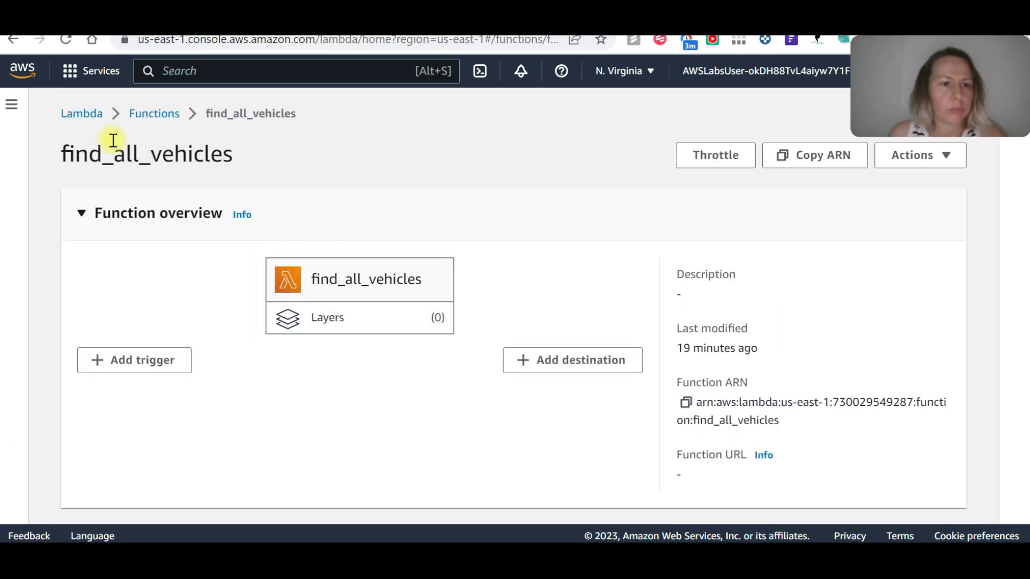
left_click(11, 104)
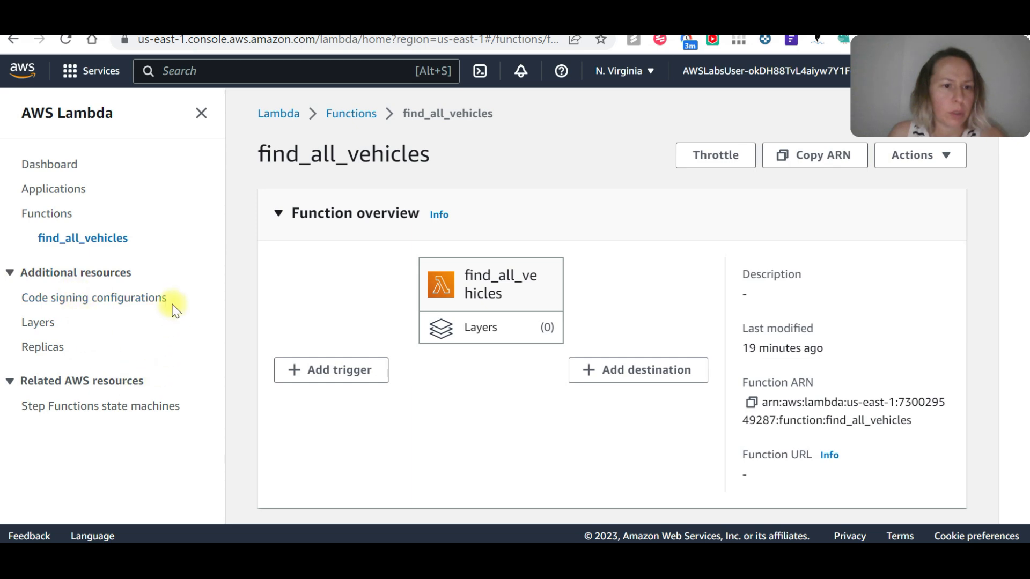
scroll(864, 220, "down", 8)
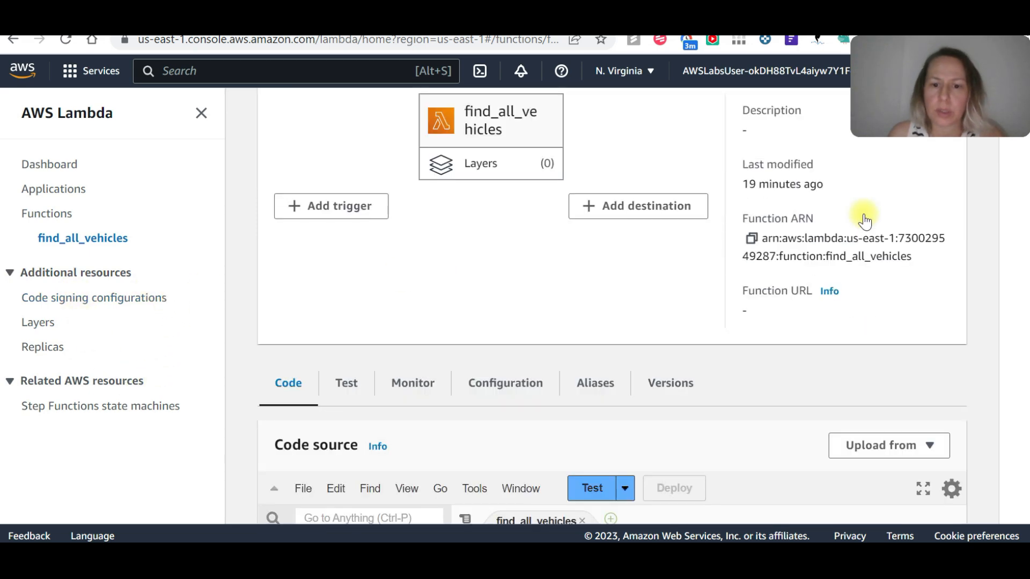
scroll(864, 213, "down", 2)
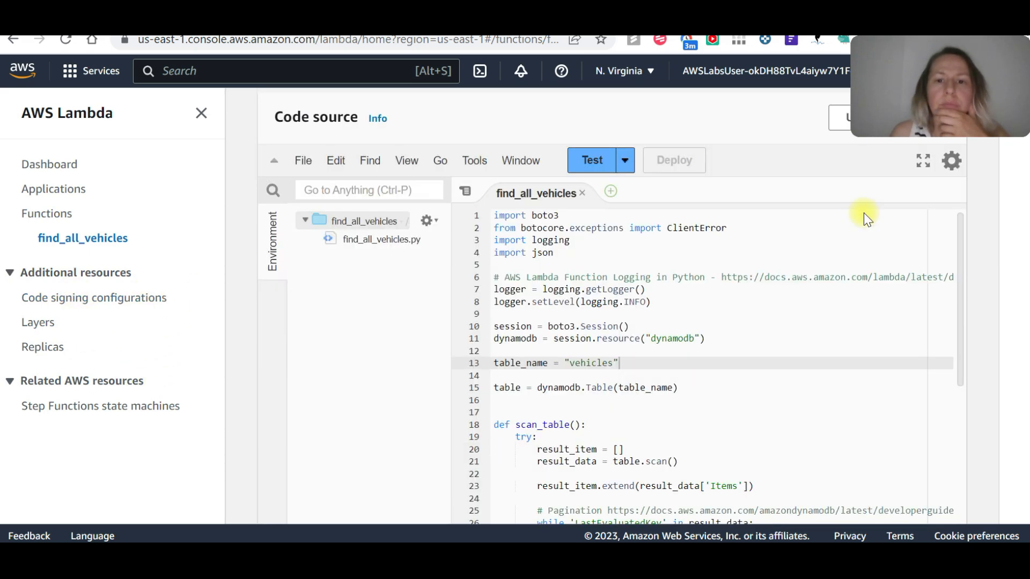
scroll(863, 213, "up", 3)
scroll(863, 213, "up", 1)
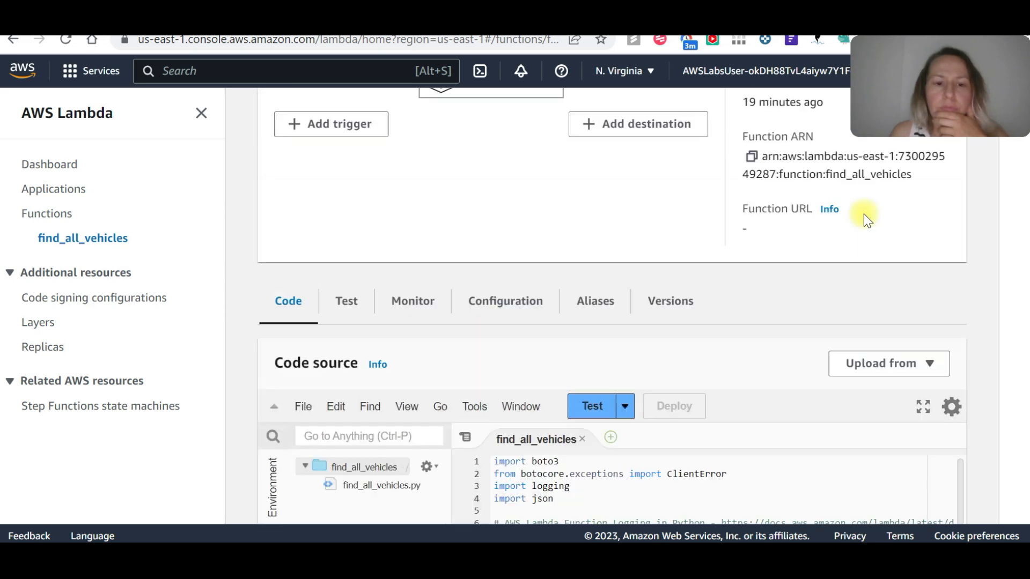
scroll(758, 292, "up", 3)
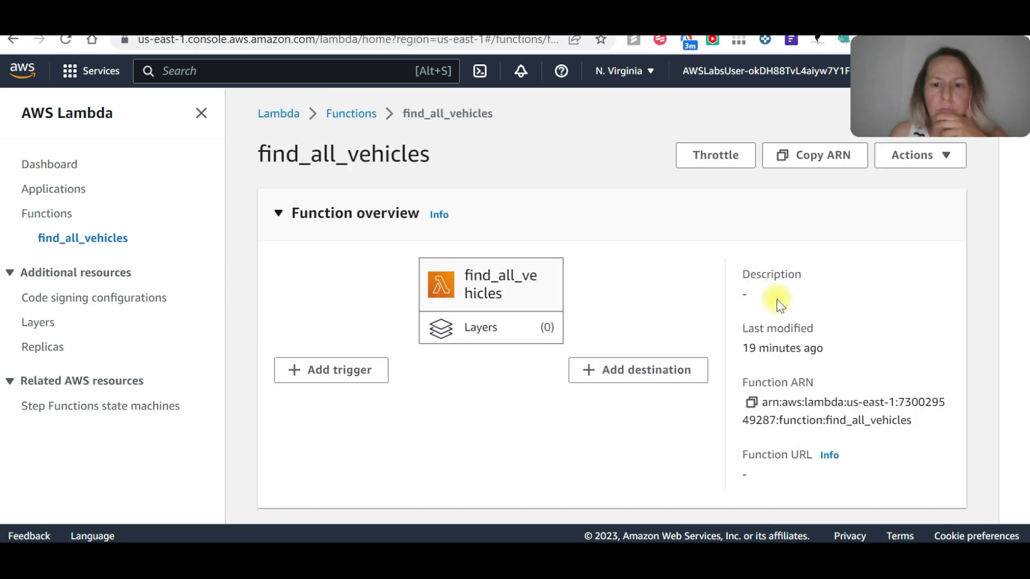
left_click(946, 158)
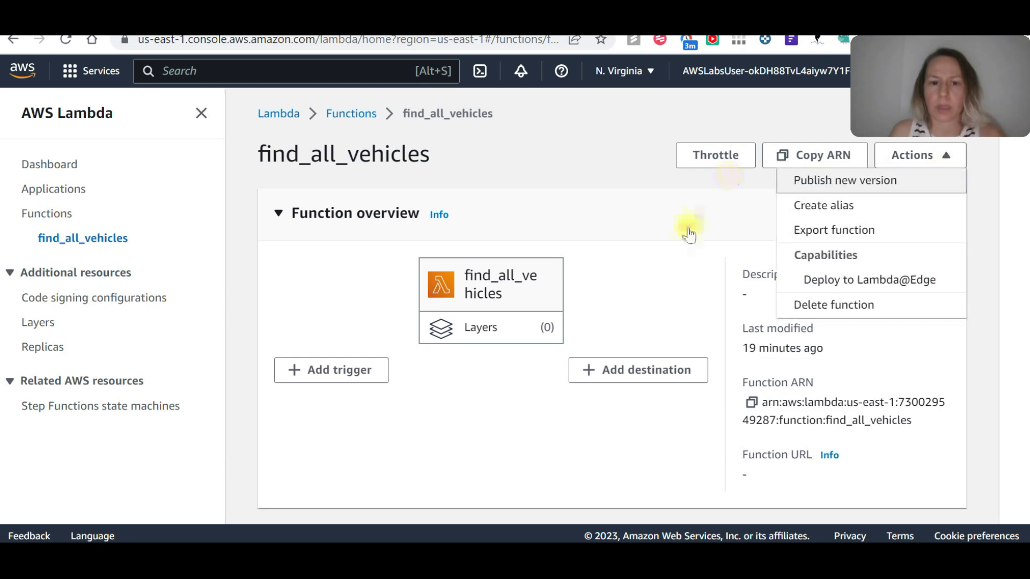
Open the permissions in the find_all_vehicles function's configuration and check the execution role's CloudWatch Logs resources.
scroll(665, 228, "down", 4)
scroll(659, 270, "down", 4)
scroll(697, 276, "up", 5)
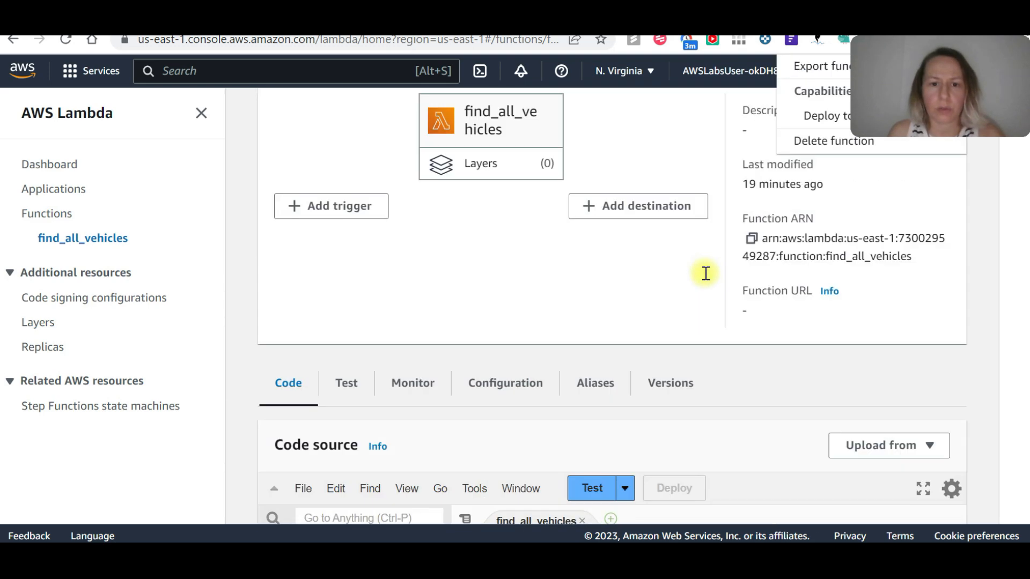
scroll(705, 273, "down", 10)
scroll(472, 207, "up", 6)
left_click(489, 133)
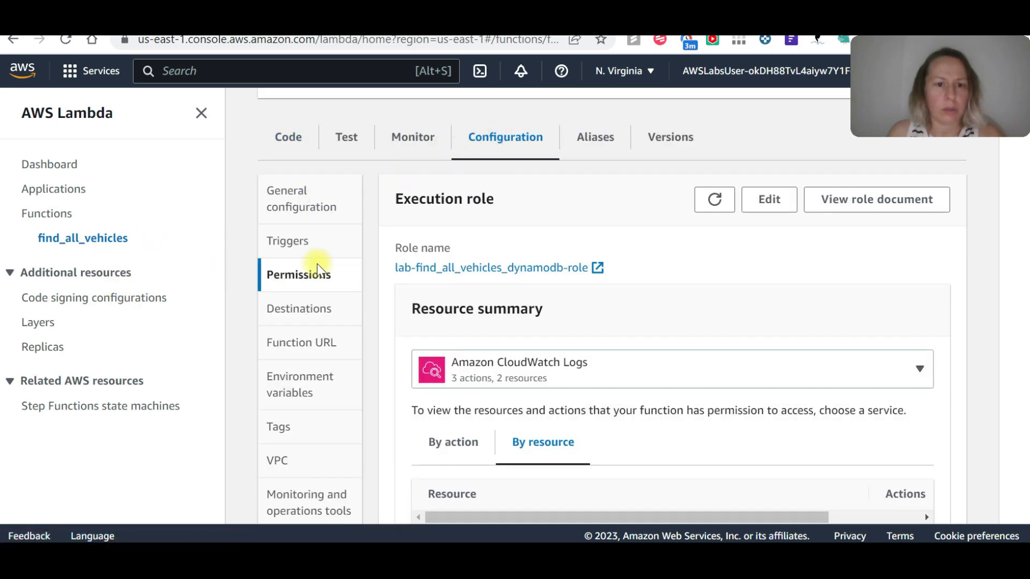
scroll(719, 278, "down", 3)
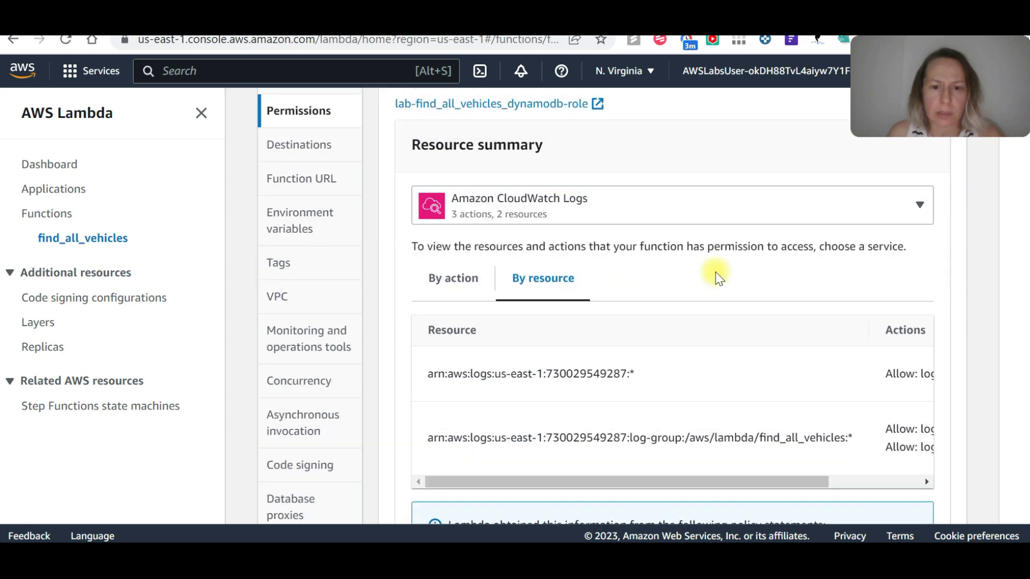
scroll(621, 306, "up", 2)
scroll(781, 328, "up", 2)
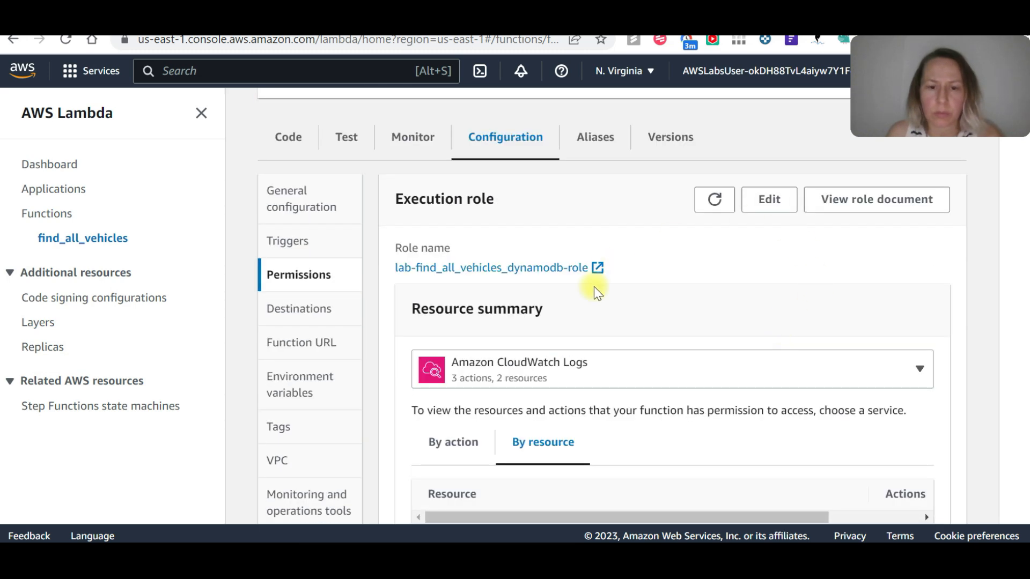
Show the execution role's resource summary for Amazon DynamoDB and review its allowed actions.
left_click(579, 364)
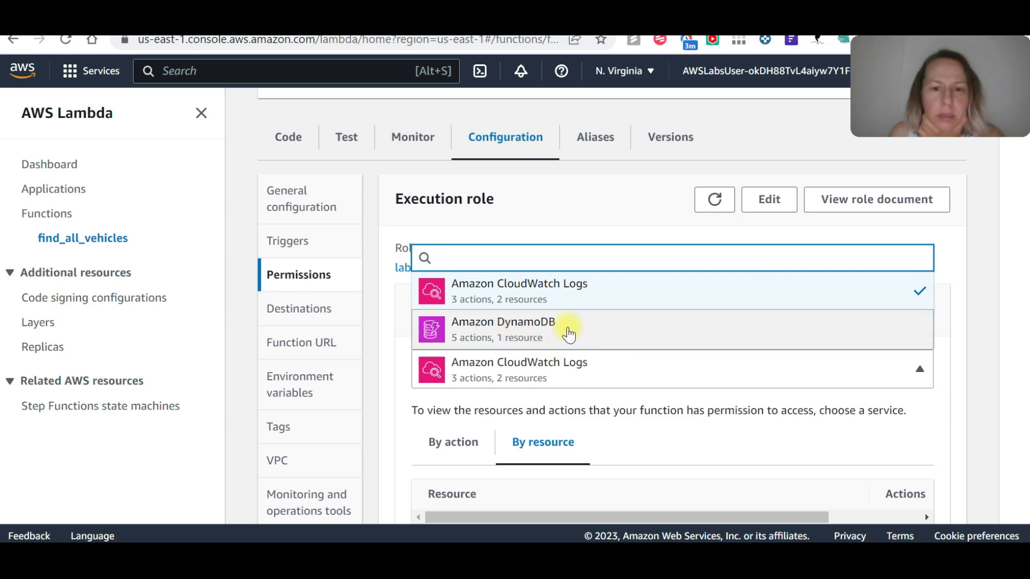
left_click(569, 334)
scroll(692, 359, "down", 3)
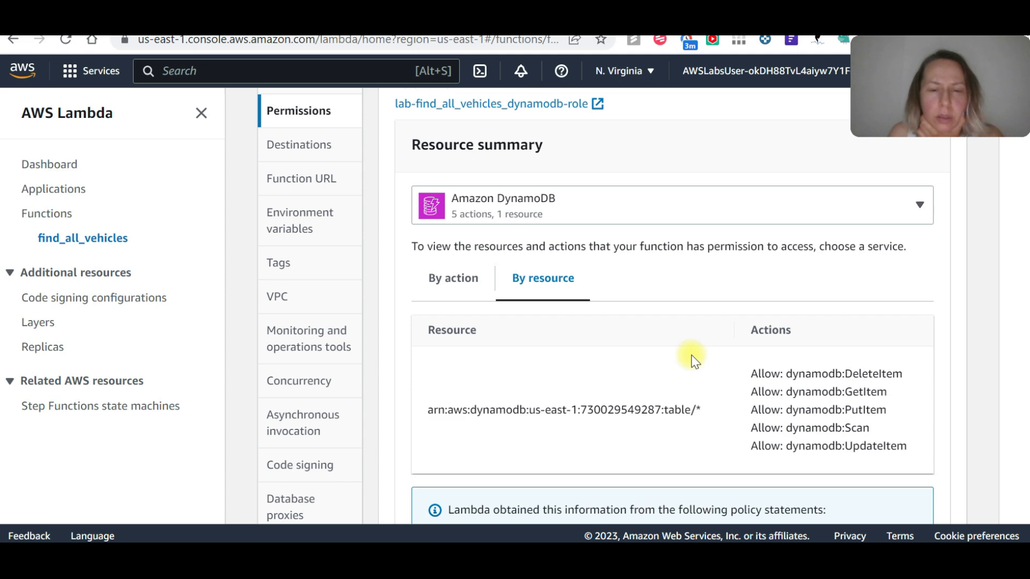
scroll(692, 360, "up", 1)
scroll(773, 298, "up", 3)
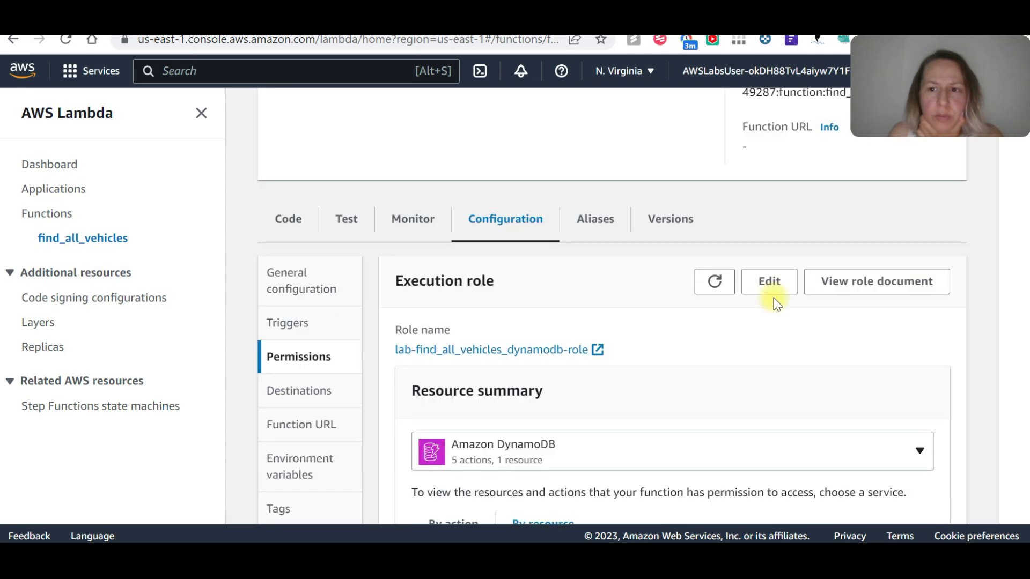
Edit the function's execution role to create a new role from AWS policy templates, named DynamoDBfull-access.
left_click(774, 281)
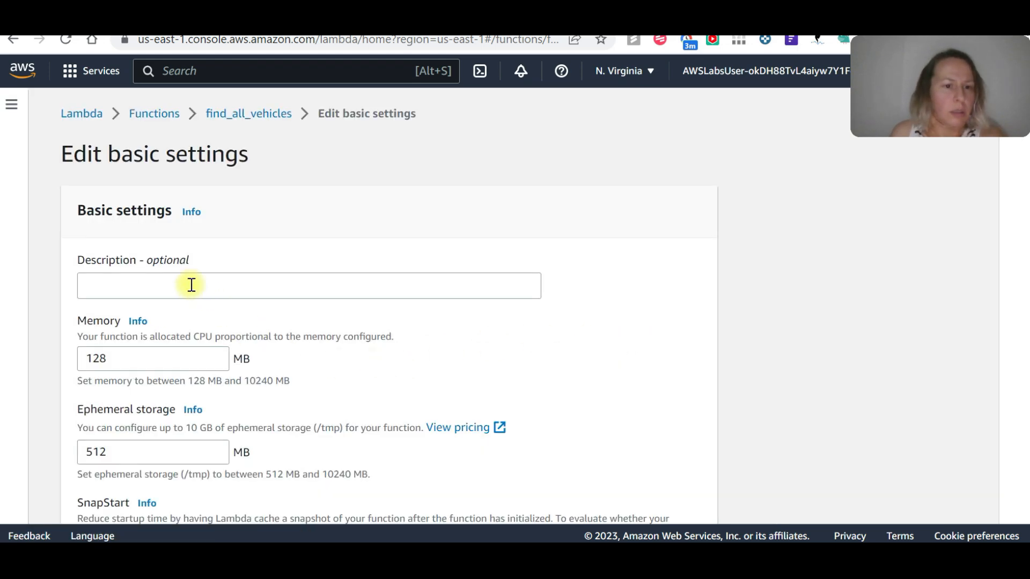
scroll(193, 297, "down", 8)
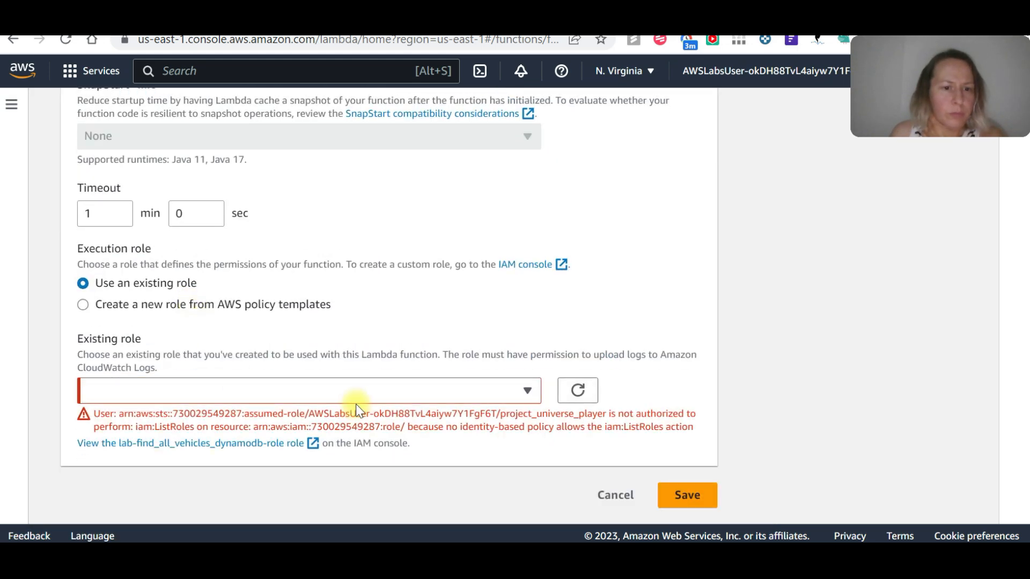
left_click(83, 305)
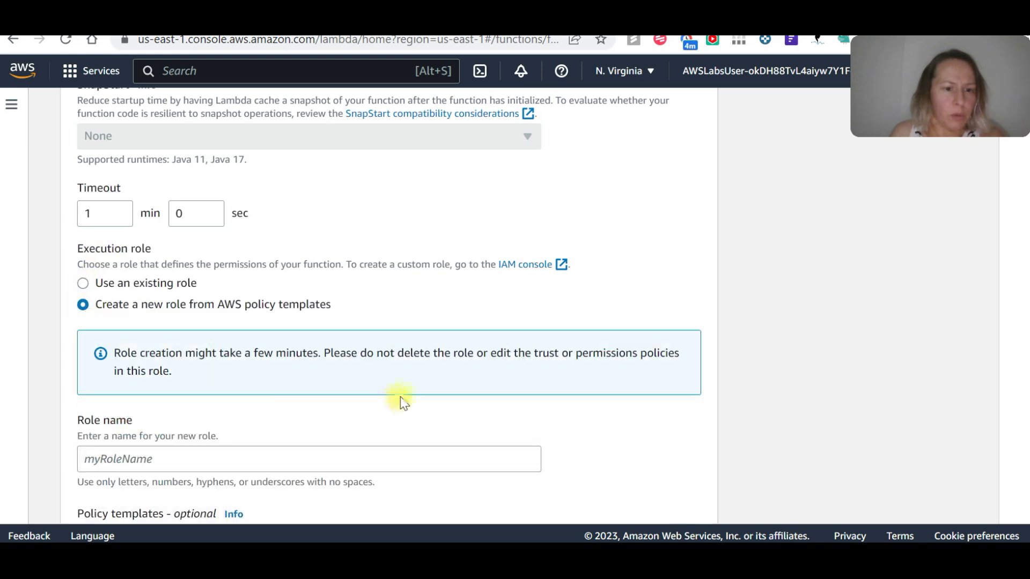
scroll(327, 404, "down", 3)
left_click(154, 300)
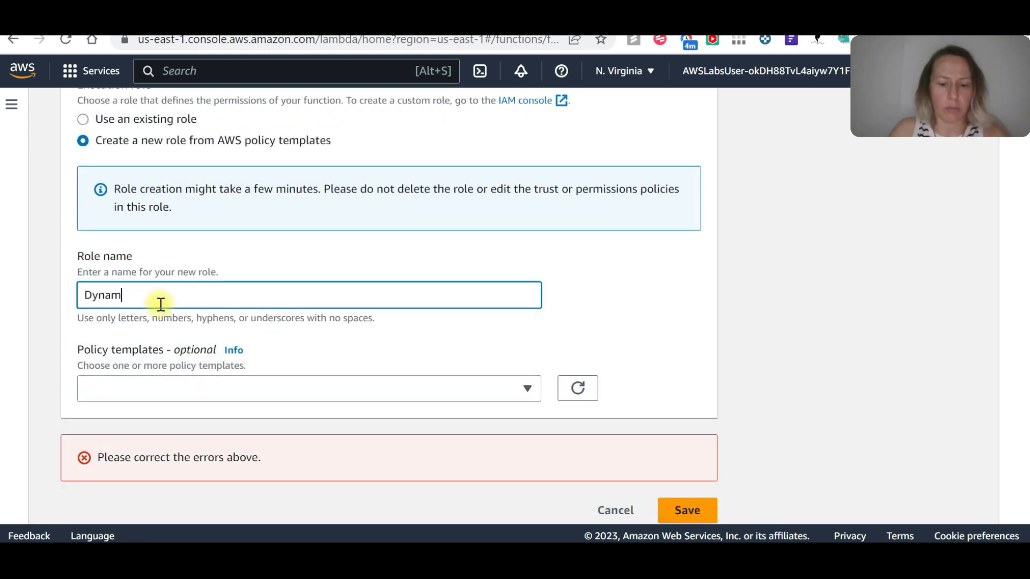
type("DynamoDB")
key("BackSpace")
type("ful")
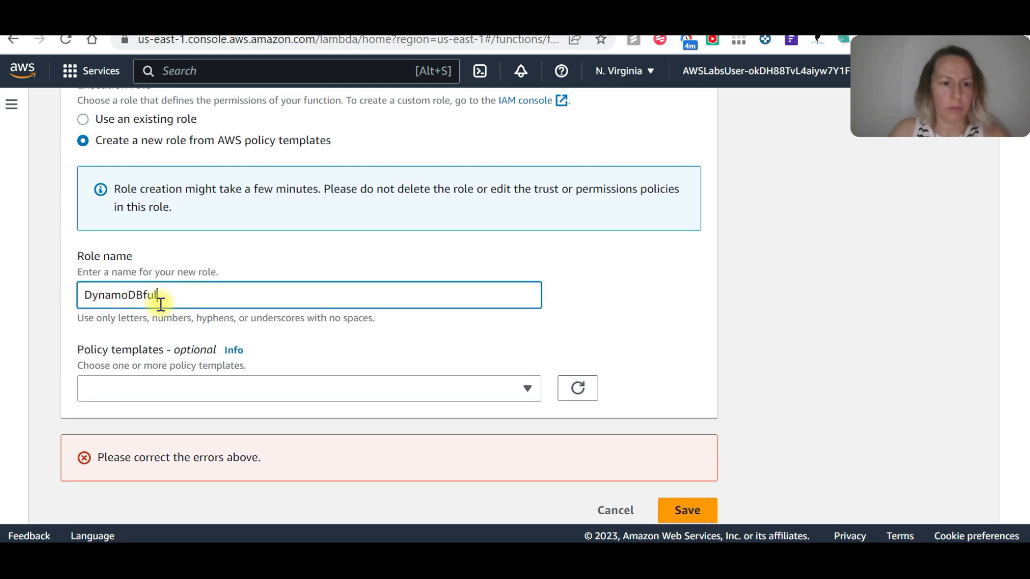
type("l-access")
Assign the Simple microservice permissions (DynamoDB) policy template to the new role and save the basic settings.
left_click(398, 387)
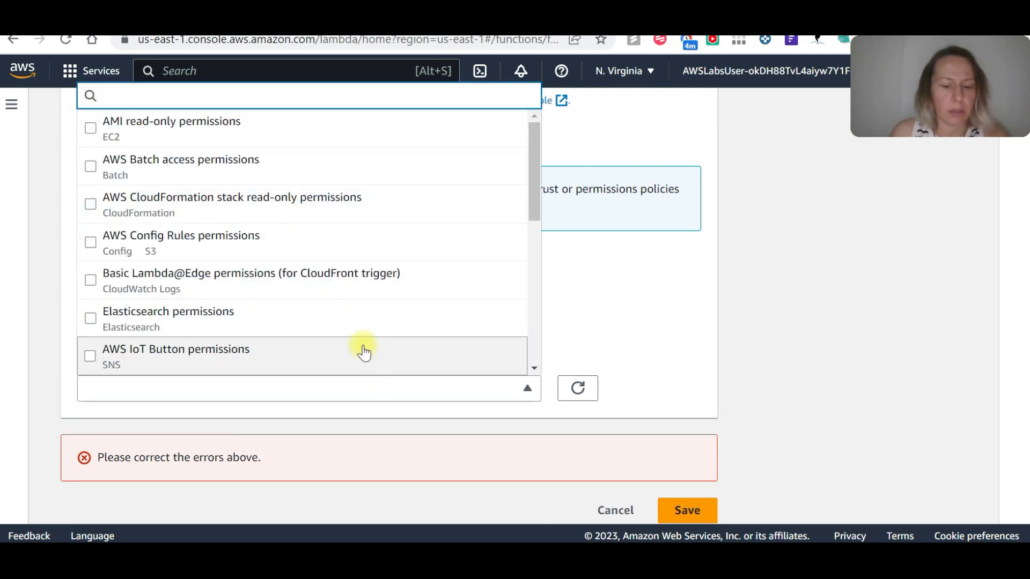
type("dynamo")
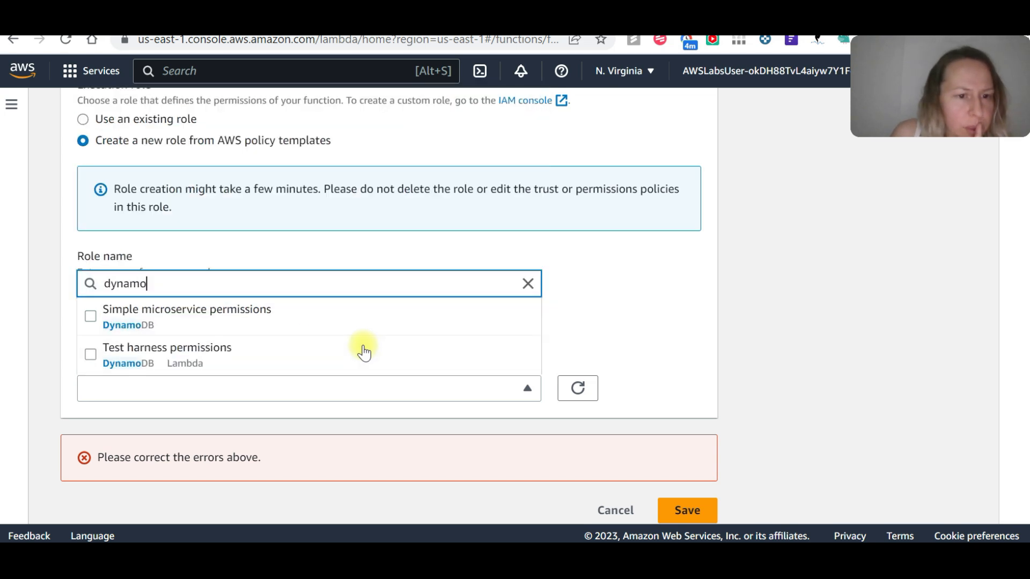
left_click(300, 316)
scroll(643, 405, "down", 1)
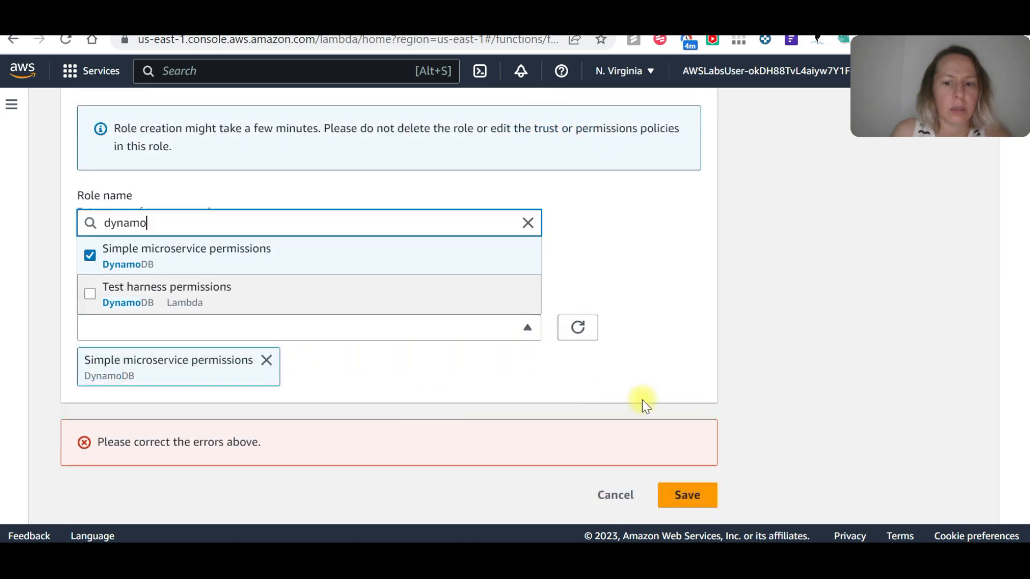
left_click(682, 494)
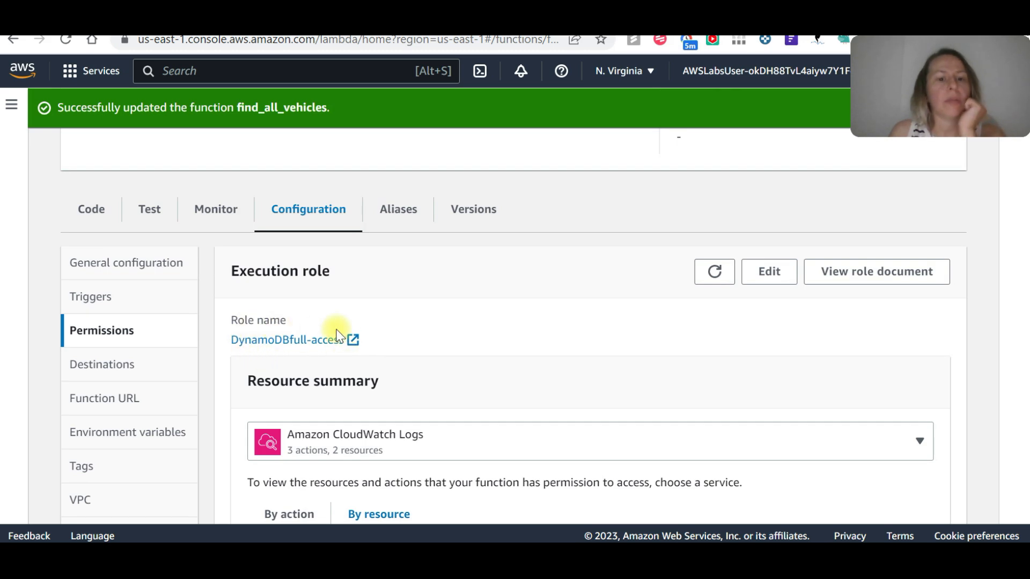
scroll(384, 340, "down", 10)
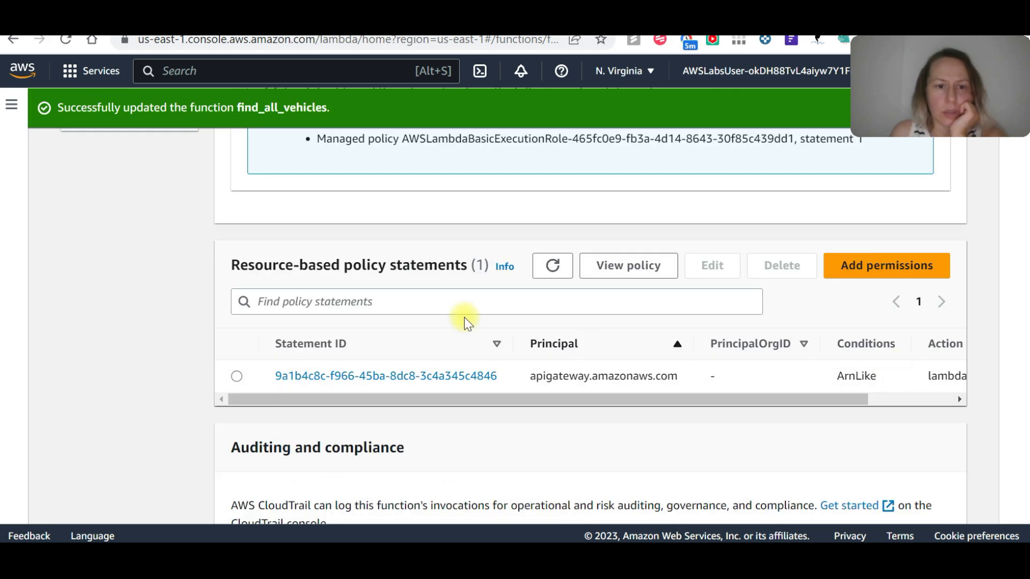
left_click(907, 268)
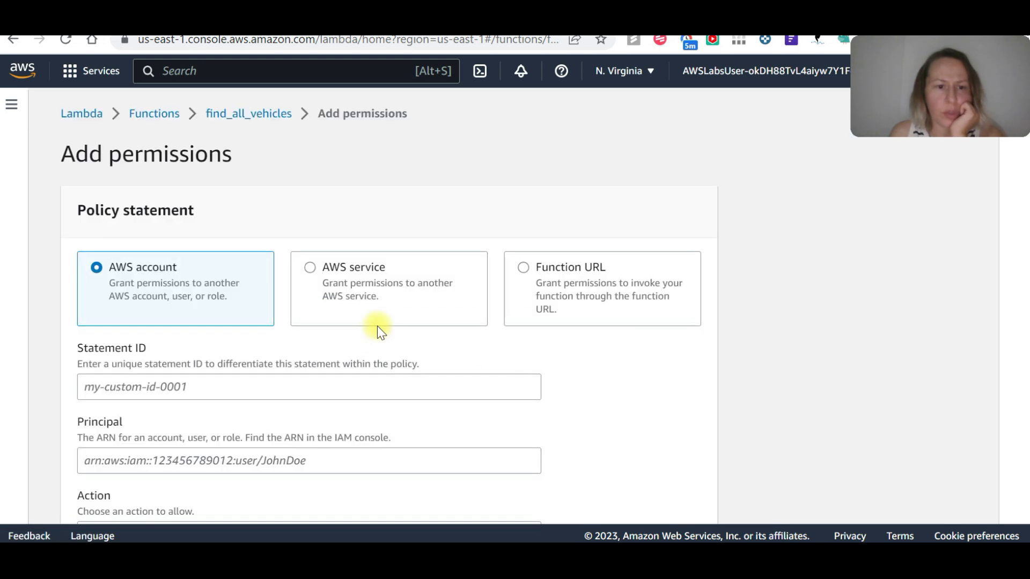
left_click(304, 267)
left_click(211, 393)
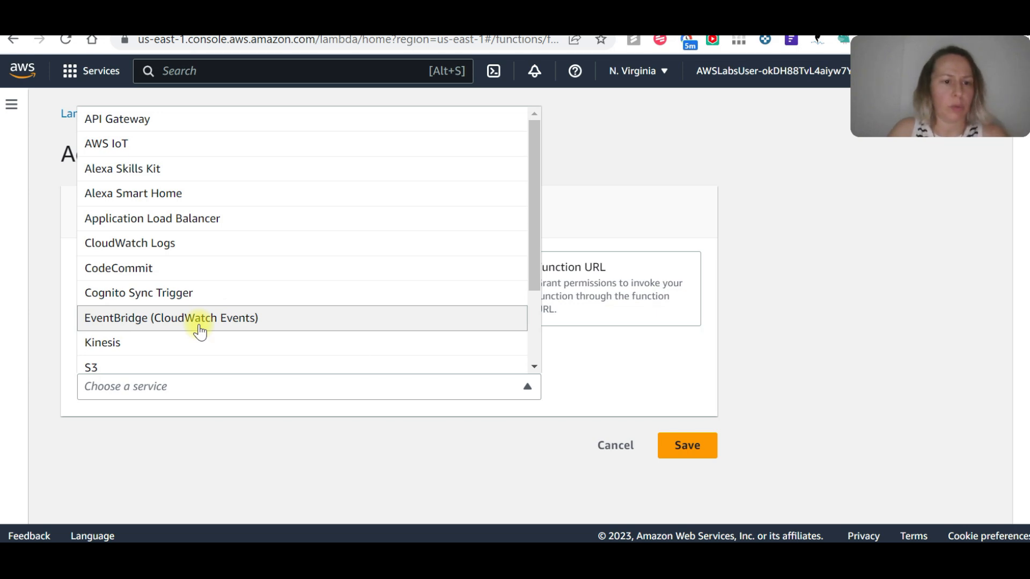
scroll(212, 266, "down", 2)
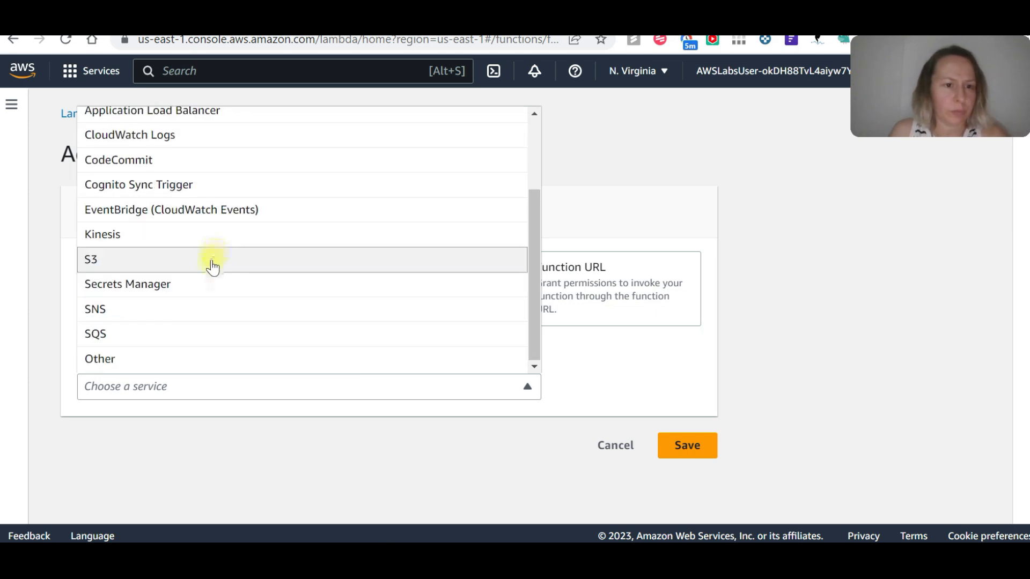
scroll(213, 267, "up", 2)
scroll(213, 267, "down", 2)
left_click(103, 363)
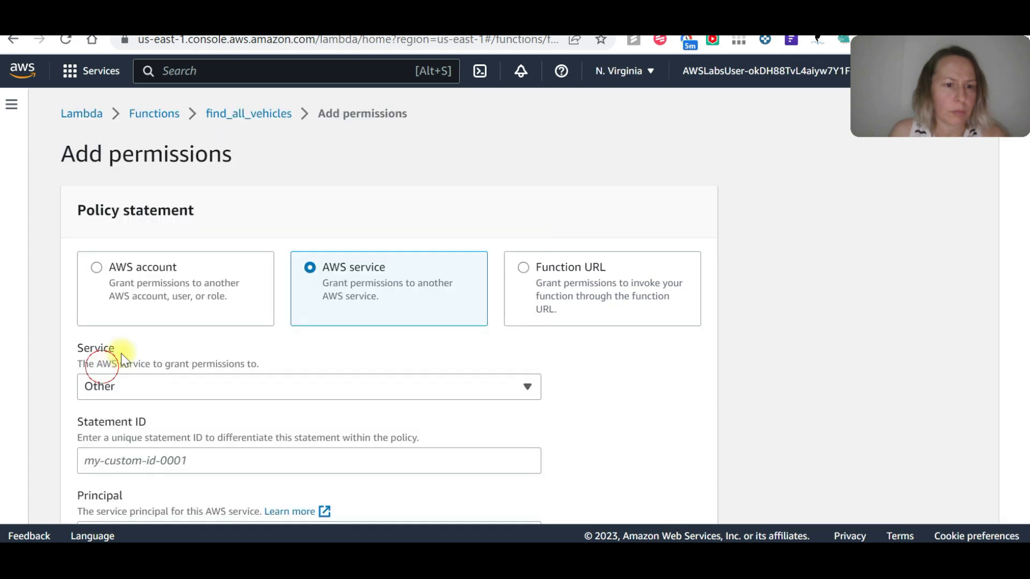
scroll(171, 416, "down", 5)
left_click(142, 209)
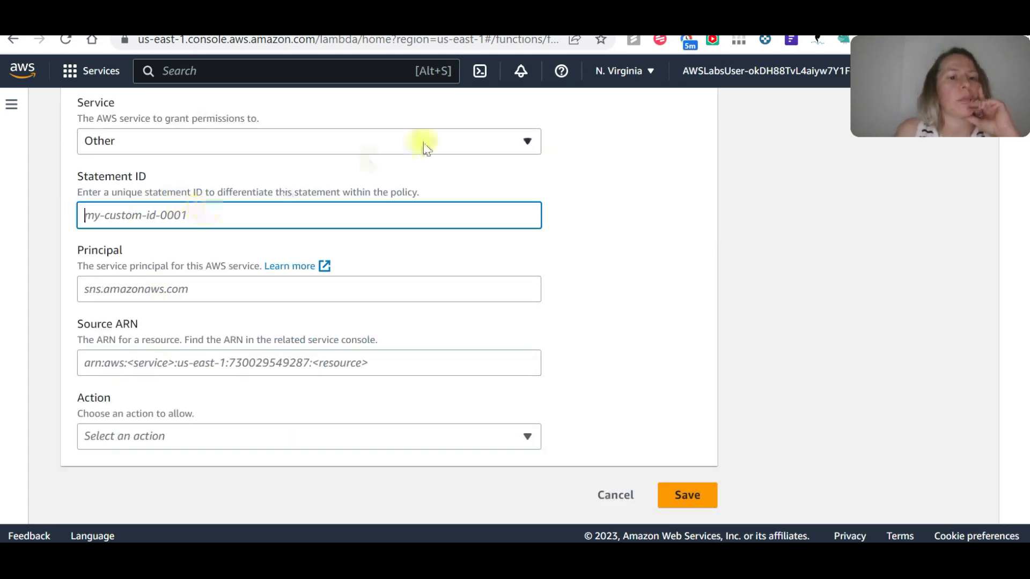
left_click(480, 141)
scroll(172, 291, "down", 1)
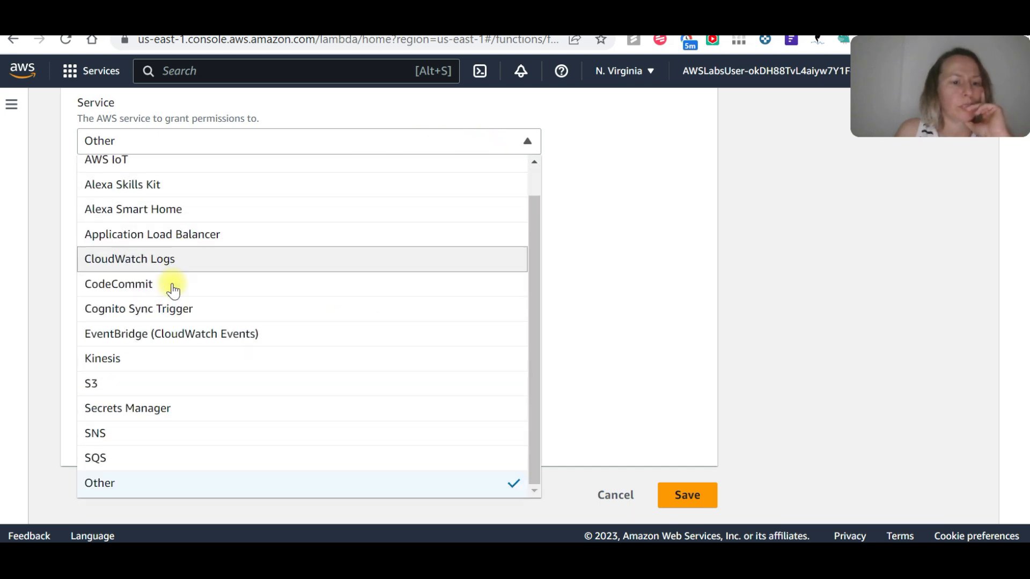
scroll(173, 291, "up", 1)
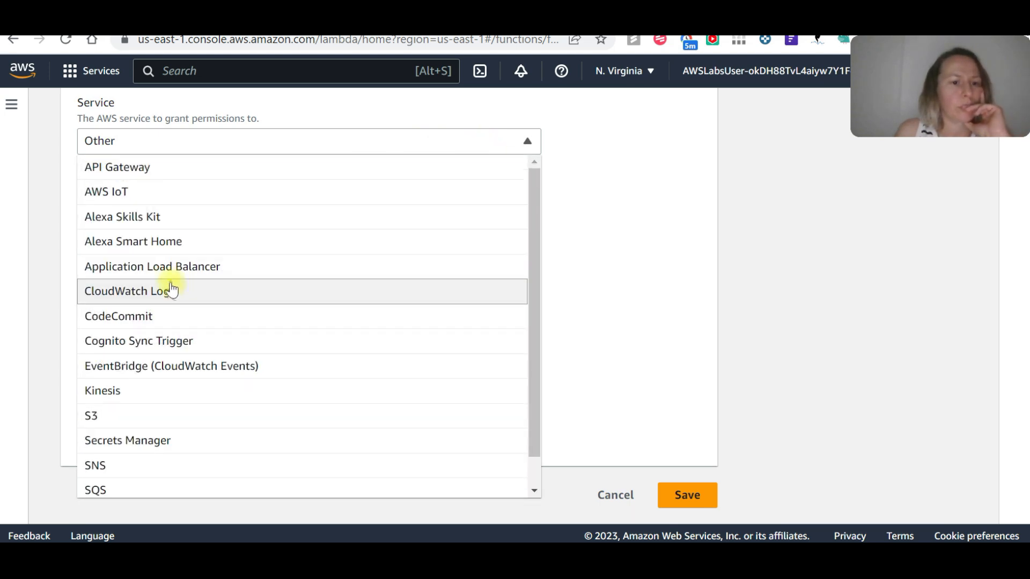
scroll(271, 321, "down", 1)
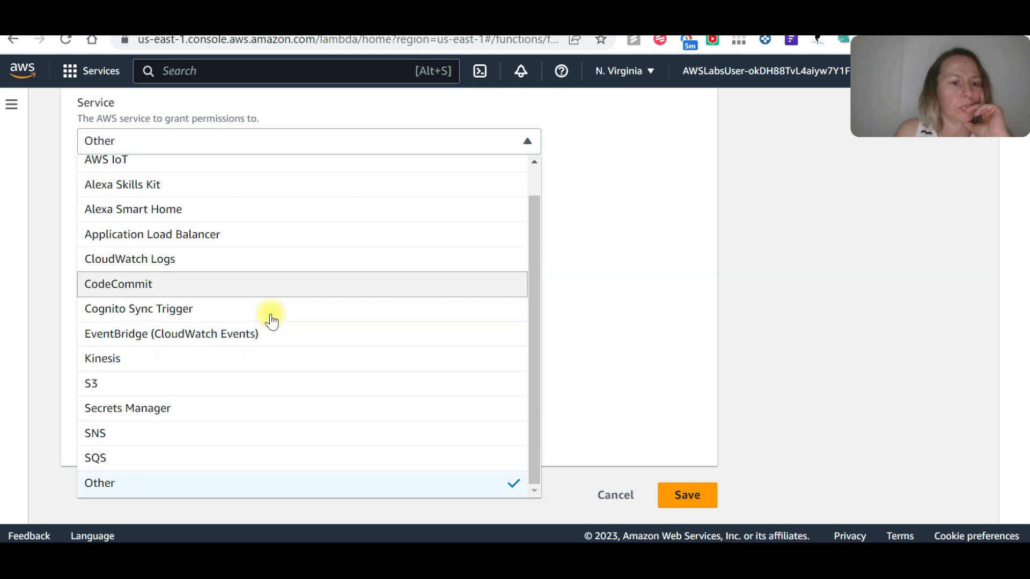
left_click(573, 246)
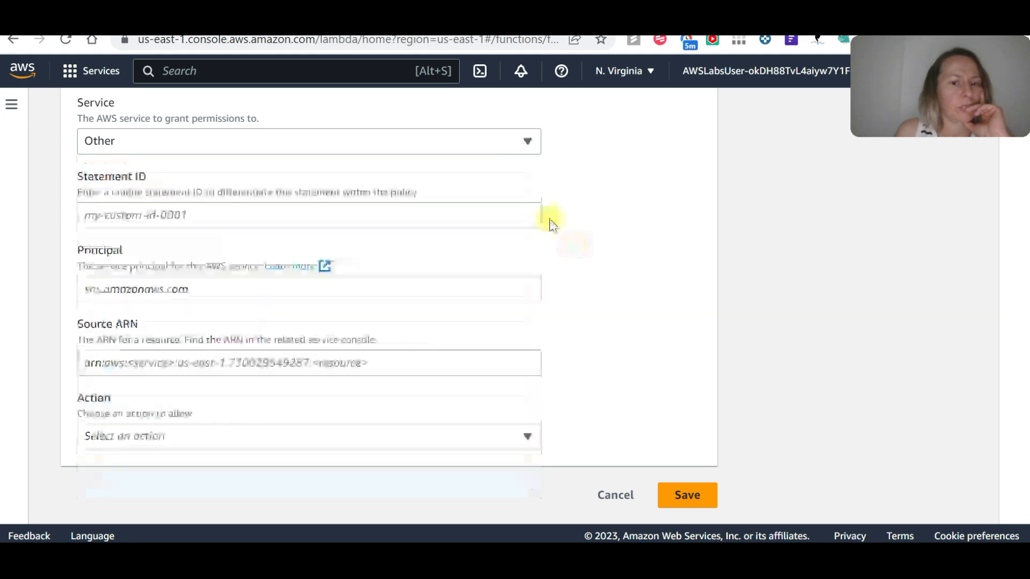
left_click(14, 48)
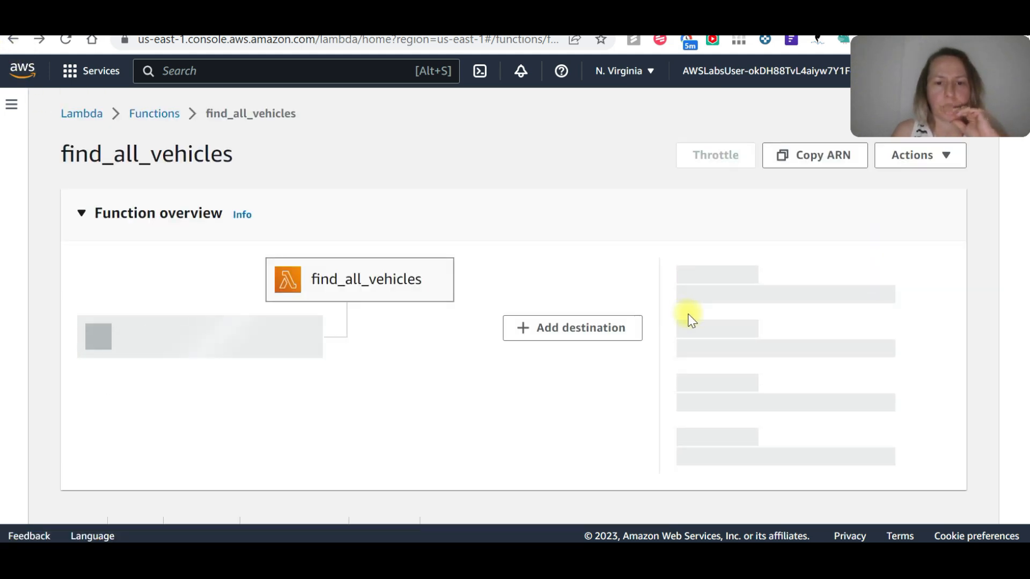
Show the DynamoDBfull-access execution role's resource summary for Amazon DynamoDB in the find_all_vehicles permissions.
scroll(677, 294, "down", 11)
scroll(687, 304, "up", 4)
scroll(266, 252, "up", 5)
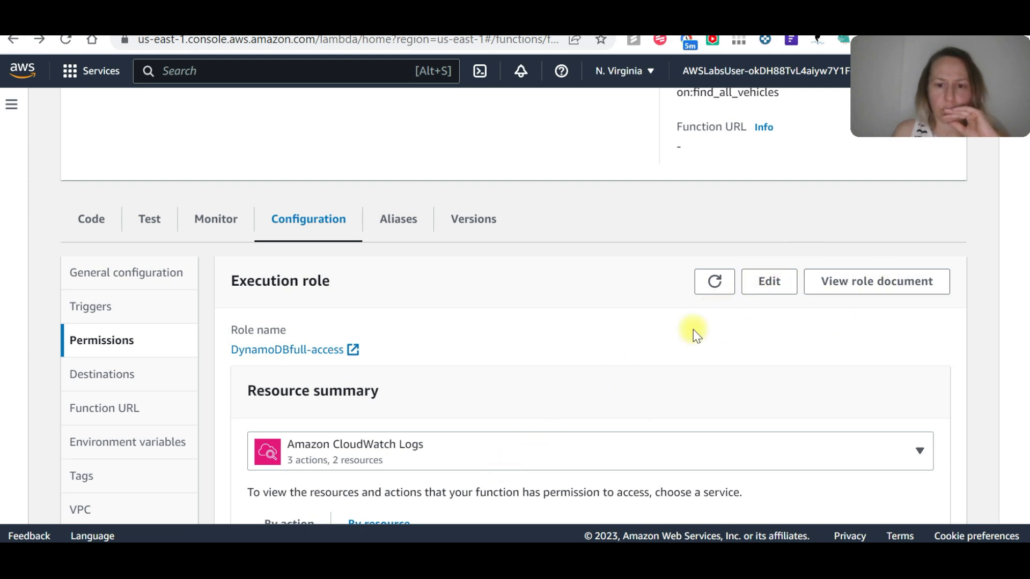
left_click(547, 445)
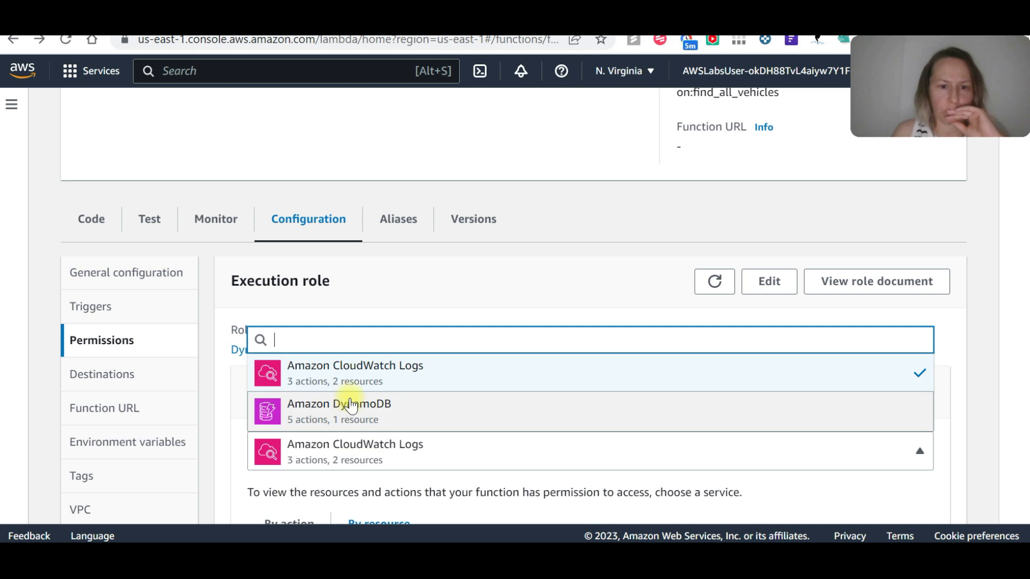
left_click(389, 410)
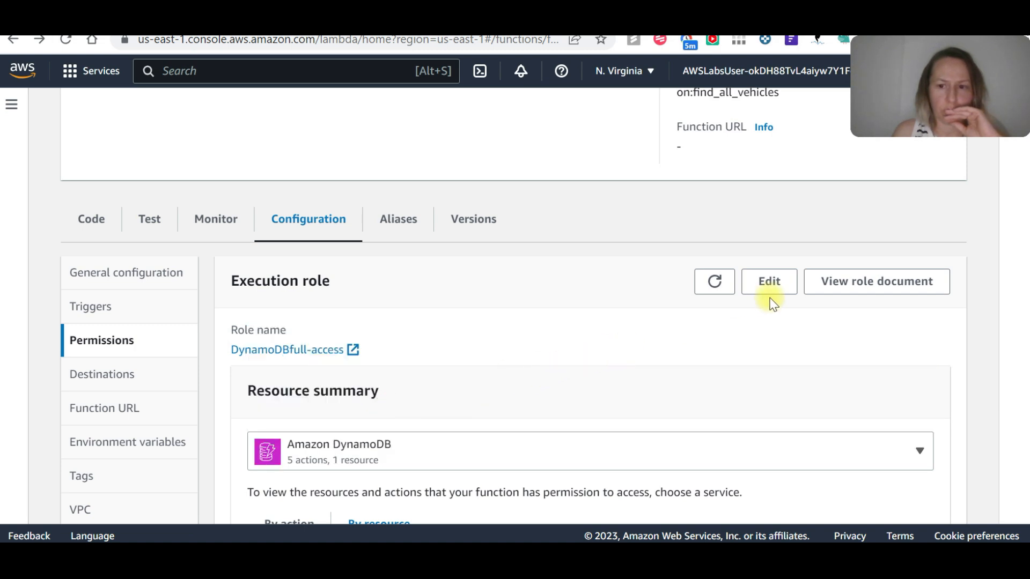
left_click(471, 455)
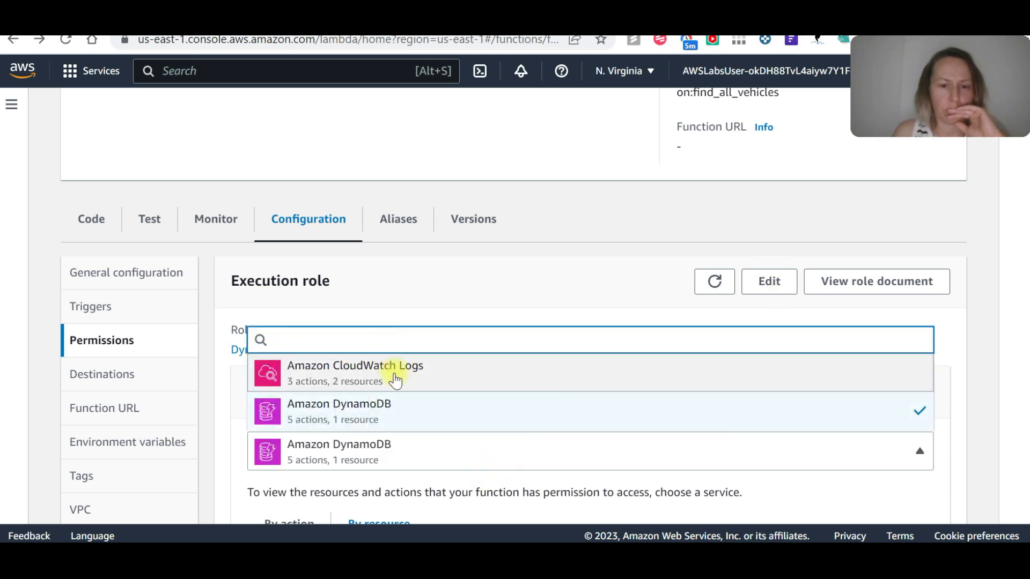
left_click(396, 416)
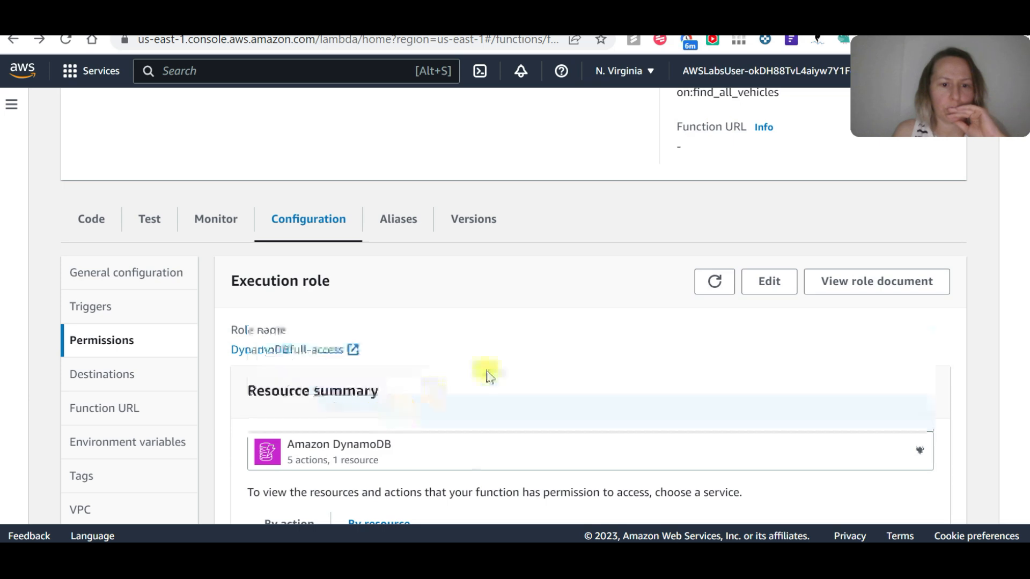
Open the function's execution role for editing and check which existing roles can be selected.
left_click(770, 276)
scroll(378, 360, "down", 3)
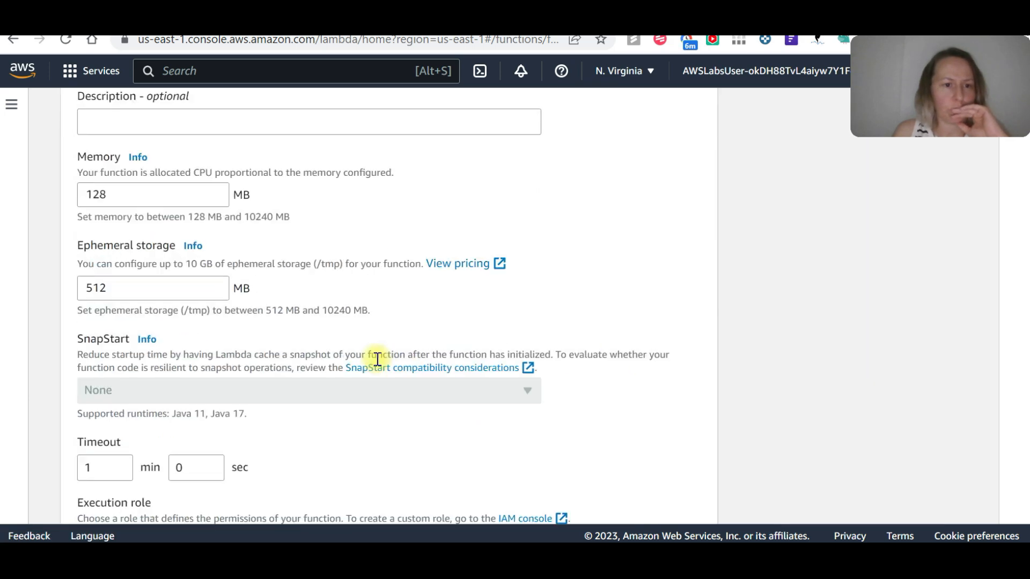
scroll(227, 305, "down", 5)
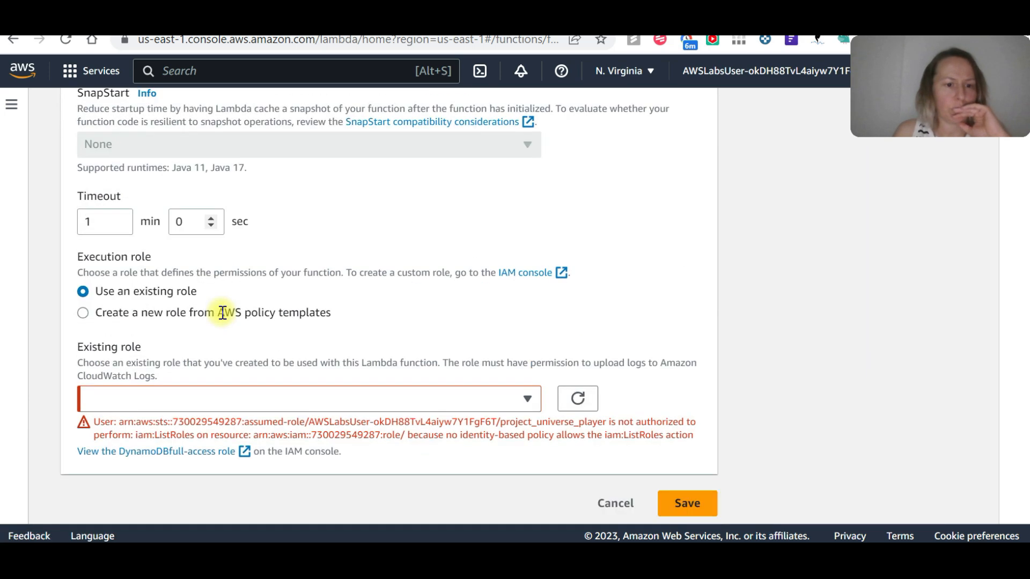
left_click(141, 314)
left_click(156, 294)
left_click(181, 399)
left_click(533, 408)
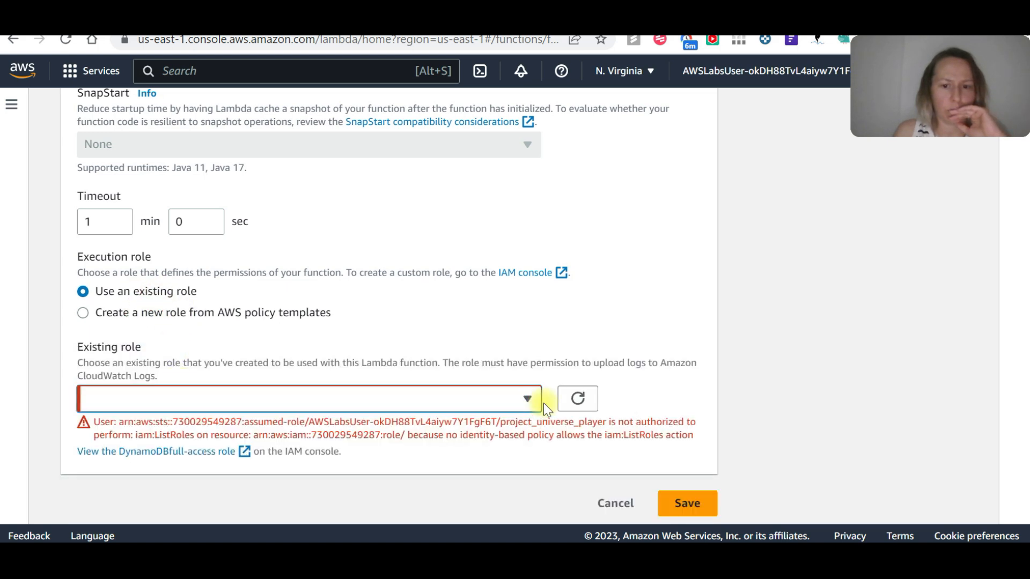
Switch the execution role to a new one from AWS policy templates and examine the available templates for DynamoDB permissions.
left_click(82, 315)
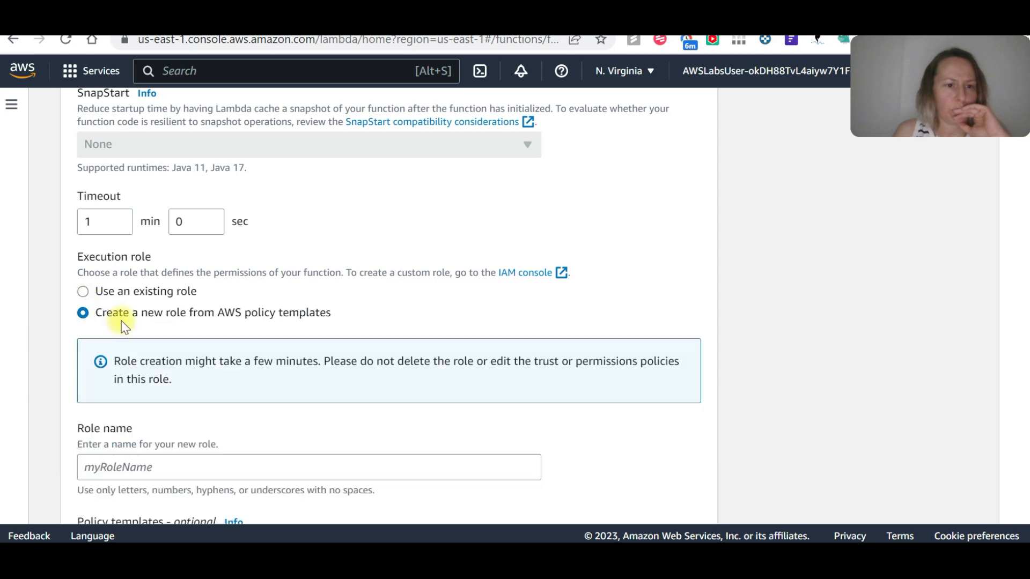
scroll(166, 343, "down", 3)
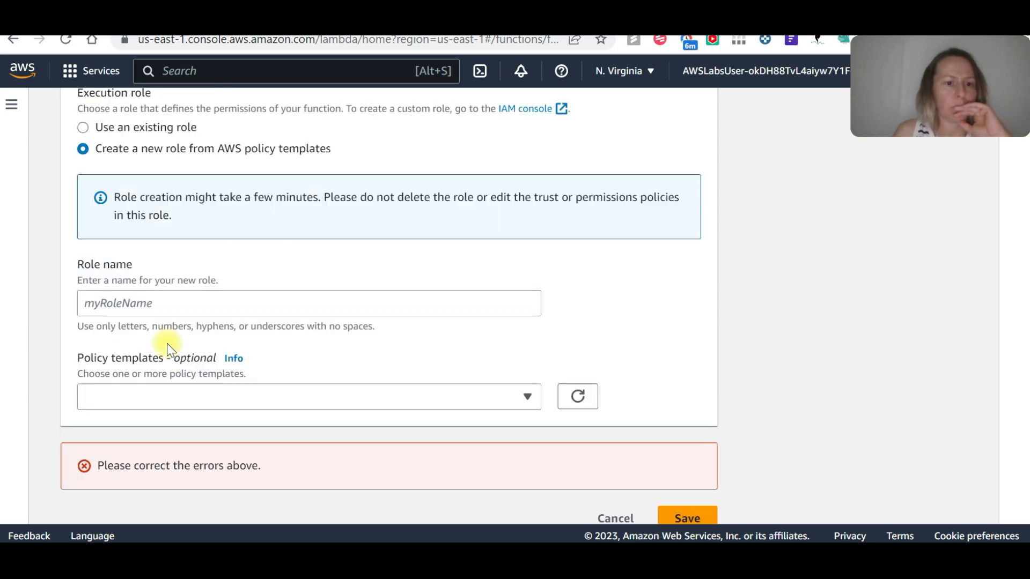
left_click(528, 397)
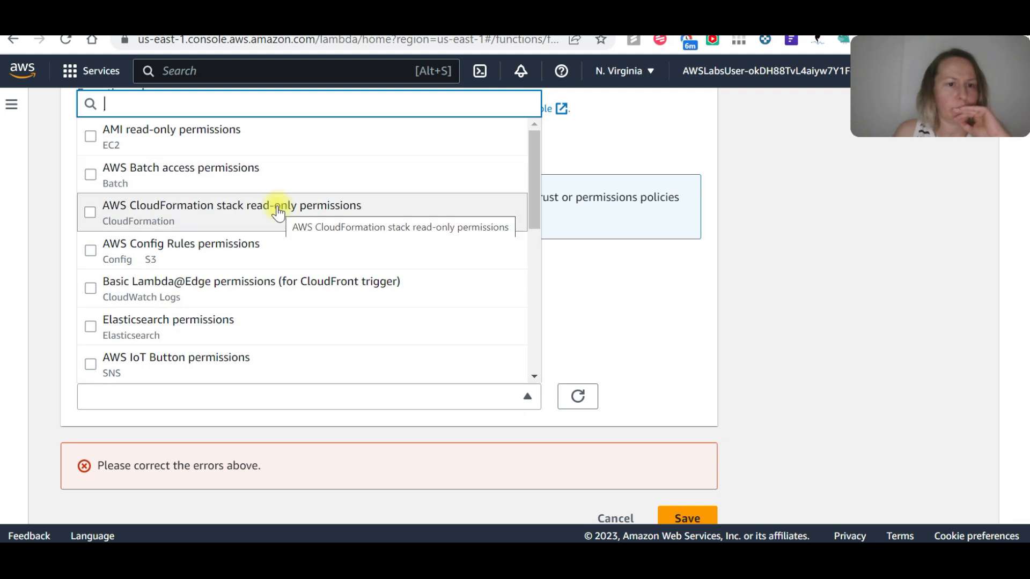
scroll(275, 211, "down", 3)
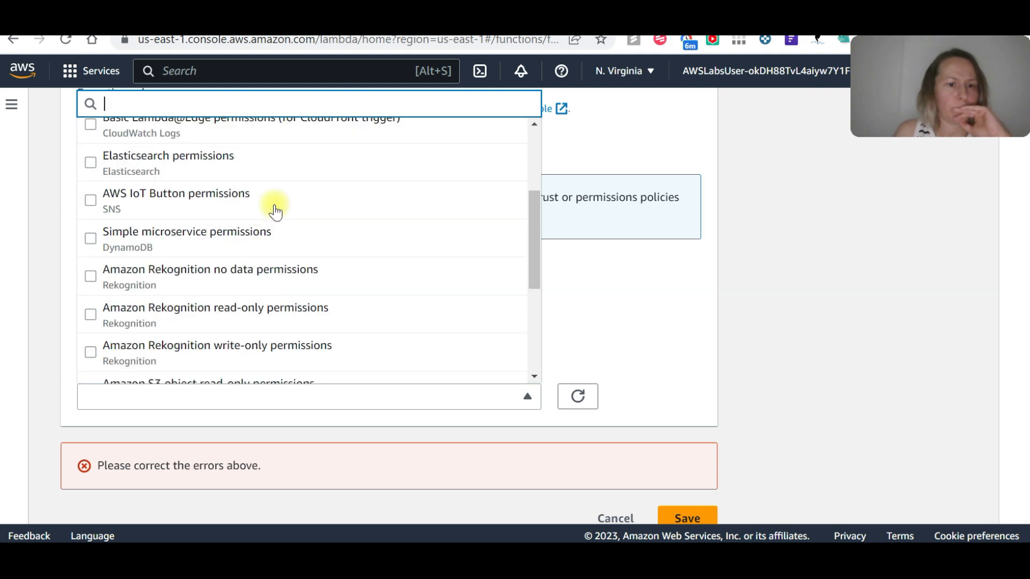
scroll(275, 210, "down", 3)
scroll(275, 210, "down", 1)
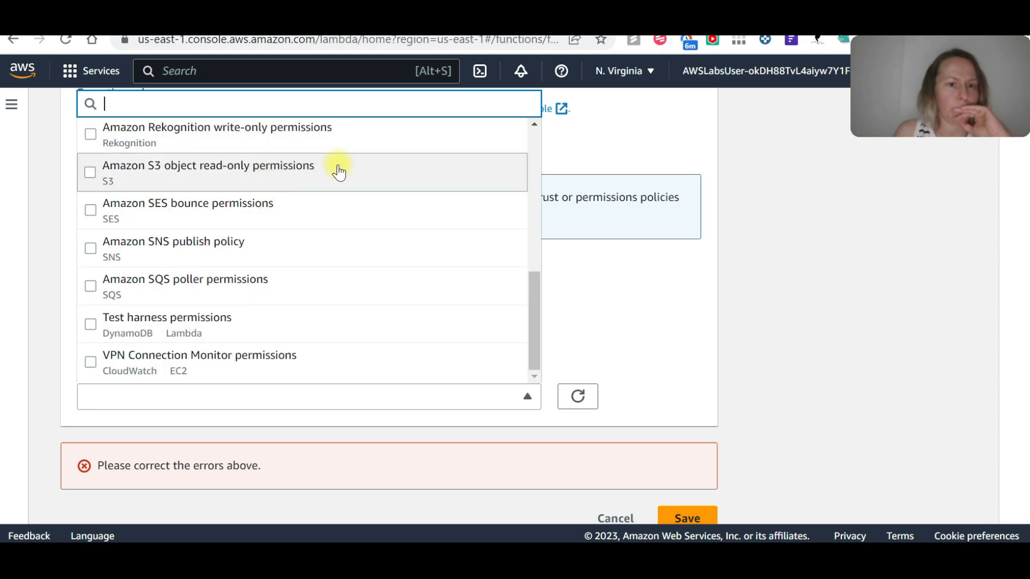
scroll(337, 172, "down", 1)
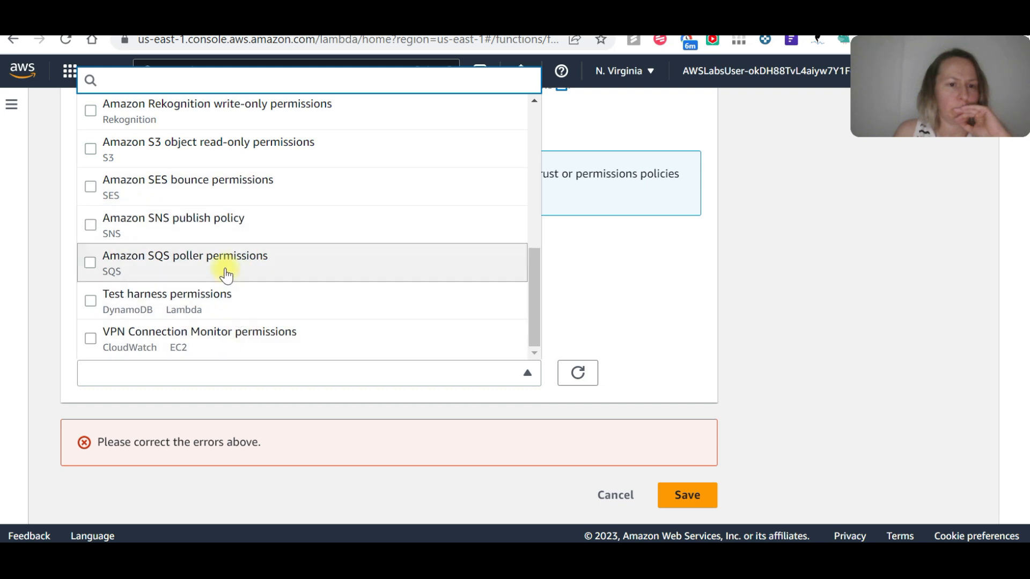
scroll(225, 270, "up", 7)
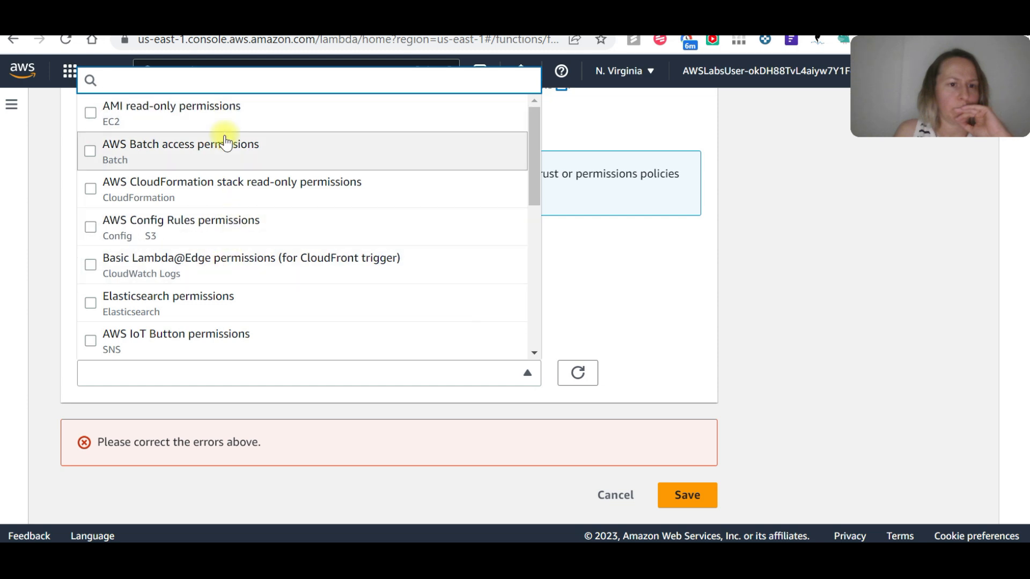
scroll(226, 143, "down", 7)
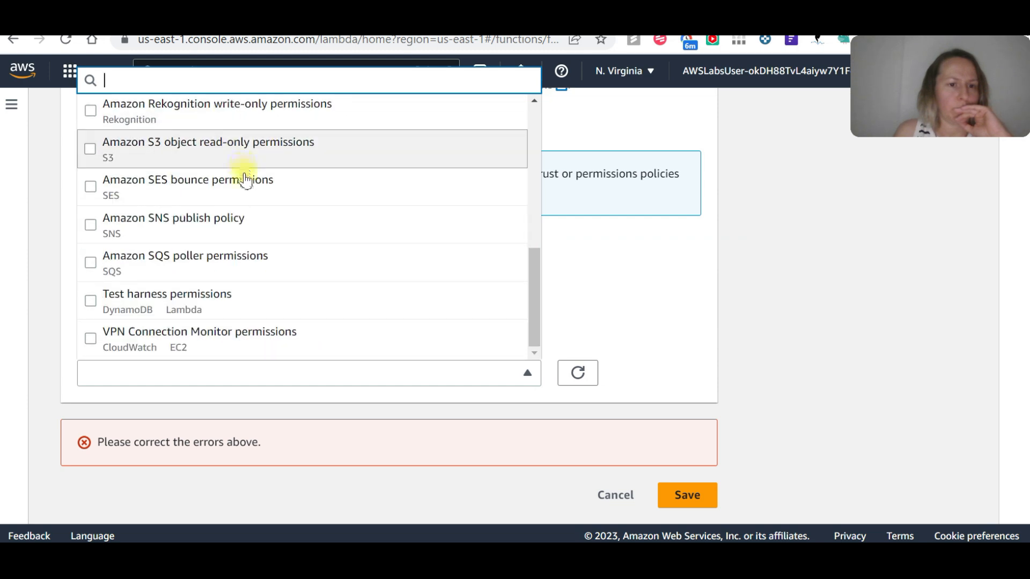
left_click(618, 270)
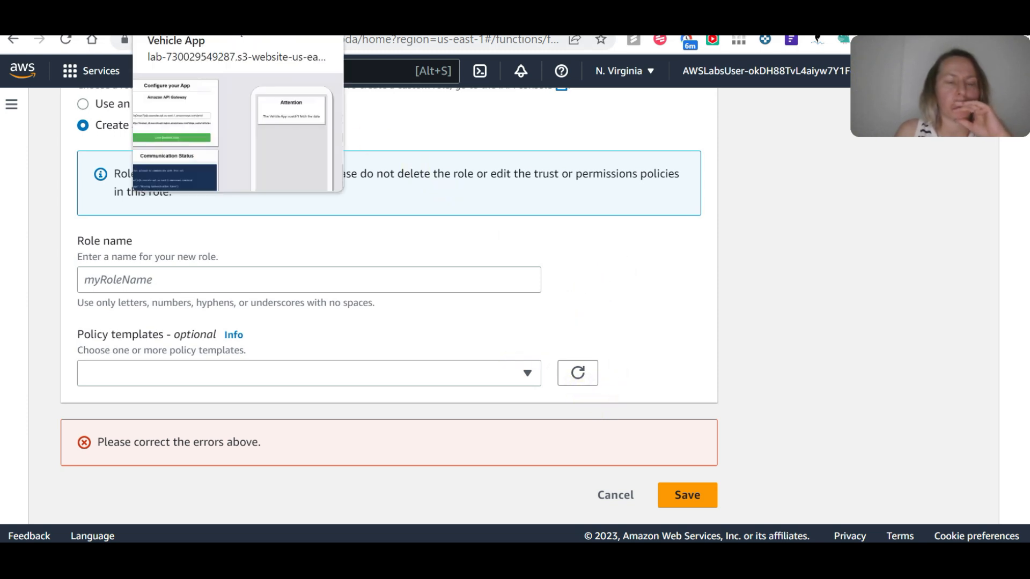
Open the find_all_vehicles function from the Lambda functions list.
scroll(476, 231, "up", 10)
scroll(477, 232, "up", 2)
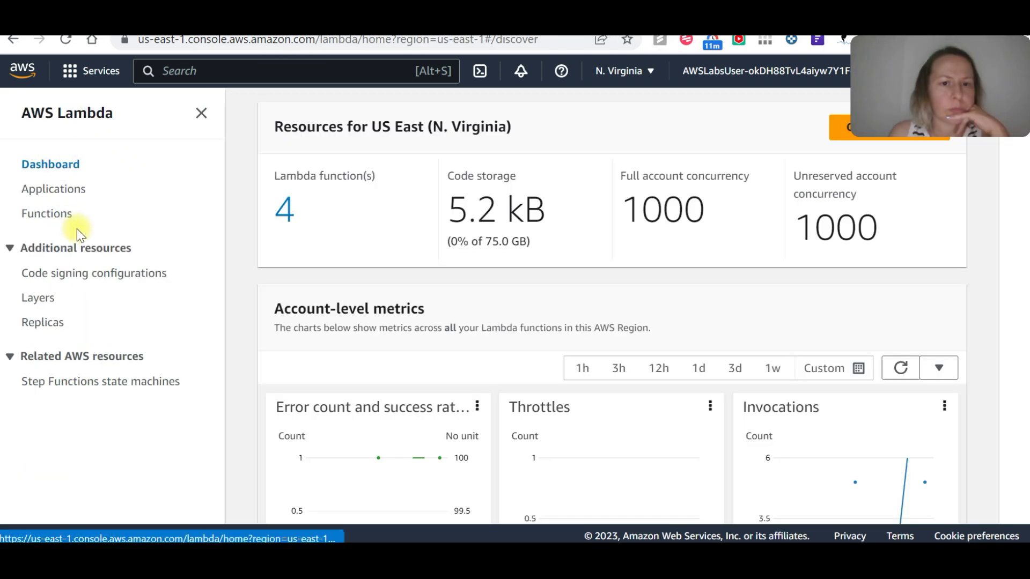
left_click(44, 213)
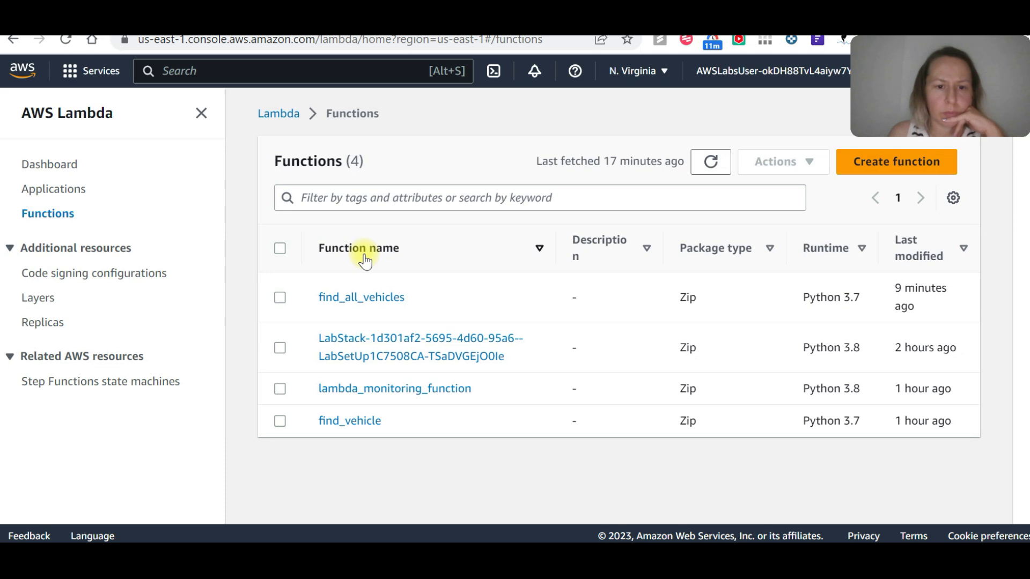
left_click(391, 298)
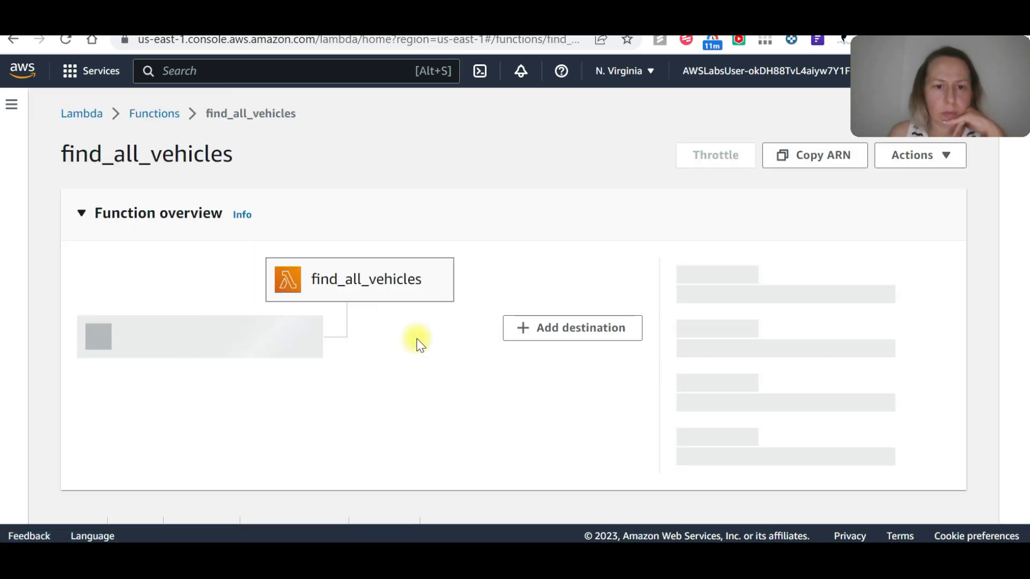
Review the function's execution role, its CloudWatch Logs resource summary and the resource-based policy statements.
scroll(418, 343, "down", 1)
scroll(418, 344, "down", 4)
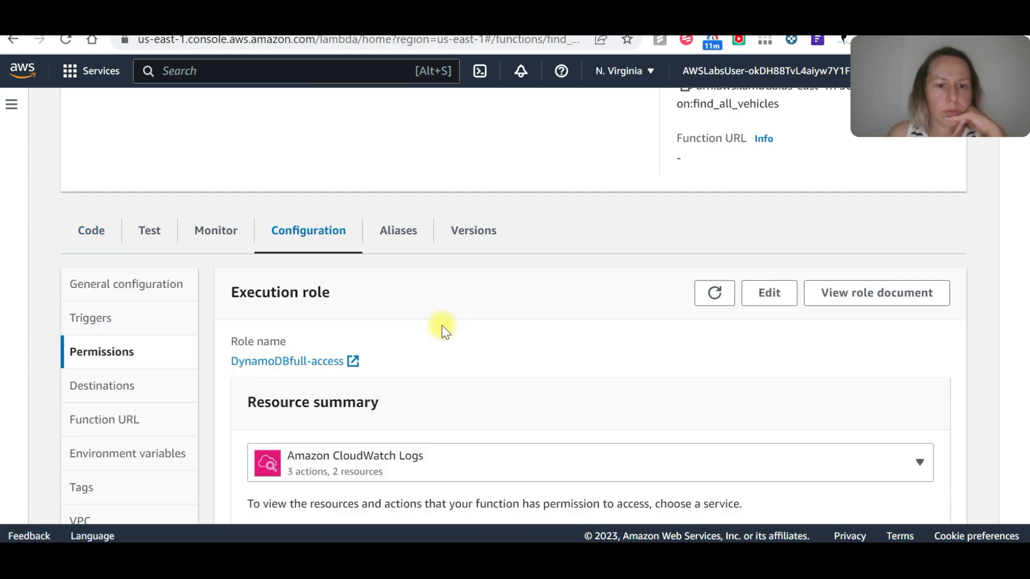
scroll(443, 330, "down", 4)
scroll(449, 321, "up", 1)
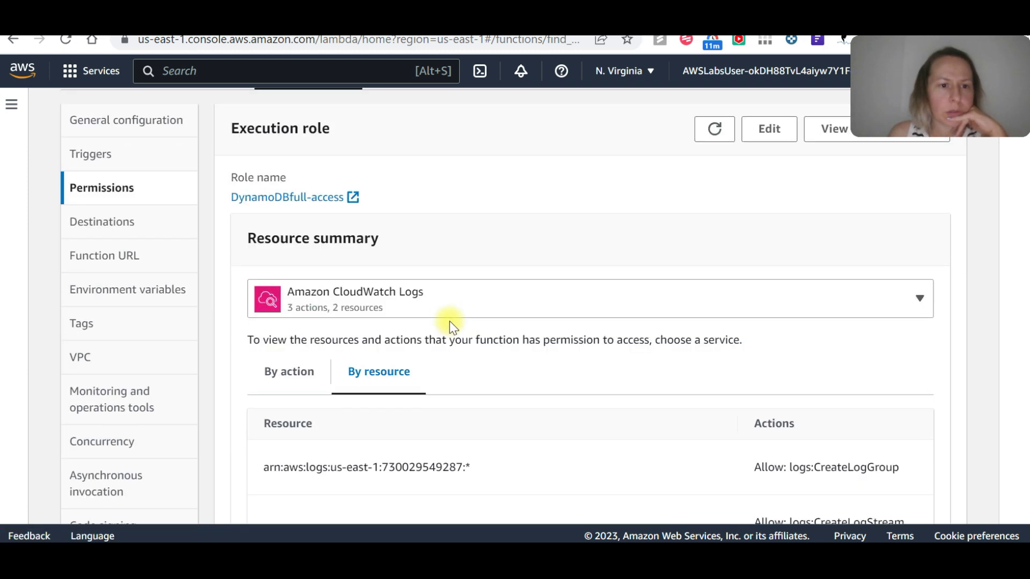
scroll(450, 321, "down", 8)
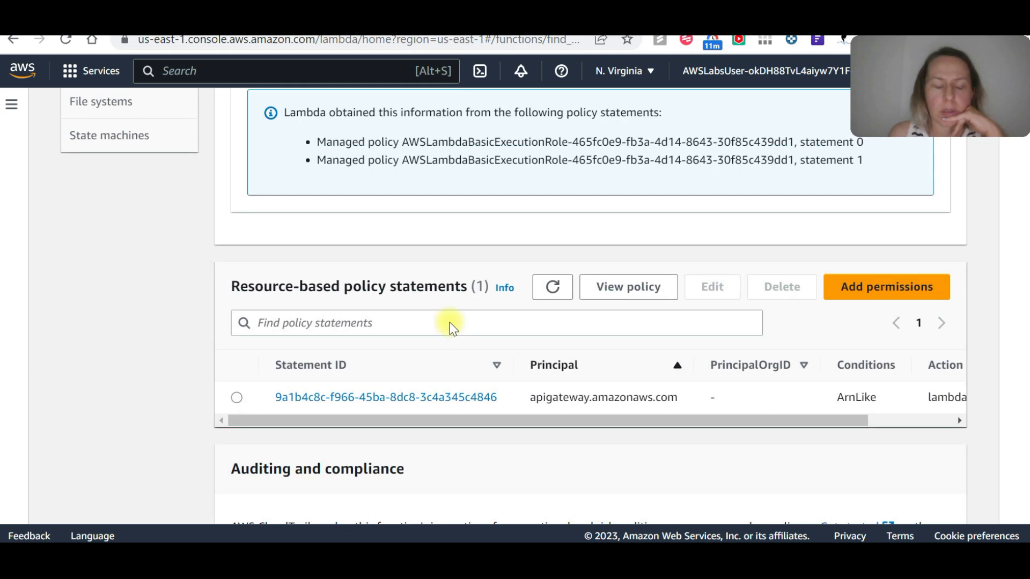
scroll(450, 323, "up", 9)
scroll(202, 168, "up", 5)
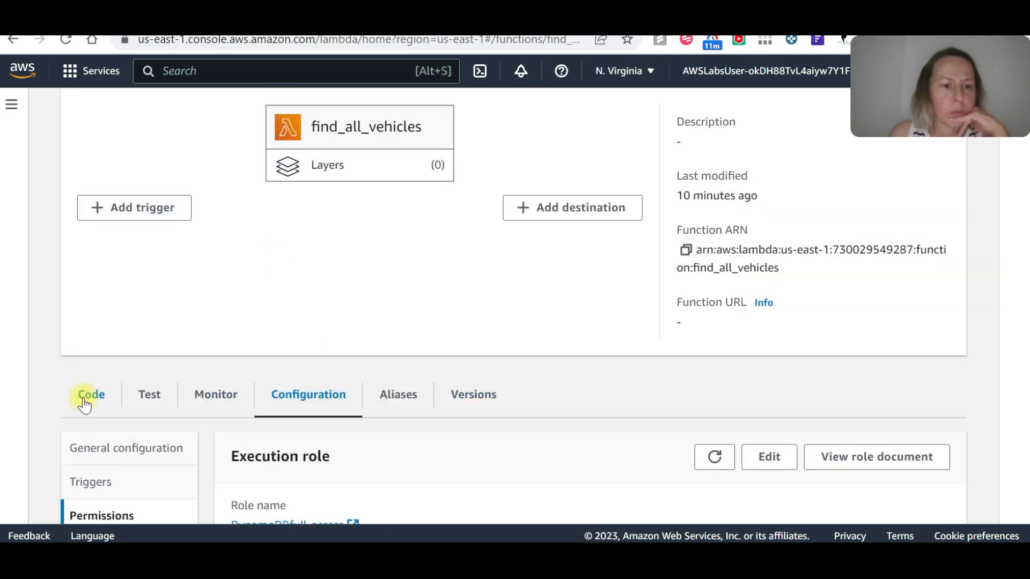
Open the find_all_vehicles source code and read through the table setup, the scan_table function and the lambda_handler logic.
left_click(85, 405)
scroll(503, 296, "down", 5)
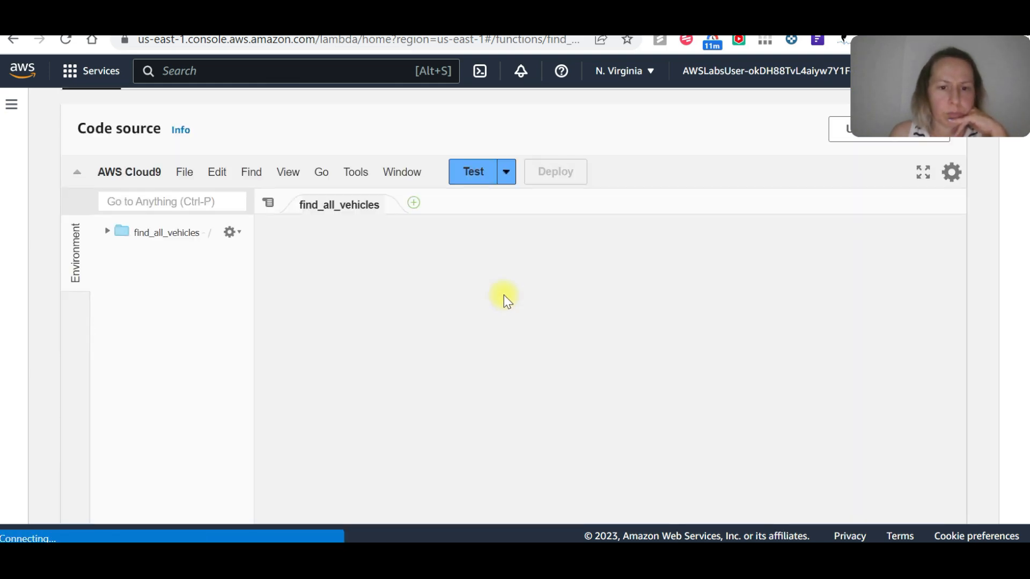
scroll(621, 293, "down", 2)
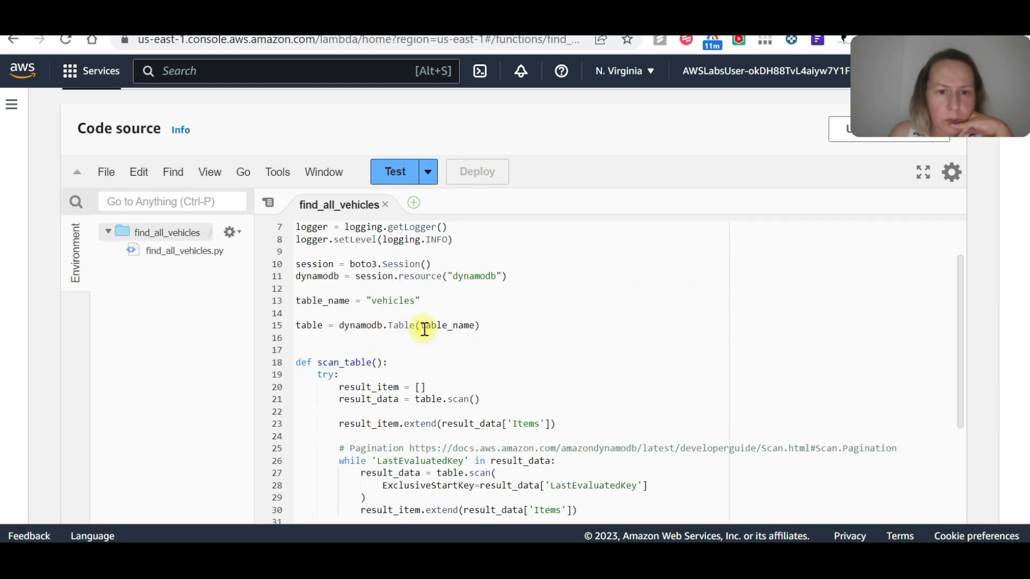
scroll(424, 329, "down", 4)
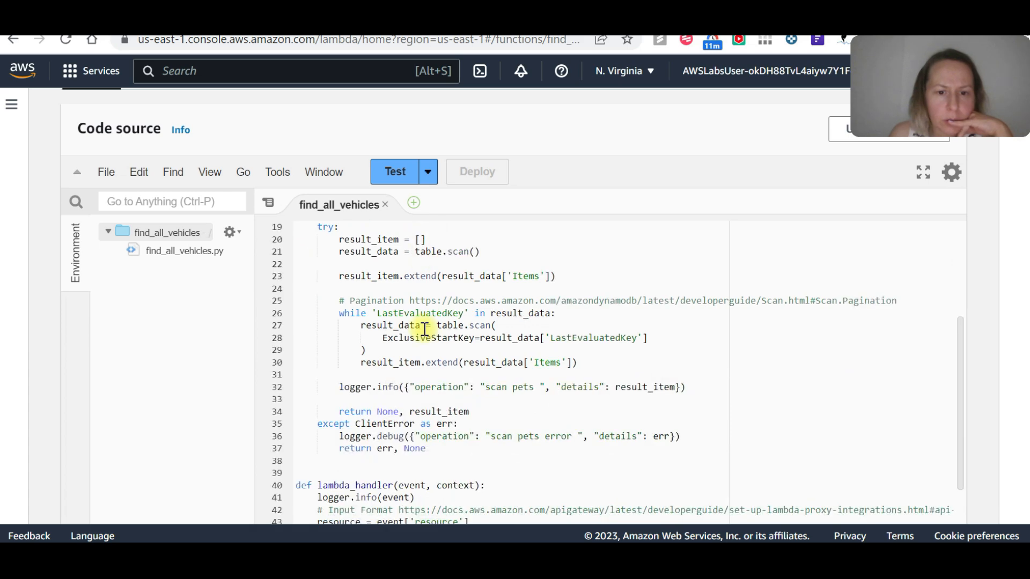
scroll(425, 329, "down", 8)
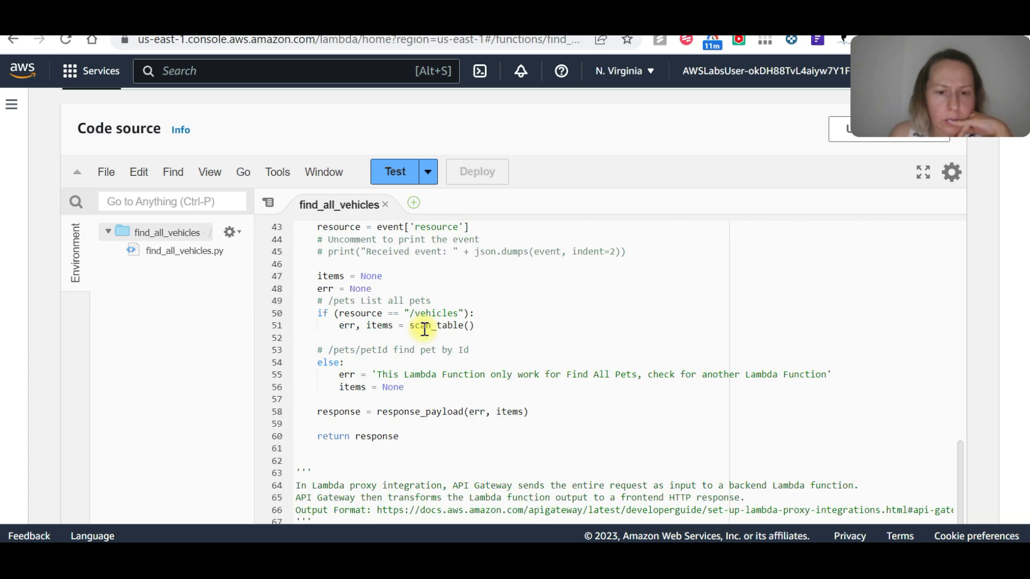
scroll(424, 329, "up", 10)
scroll(424, 329, "up", 4)
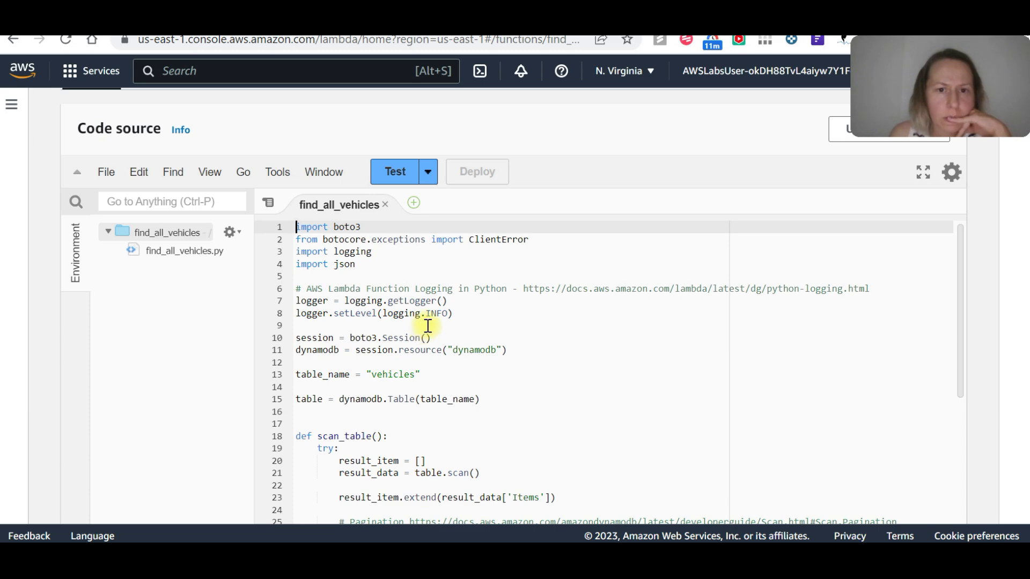
scroll(547, 225, "down", 12)
scroll(510, 250, "up", 10)
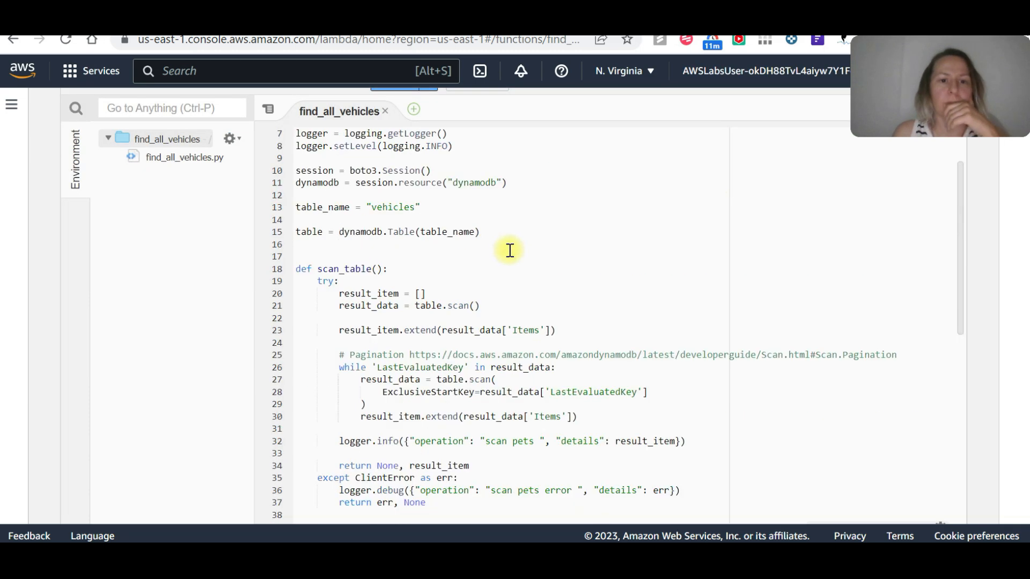
scroll(510, 250, "up", 10)
scroll(543, 311, "down", 3)
Return to the function's permissions configuration and check its execution role.
left_click(298, 387)
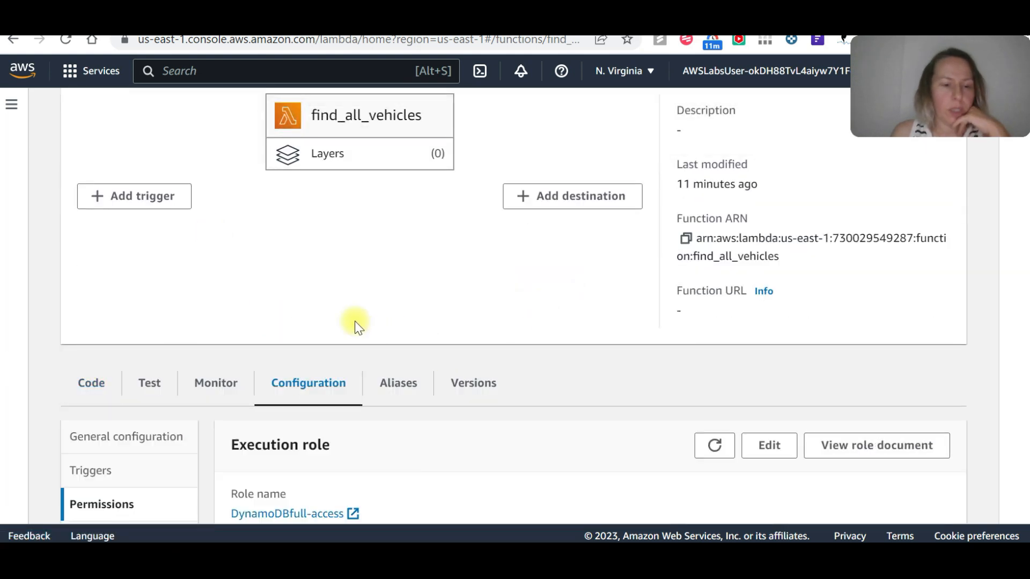
scroll(359, 329, "down", 6)
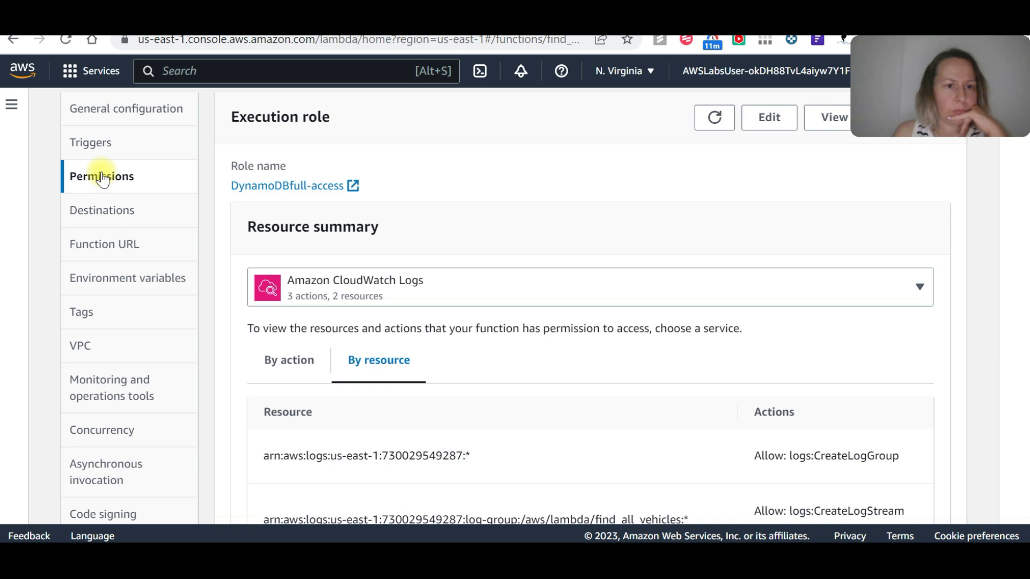
scroll(180, 193, "up", 3)
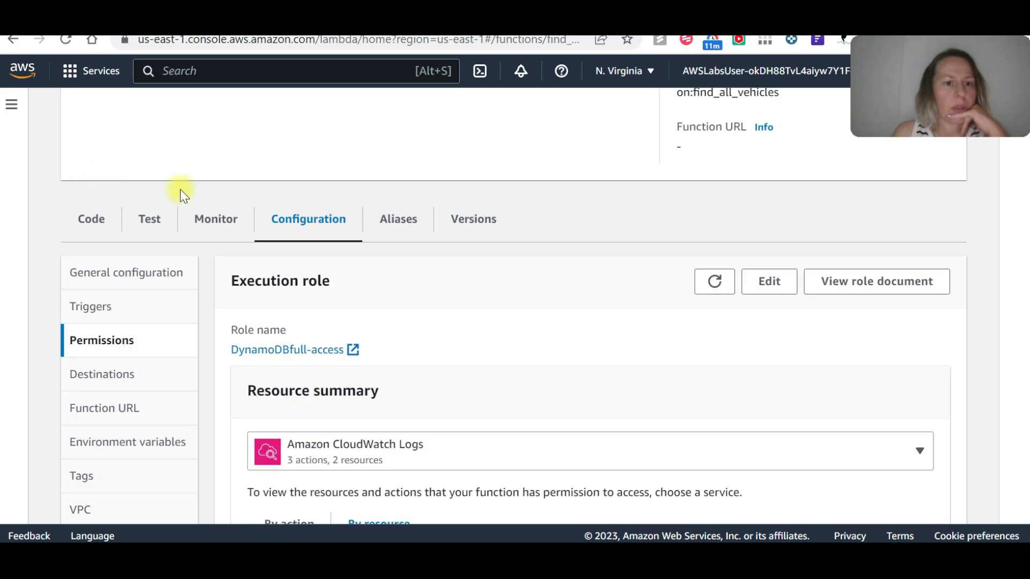
left_click(145, 212)
left_click(320, 235)
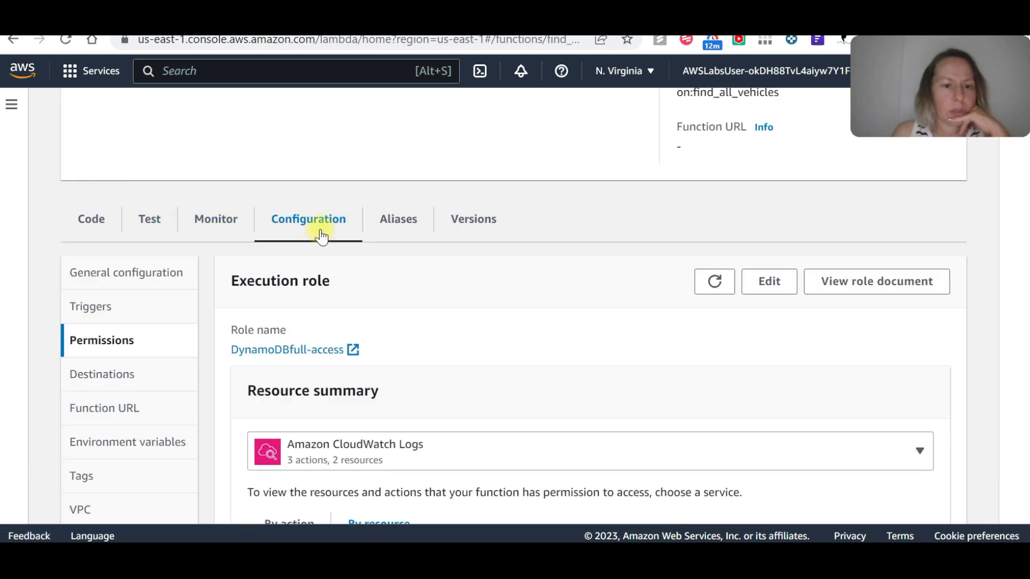
scroll(326, 370, "down", 2)
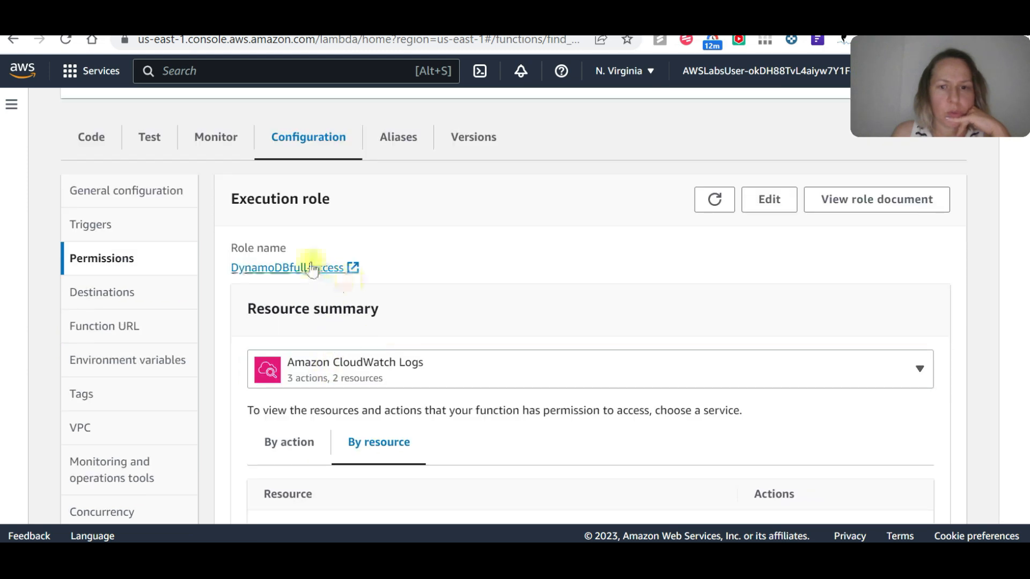
Open the execution role's role document, read through its CloudWatch Logs and DynamoDB policy statements, and close it.
left_click(896, 200)
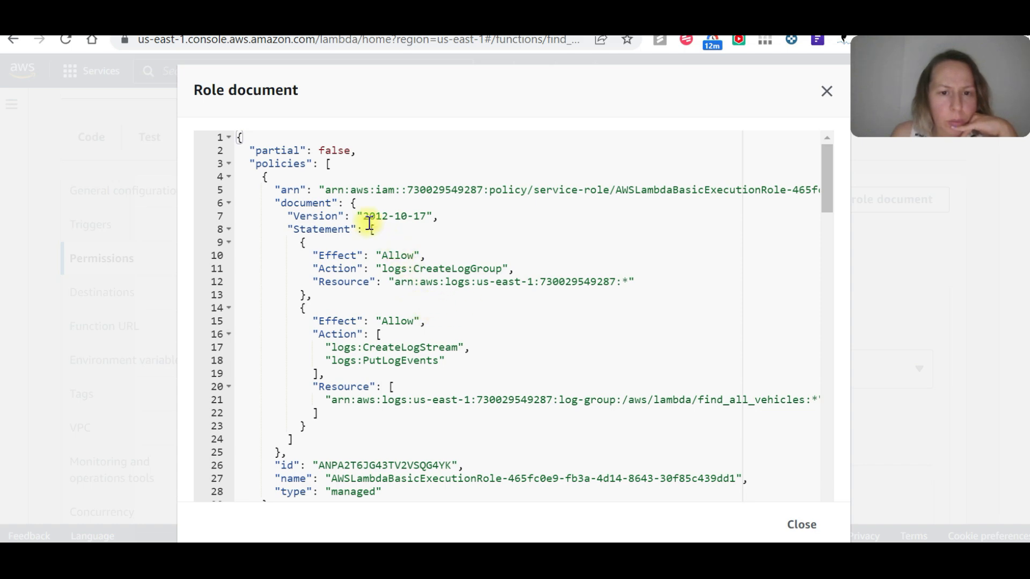
scroll(369, 224, "down", 5)
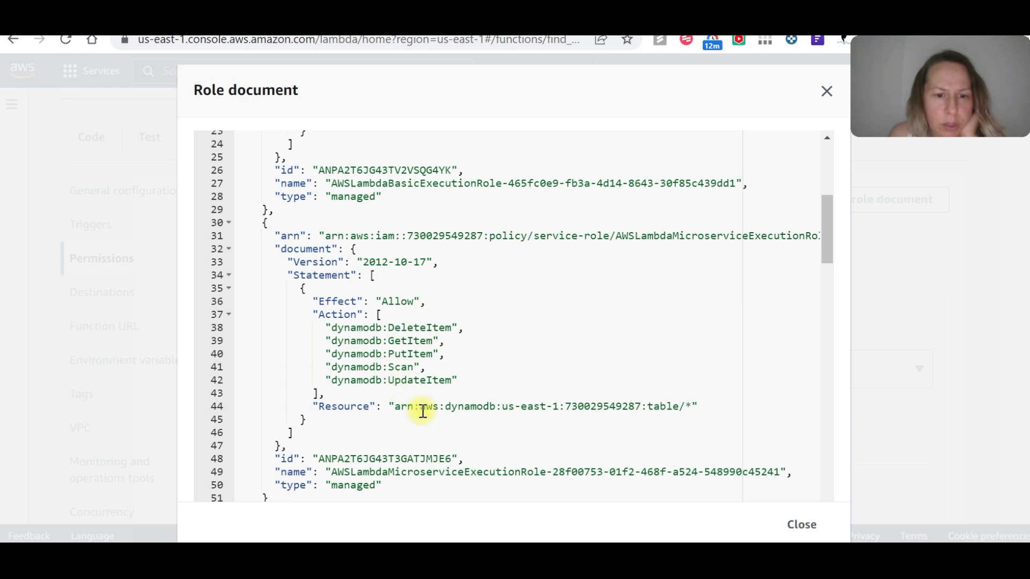
scroll(424, 412, "down", 2)
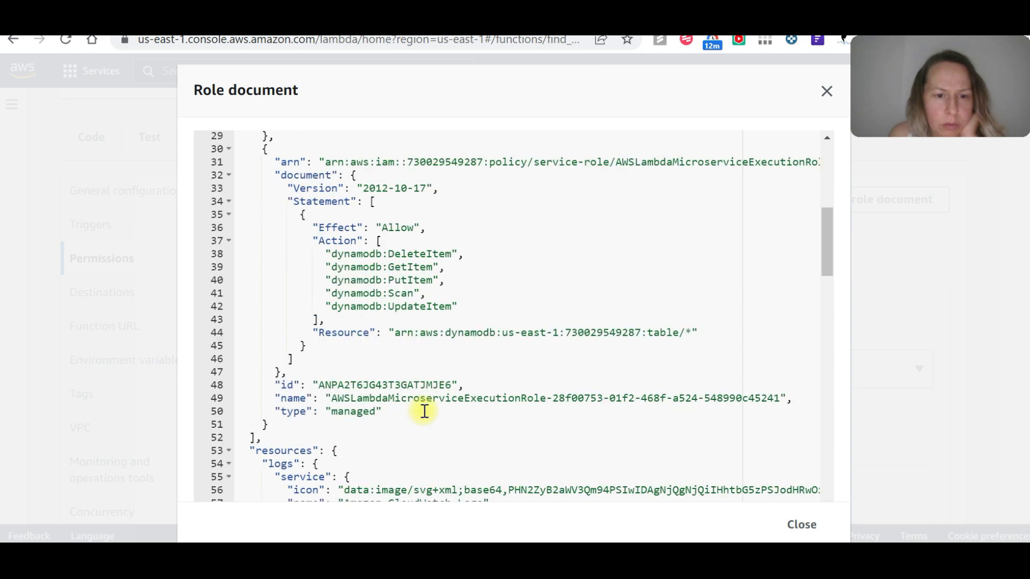
scroll(424, 411, "down", 2)
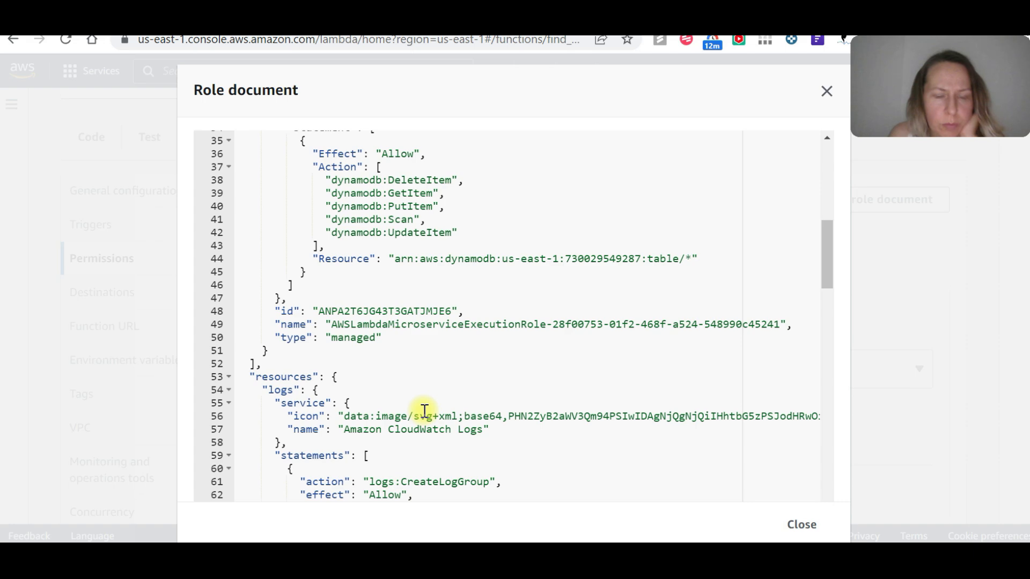
scroll(424, 411, "down", 7)
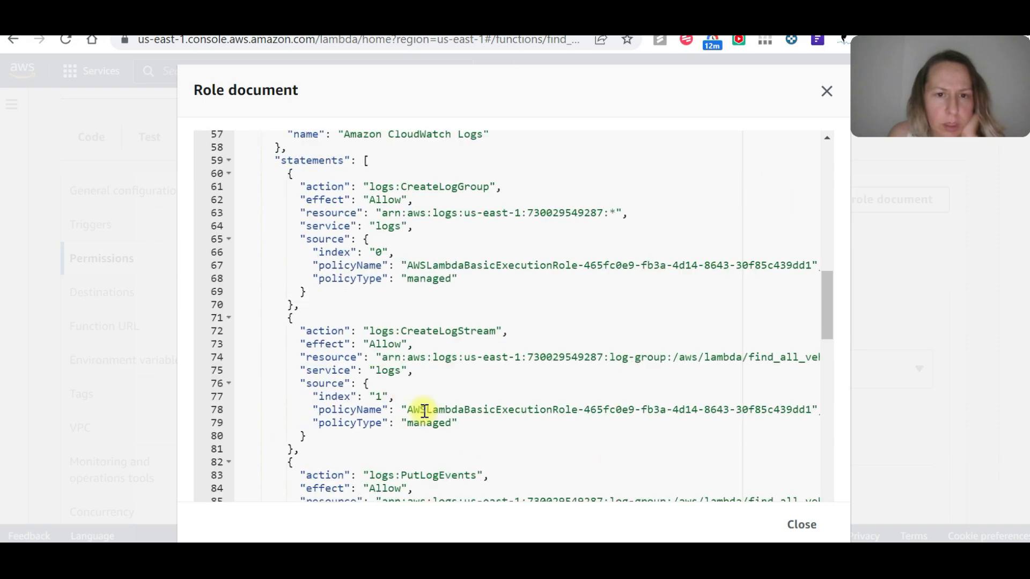
scroll(423, 412, "down", 6)
scroll(424, 412, "down", 4)
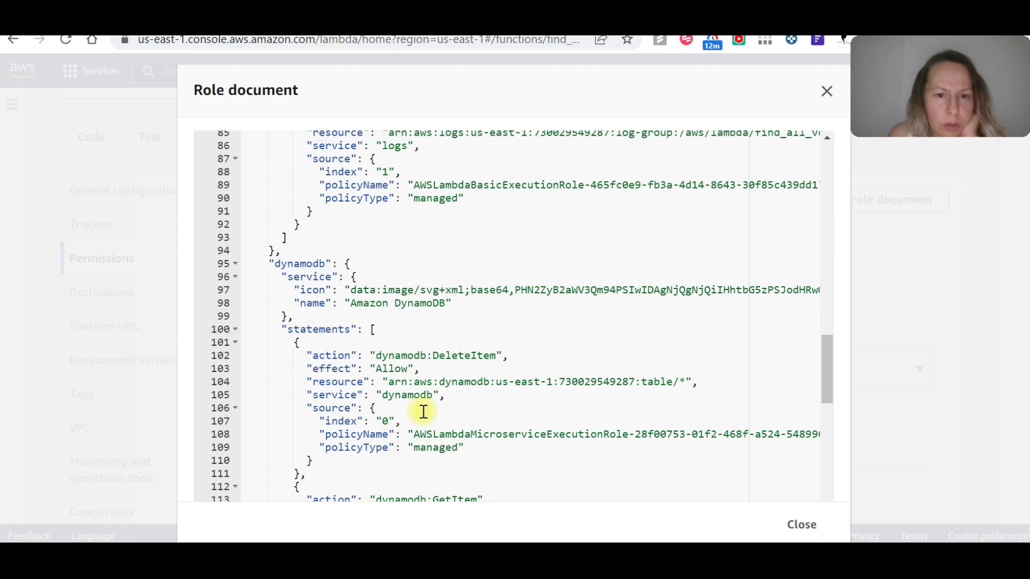
scroll(424, 412, "down", 8)
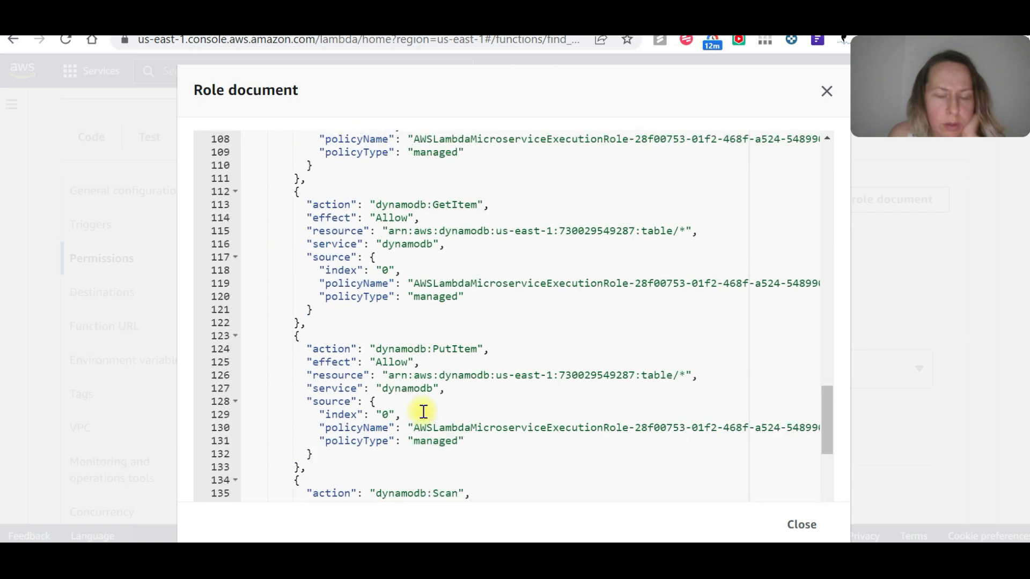
scroll(424, 411, "down", 5)
scroll(423, 411, "down", 3)
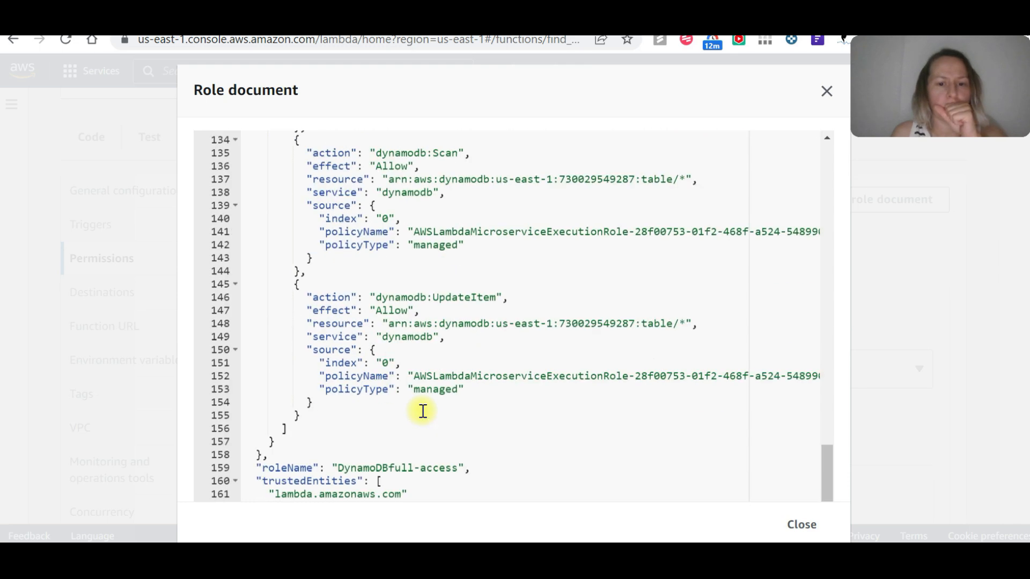
scroll(423, 411, "down", 2)
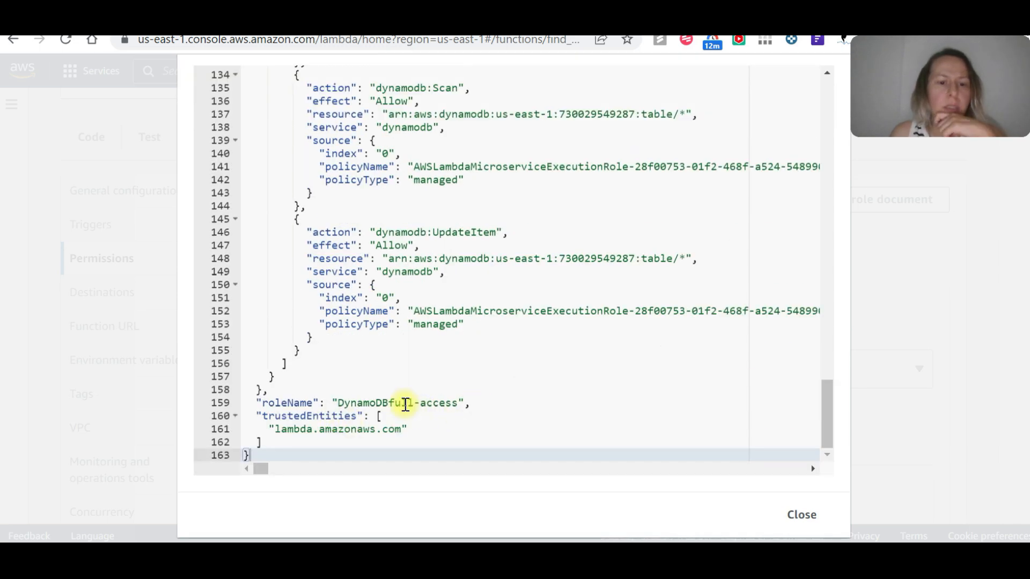
scroll(405, 402, "up", 15)
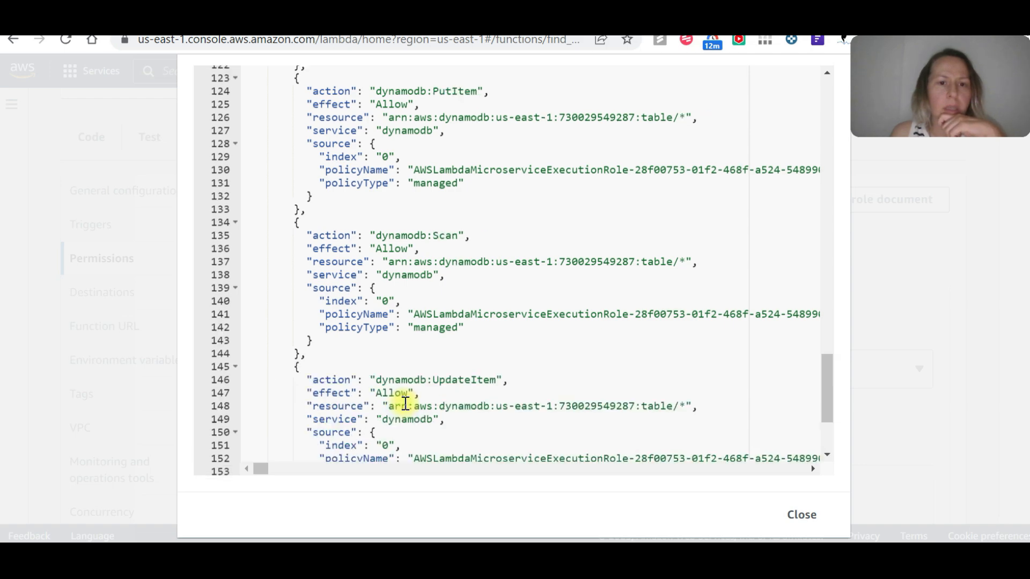
scroll(406, 400, "up", 13)
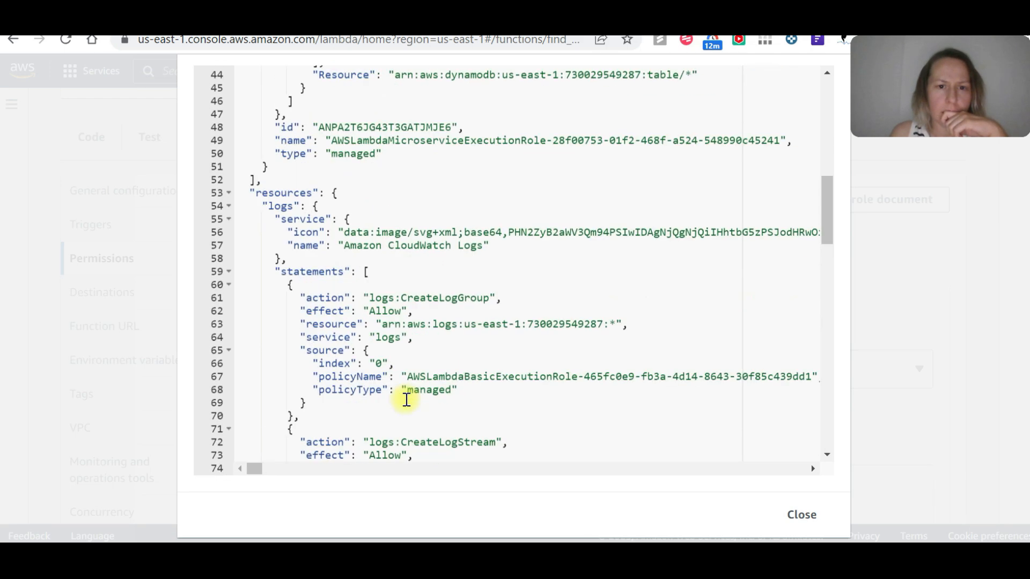
scroll(406, 399, "up", 9)
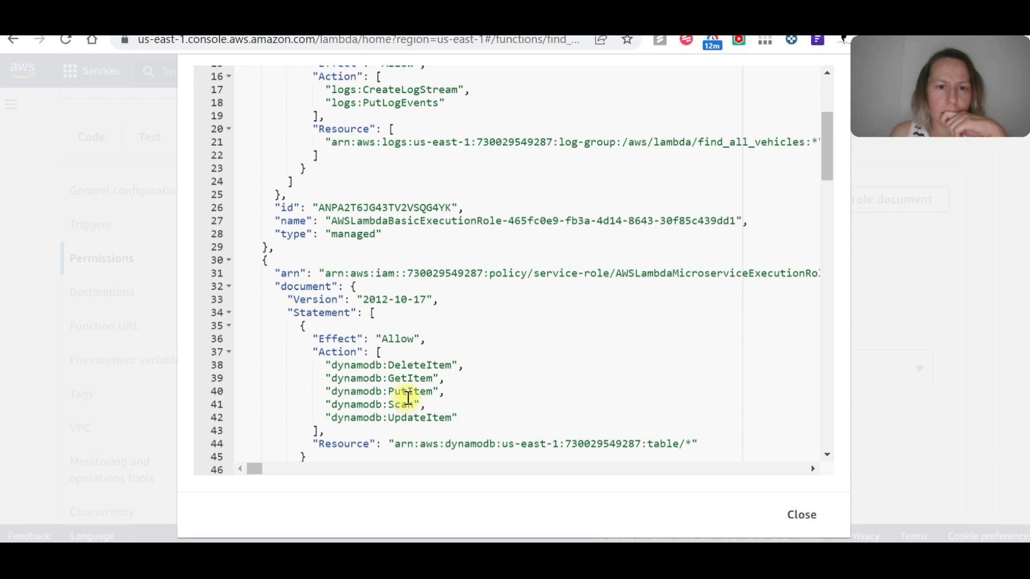
scroll(408, 398, "up", 5)
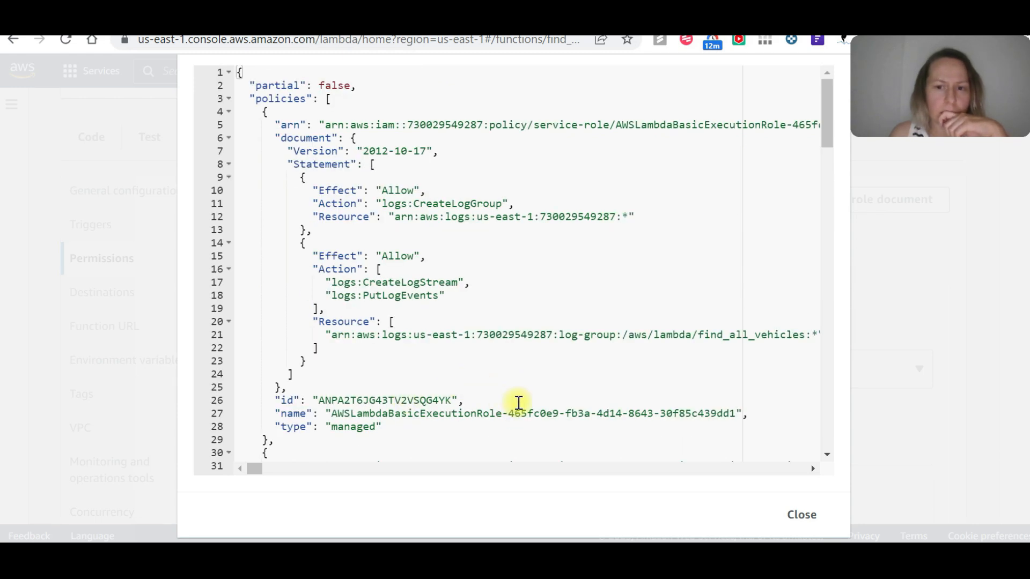
scroll(518, 394, "up", 2)
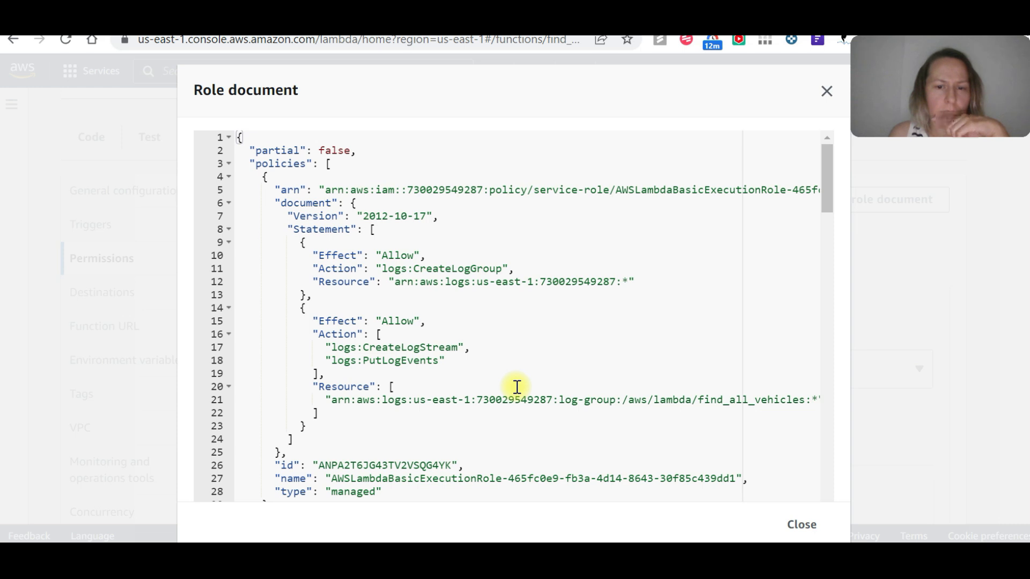
left_click(814, 525)
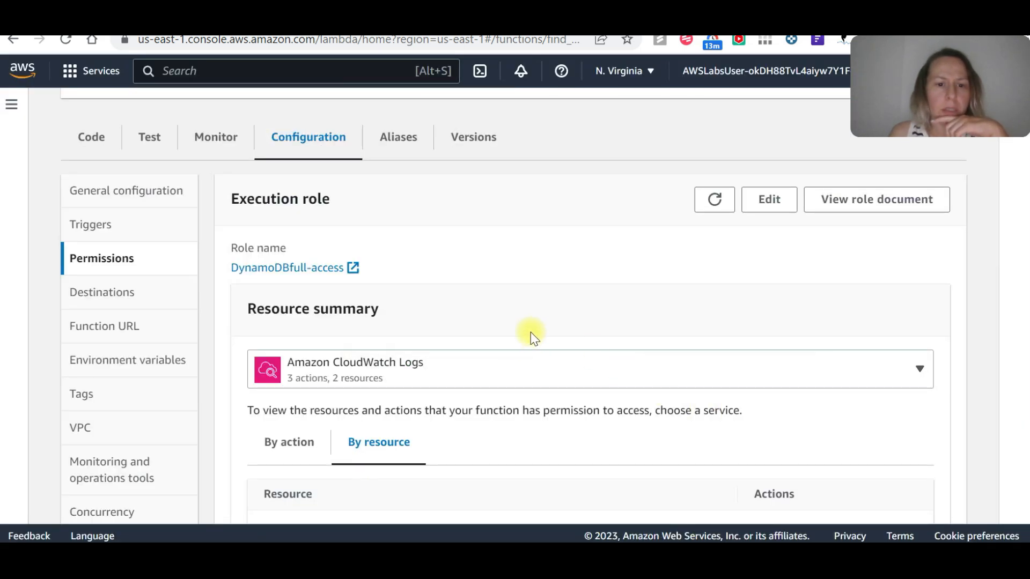
Switch the resource summary to Amazon DynamoDB and examine the allowed actions by resource.
left_click(506, 354)
left_click(409, 323)
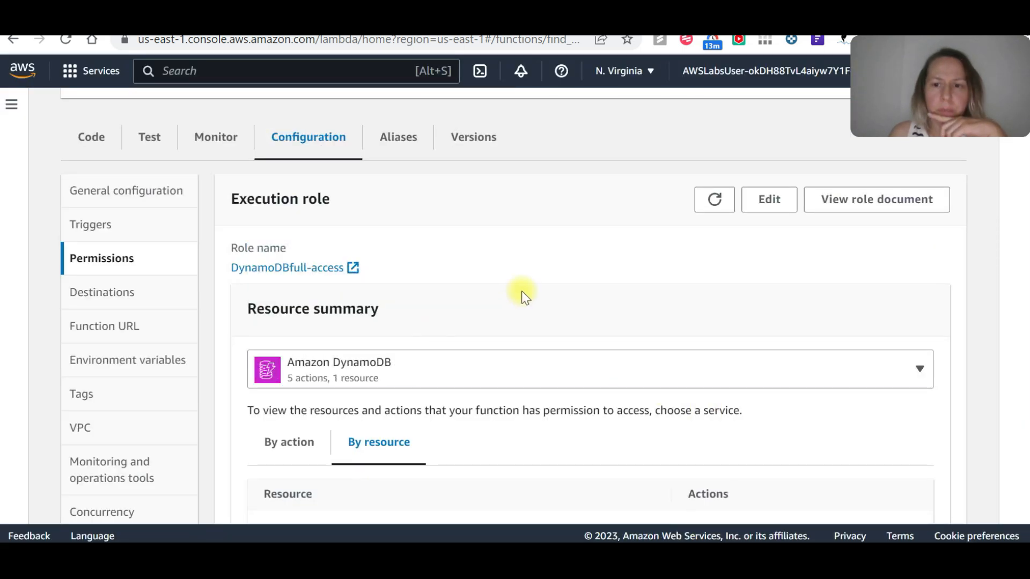
scroll(520, 292, "down", 10)
scroll(523, 292, "up", 4)
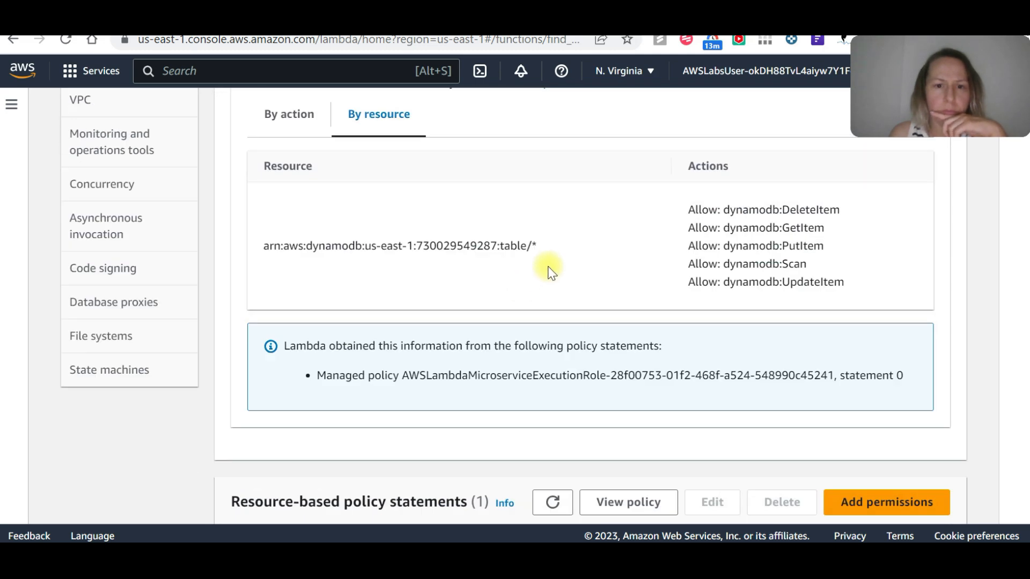
Inspect the function's resource-based policy statements and open the form for adding permissions to view its policy statement options.
scroll(551, 252, "down", 5)
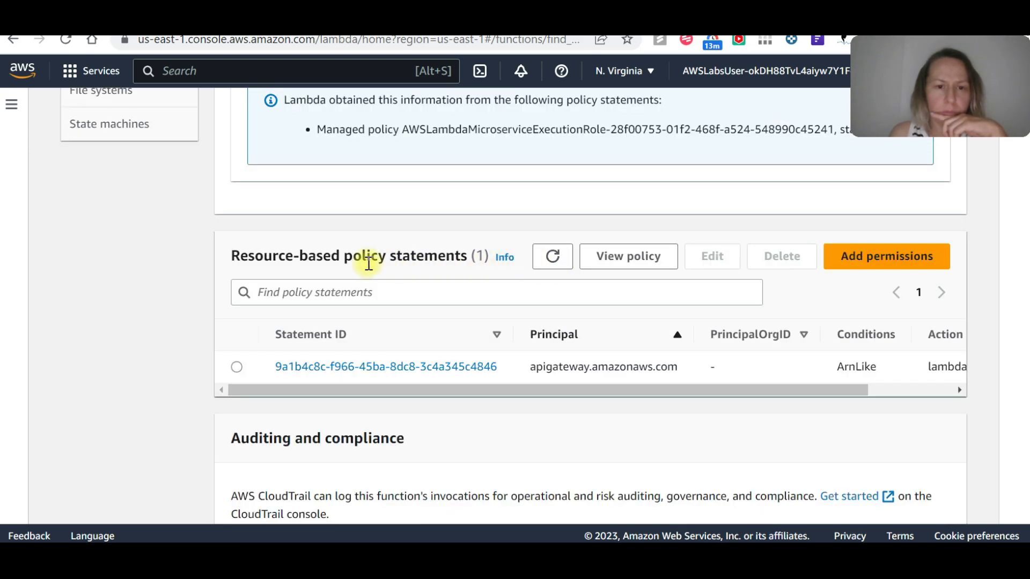
scroll(368, 261, "down", 1)
left_click_drag(617, 317, 864, 262)
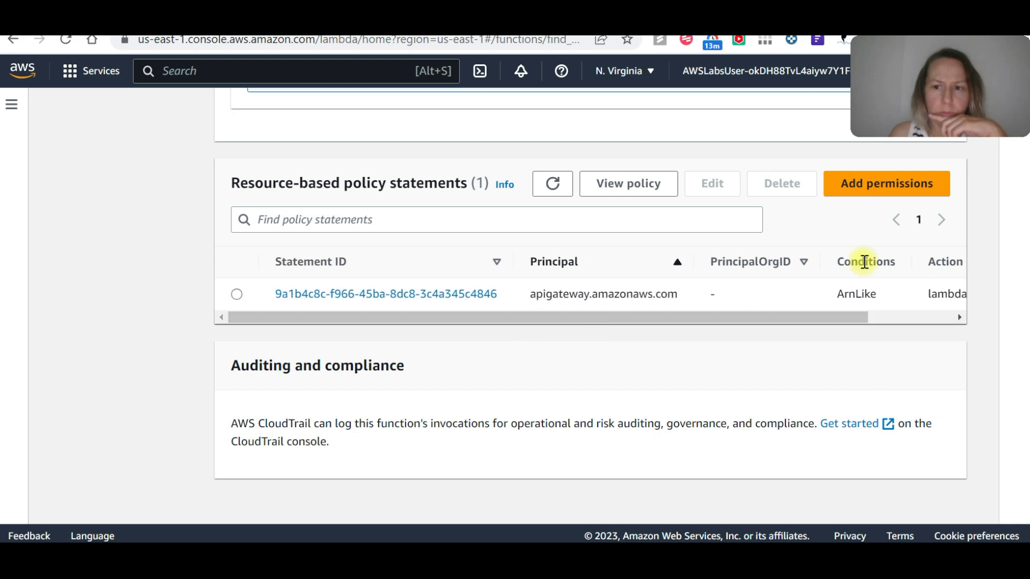
left_click(891, 185)
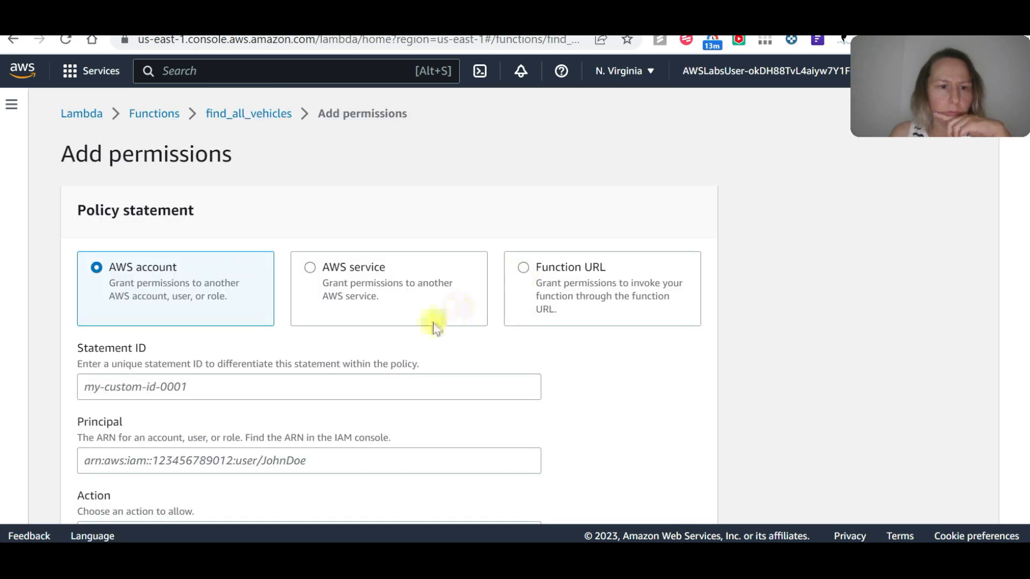
scroll(432, 321, "down", 3)
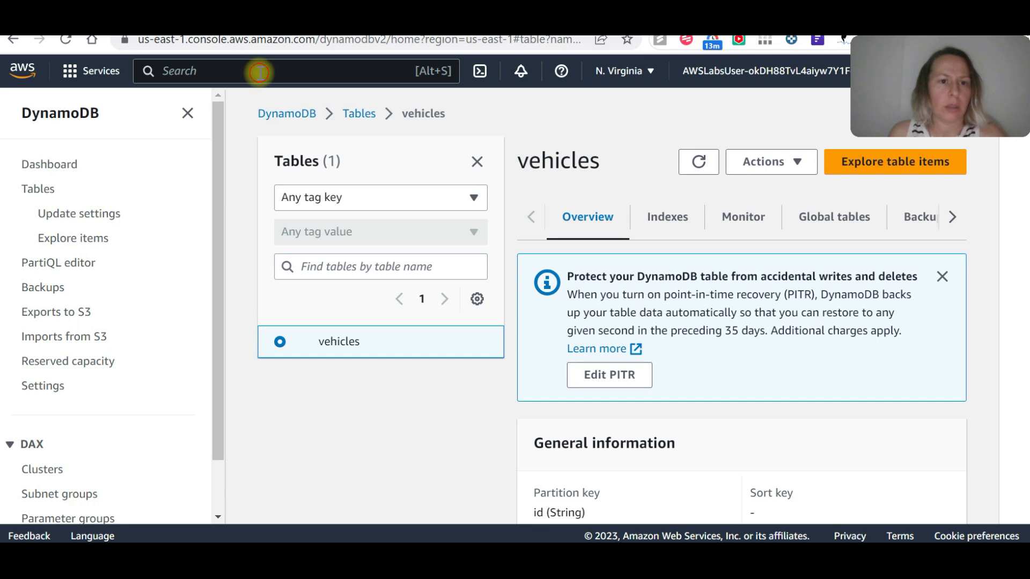
Search the AWS services for "api gate", go to API Gateway, and open the GET method of the lab API's /vehicles resource.
type("api gate")
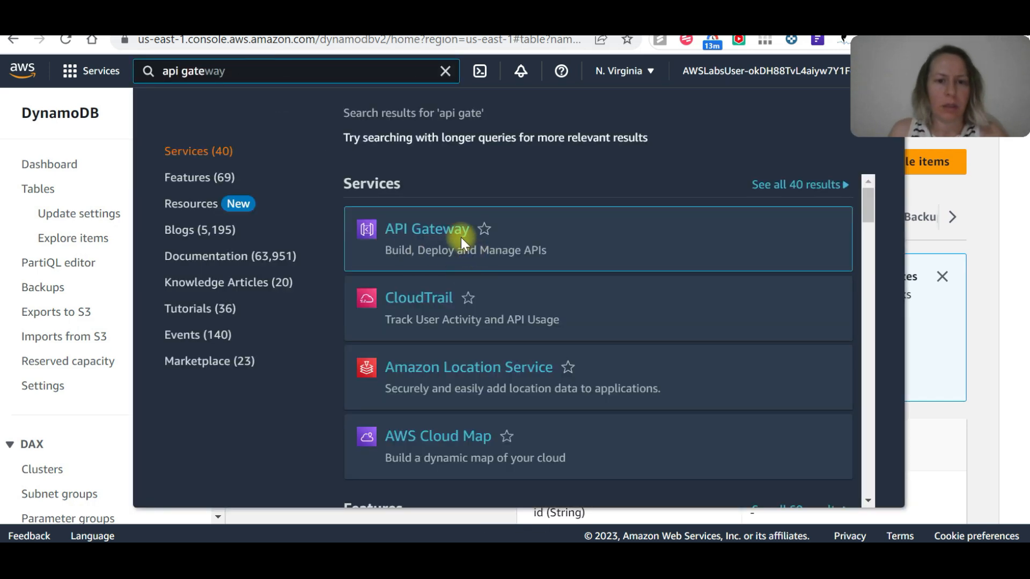
left_click(423, 229)
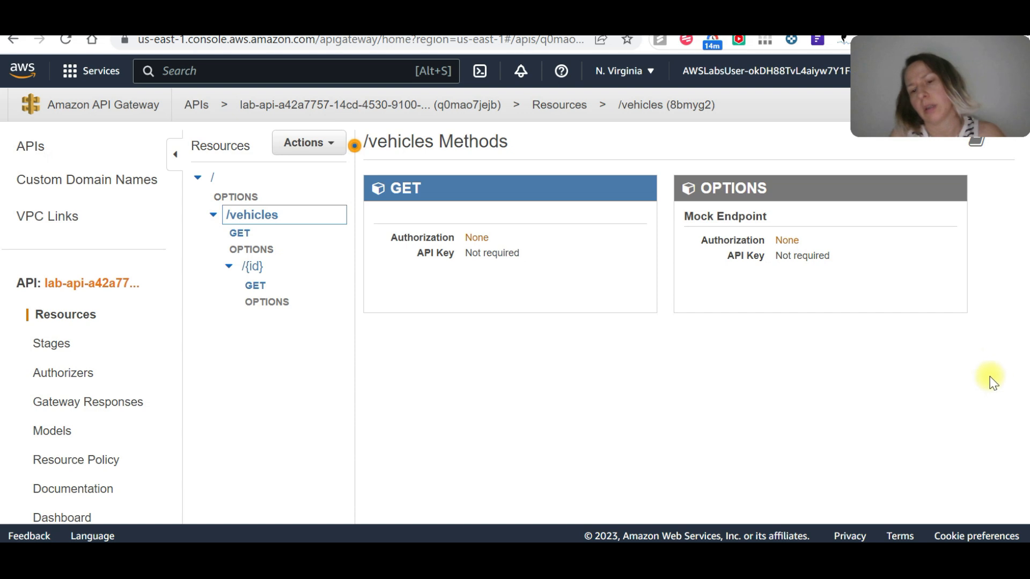
left_click(236, 232)
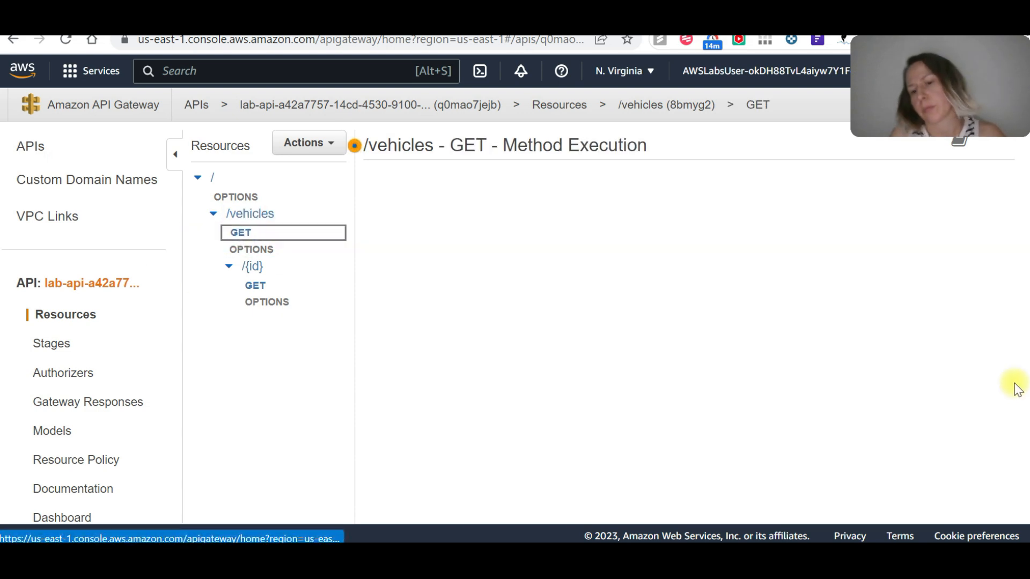
Open the find_vehicle Lambda function linked to the /vehicles/{id} GET method, look over its code, and go to its permissions configuration.
left_click(259, 284)
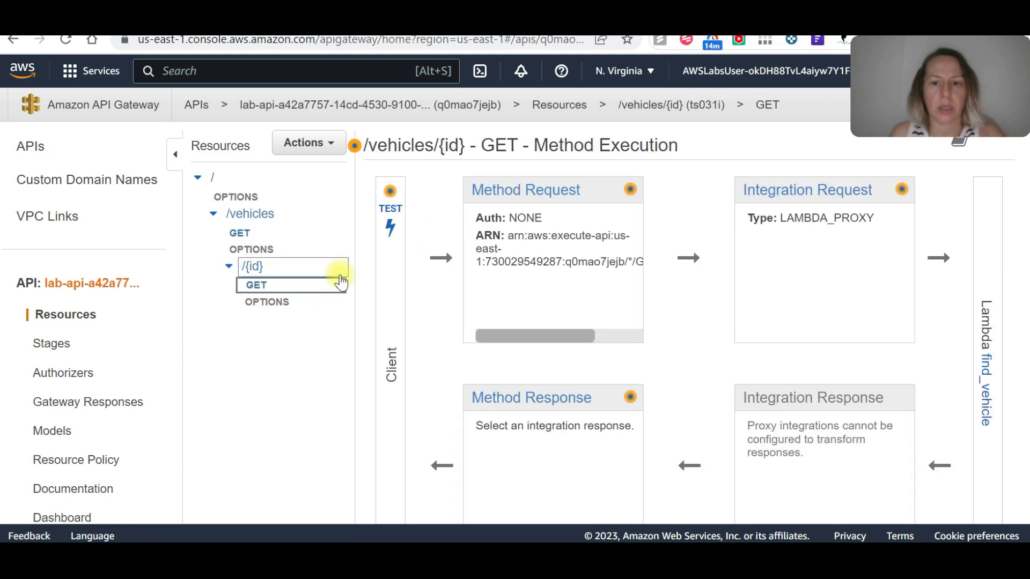
left_click(987, 380)
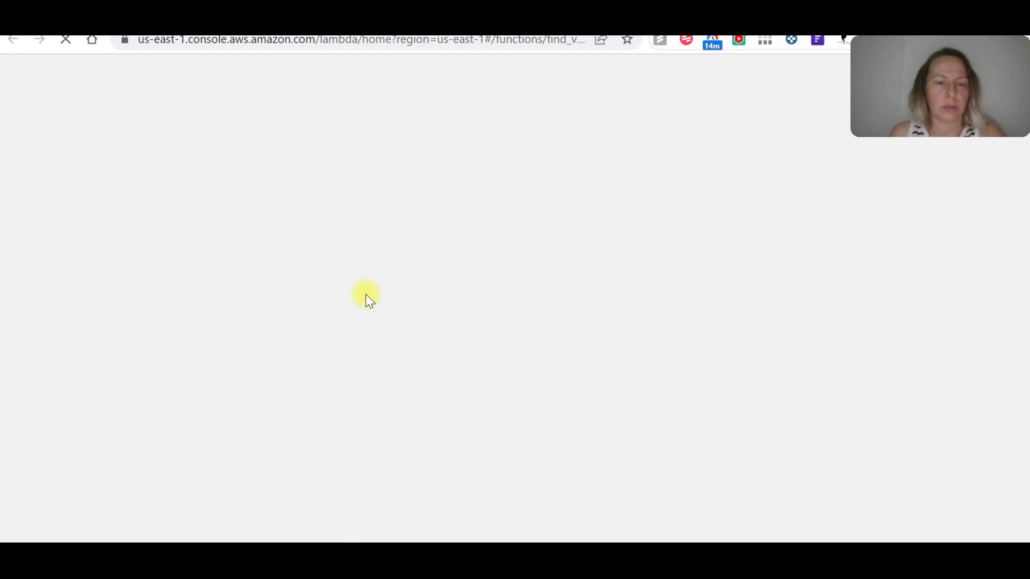
scroll(363, 252, "down", 6)
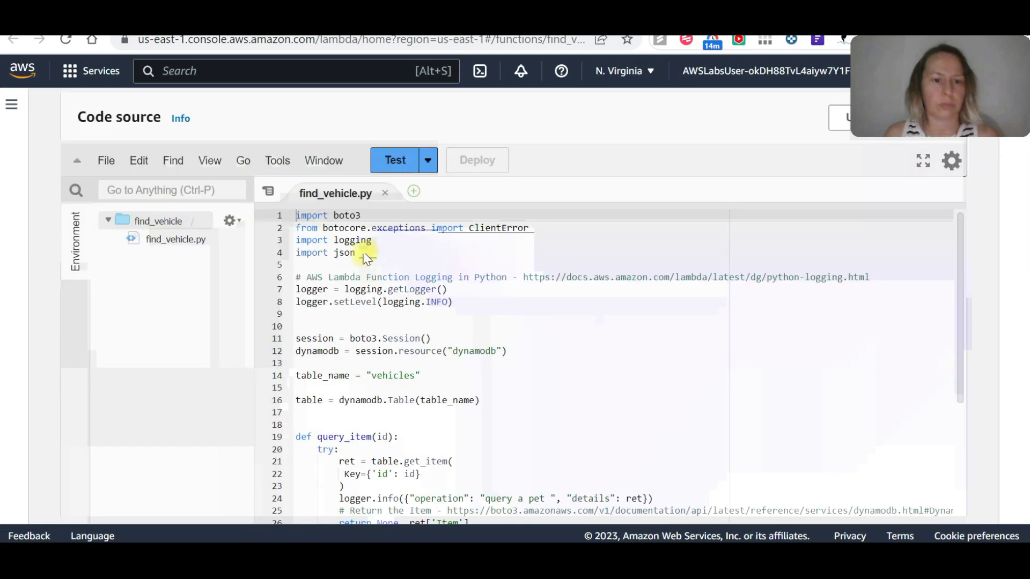
scroll(328, 201, "up", 2)
left_click(338, 225)
scroll(471, 334, "down", 6)
scroll(467, 327, "up", 2)
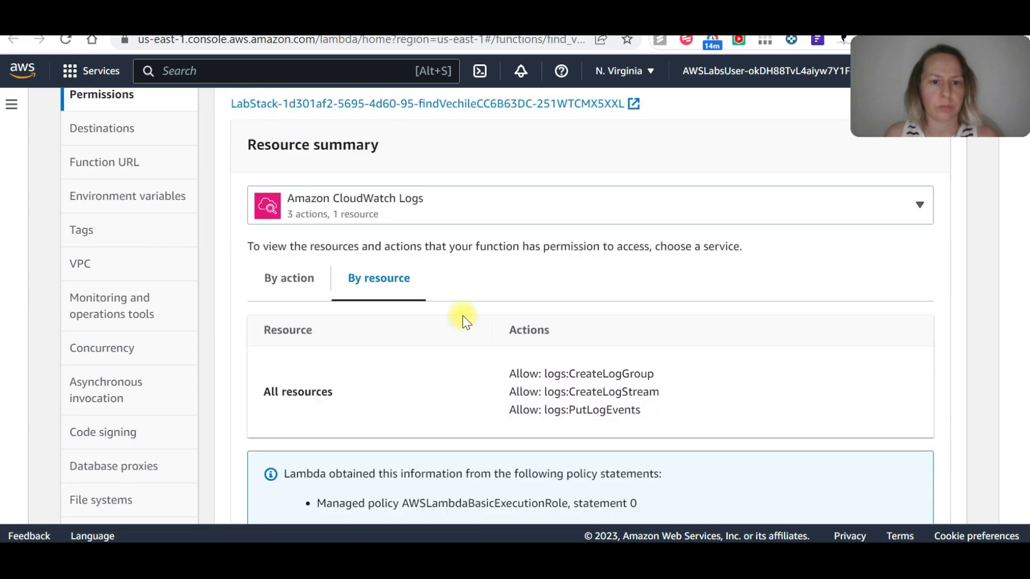
Check which services the find_vehicle execution role's resource summary offers, keeping Amazon CloudWatch Logs selected.
left_click(421, 210)
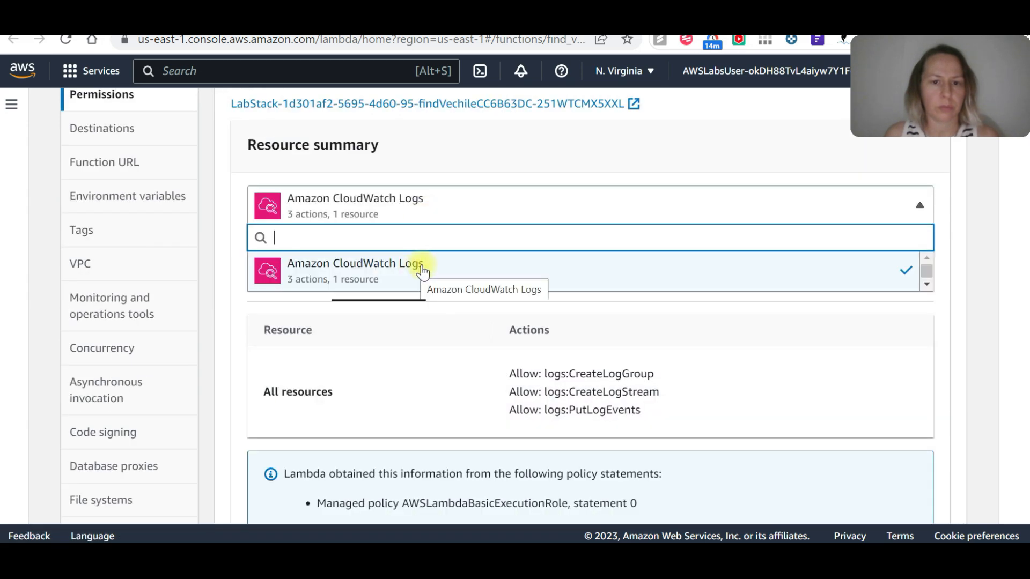
scroll(467, 279, "up", 4)
scroll(480, 399, "down", 3)
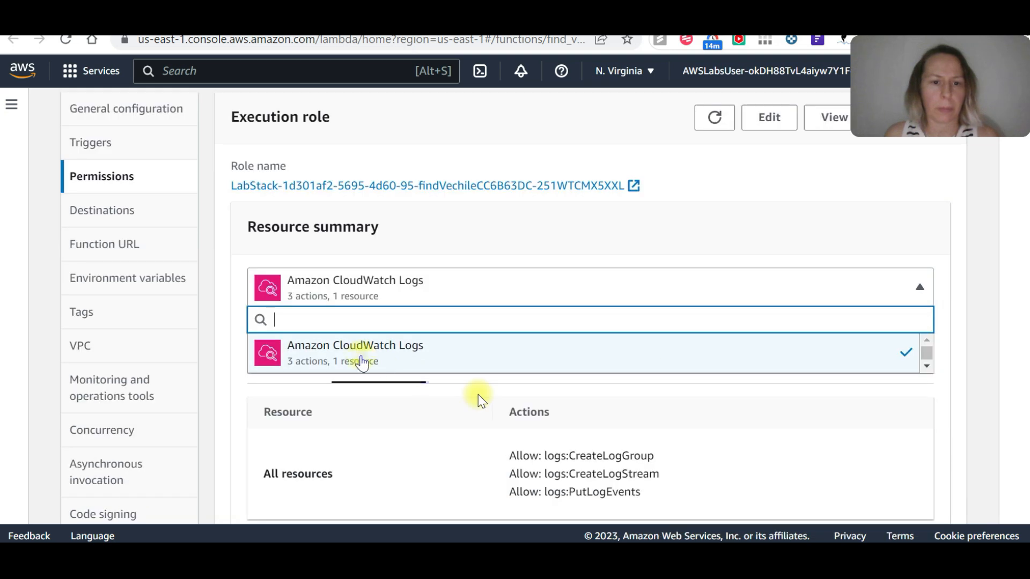
left_click(340, 351)
Edit find_vehicle's basic settings to create a new execution role from AWS policy templates, named fullaccessDynamodb.
left_click(783, 131)
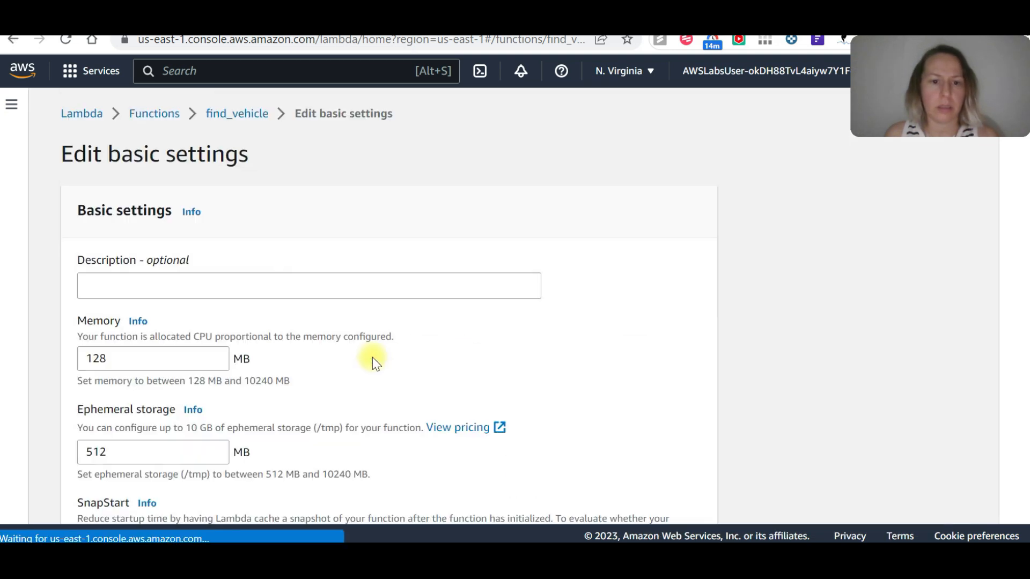
scroll(233, 335, "down", 5)
scroll(230, 315, "down", 3)
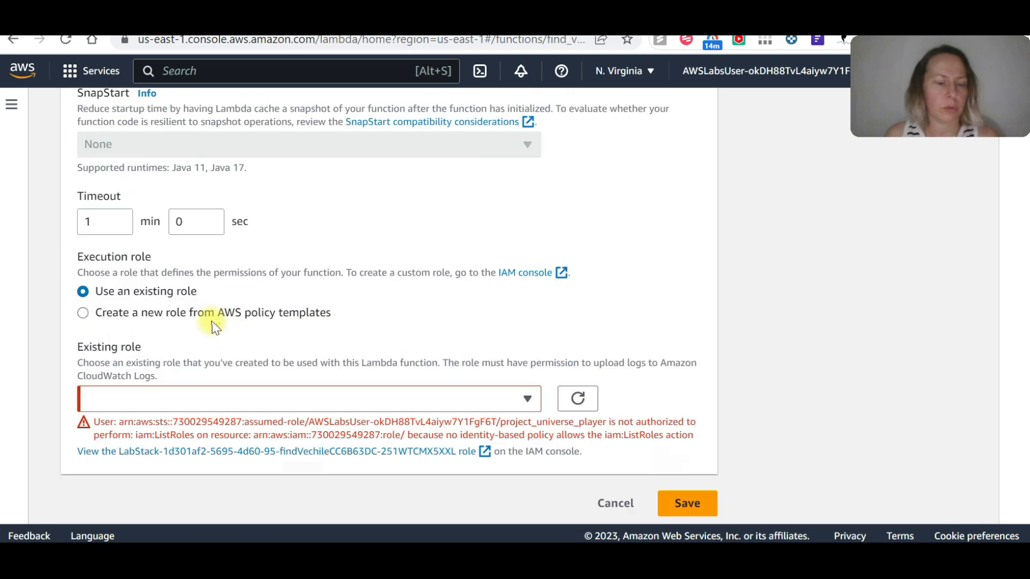
left_click(119, 316)
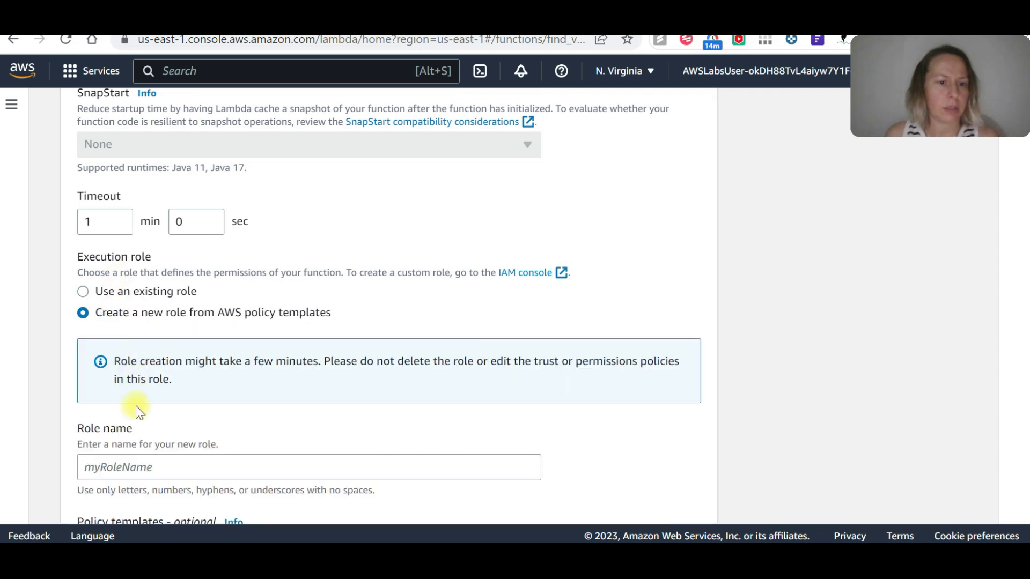
left_click(148, 467)
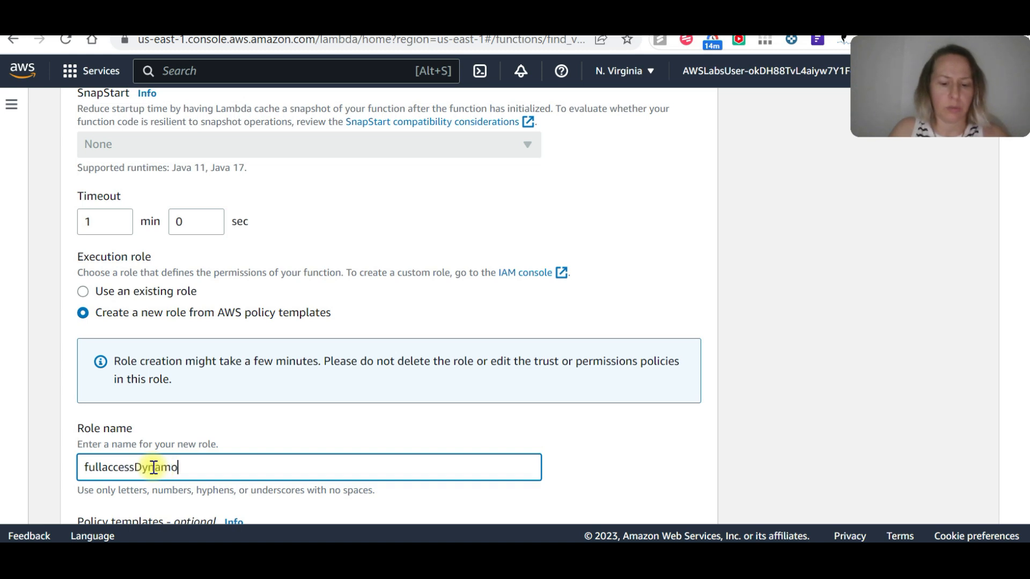
Search the policy templates for "dynamo", add Simple microservice permissions to the new role, and try to save the settings.
scroll(172, 419, "down", 3)
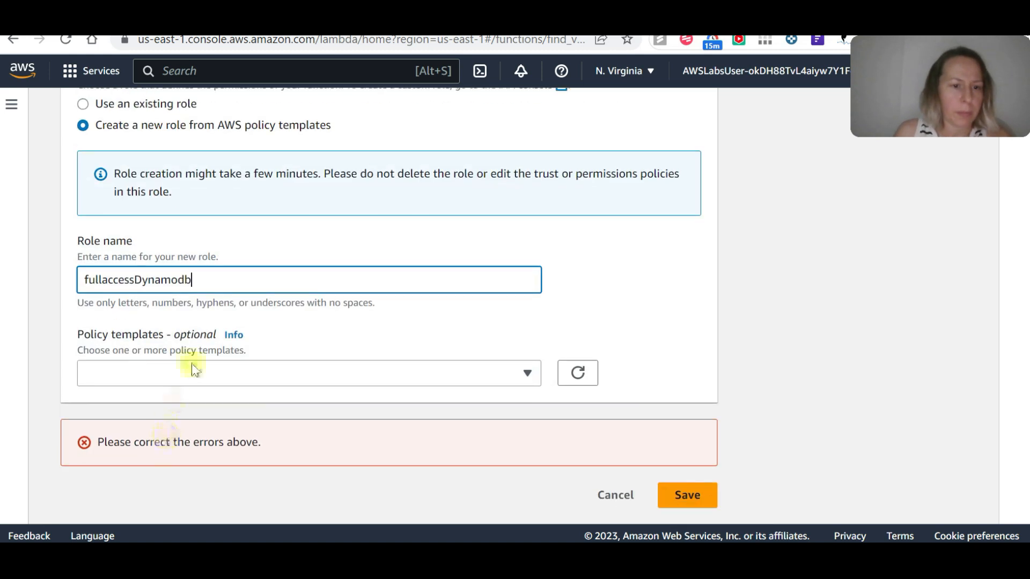
left_click(161, 371)
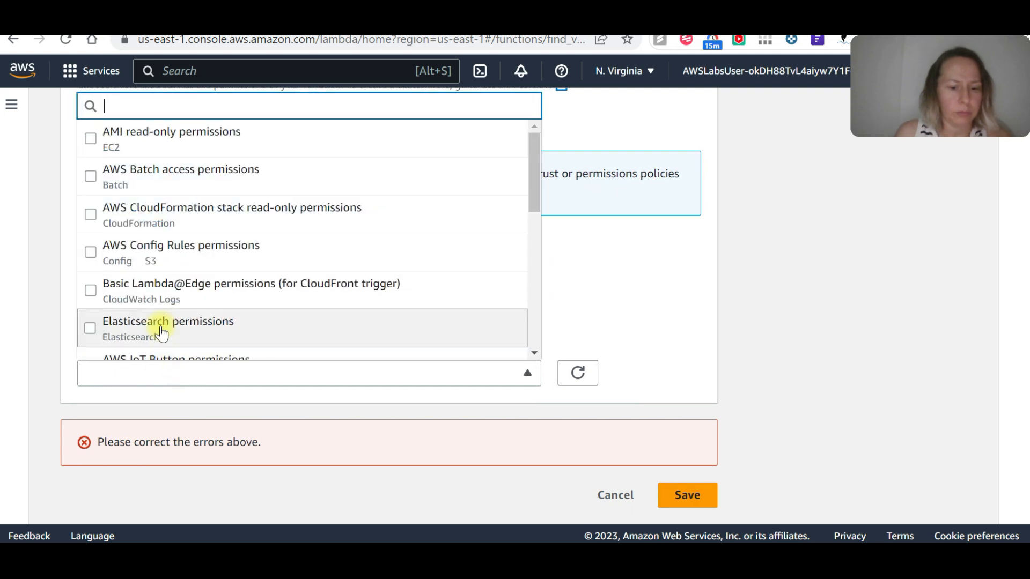
type("dynamo")
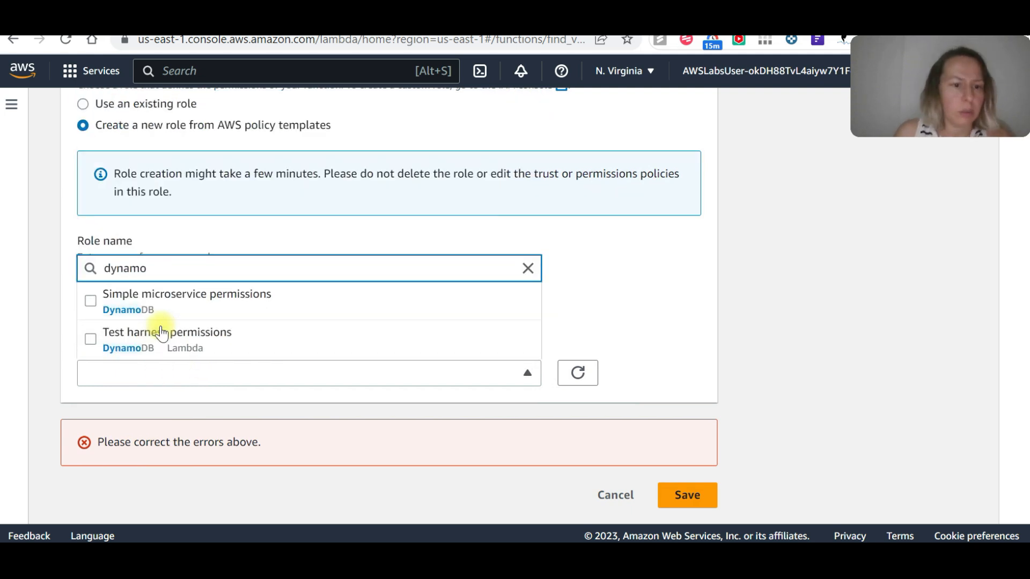
left_click(184, 303)
scroll(735, 430, "down", 1)
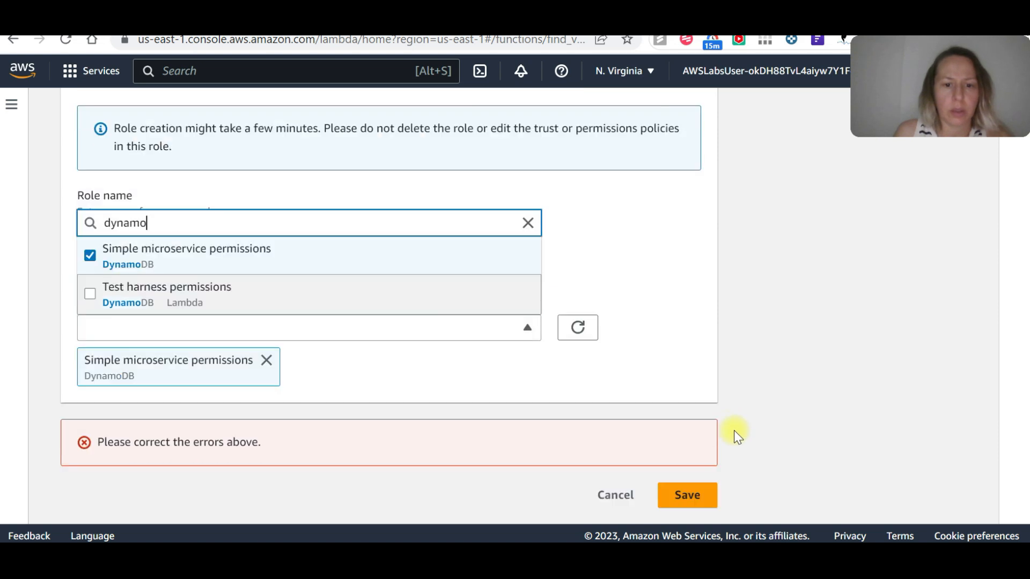
left_click(683, 499)
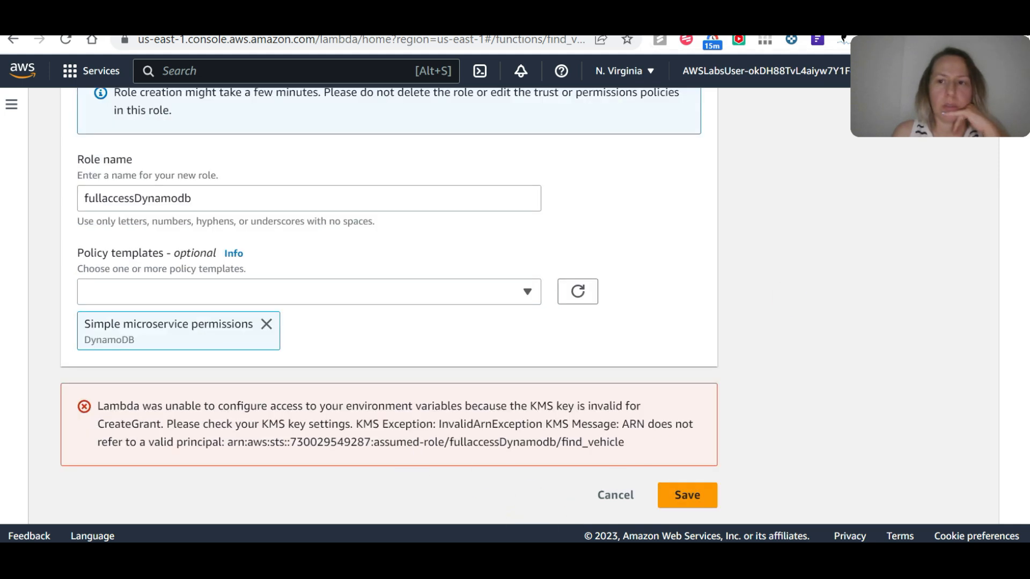
Switch back to API Gateway, delete the GET method of /vehicles/{id}, and create a new GET method on the same resource.
left_click(322, 22)
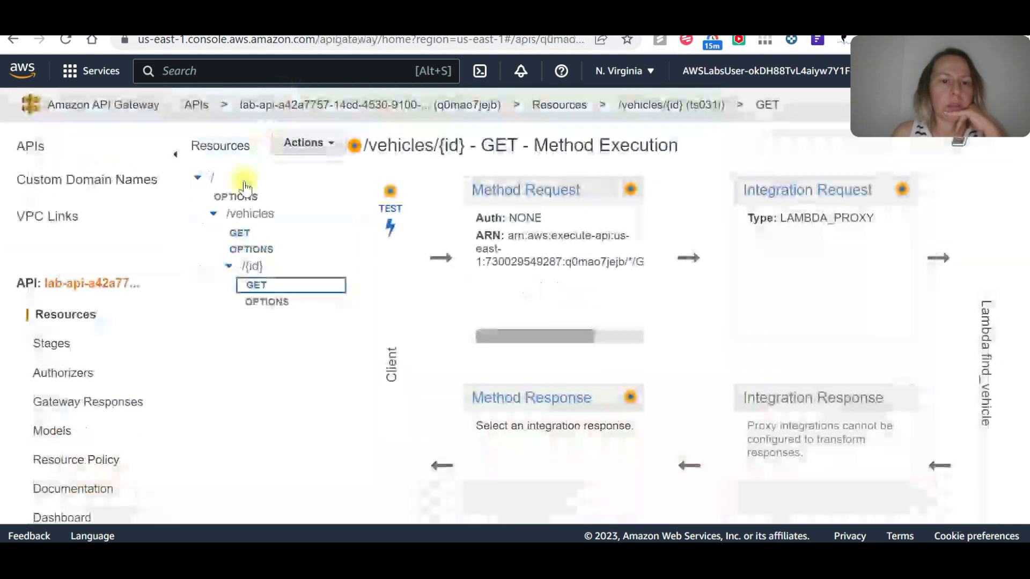
left_click(267, 272)
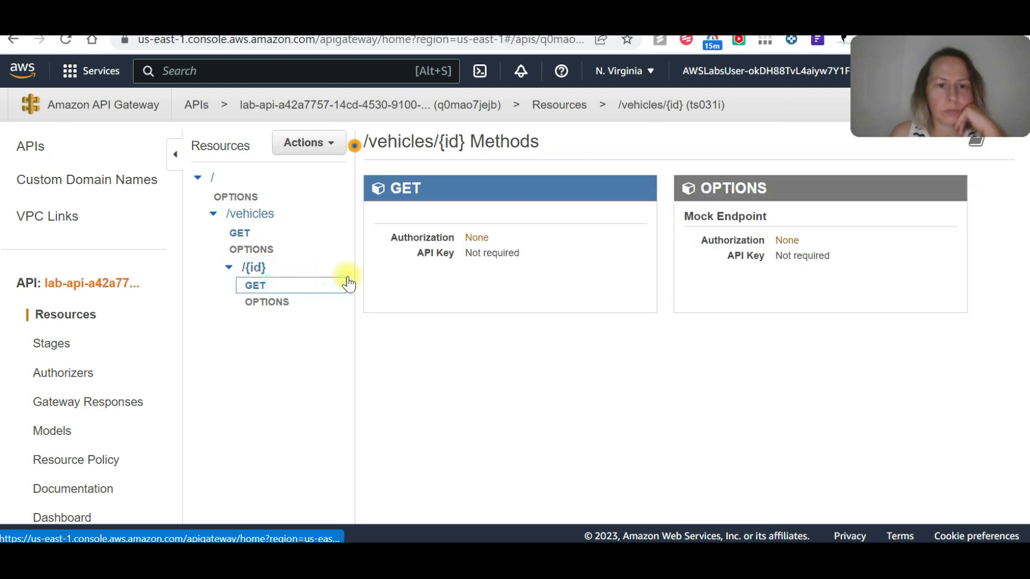
left_click(280, 268)
left_click(329, 150)
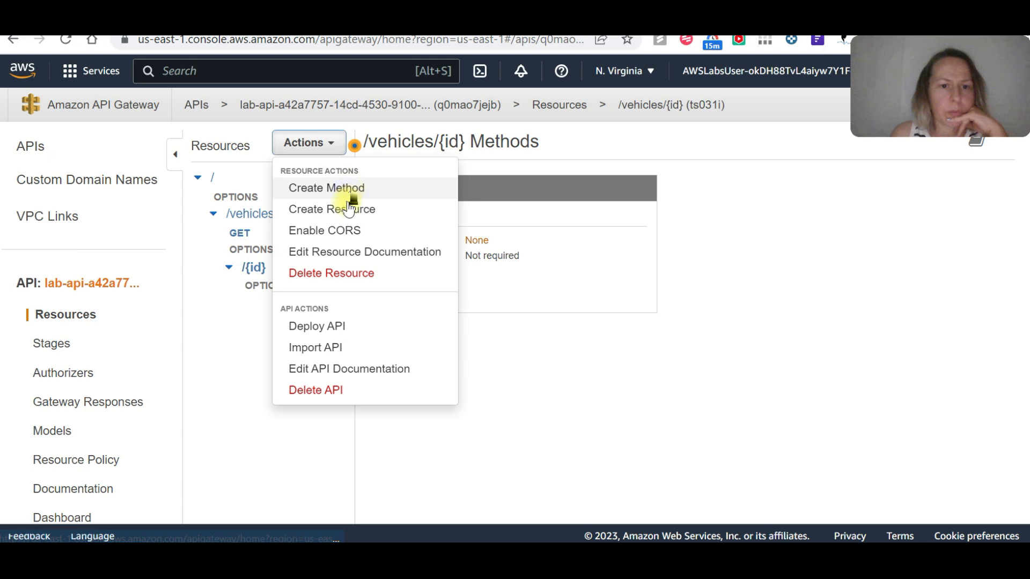
left_click(347, 188)
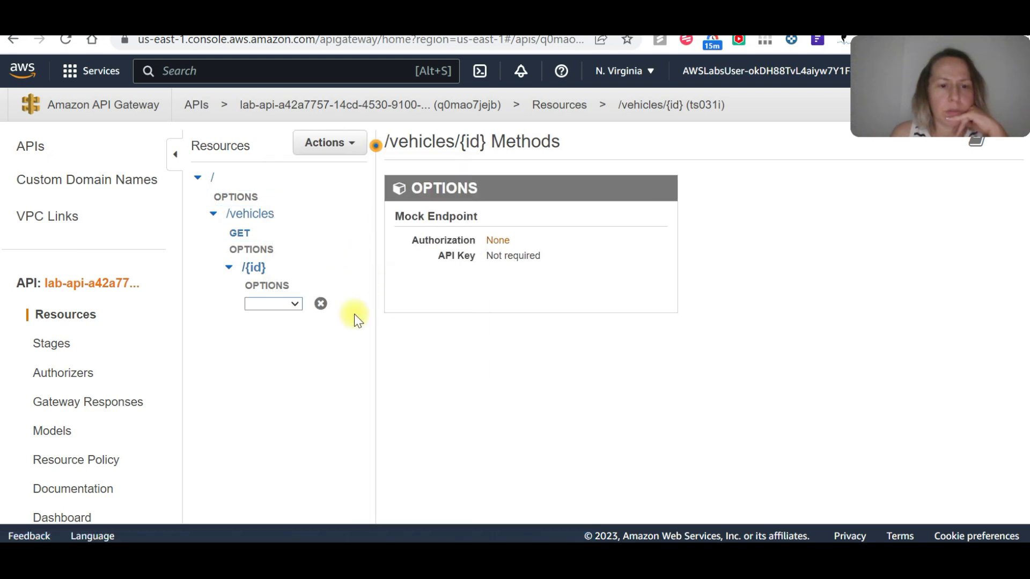
left_click(294, 304)
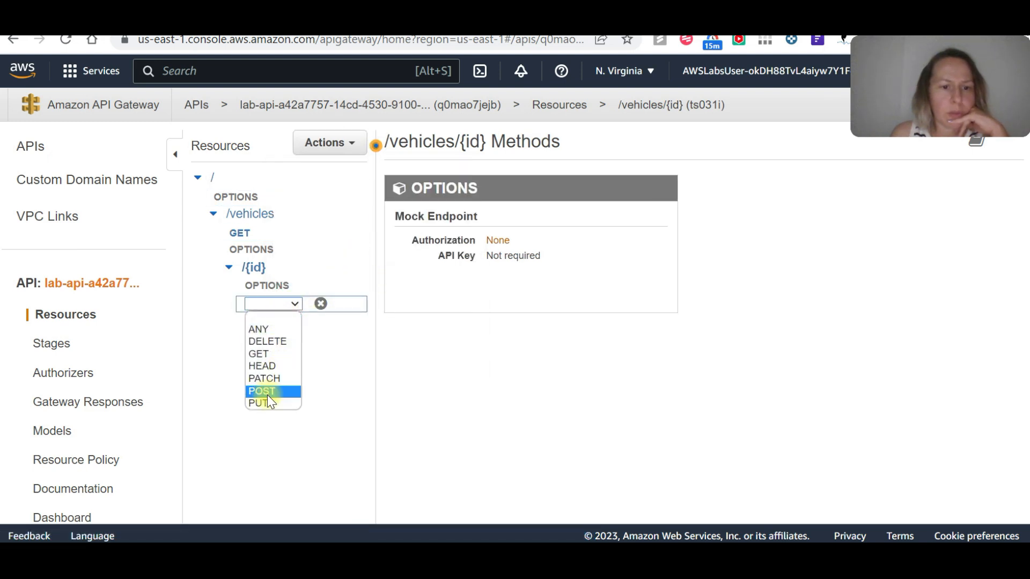
left_click(268, 354)
left_click(320, 304)
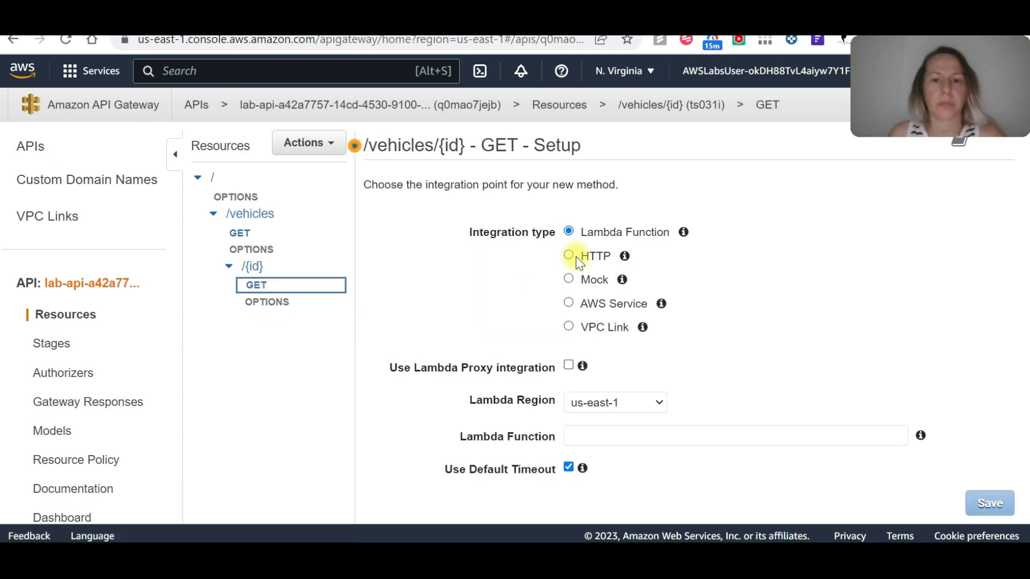
Integrate the new GET method with the find_all_vehicles Lambda function using Lambda Proxy integration, then save and grant the invoke permission.
scroll(621, 257, "down", 3)
left_click(607, 275)
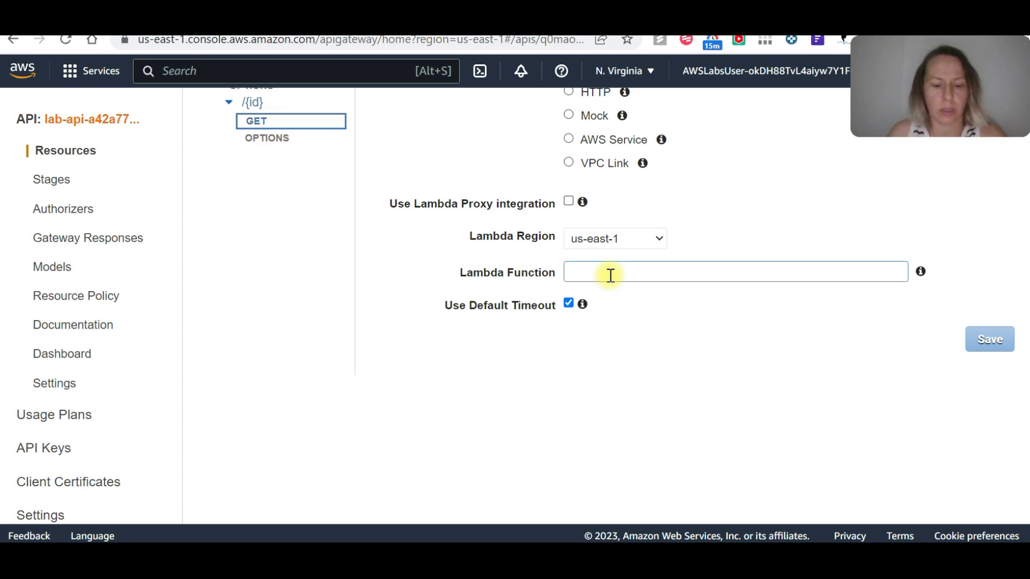
type("fu")
key("BackSpace")
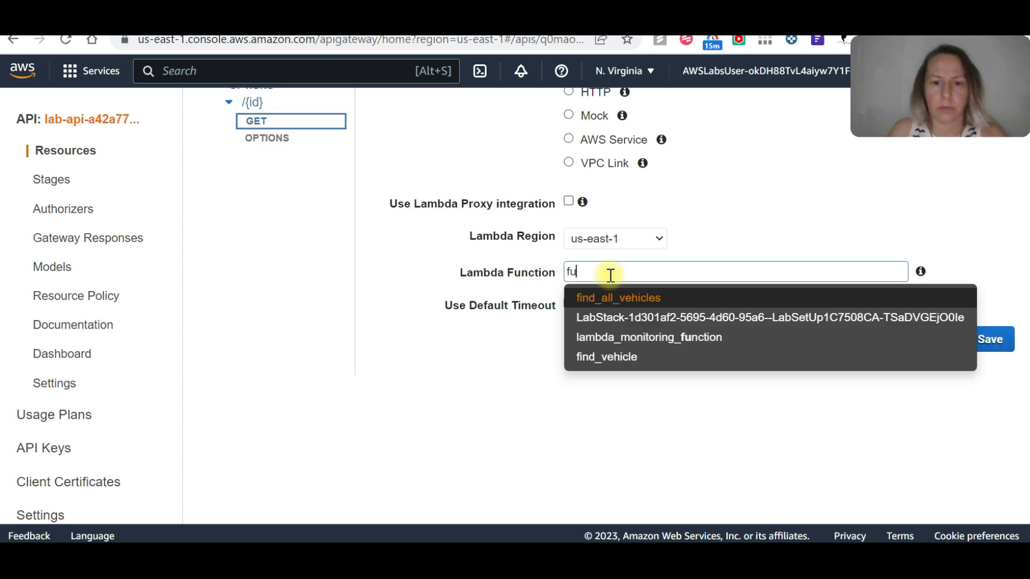
left_click(615, 297)
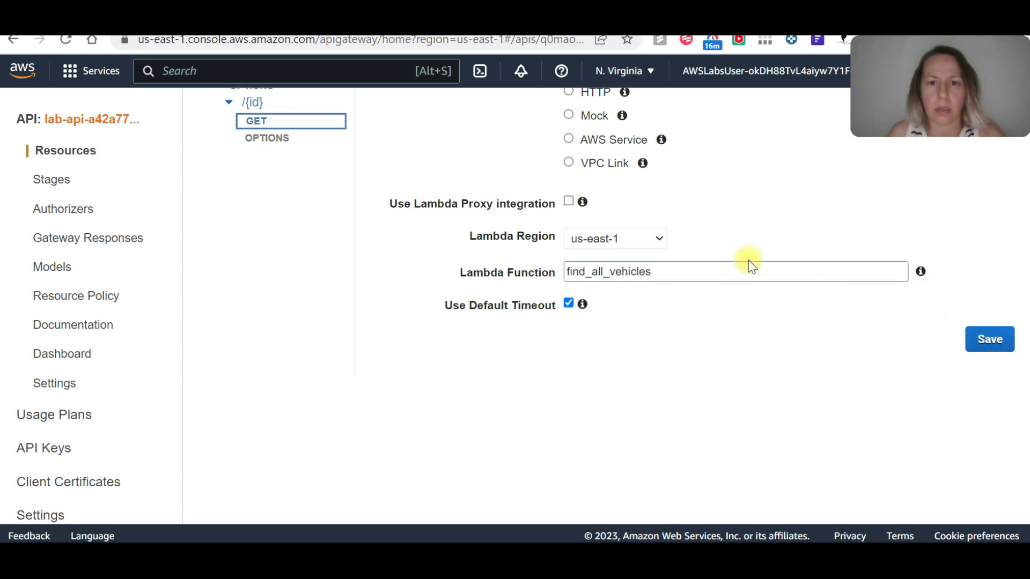
scroll(734, 261, "up", 3)
left_click(569, 366)
left_click(990, 505)
left_click(837, 246)
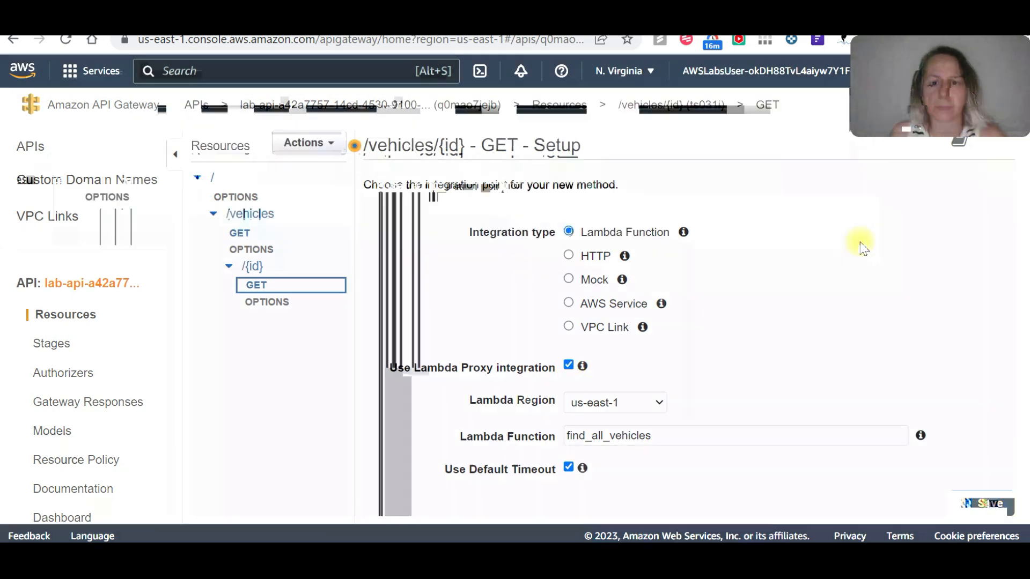
Run a test call of the /vehicles/{id} GET method with path id 1 and review the response and logs.
scroll(711, 167, "down", 2)
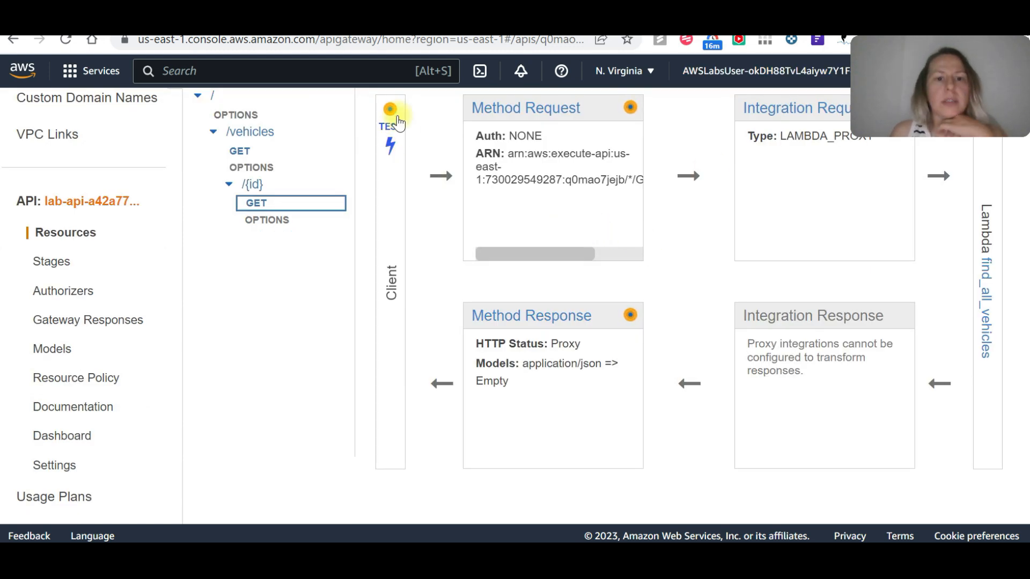
left_click(391, 144)
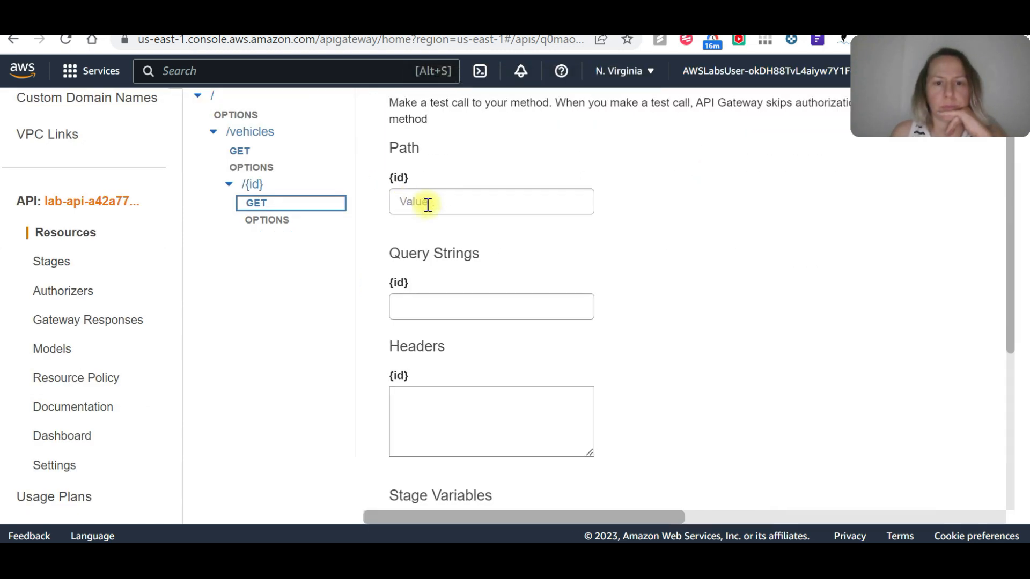
left_click(449, 200)
type("1")
scroll(590, 268, "down", 4)
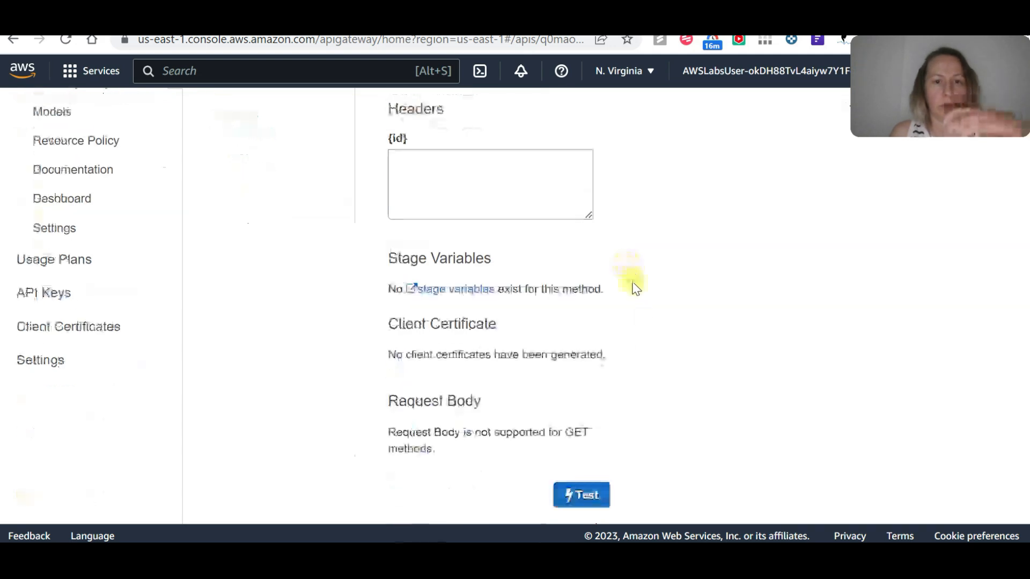
left_click(579, 493)
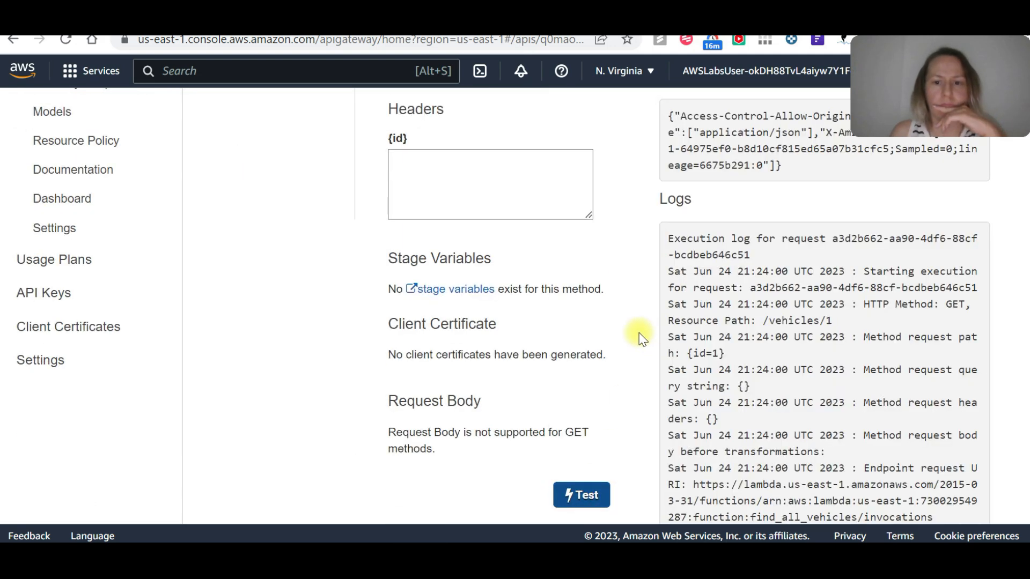
scroll(622, 328, "up", 6)
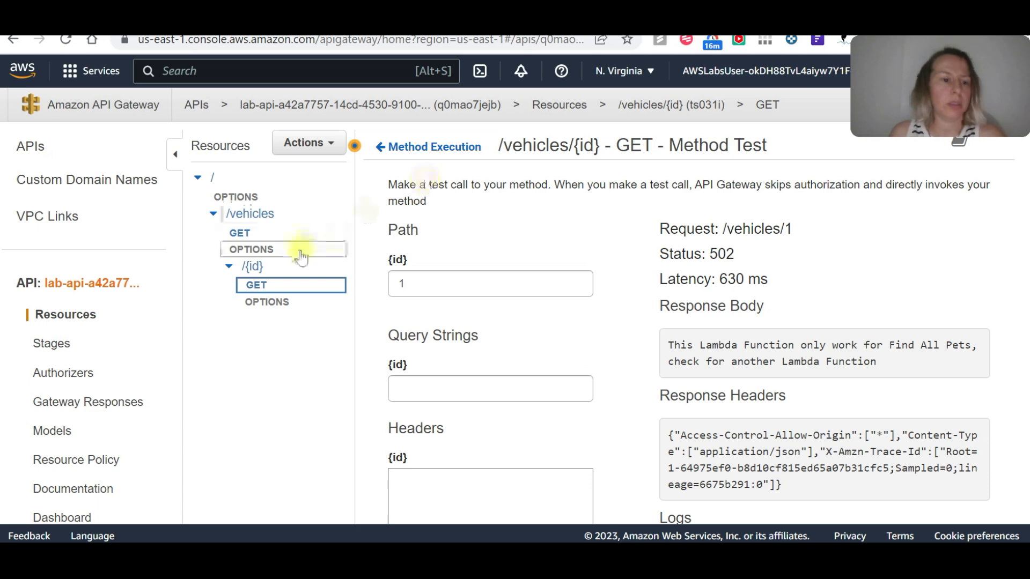
Deploy the API to the prod stage.
left_click(317, 143)
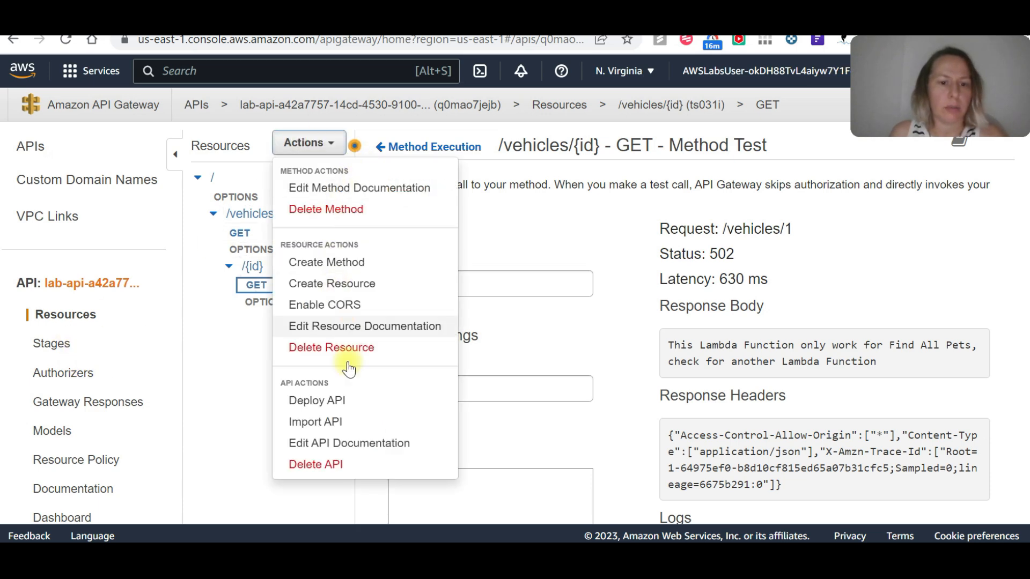
left_click(338, 397)
left_click(606, 217)
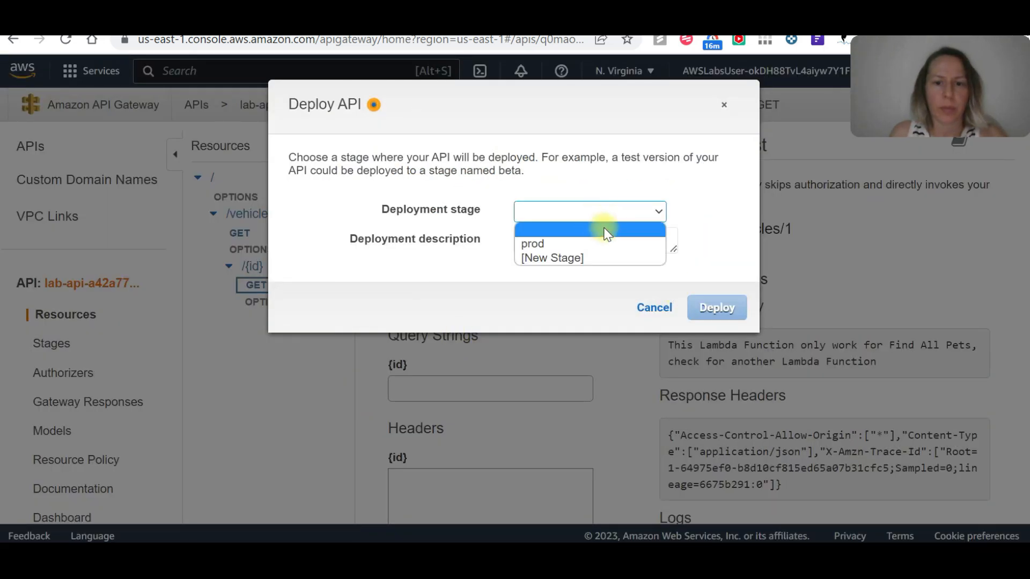
left_click(595, 239)
left_click(717, 309)
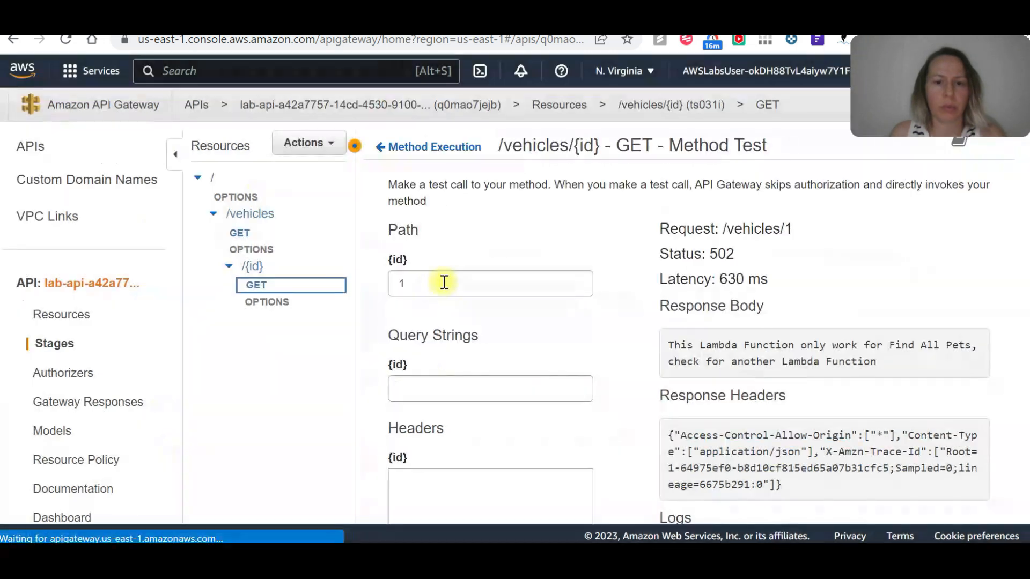
Open the prod stage of the API and copy its invoke URL.
left_click(91, 319)
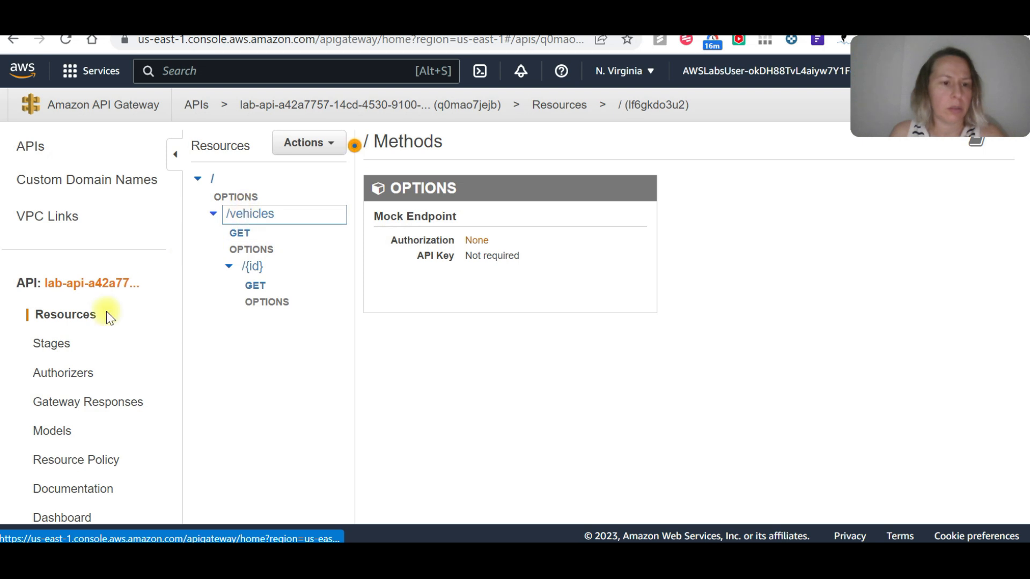
left_click(51, 343)
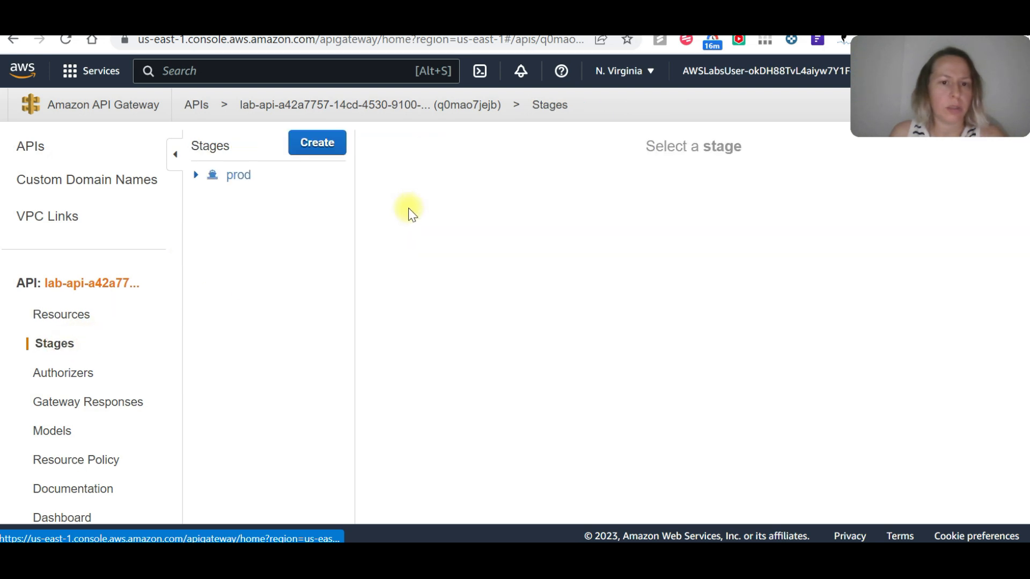
left_click(235, 177)
left_click_drag(906, 197, 586, 200)
key("ctrl+c")
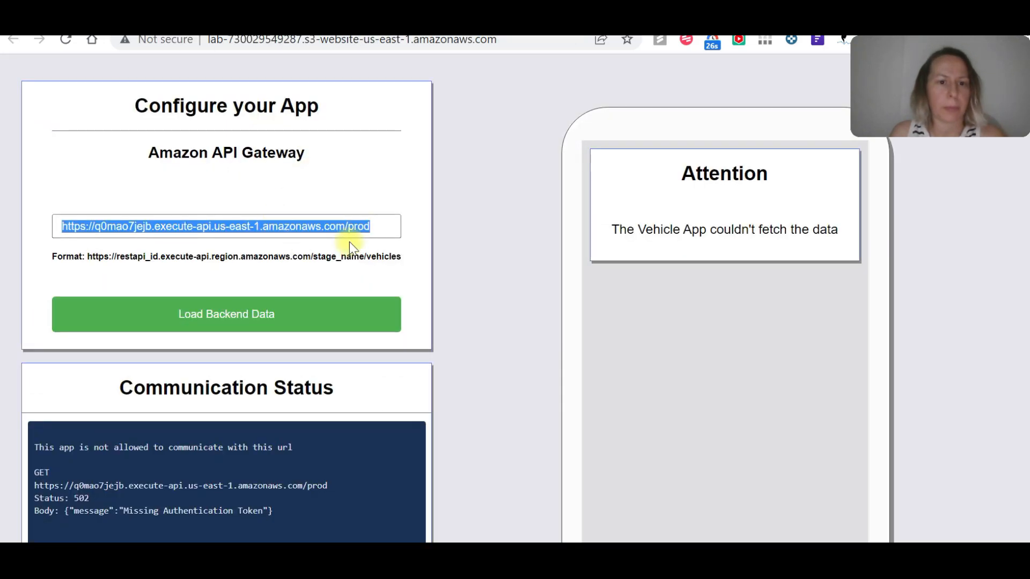
Switch to the Vehicle App page, replace the API Gateway URL with the copied prod invoke URL, and load the backend data.
key("ctrl+v")
left_click(269, 306)
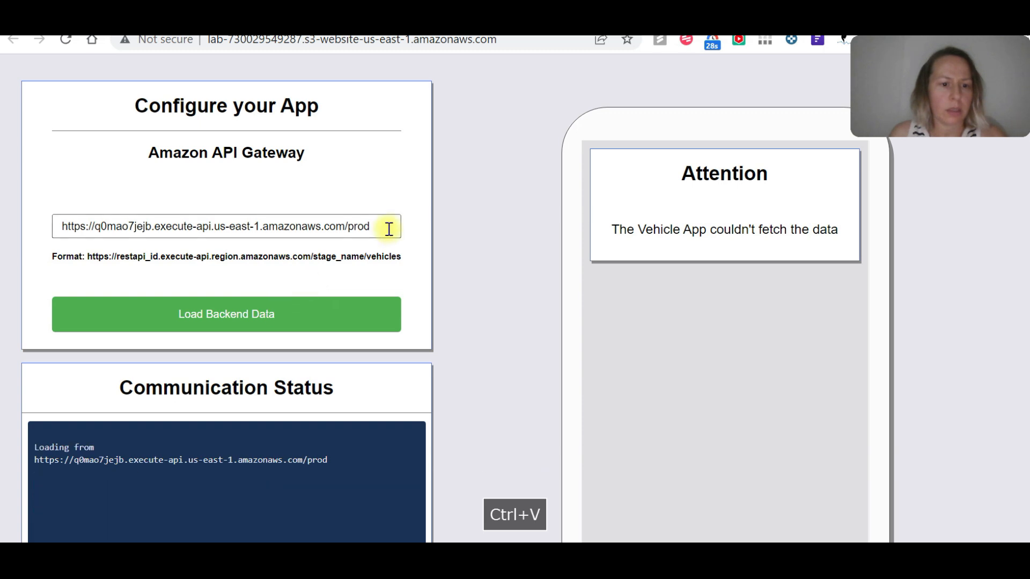
left_click(293, 316)
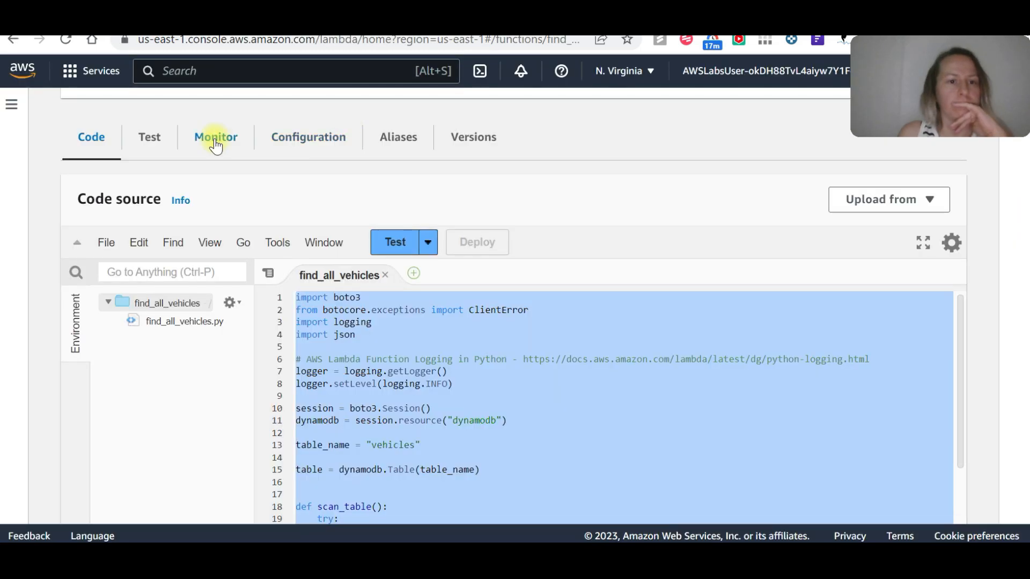
left_click(215, 140)
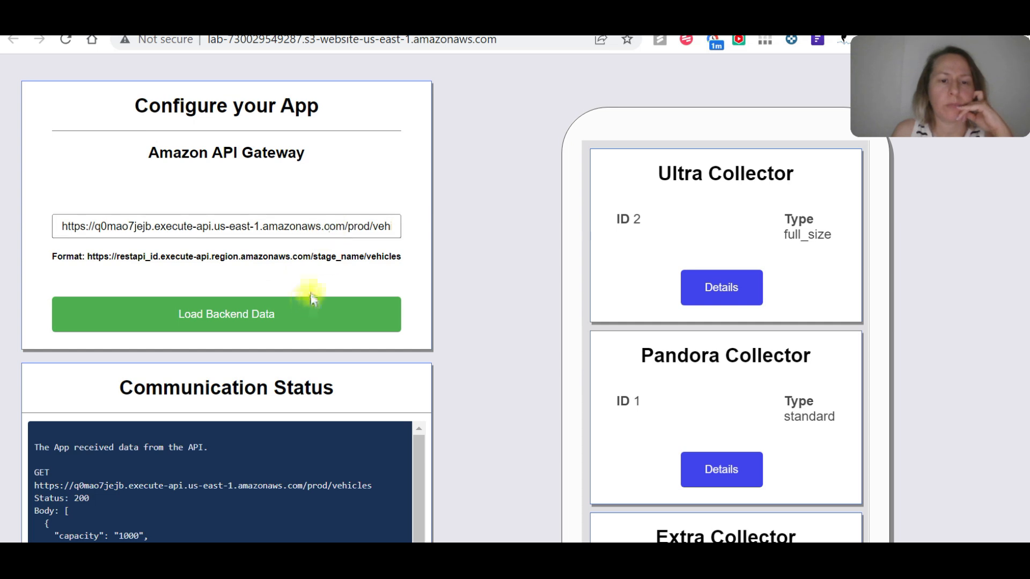
Switch to policy.txt in Notepad++, append /vehicles to the saved prod invoke URL, and copy the complete URL.
left_click(324, 226)
left_click_drag(374, 223, 447, 229)
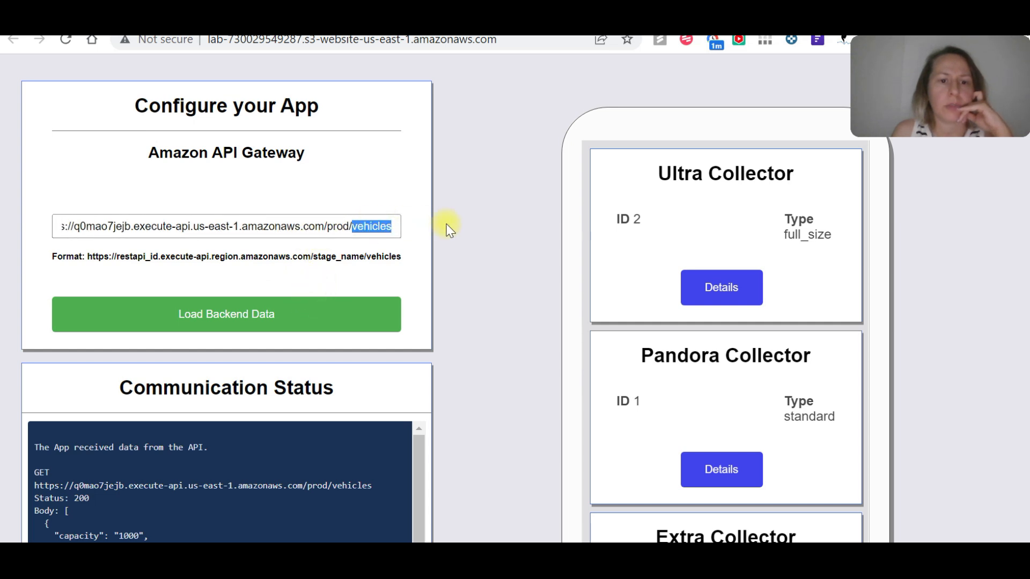
key("alt+Tab")
left_click(466, 299)
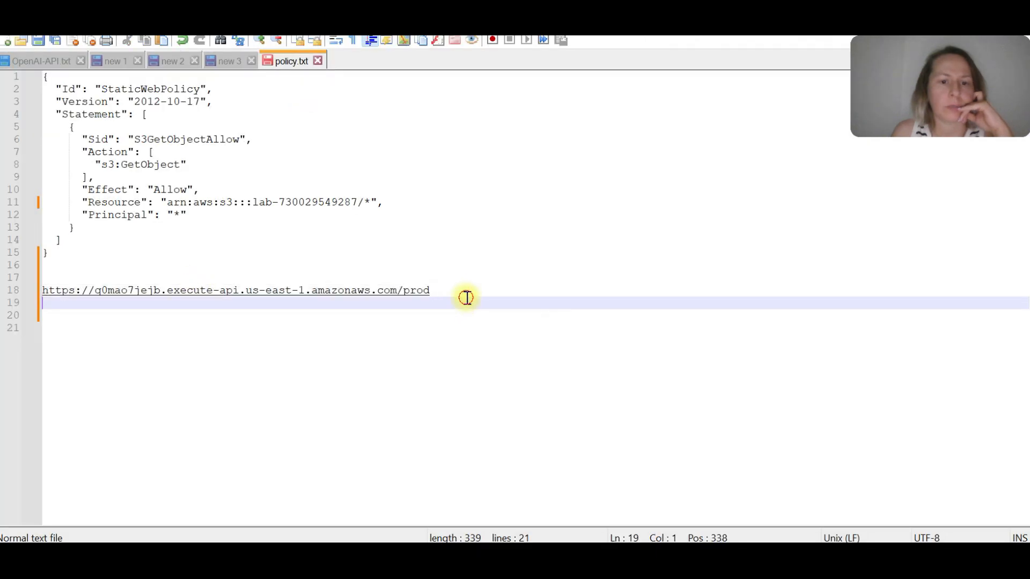
left_click(458, 281)
left_click(457, 285)
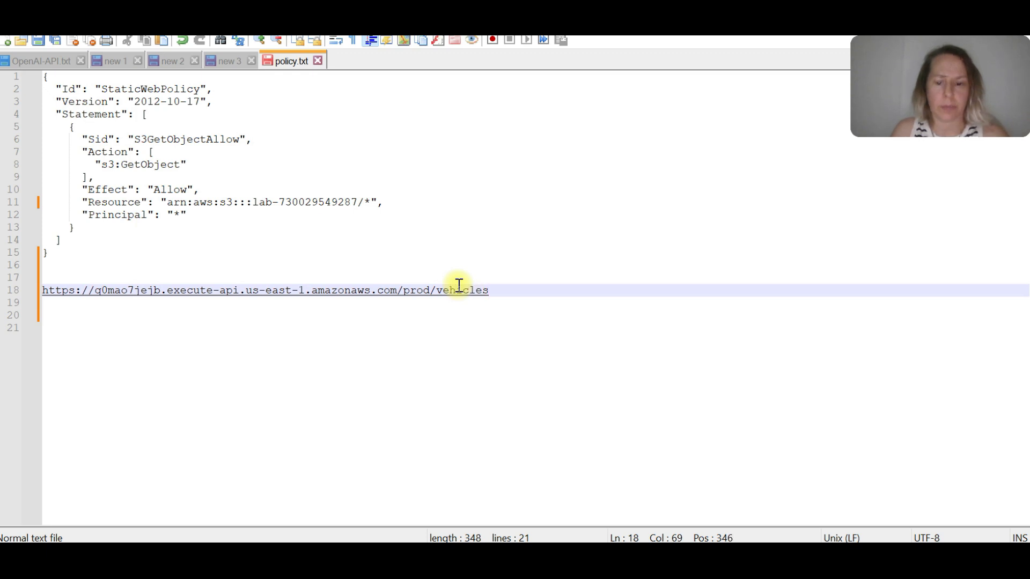
left_click_drag(503, 290, 42, 291)
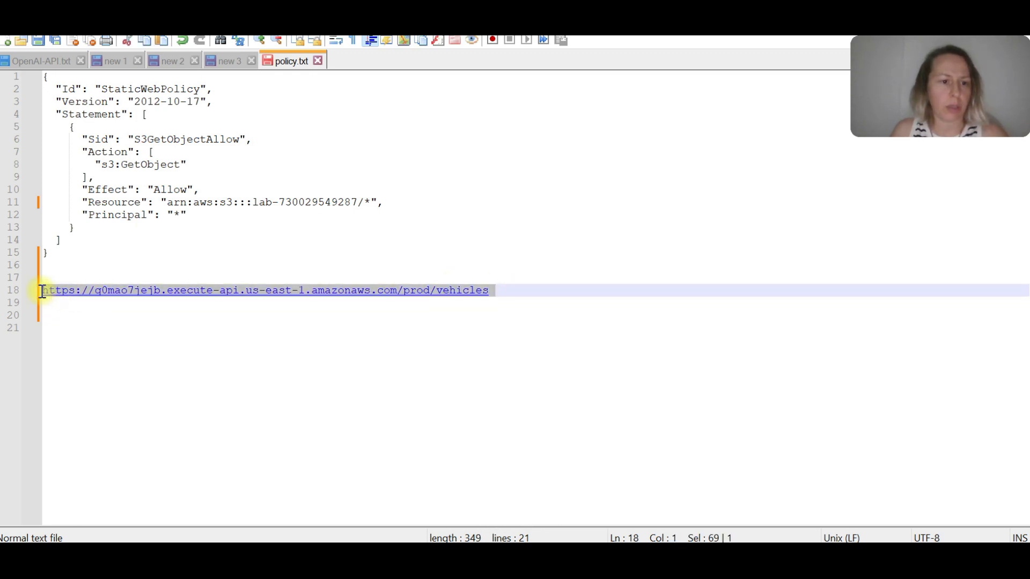
key("ctrl+c")
Switch to Cloud Quest, replace the URL in the DIY validation form with the copied /prod/vehicles URL, and validate it.
key("alt+Tab")
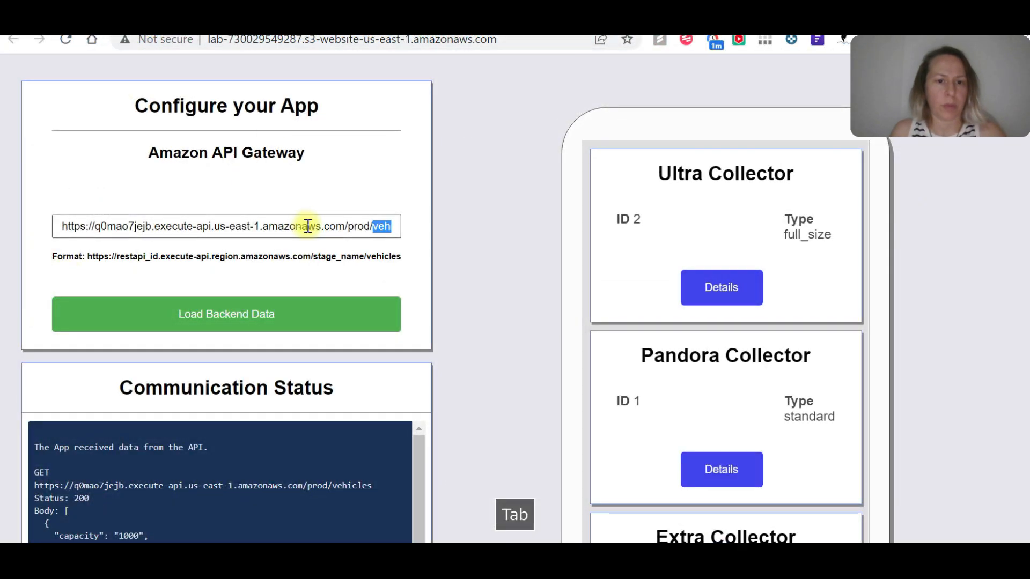
key("alt+Tab")
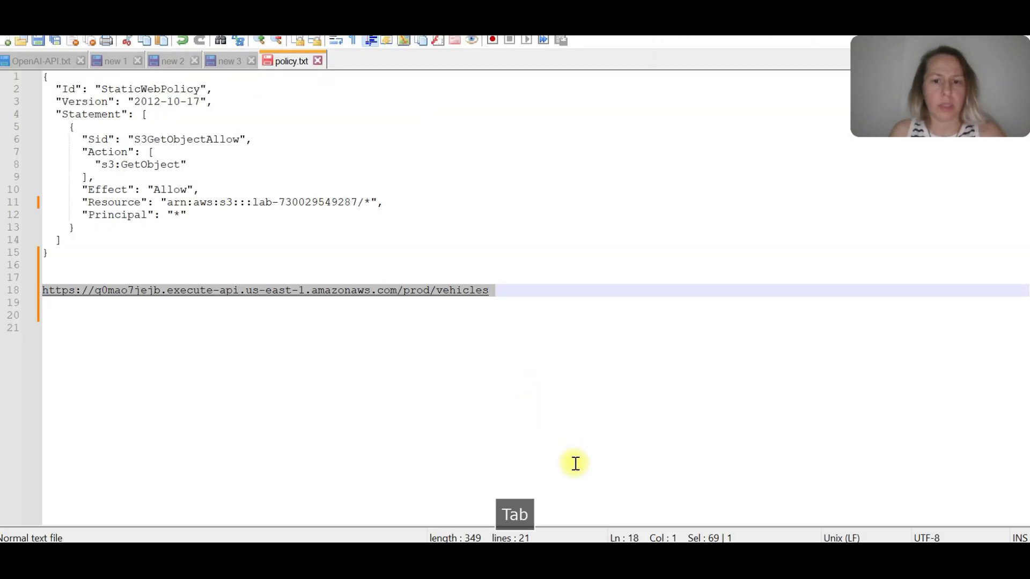
key("alt+Tab")
left_click(603, 408)
double_click(435, 153)
key("ctrl+v")
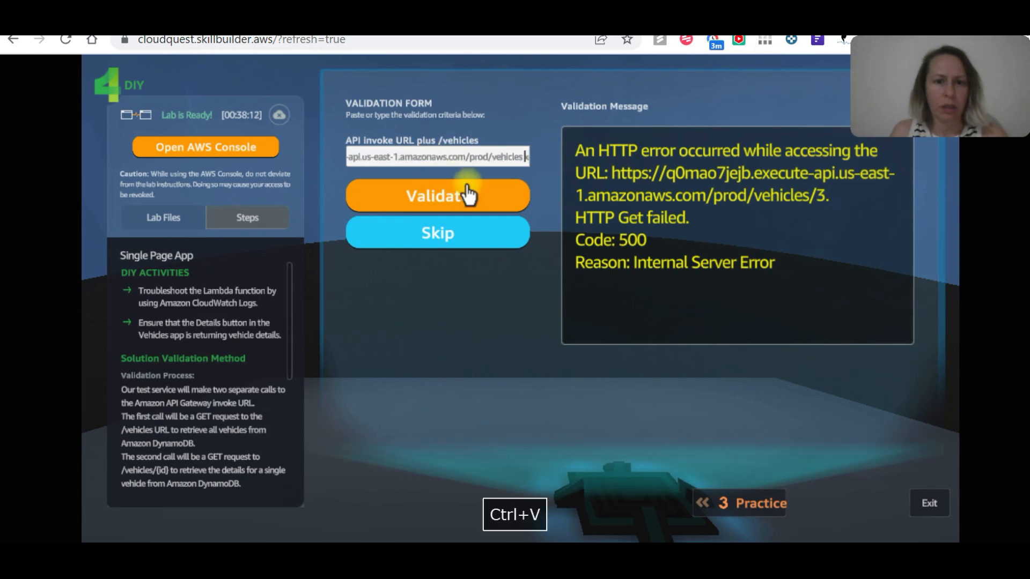
key("ctrl+a")
key("BackSpace")
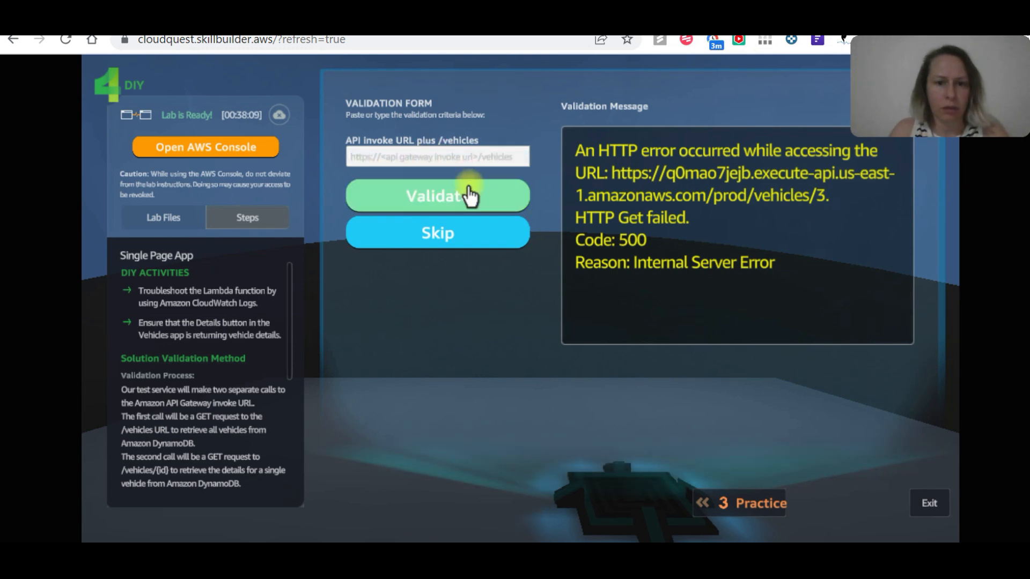
key("ctrl+v")
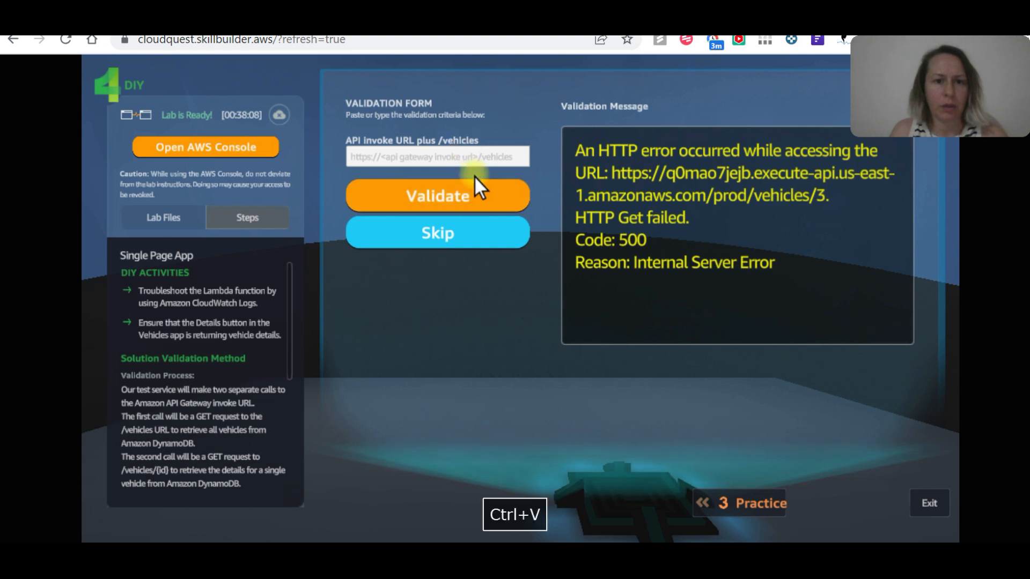
left_click(481, 192)
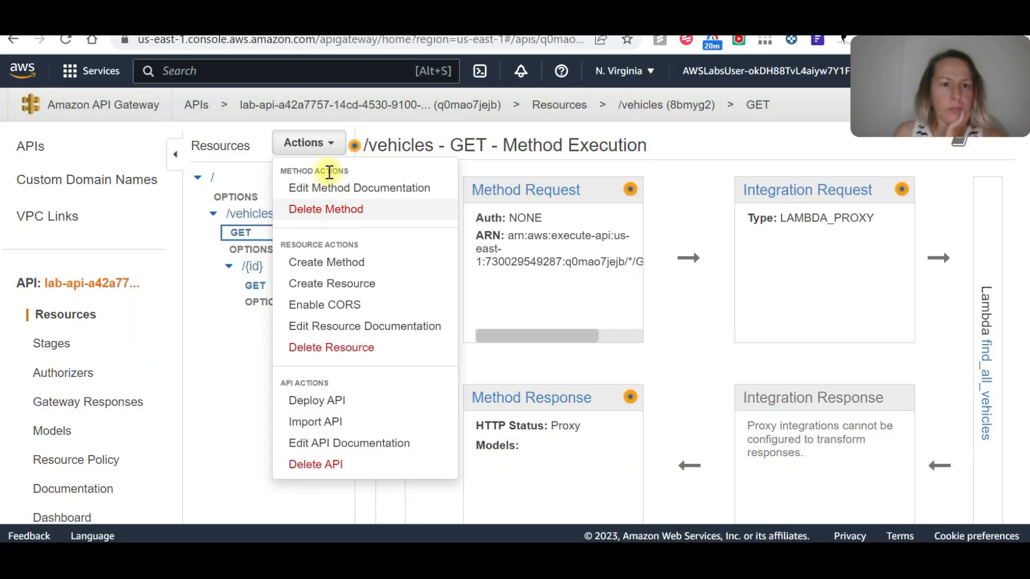
Switch back to API Gateway and redeploy the API to the prod stage.
left_click(323, 148)
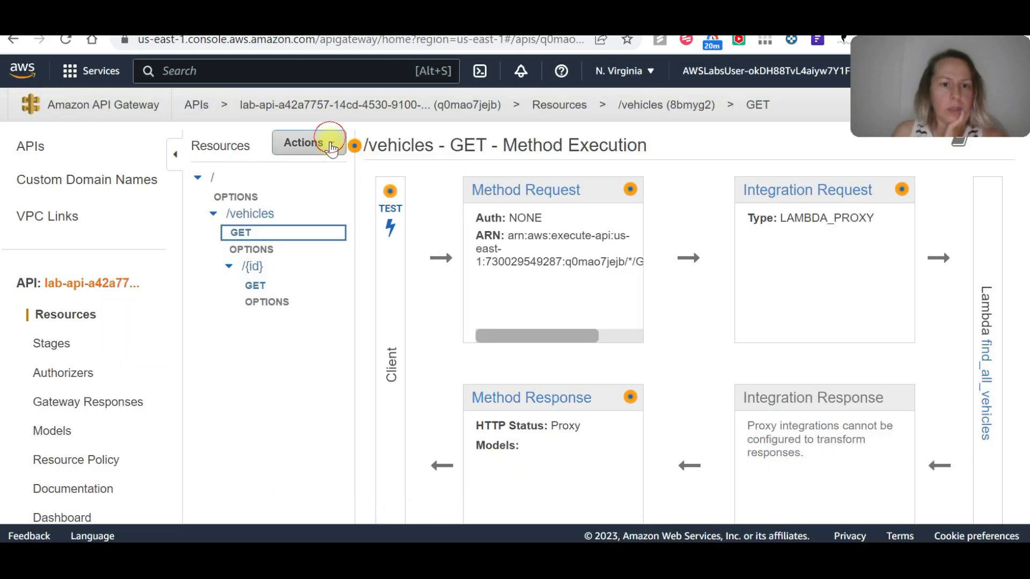
left_click(324, 150)
left_click(341, 398)
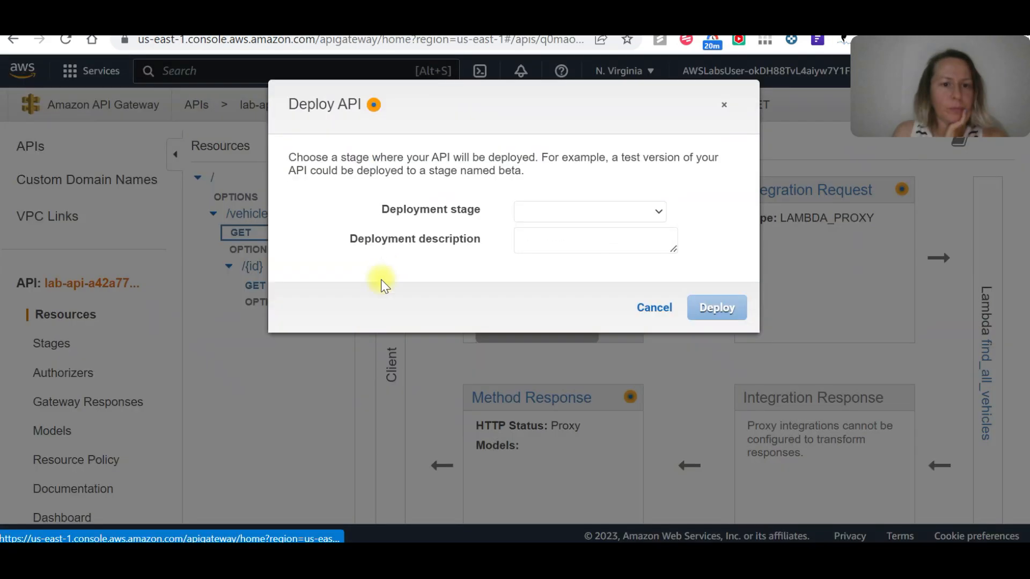
left_click(533, 214)
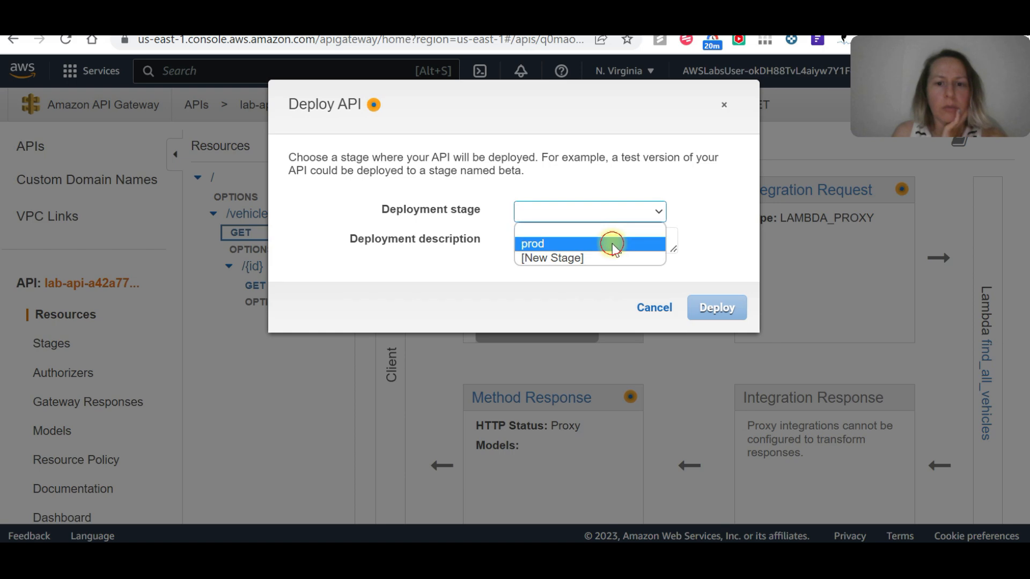
left_click(611, 239)
left_click(716, 307)
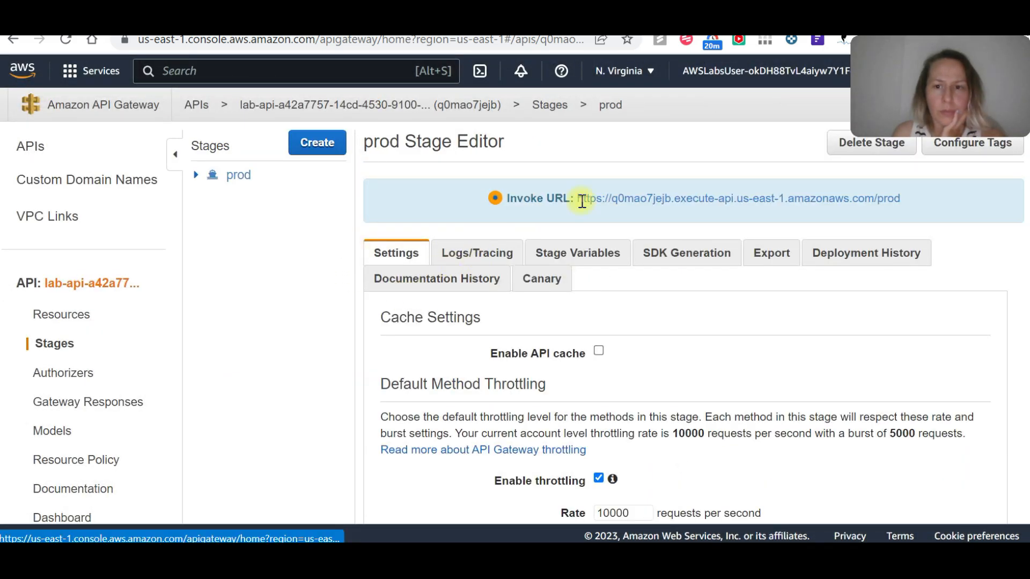
Copy the prod stage's invoke URL into the Cloud Quest validation form, append /vehicles, and validate again.
left_click_drag(915, 198, 575, 198)
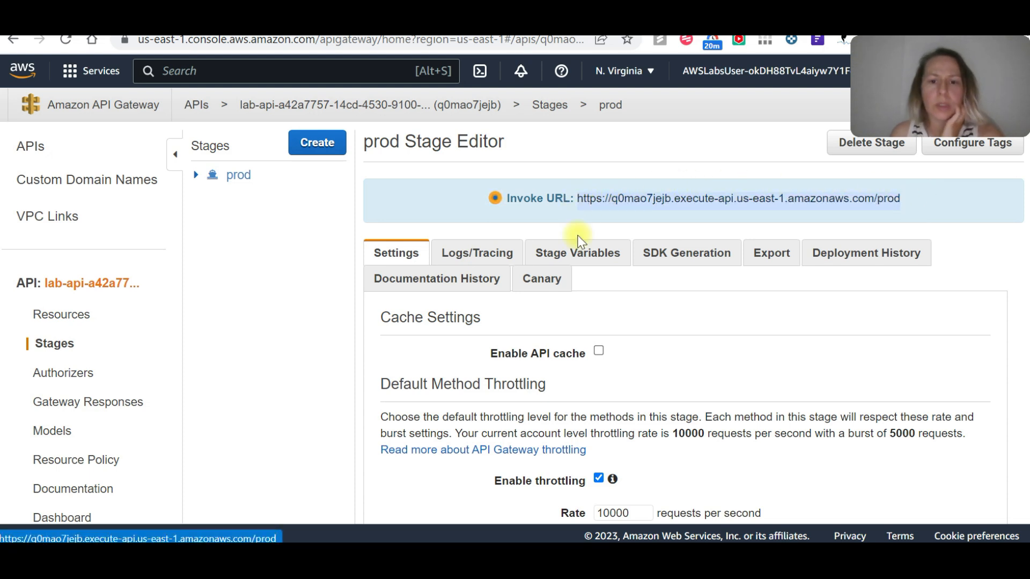
key("ctrl+c")
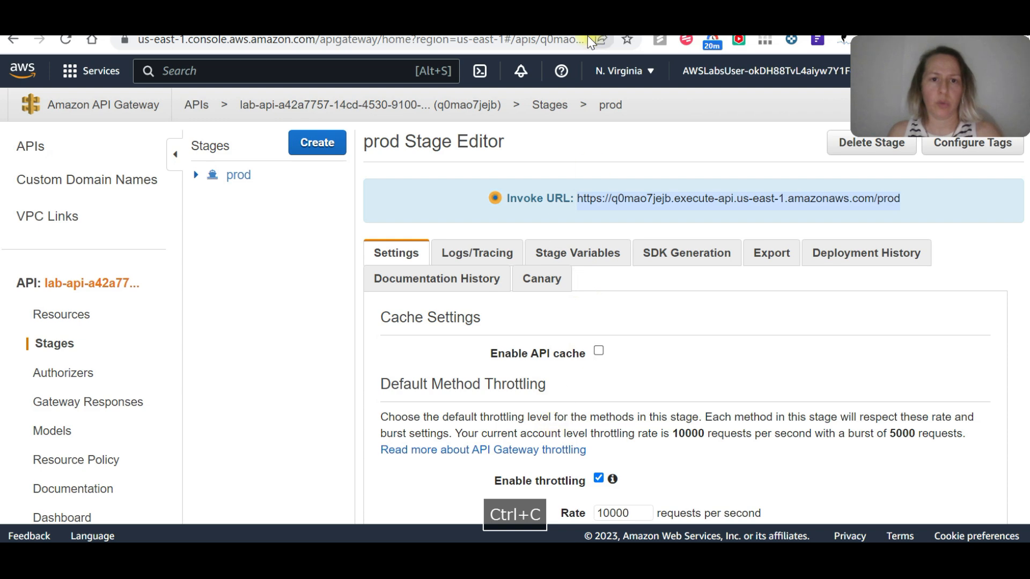
mouse_move(574, 555)
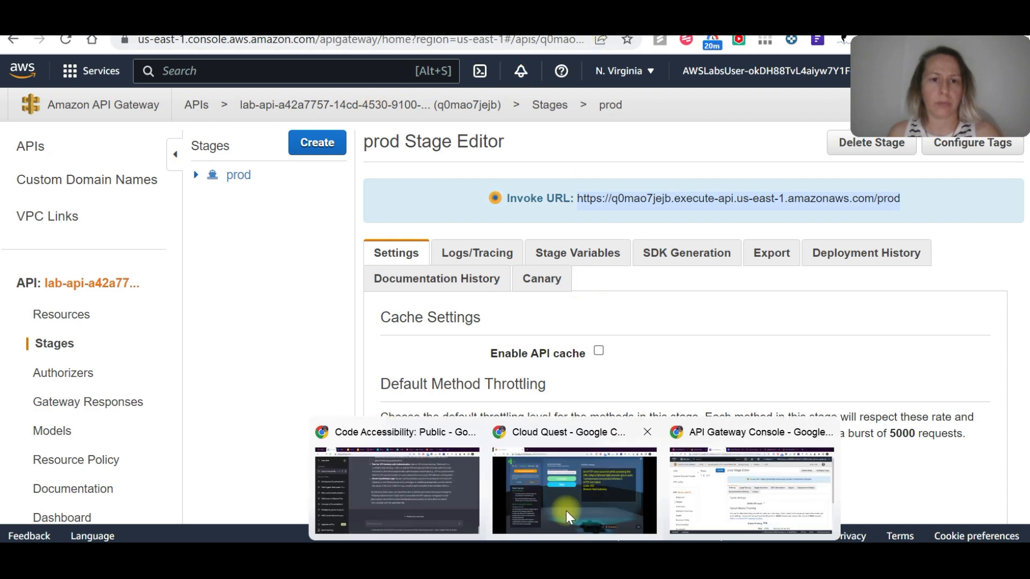
left_click(567, 512)
left_click(442, 153)
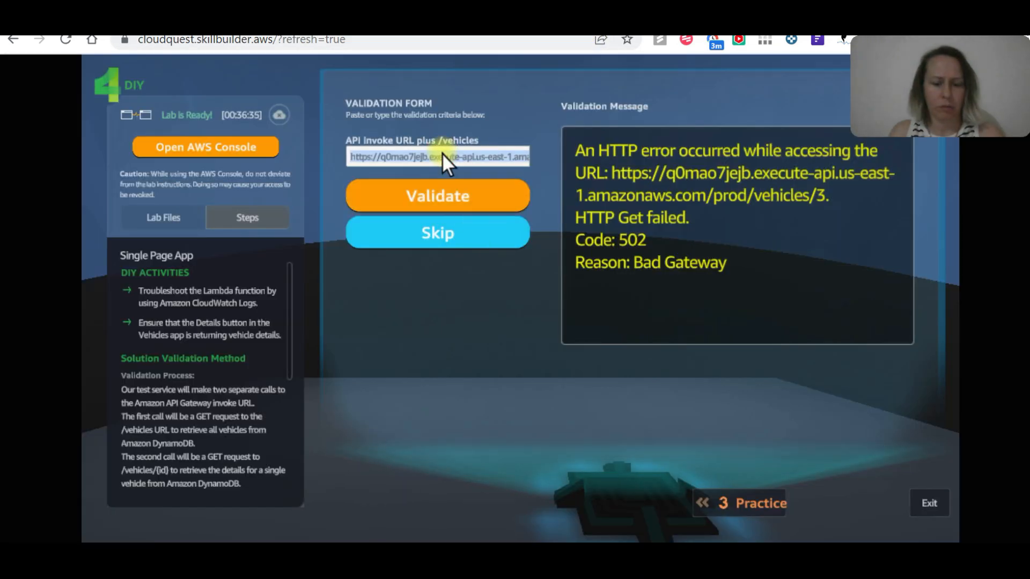
key("ctrl+v")
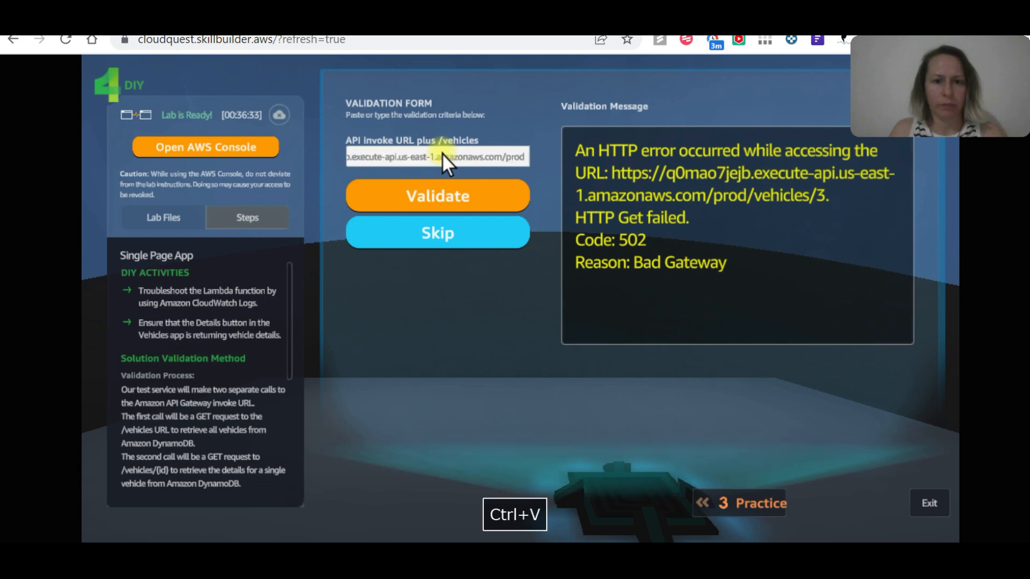
type("/vehicles")
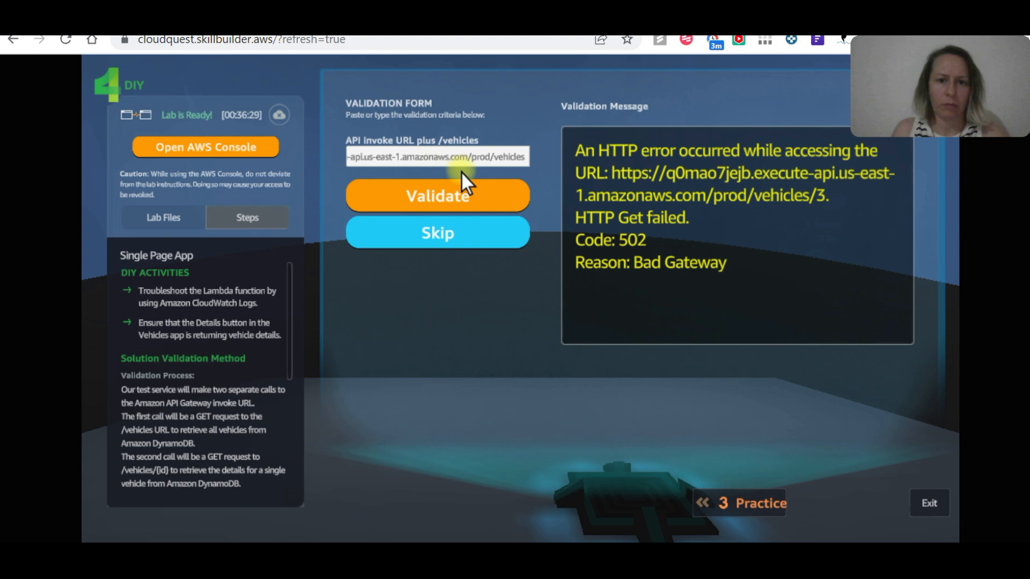
left_click(485, 196)
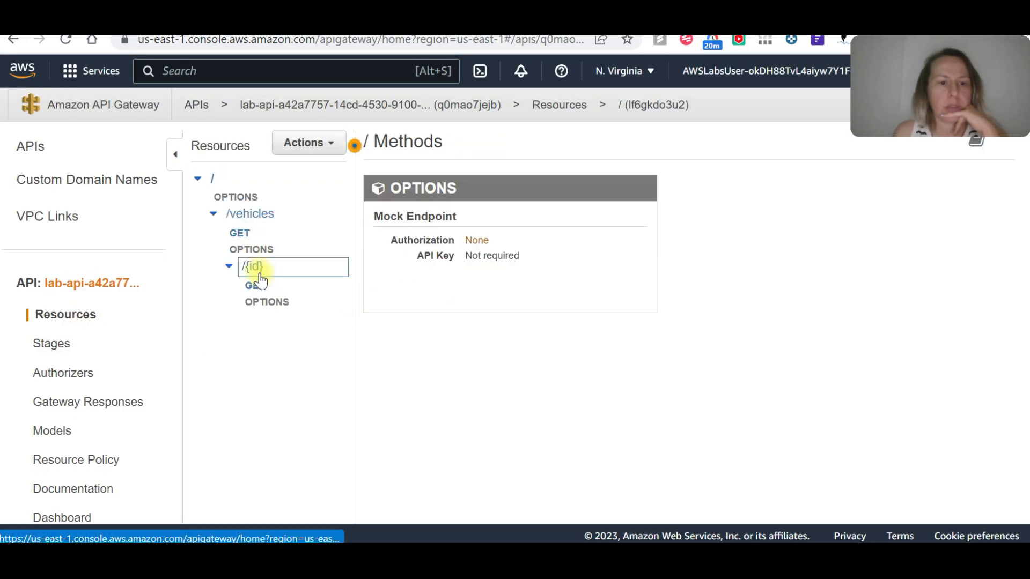
In API Gateway, examine the execution flow and method response of the /vehicles/{id} GET method, and the methods of /vehicles.
left_click(254, 284)
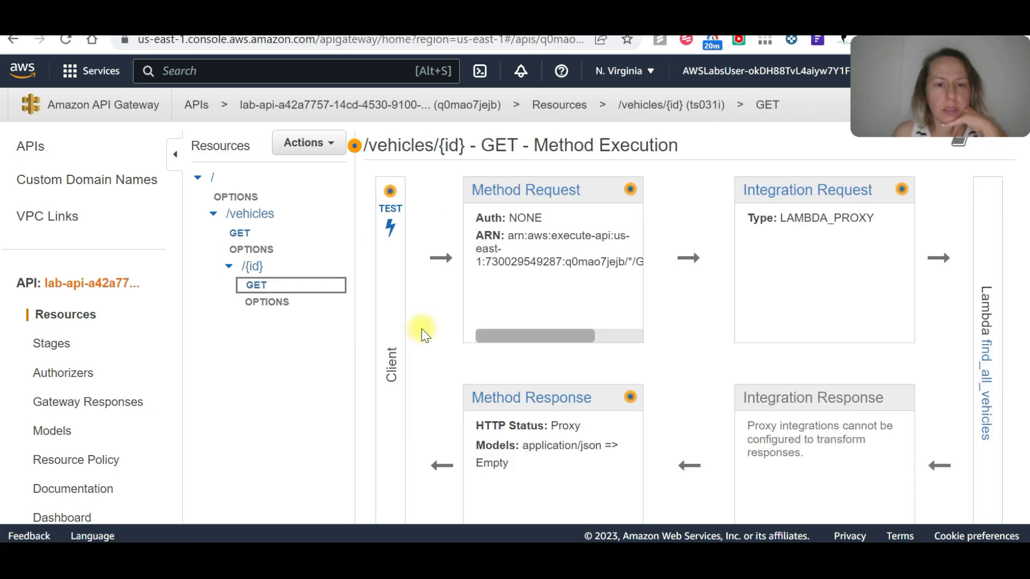
scroll(318, 324, "down", 3)
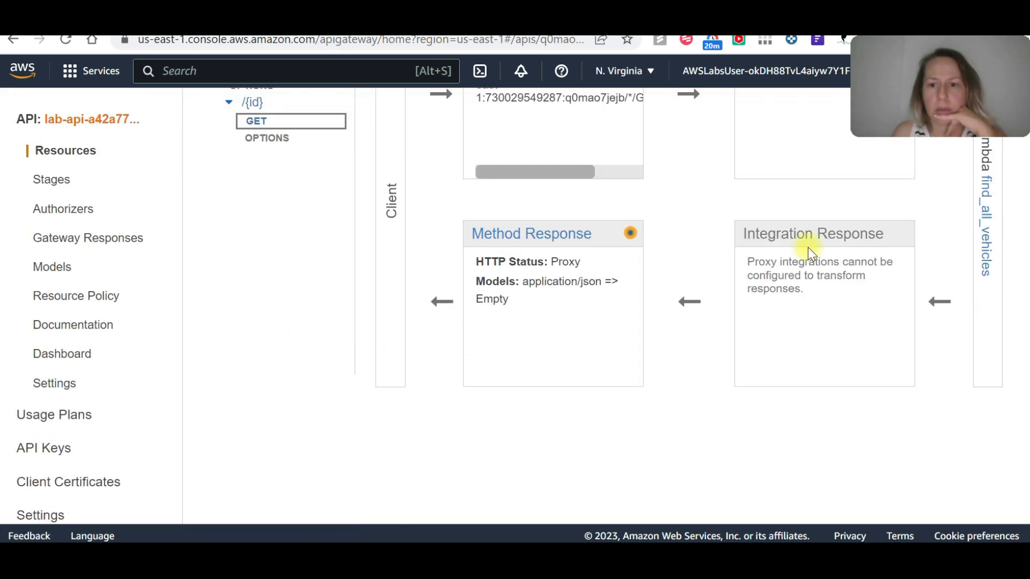
scroll(899, 262, "up", 2)
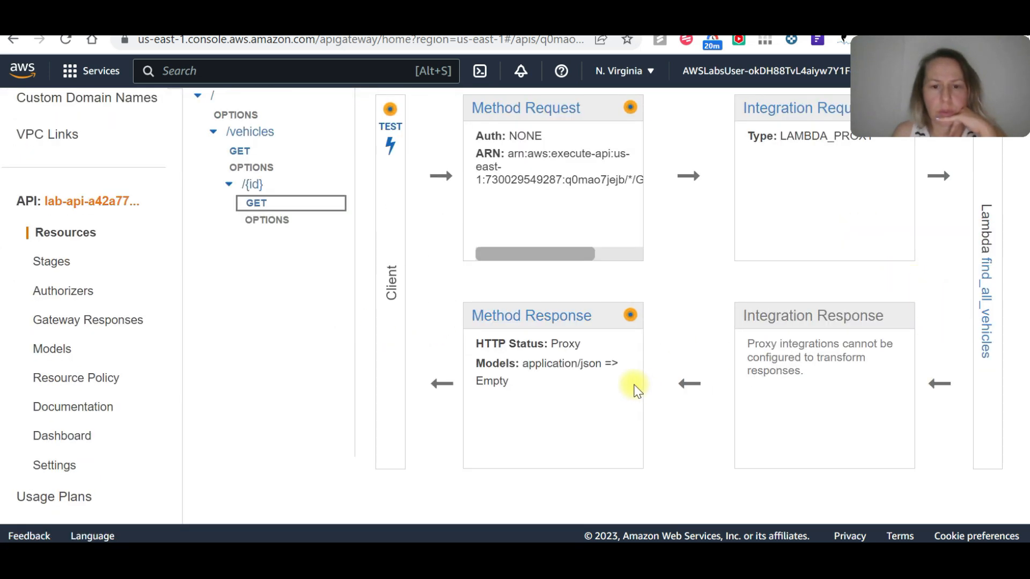
left_click(572, 319)
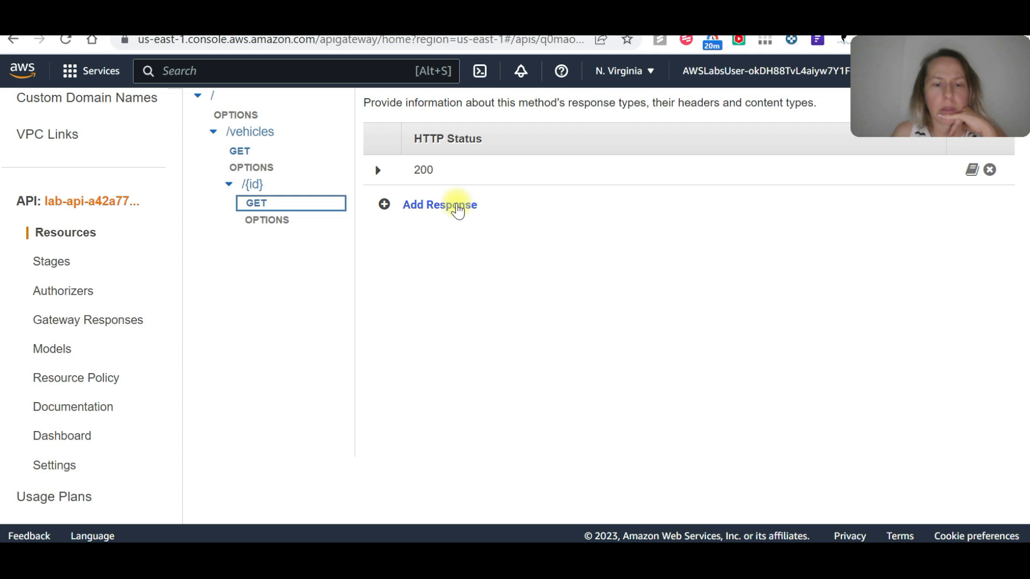
scroll(874, 204, "up", 2)
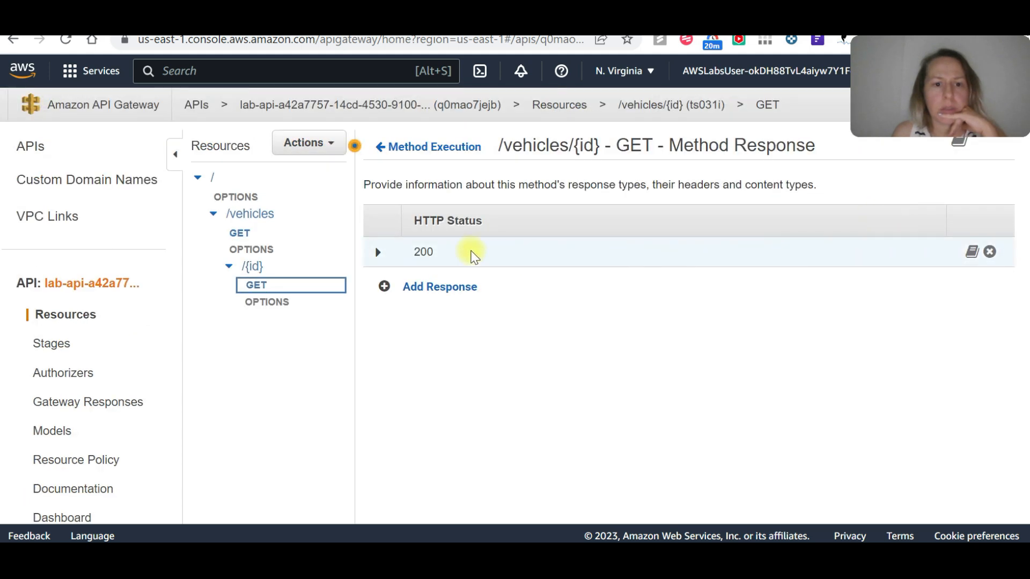
left_click(379, 253)
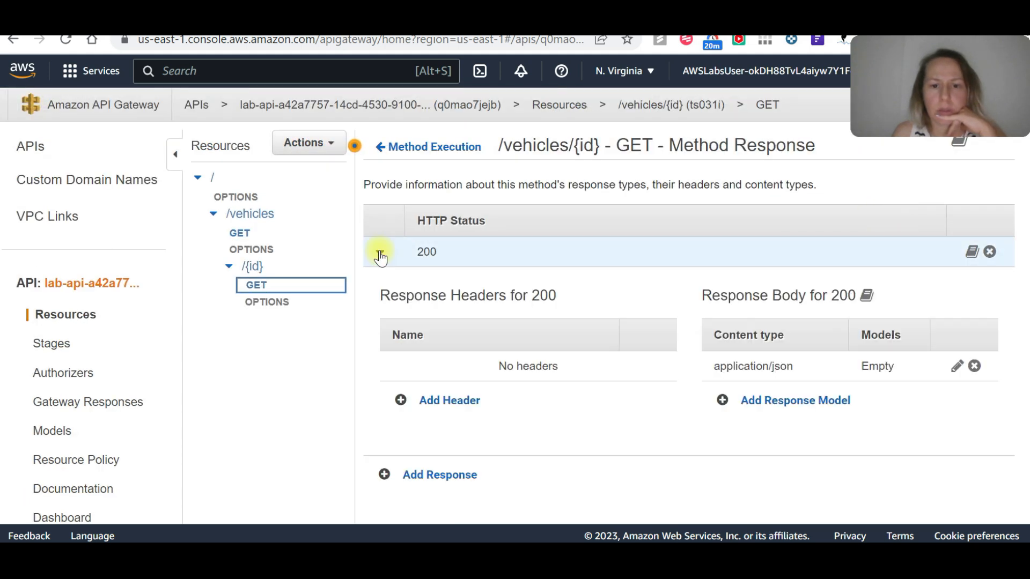
left_click(380, 255)
left_click(263, 267)
left_click(258, 231)
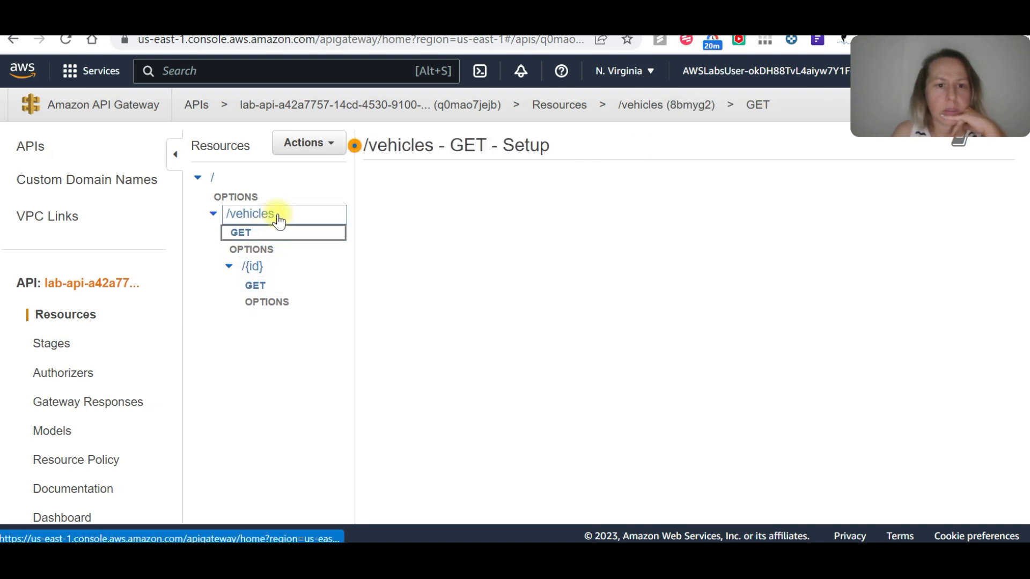
left_click(279, 215)
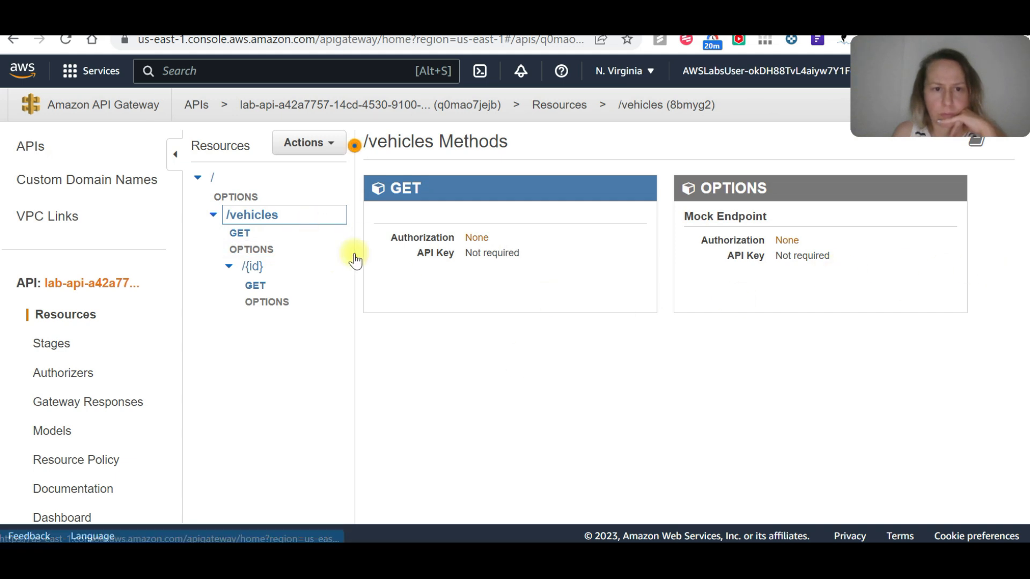
Run a test call of the /vehicles/{id} GET method with the path id 3.
scroll(241, 179, "down", 3)
left_click(283, 285)
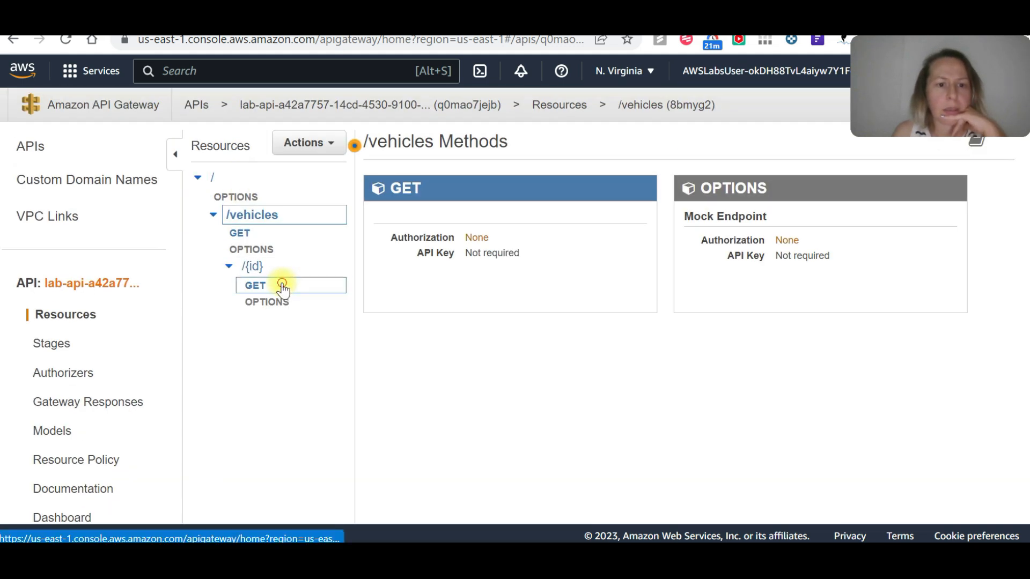
left_click(338, 148)
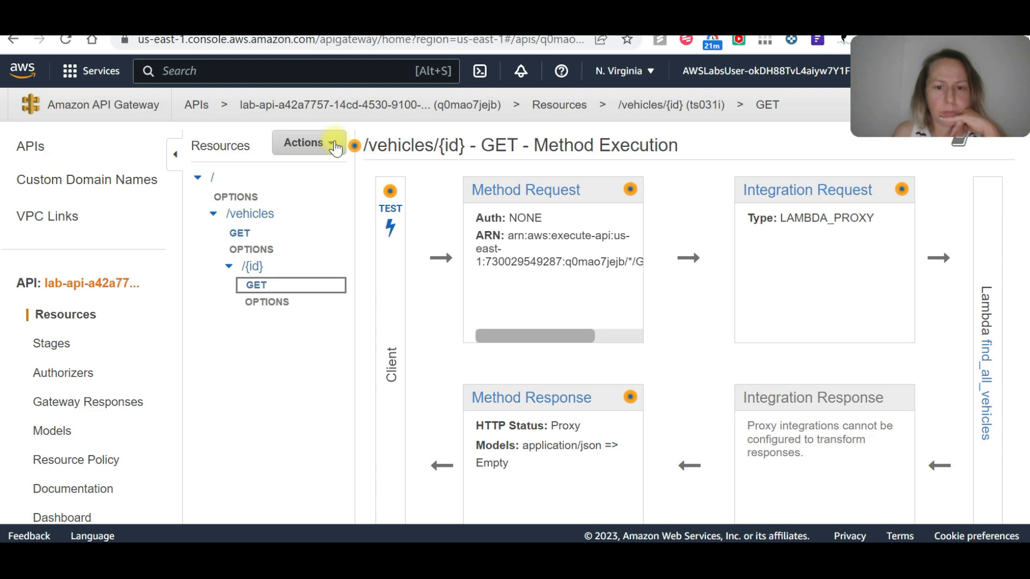
left_click(177, 467)
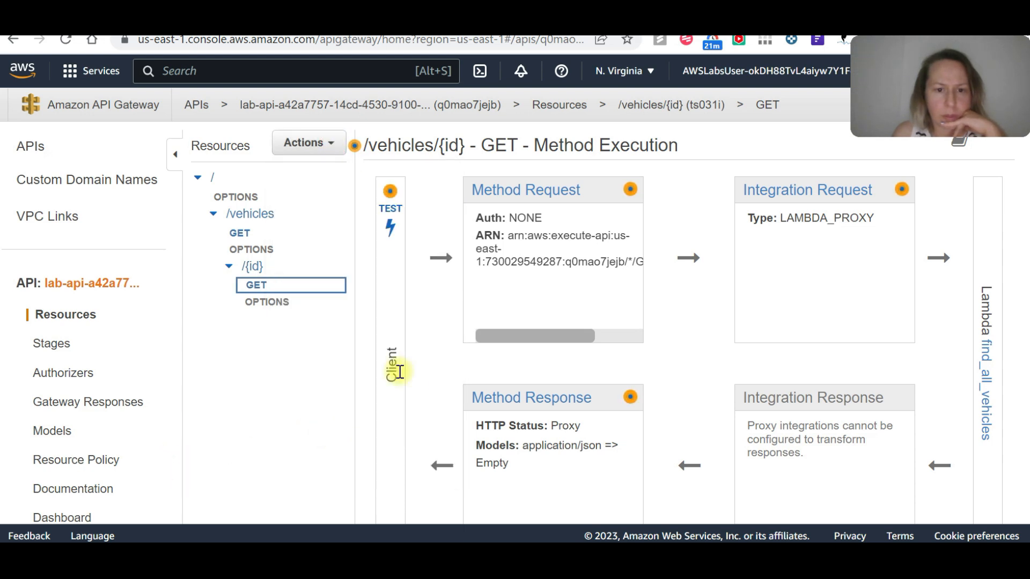
left_click(390, 214)
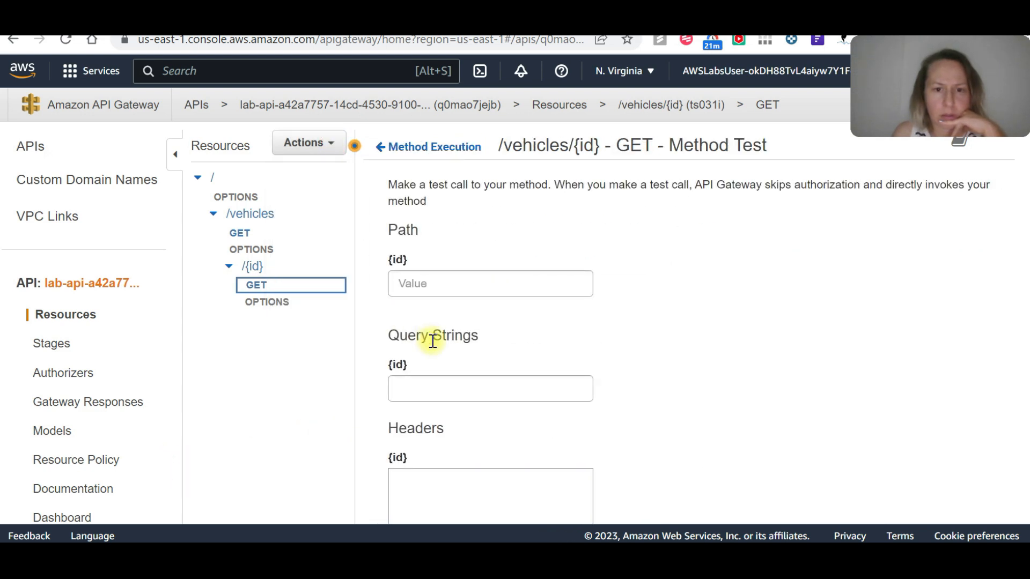
left_click(455, 277)
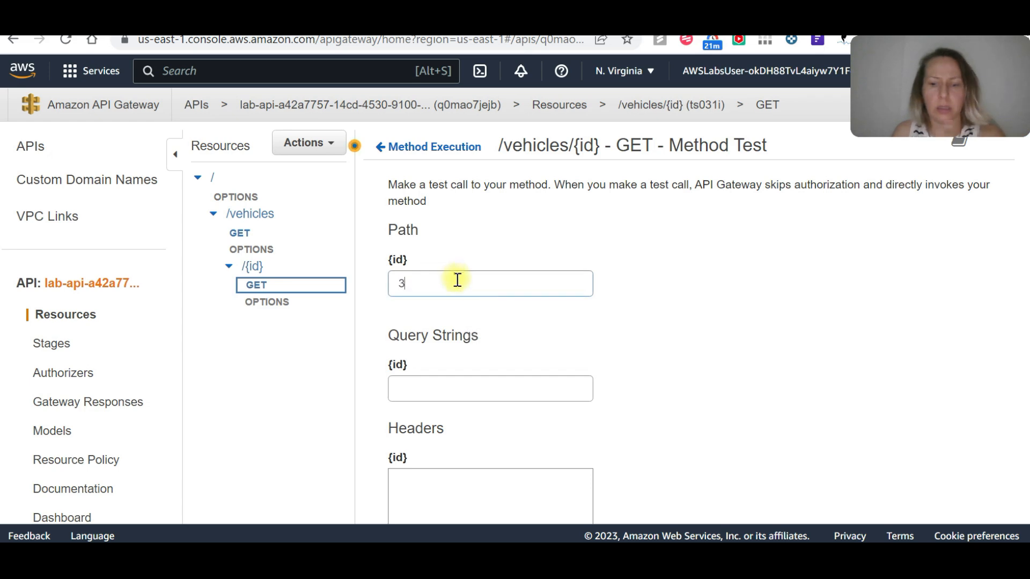
scroll(457, 280, "down", 5)
left_click(588, 494)
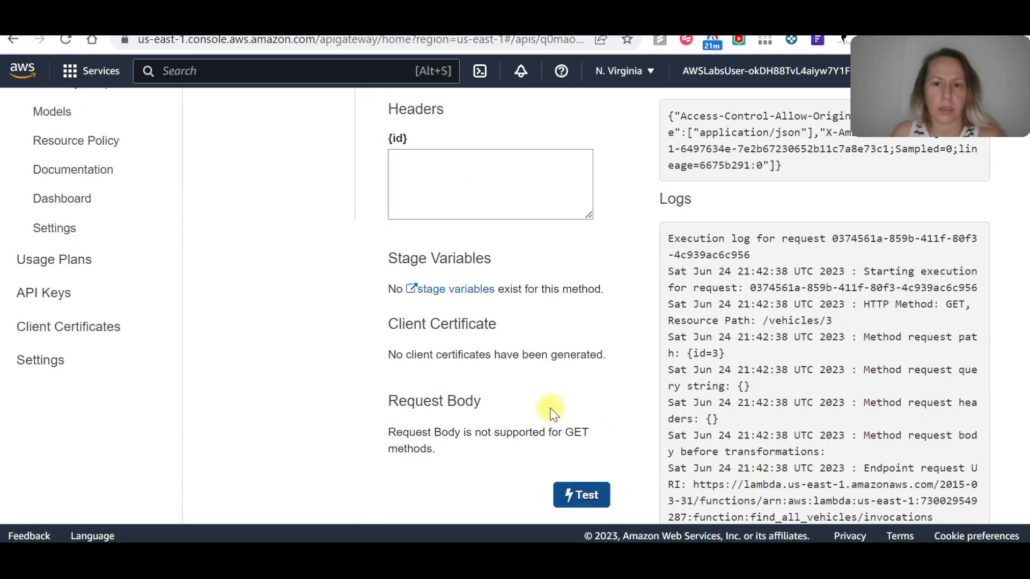
Delete the GET method of the /vehicles/{id} resource.
scroll(591, 376, "up", 6)
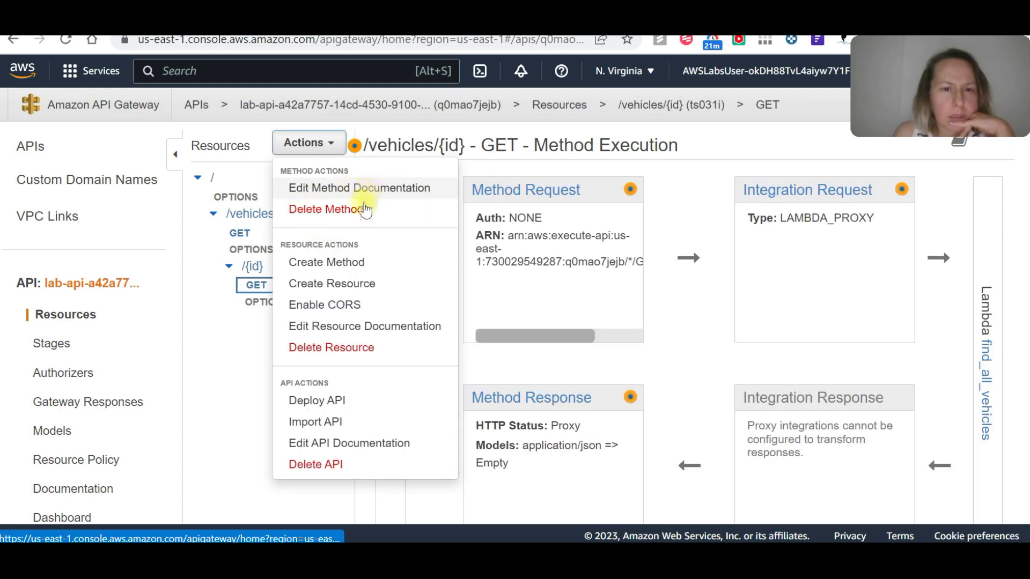
left_click(322, 209)
left_click(718, 228)
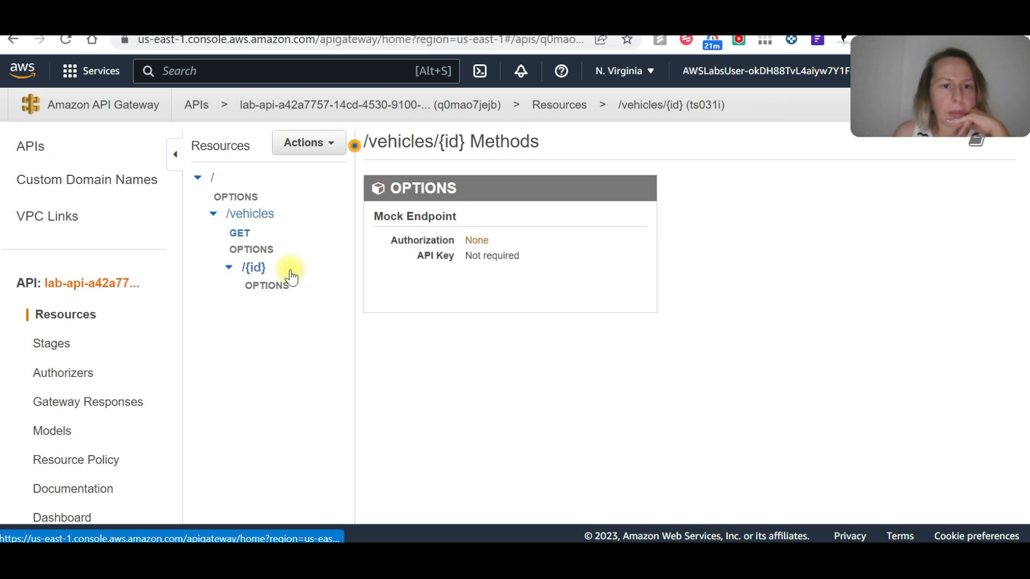
Create a new GET method on the /vehicles/{id} resource.
left_click(292, 288)
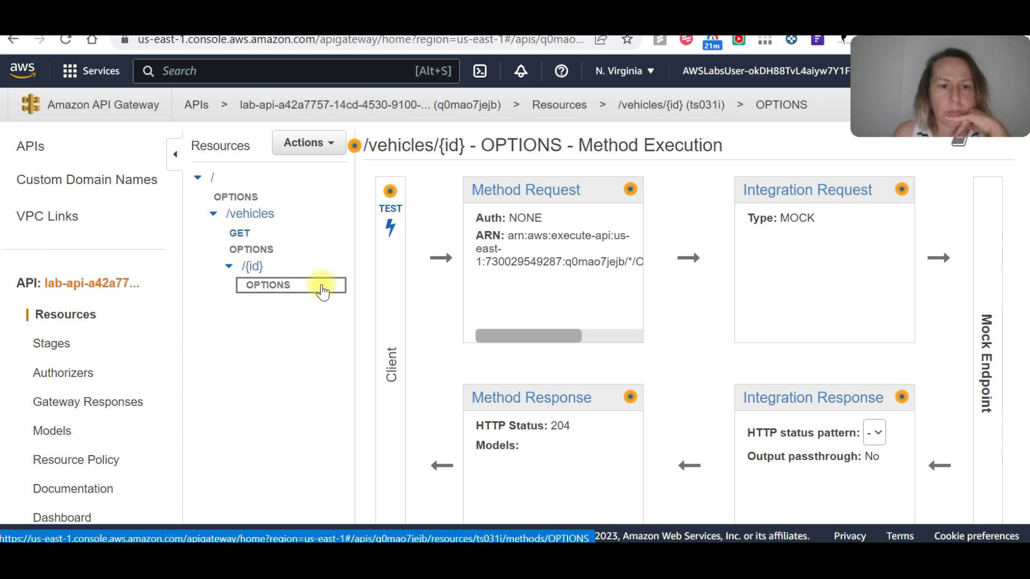
left_click(256, 267)
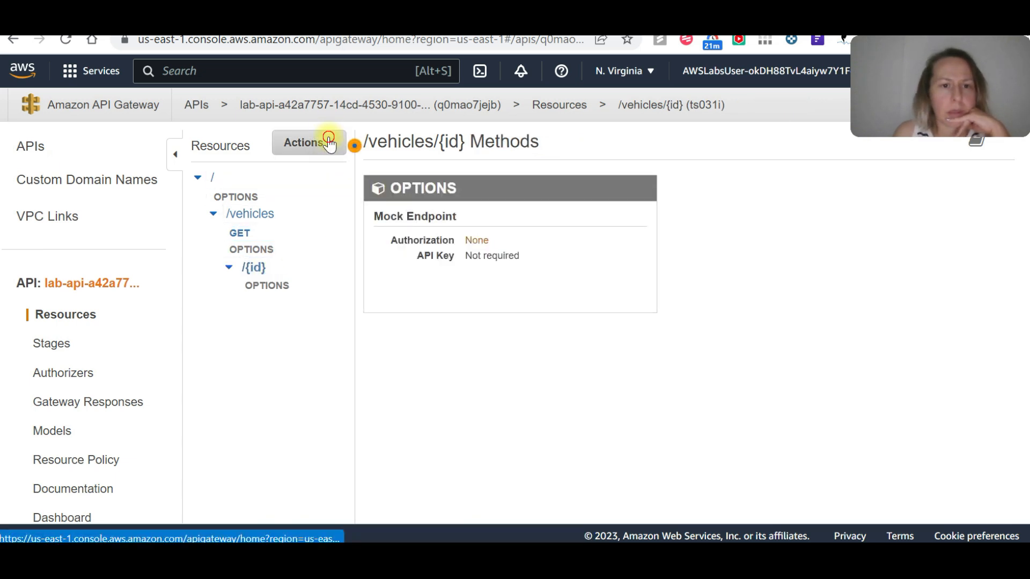
left_click(326, 141)
left_click(320, 189)
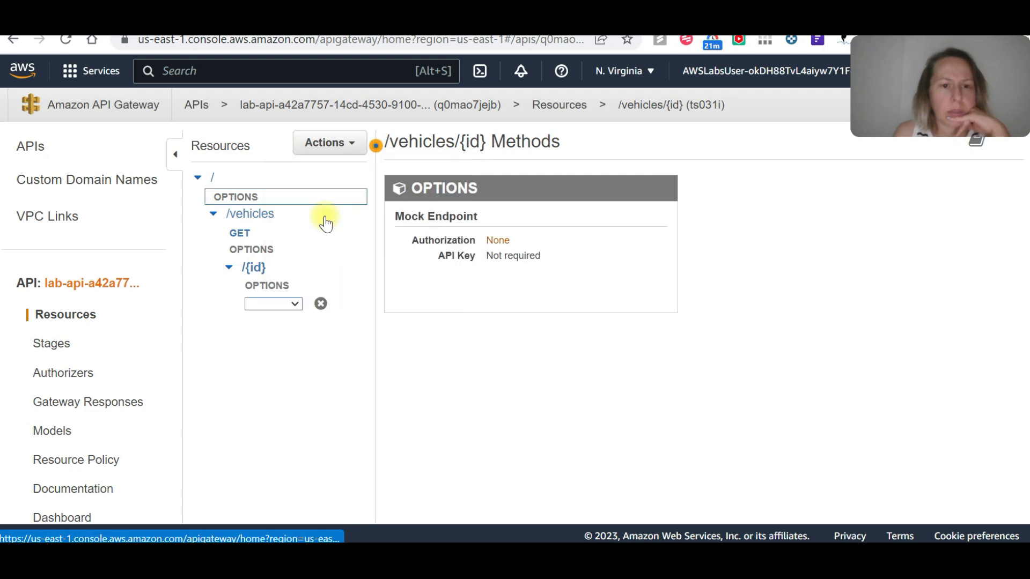
left_click(280, 305)
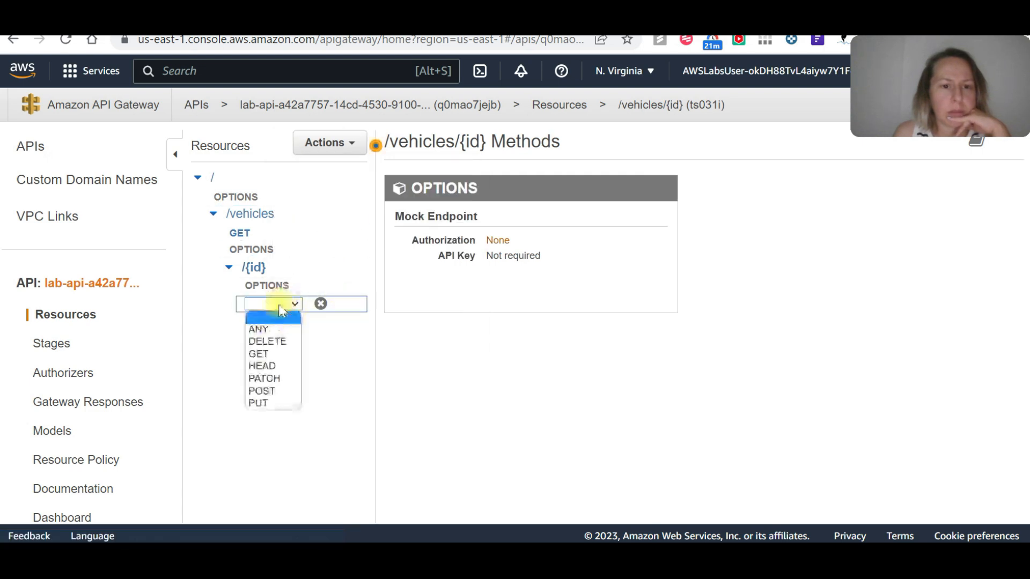
left_click(258, 354)
left_click(320, 306)
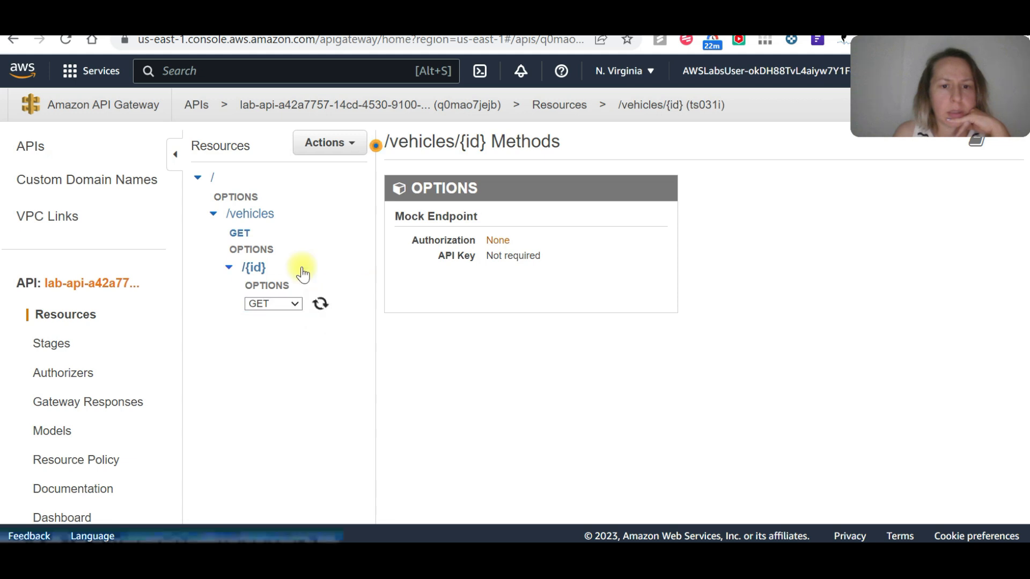
Connect the new GET method to the find_vehicle Lambda function with Lambda proxy integration, save it and grant the invoke permission.
scroll(592, 329, "down", 2)
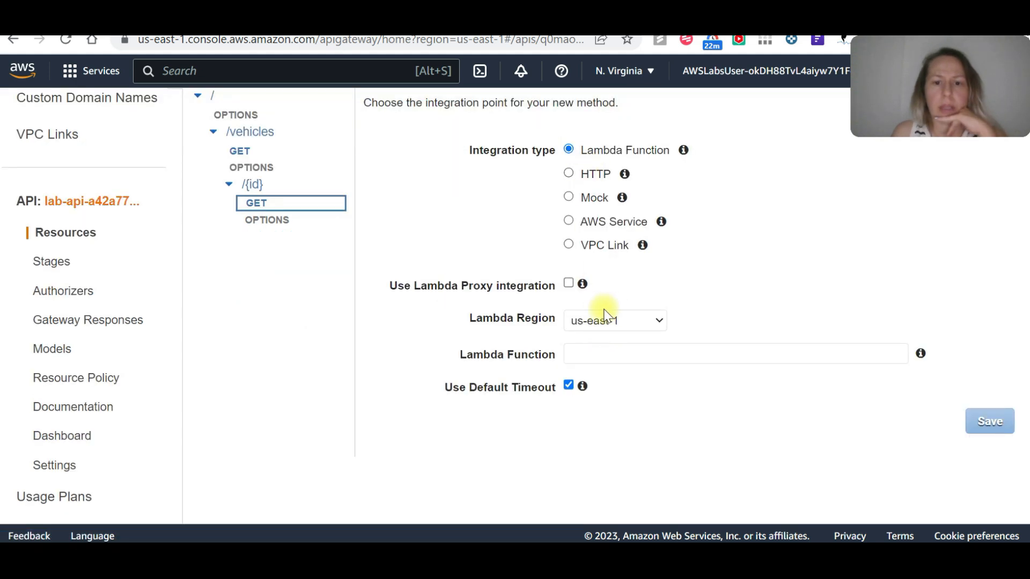
left_click(569, 286)
left_click(605, 354)
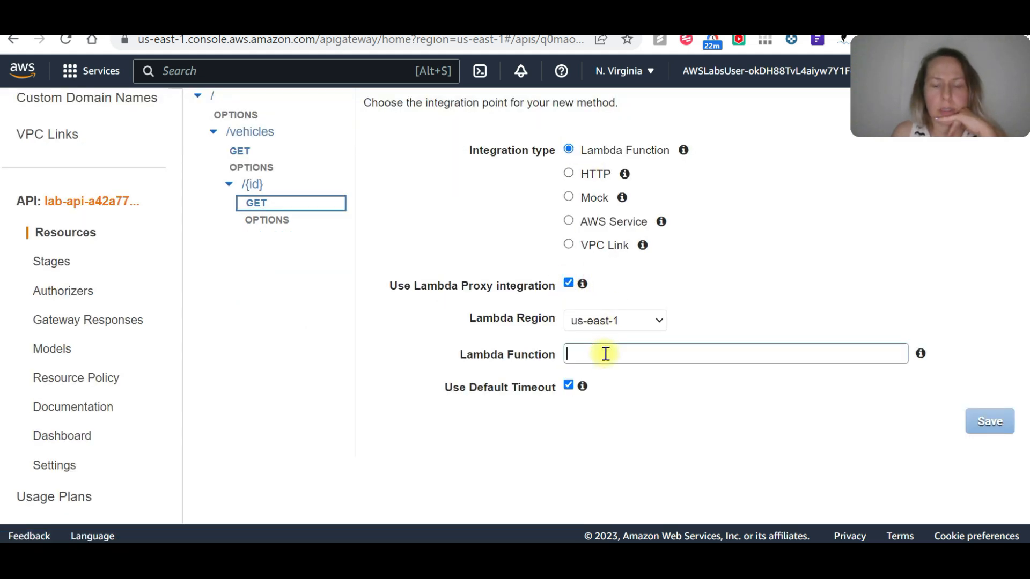
type("ve")
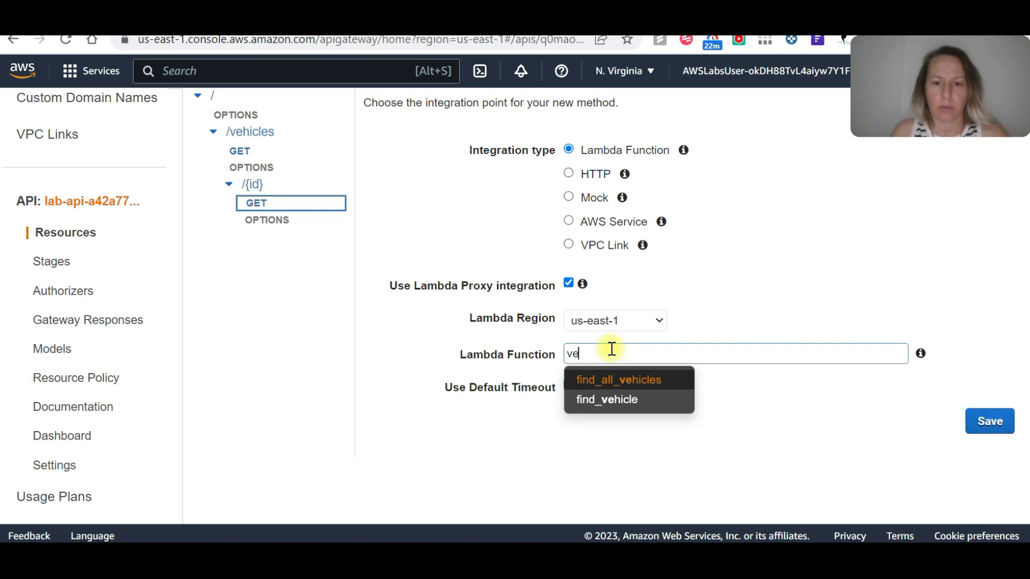
left_click(607, 400)
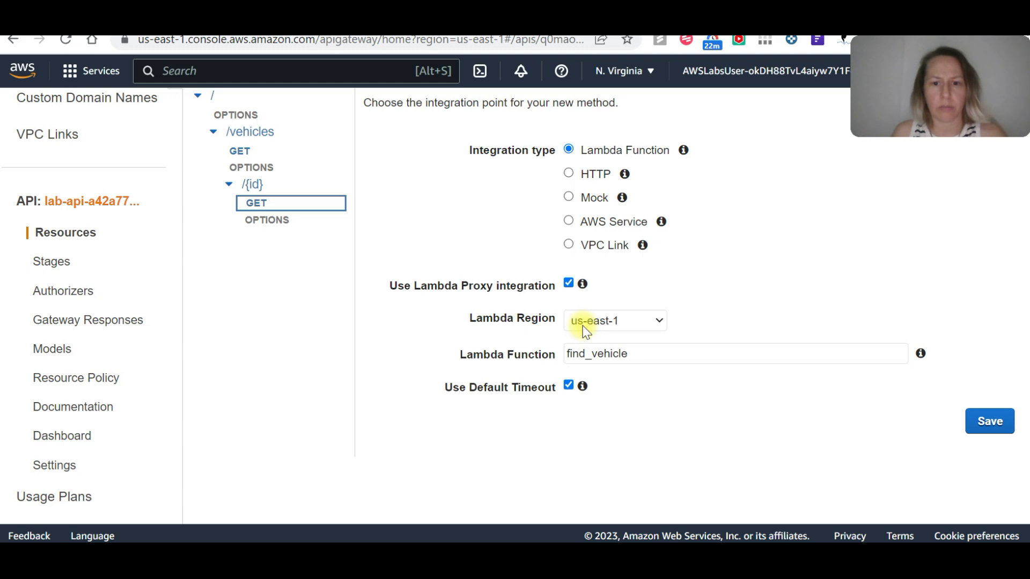
left_click(988, 423)
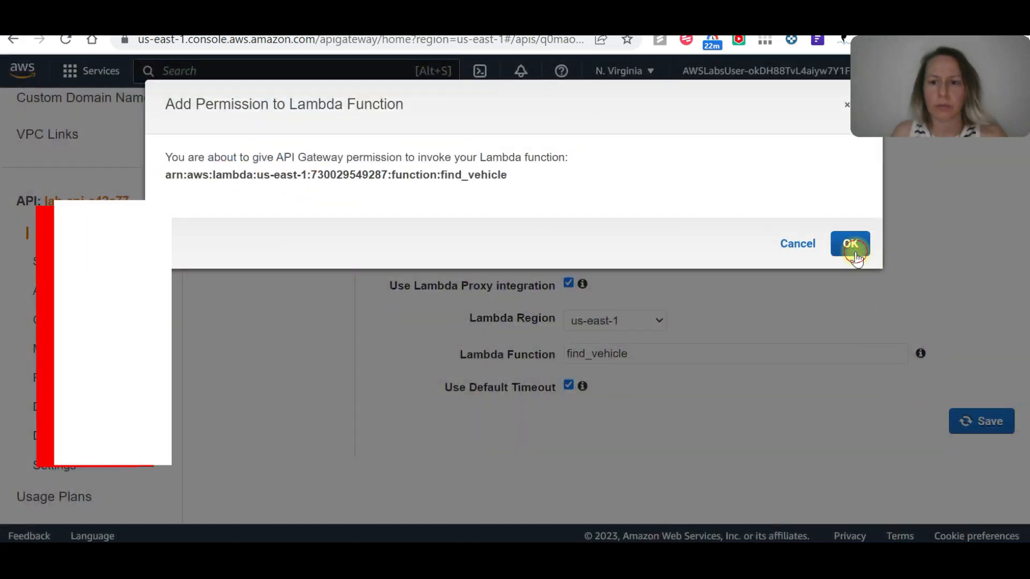
left_click(852, 246)
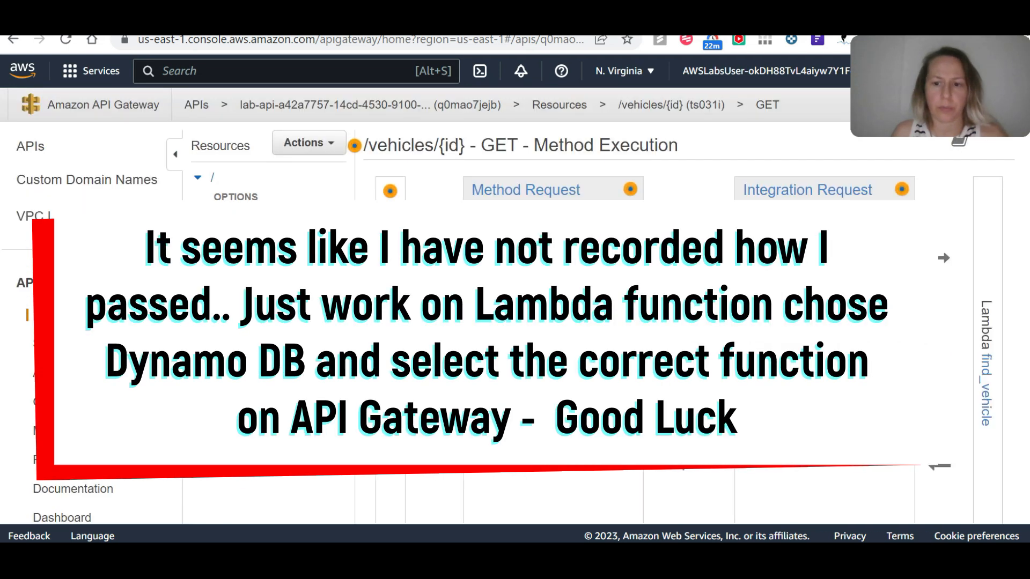
Examine the new /vehicles/{id} GET method's execution flow and the explanation of its integration request.
scroll(515, 300, "down", 3)
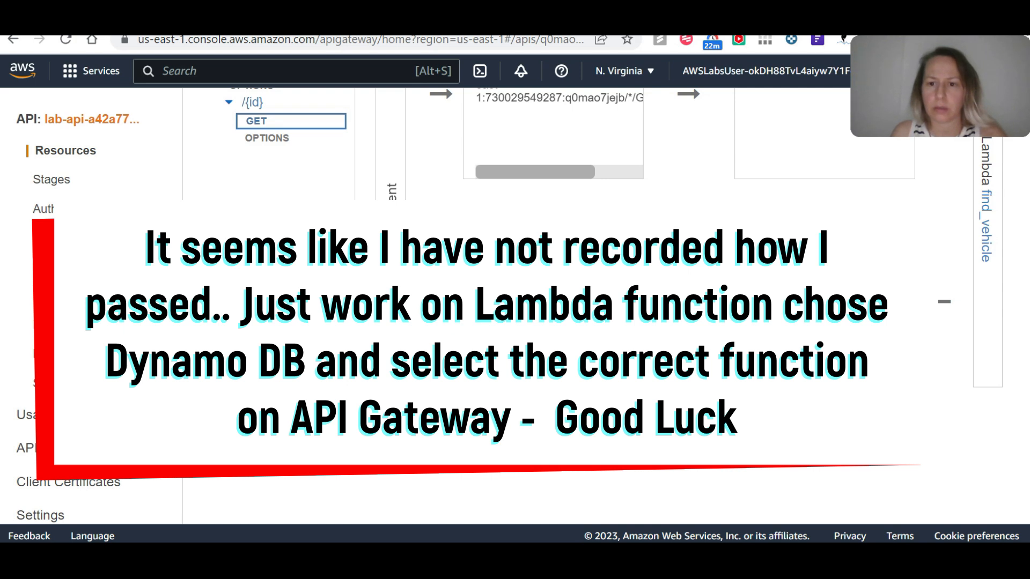
scroll(515, 301, "up", 2)
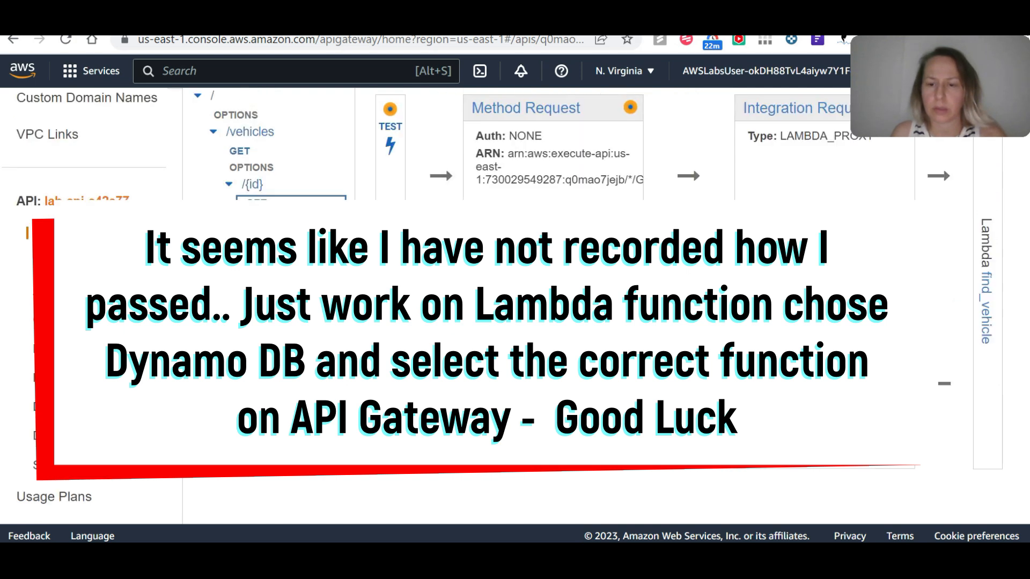
scroll(515, 301, "up", 2)
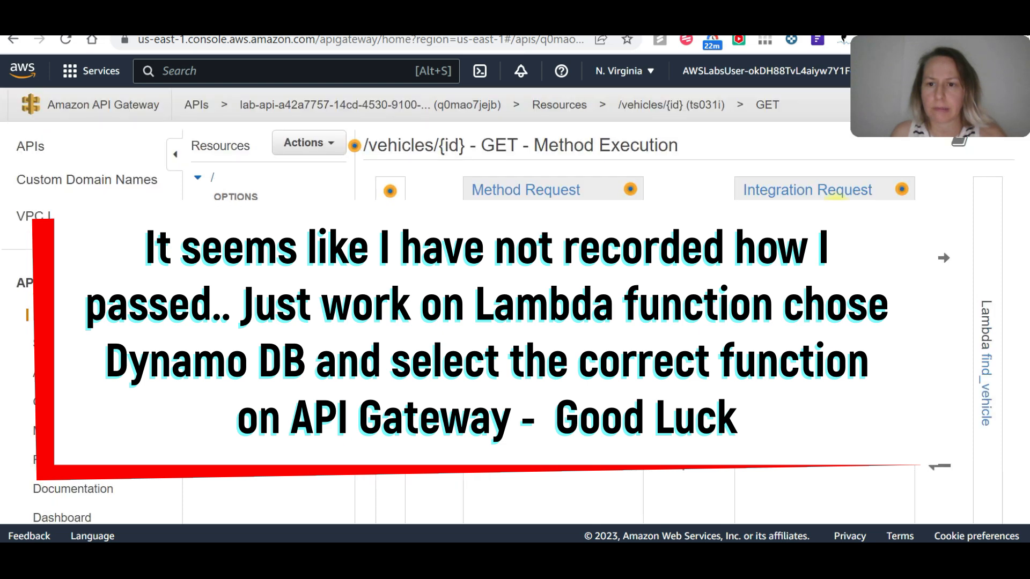
mouse_move(904, 191)
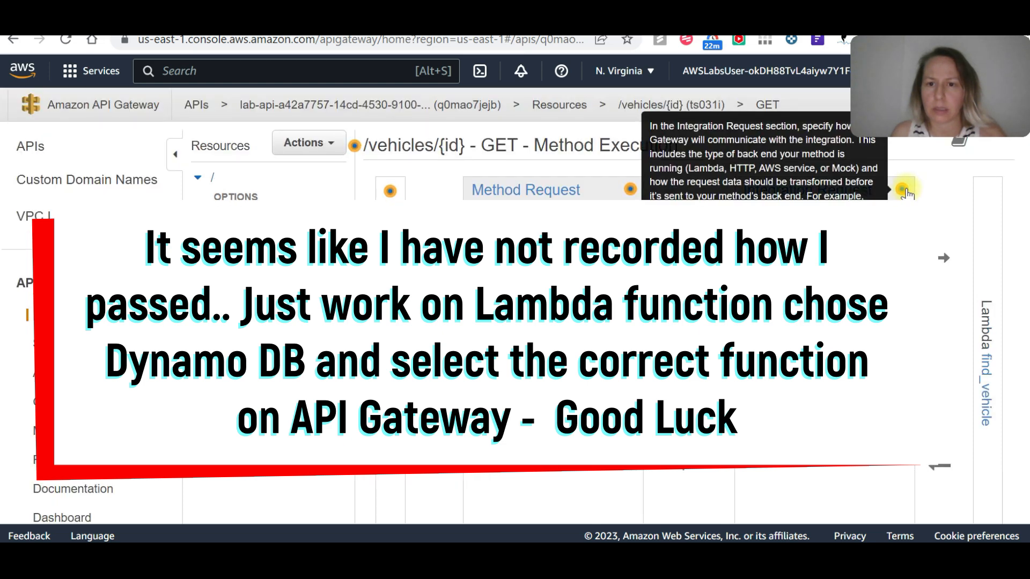
scroll(515, 300, "down", 3)
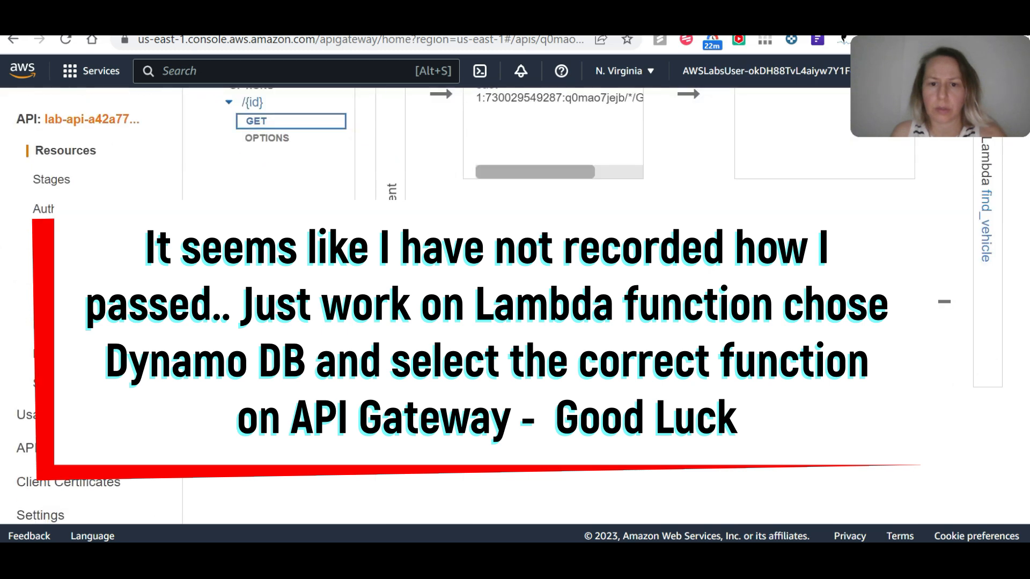
mouse_move(633, 230)
scroll(399, 165, "up", 2)
Run a test call of the recreated /vehicles/{id} GET method with a path id and examine the response and logs.
left_click(391, 128)
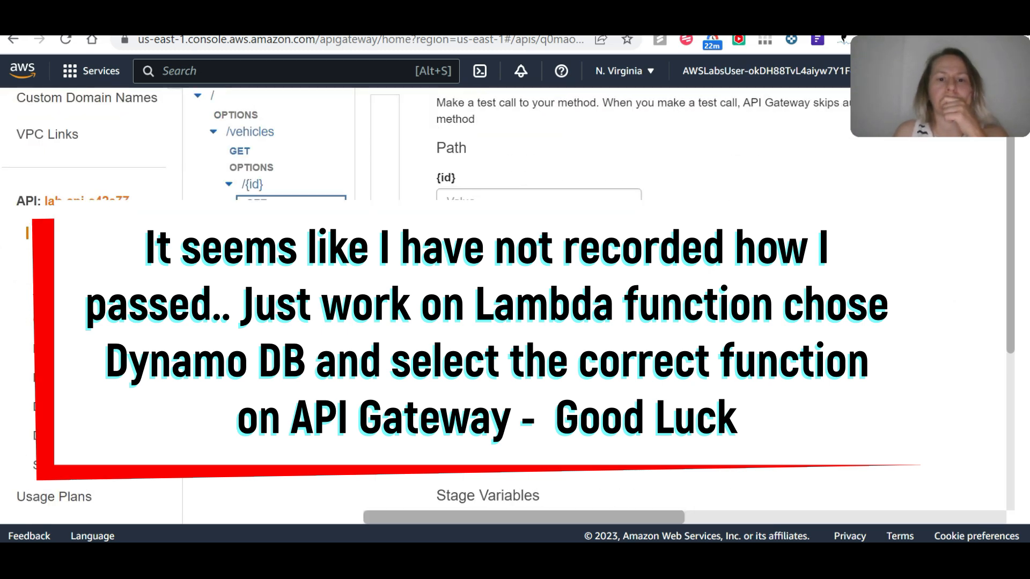
left_click(453, 195)
scroll(456, 197, "down", 5)
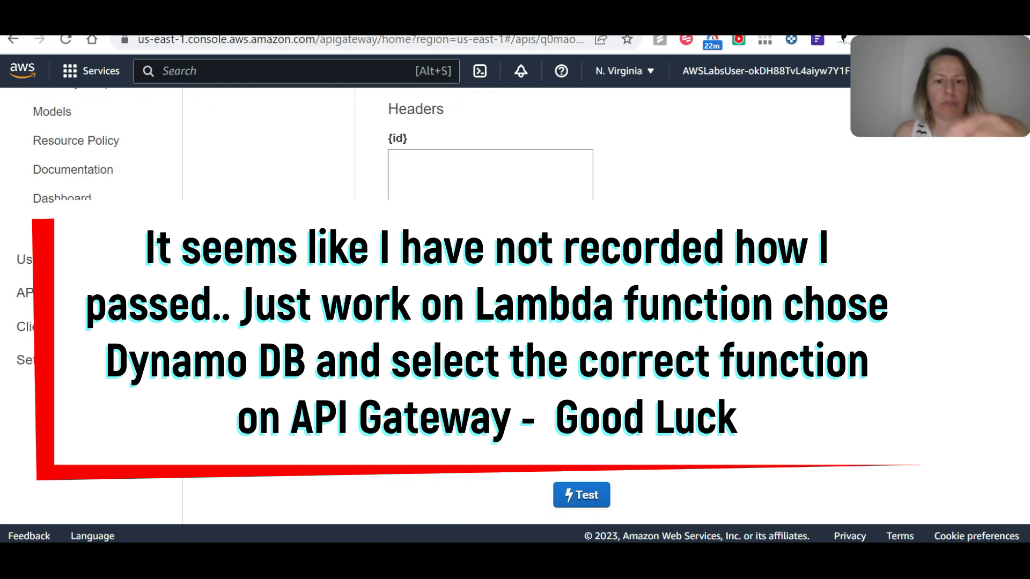
left_click(584, 495)
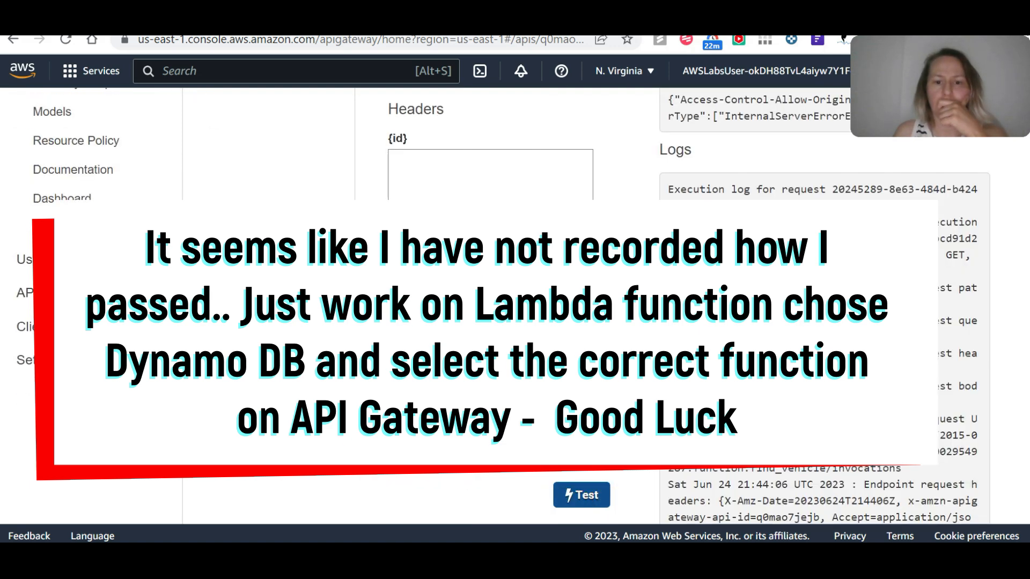
scroll(354, 146, "up", 6)
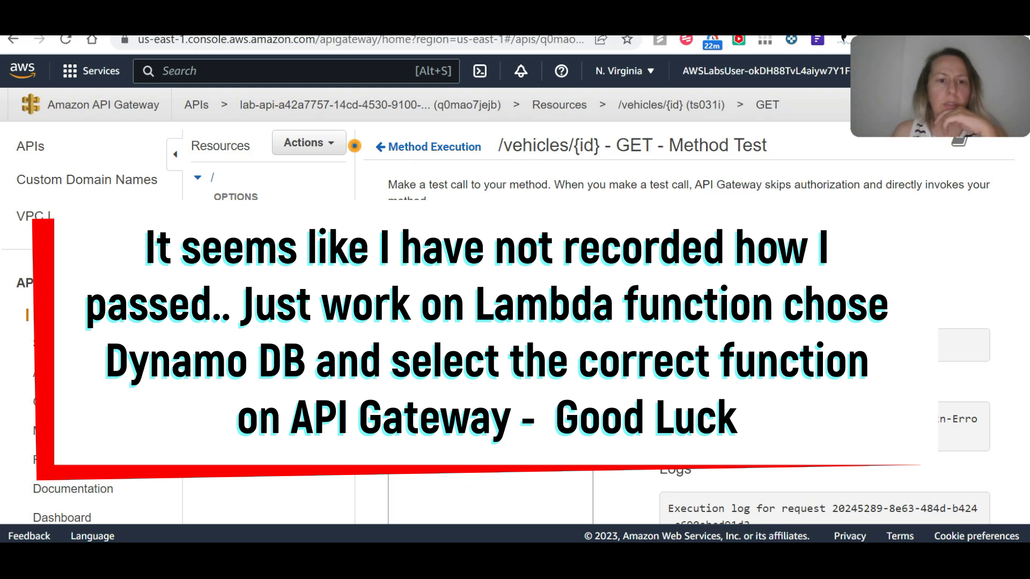
scroll(365, 186, "down", 10)
scroll(365, 187, "up", 10)
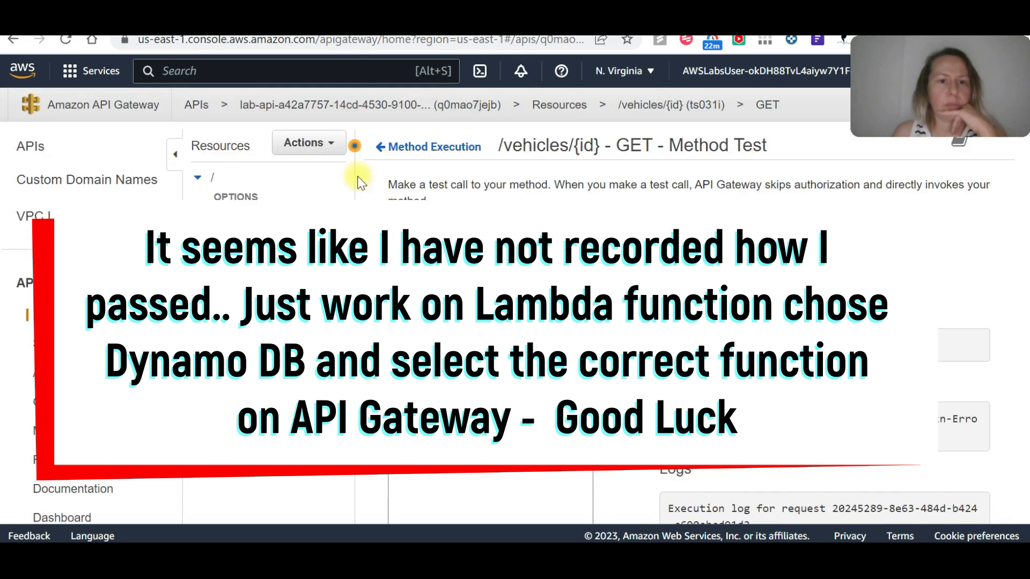
Redeploy the API to the prod stage and copy the stage's invoke URL.
left_click(317, 143)
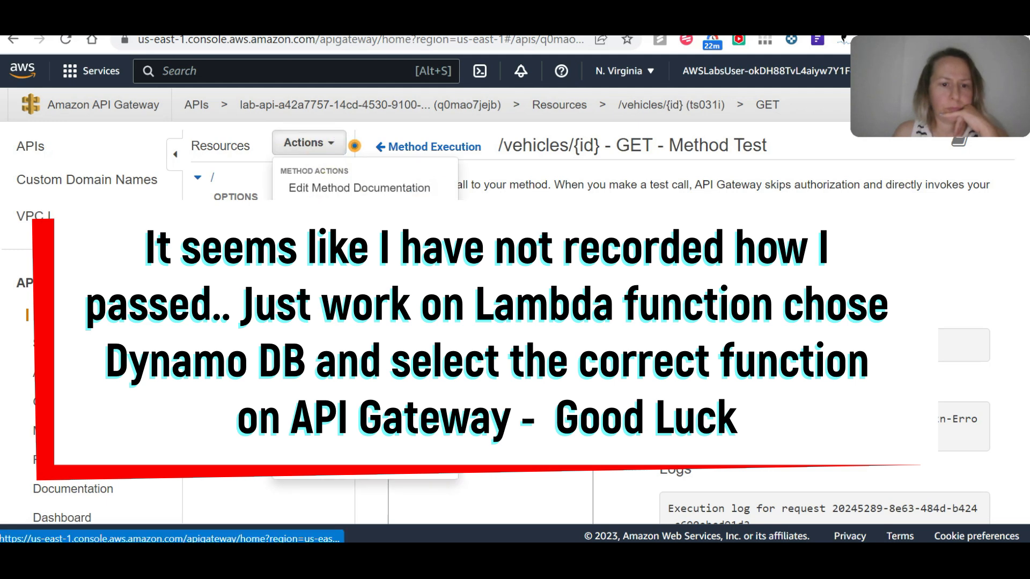
left_click(321, 396)
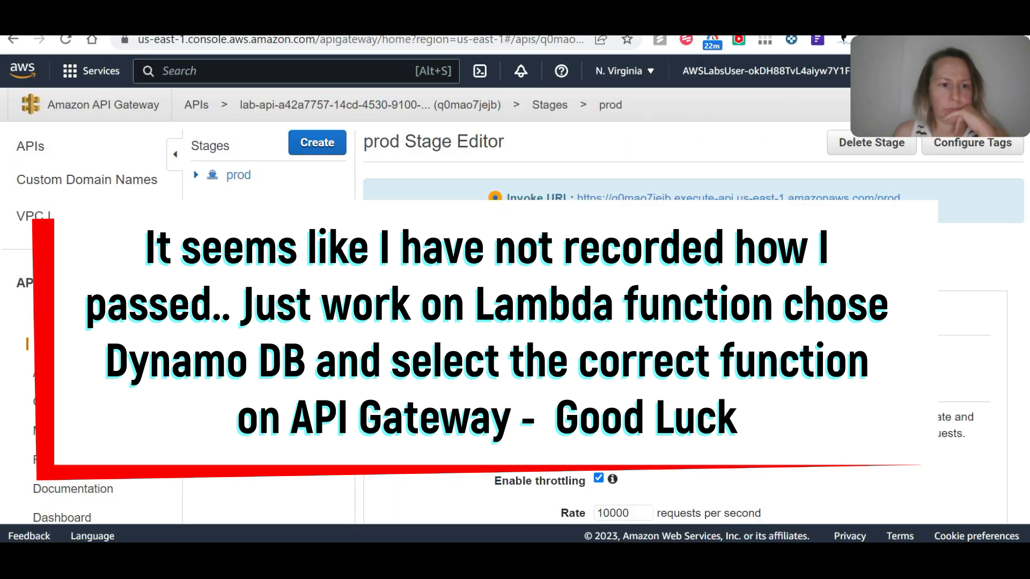
left_click_drag(906, 196, 581, 194)
key("ctrl+c")
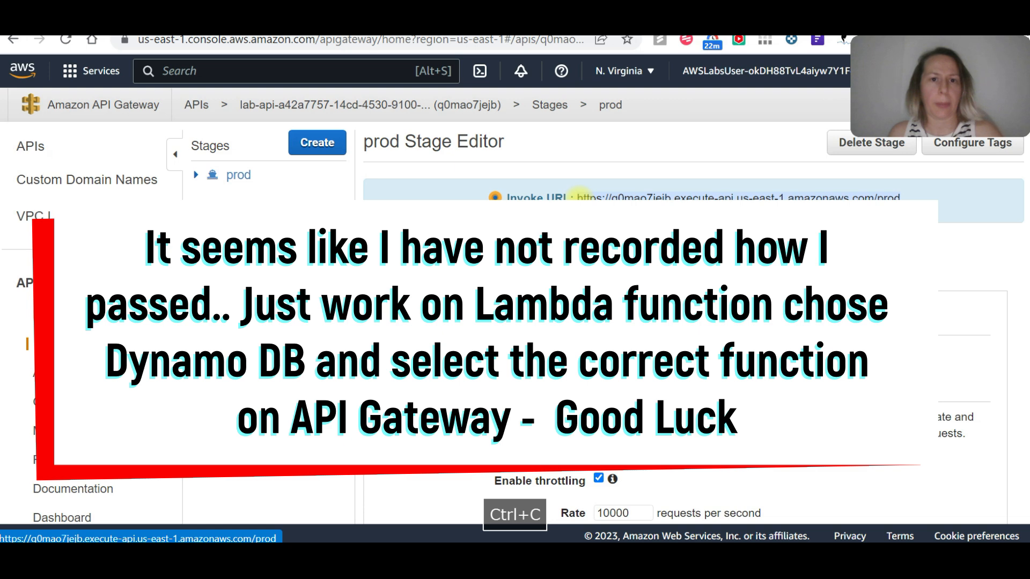
Switch to Cloud Quest, replace the URL in the DIY validation form with the copied invoke URL, and validate it.
key("alt+Tab")
key("alt+Tab")
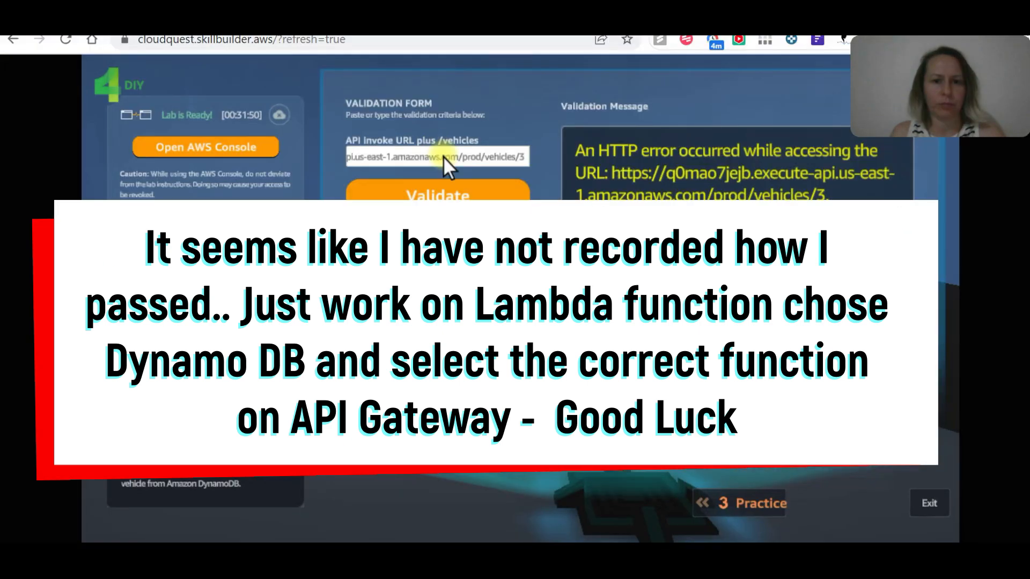
triple_click(443, 157)
left_click(488, 196)
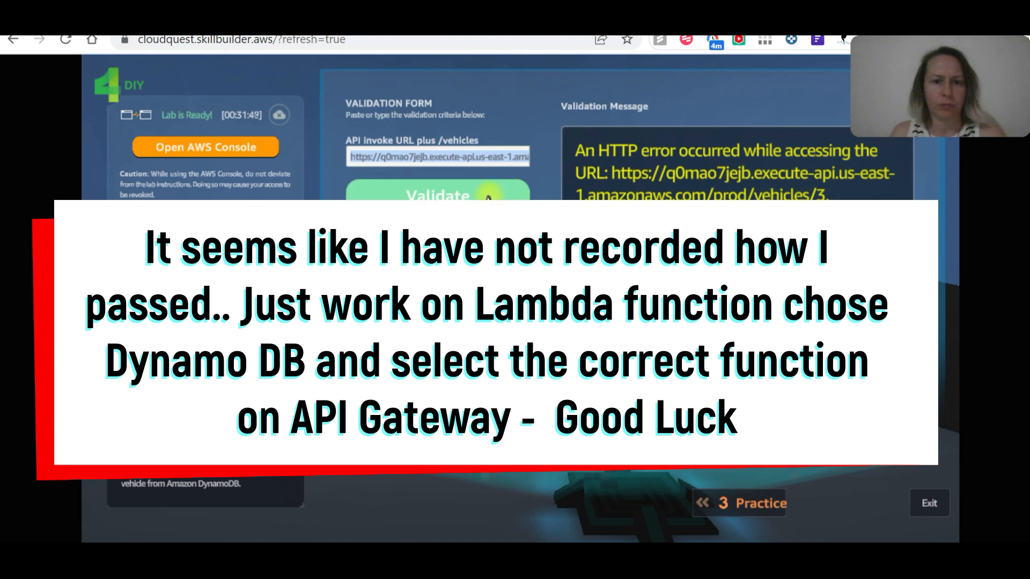
left_click(488, 196)
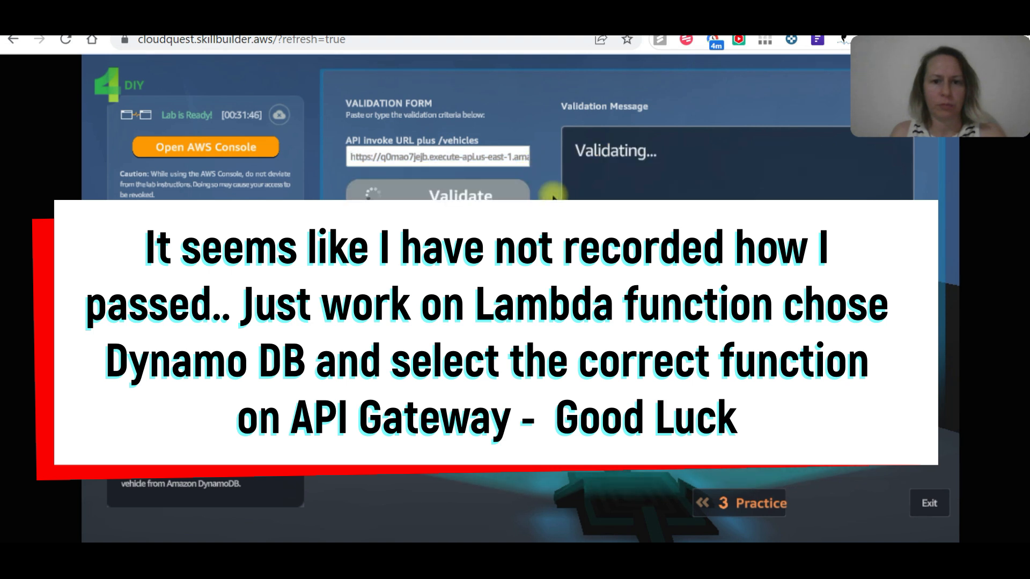